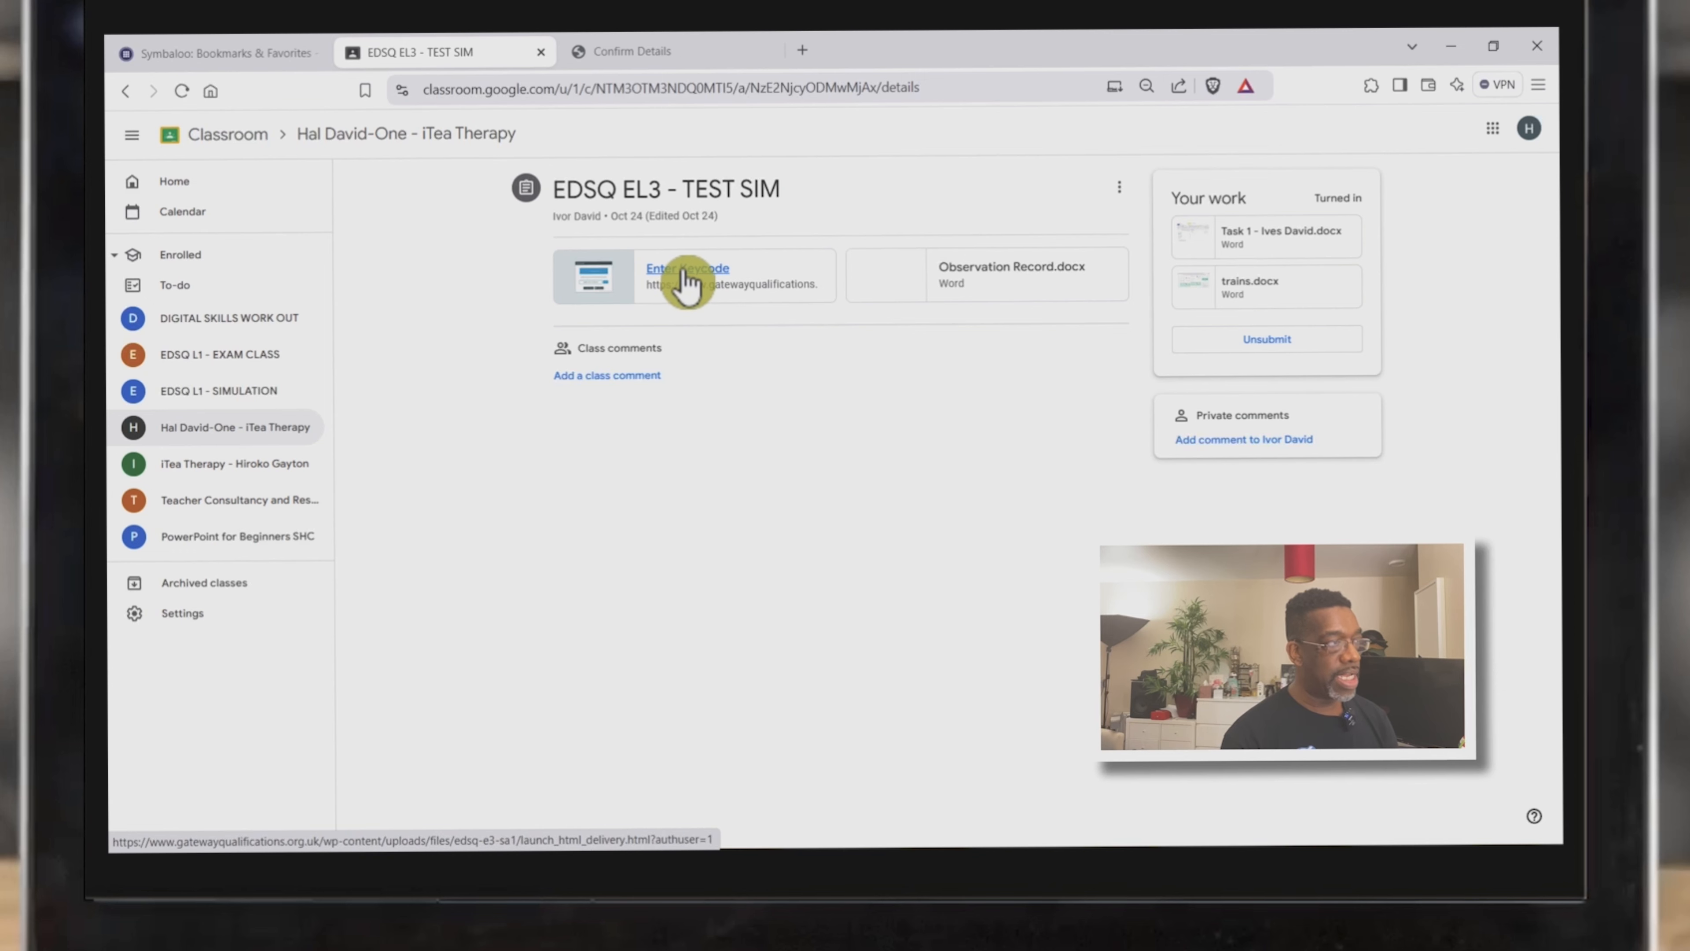
Open the Enter Keycode link from the EDSQ EL3 - TEST SIM assignment, enter the test keycode and confirm the candidate details
left_click(682, 279)
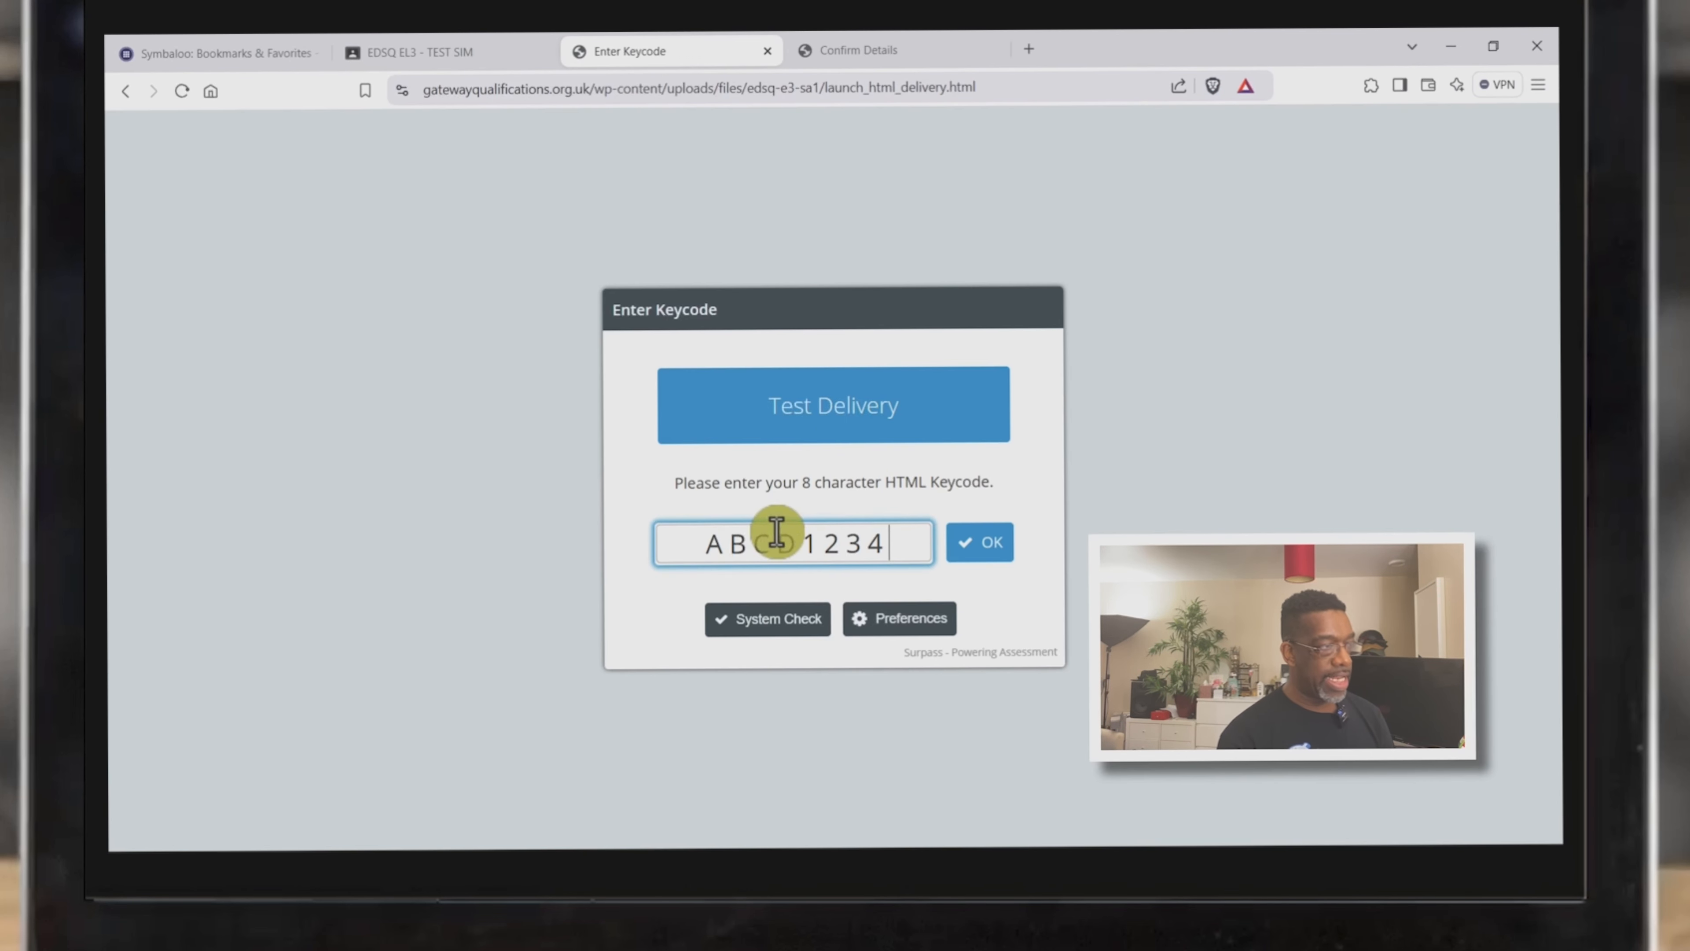
left_click(975, 556)
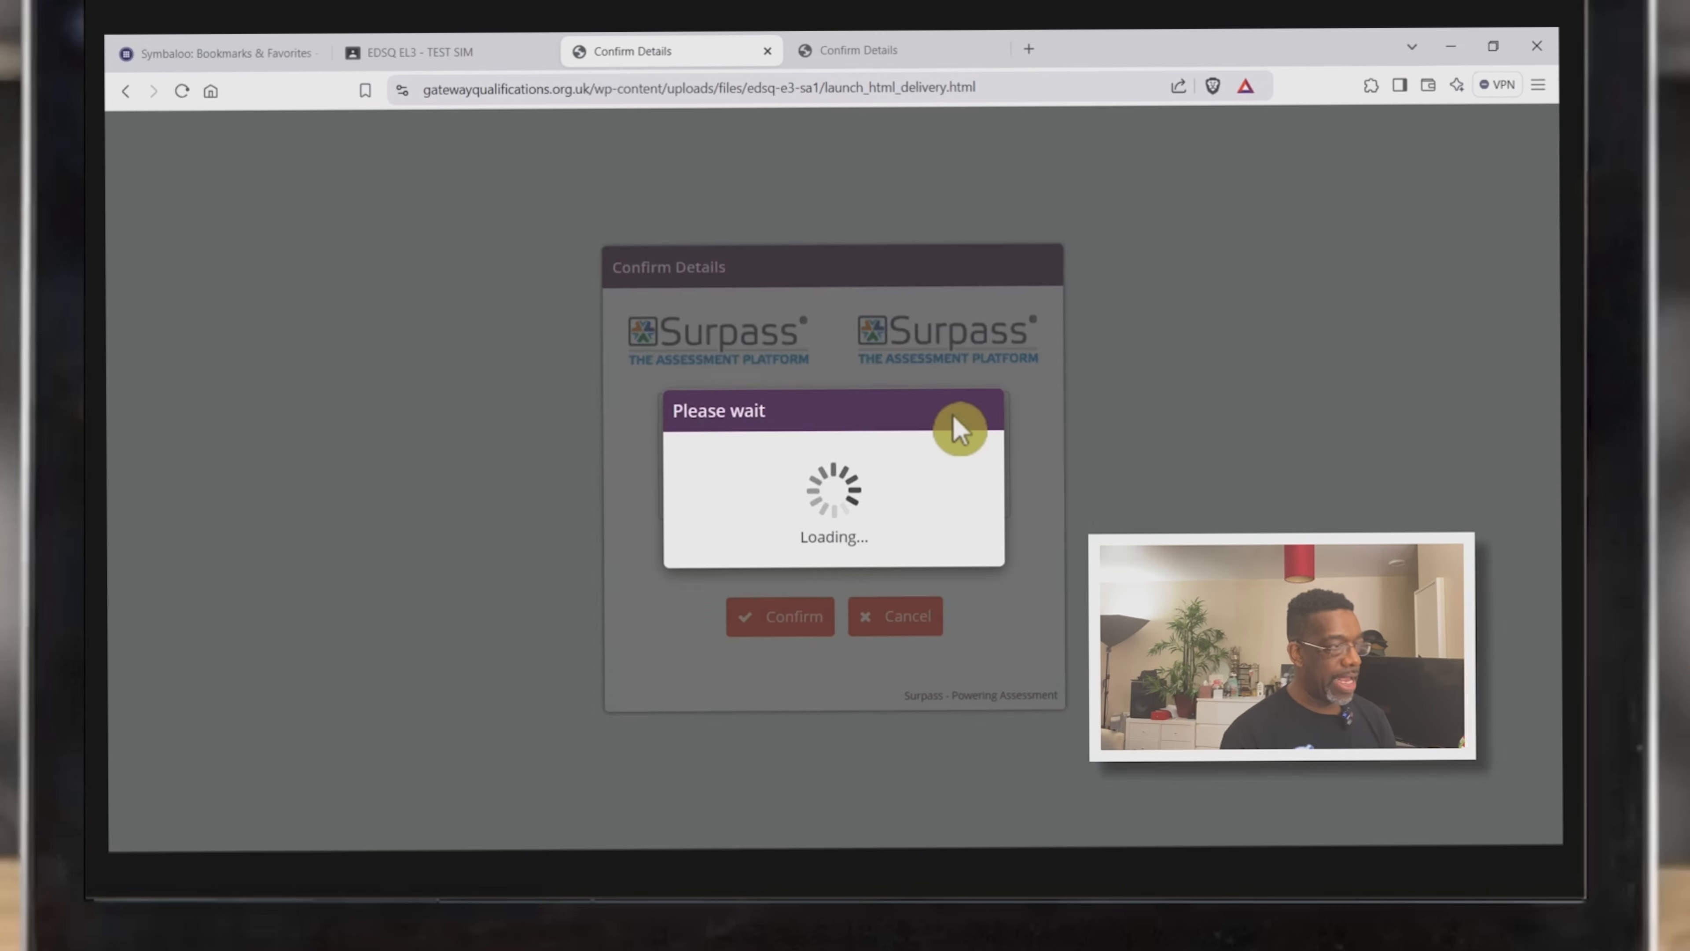
left_click(779, 619)
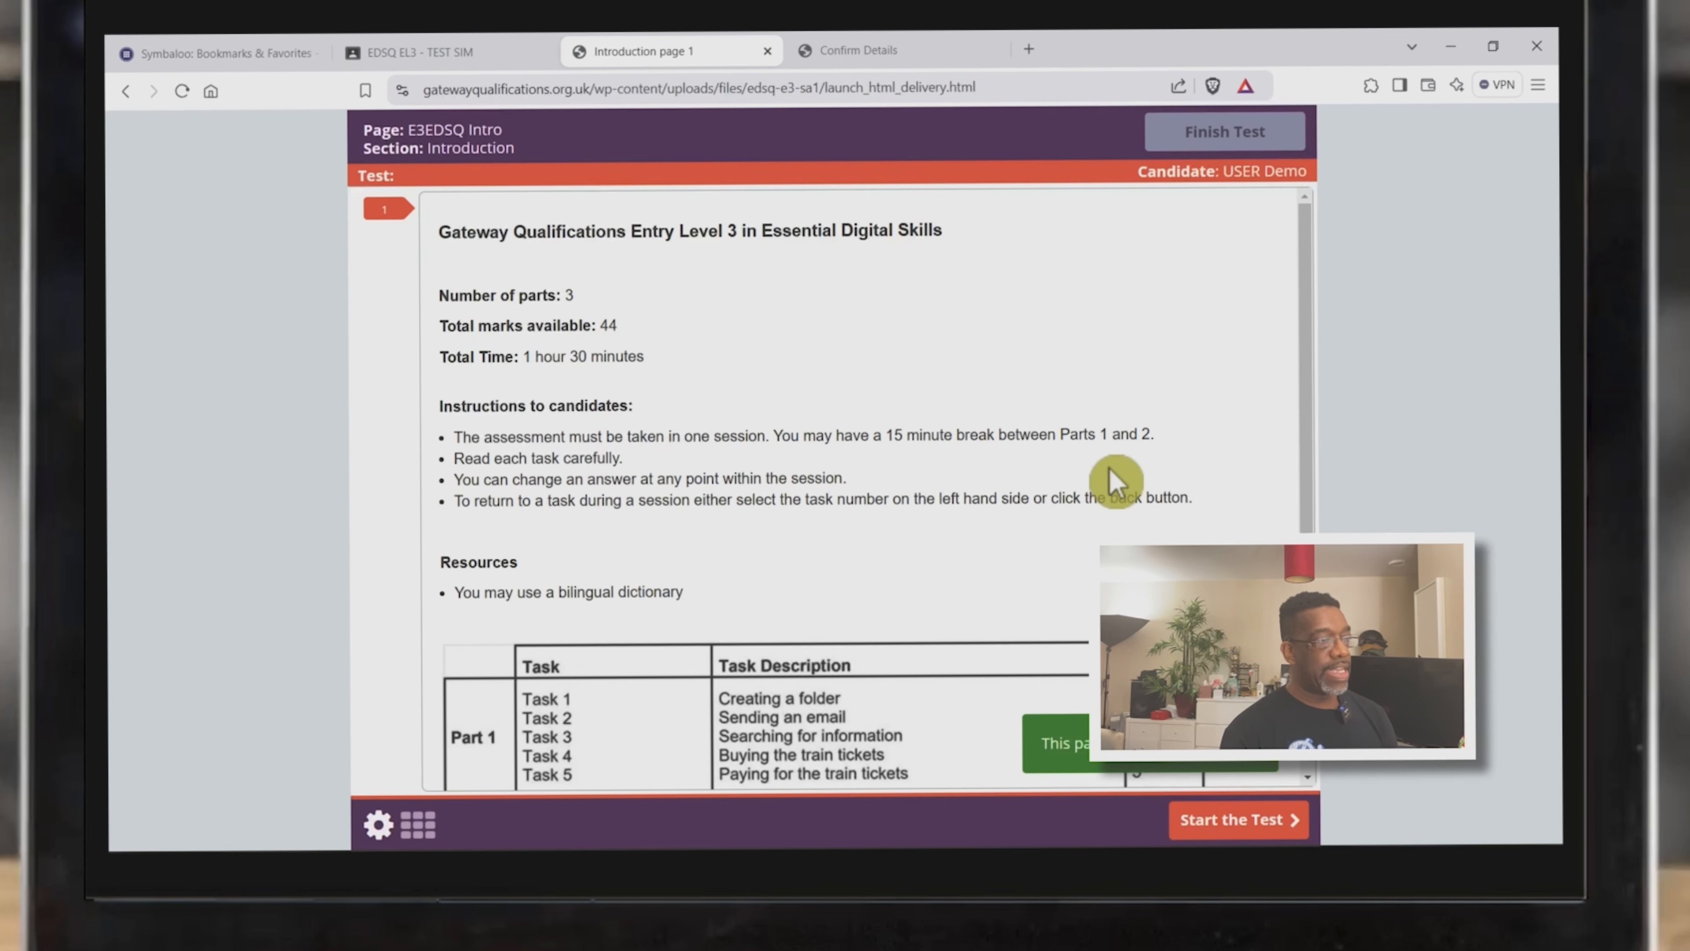
Start the test after reading its introduction and open question 1 in Part 2
scroll(978, 532, "down", 3)
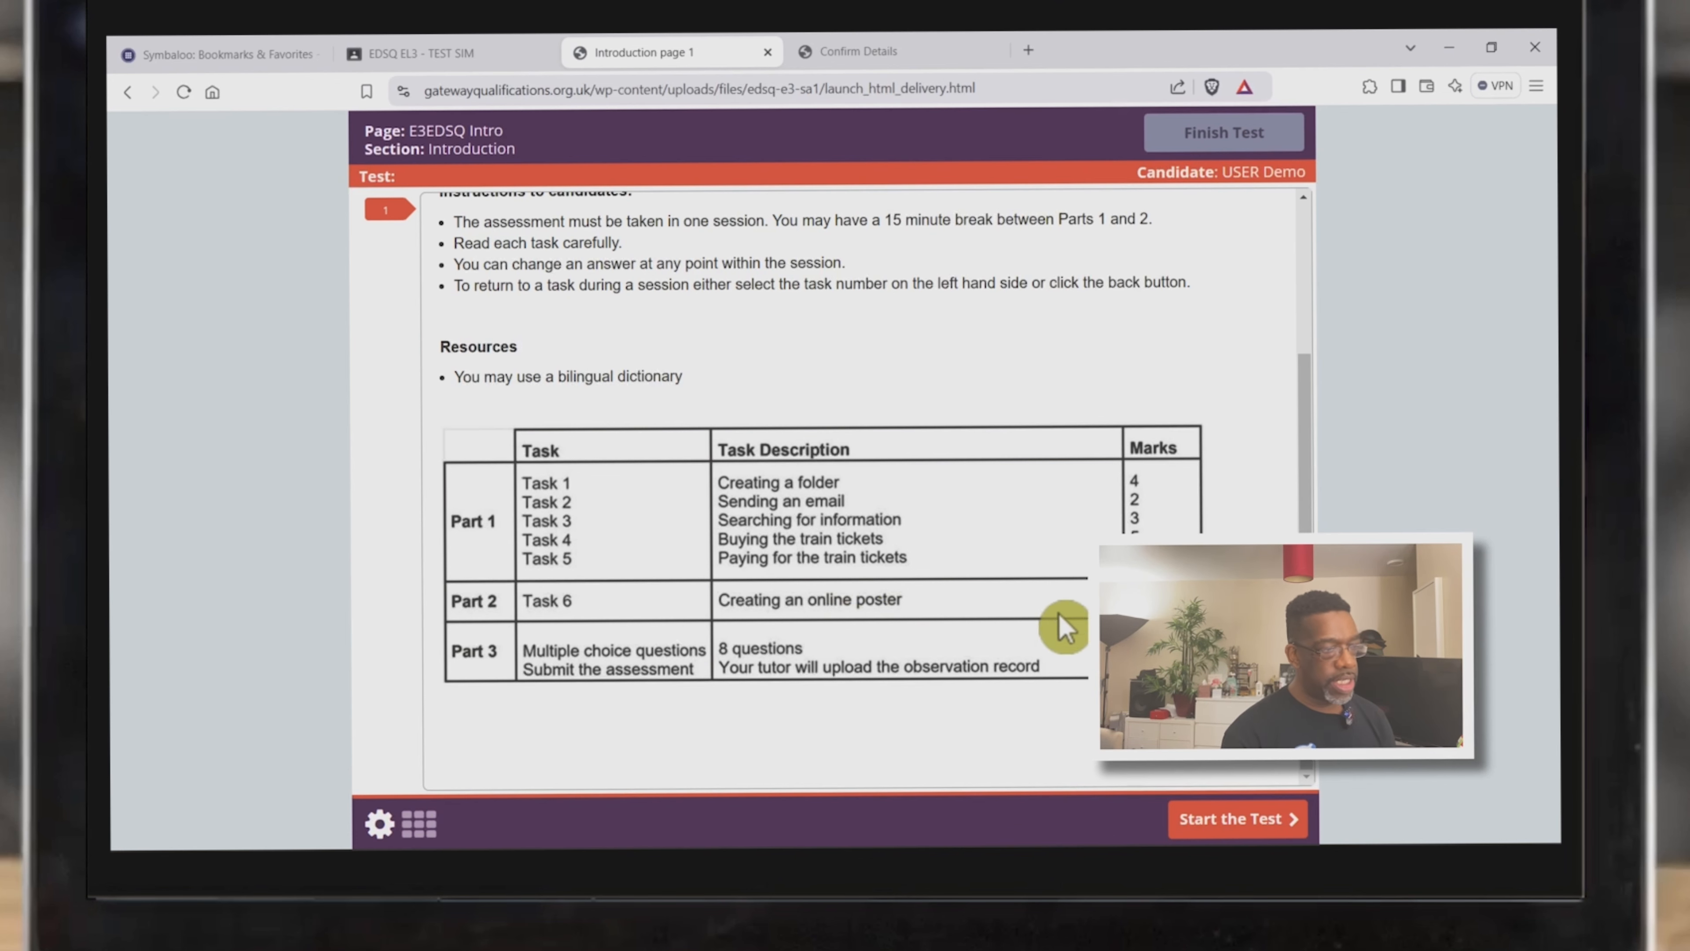
left_click(1229, 824)
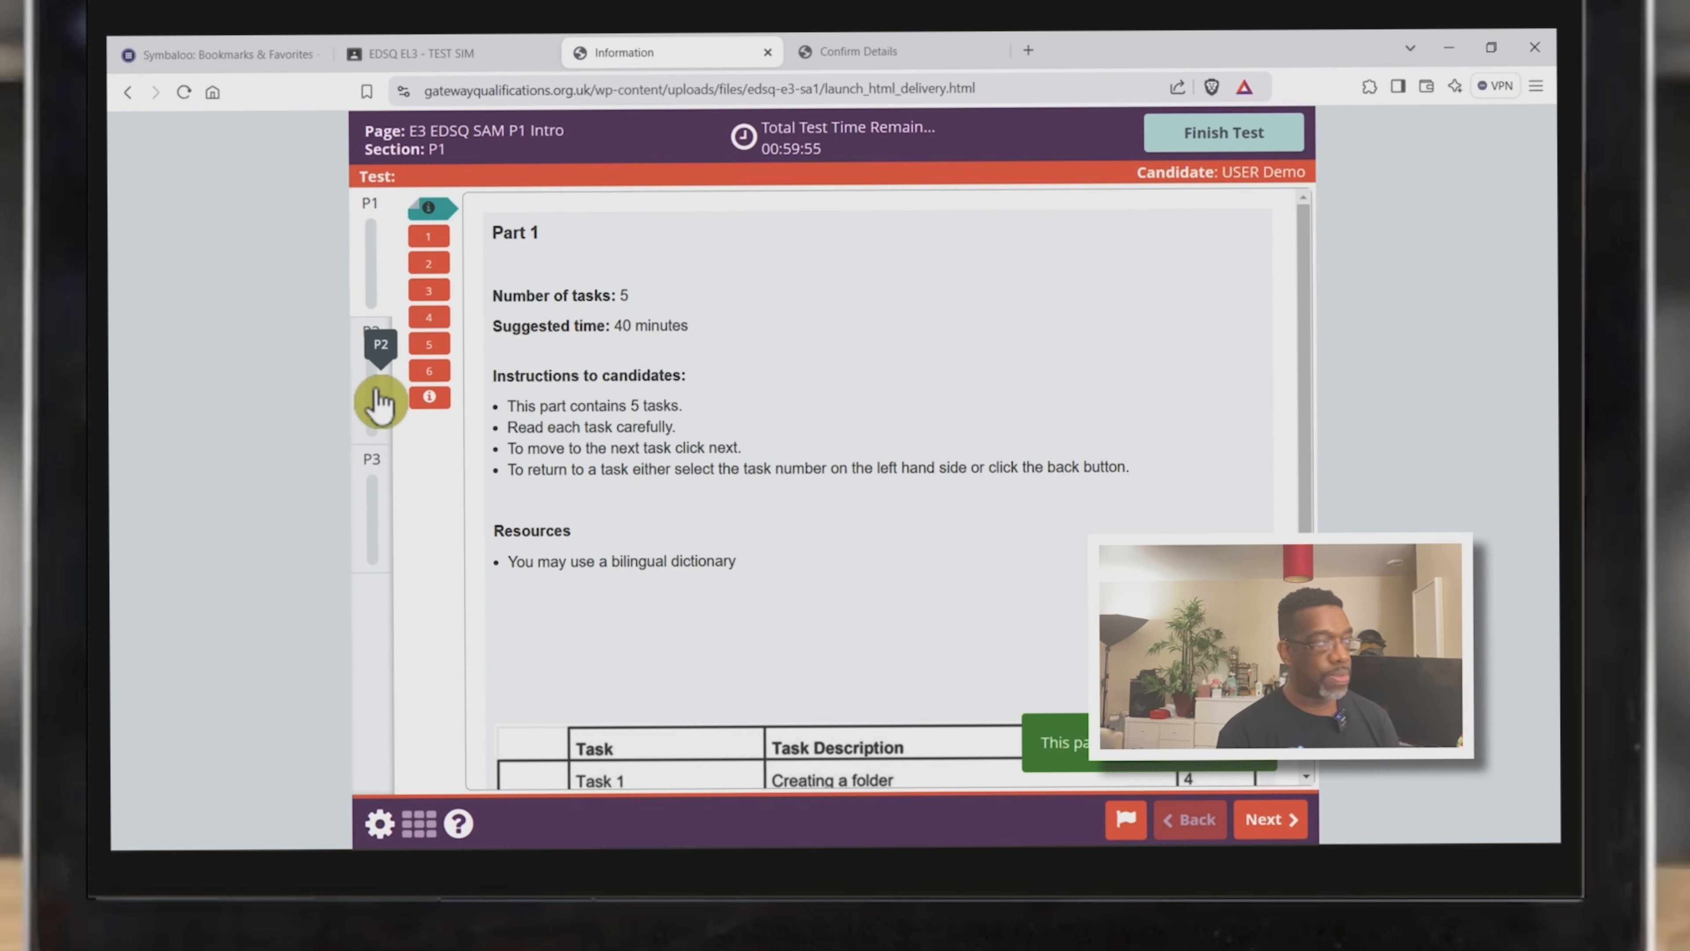
left_click(378, 403)
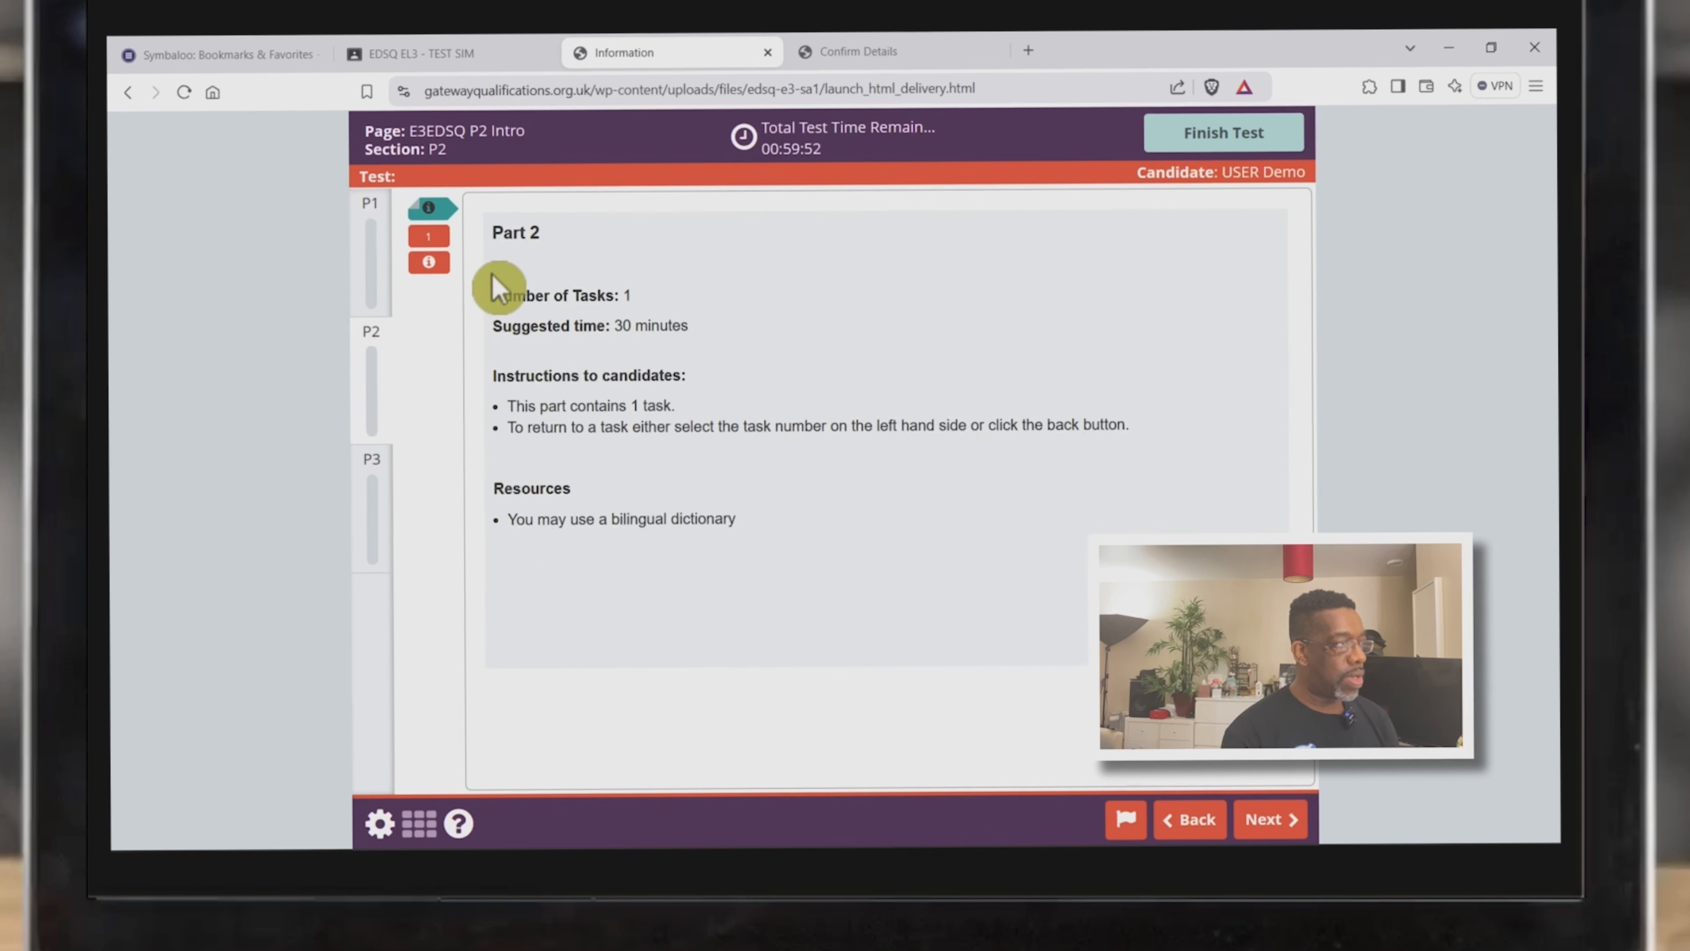
left_click(439, 252)
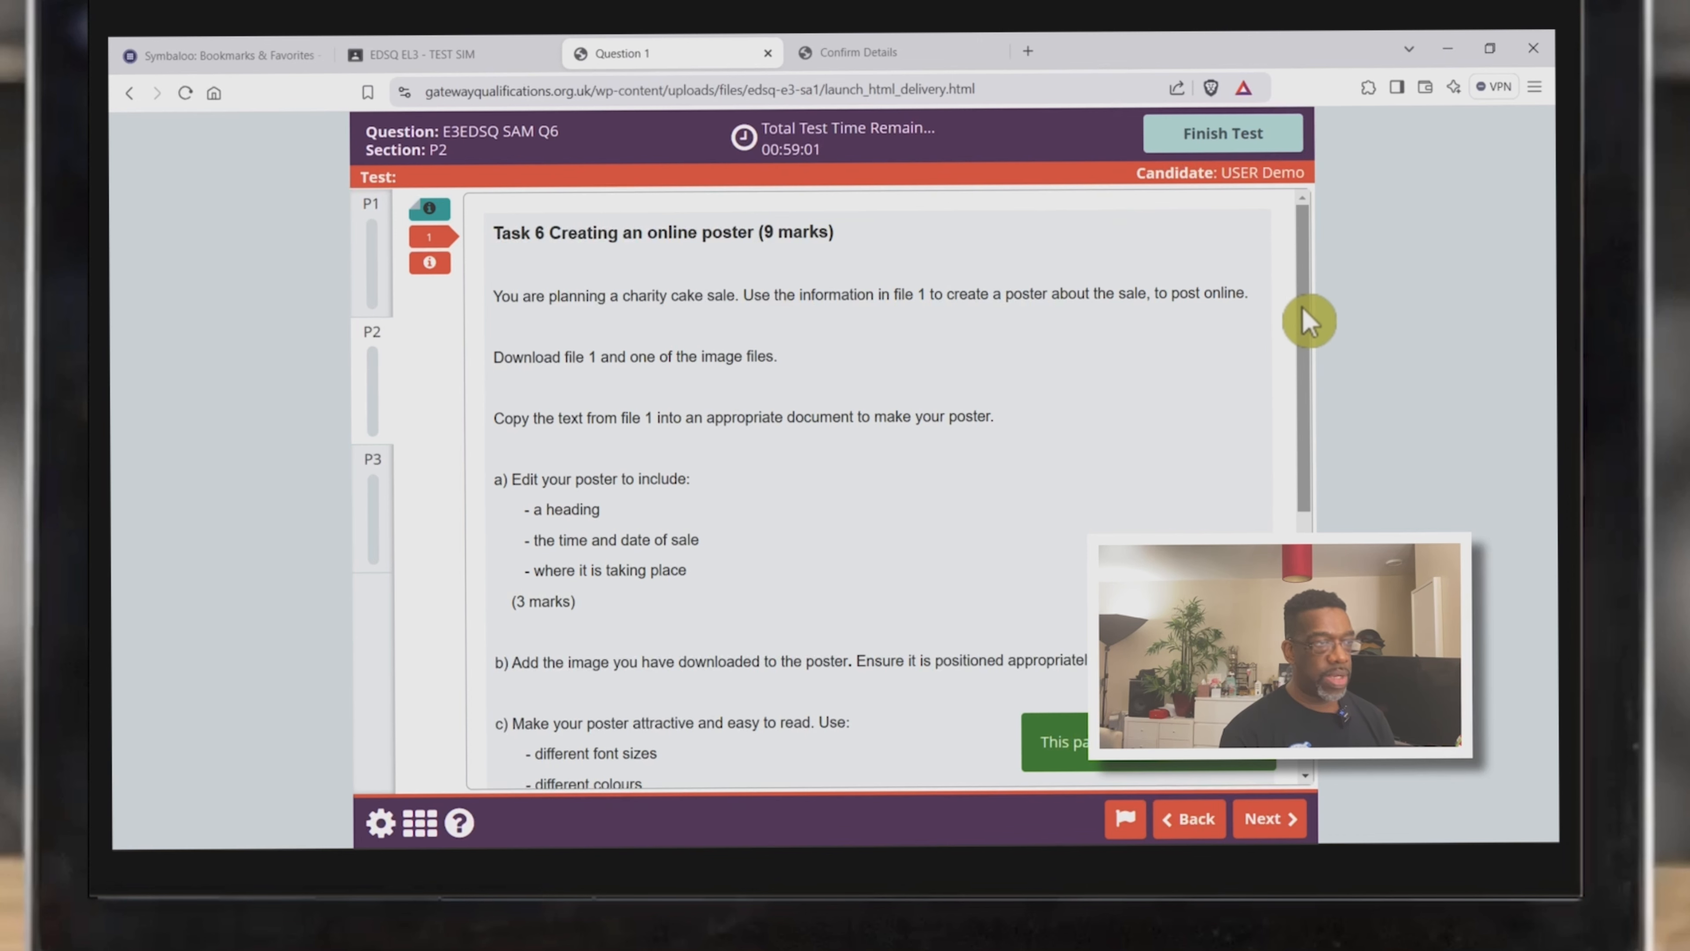
Read through the Task 6 instructions for the online poster, including its content, image, formatting, saving and upload requirements
left_click_drag(1303, 308, 1301, 383)
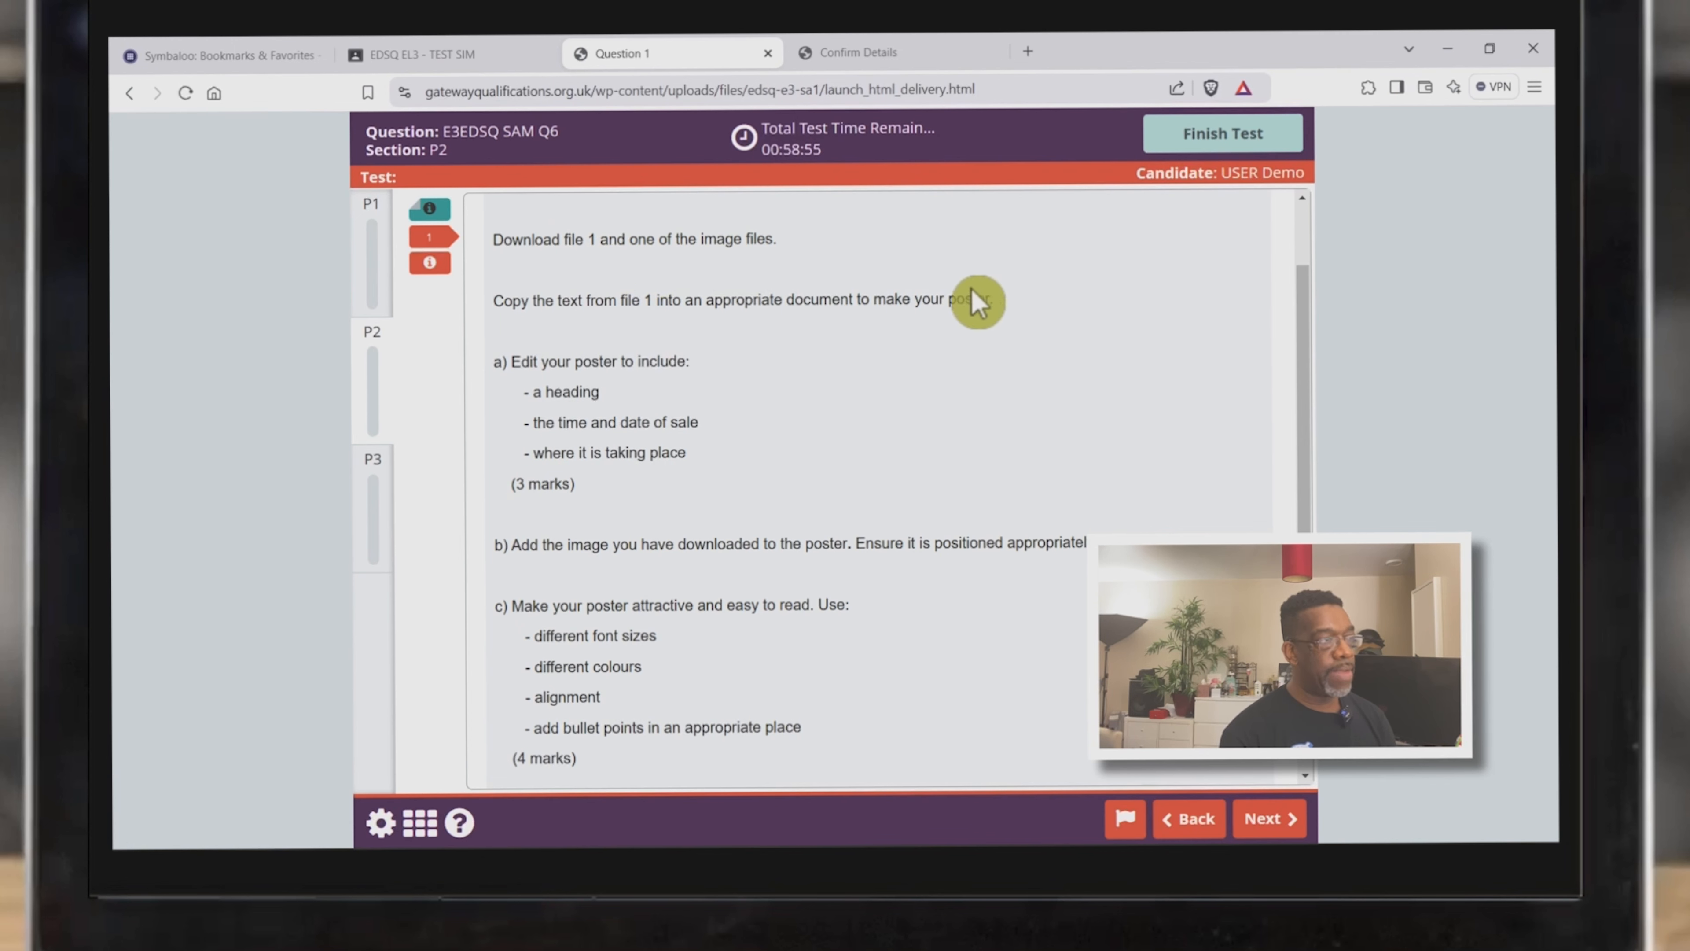
left_click_drag(1307, 319, 1306, 518)
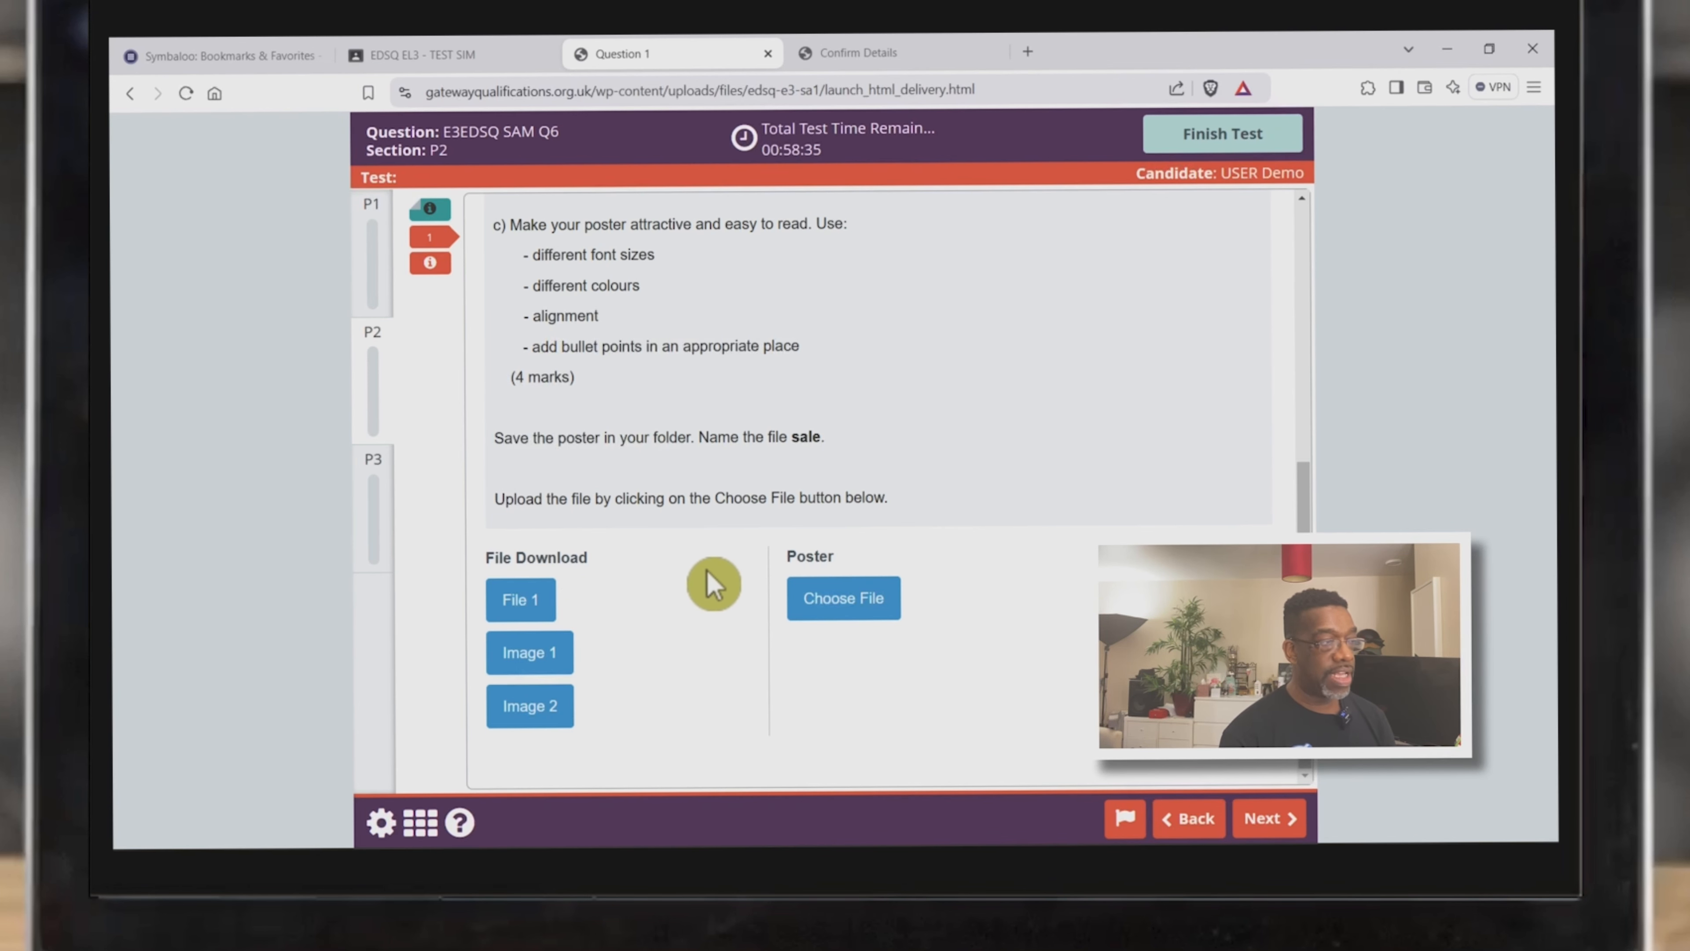
scroll(706, 569, "up", 7)
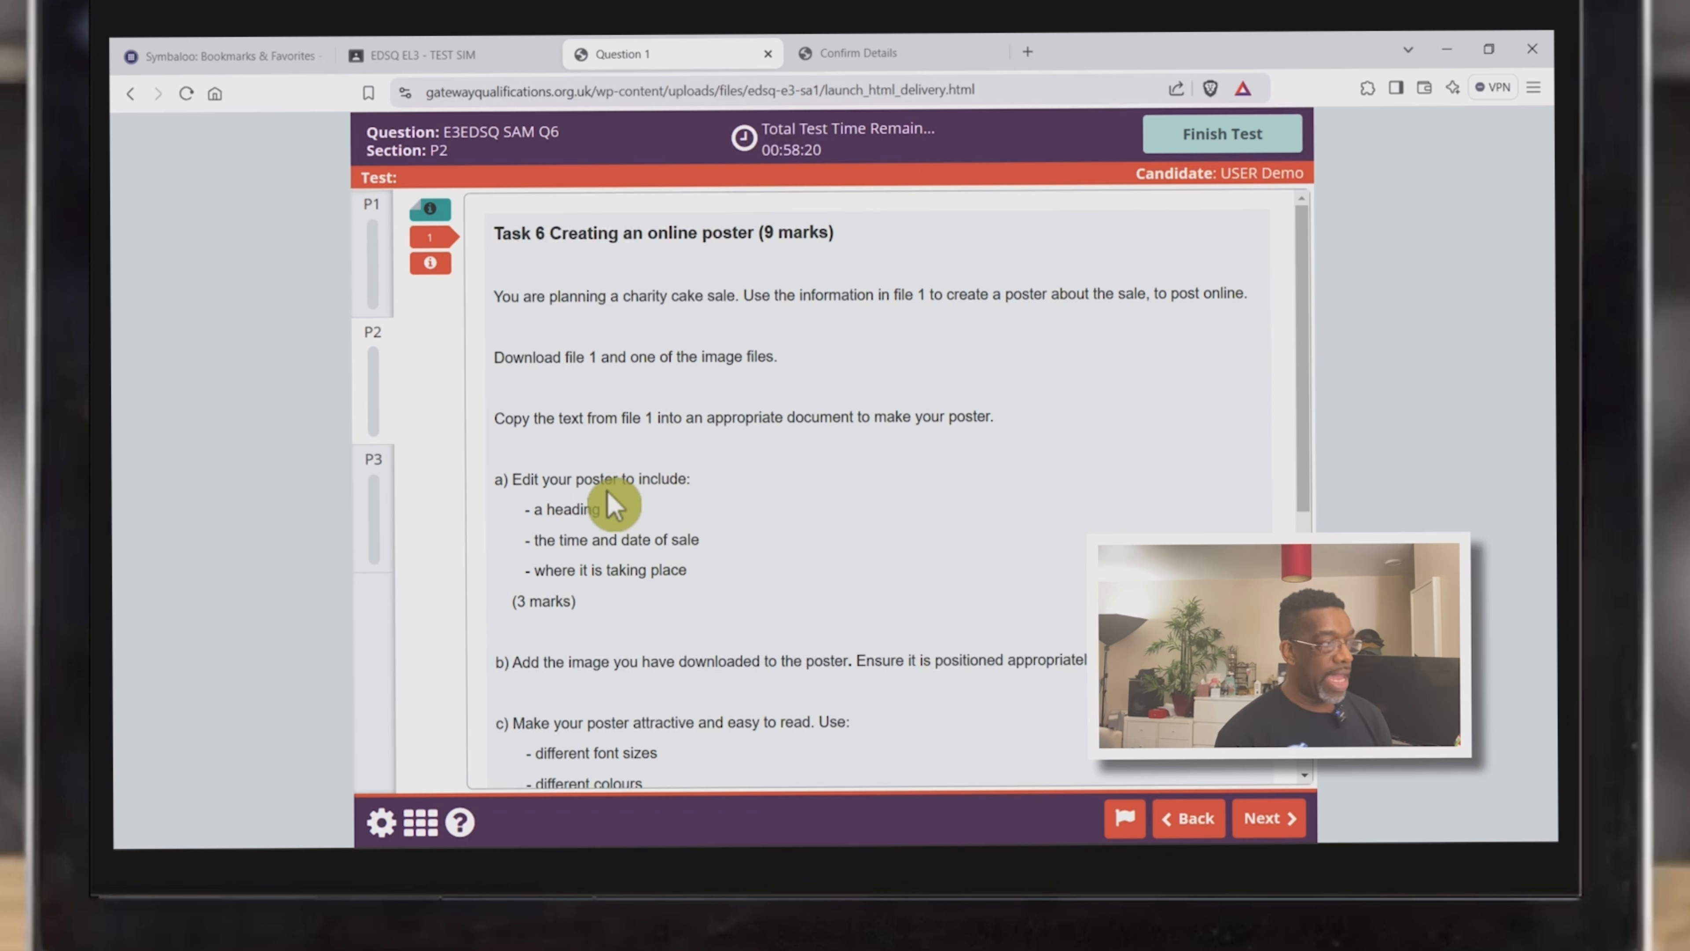
scroll(690, 502, "down", 3)
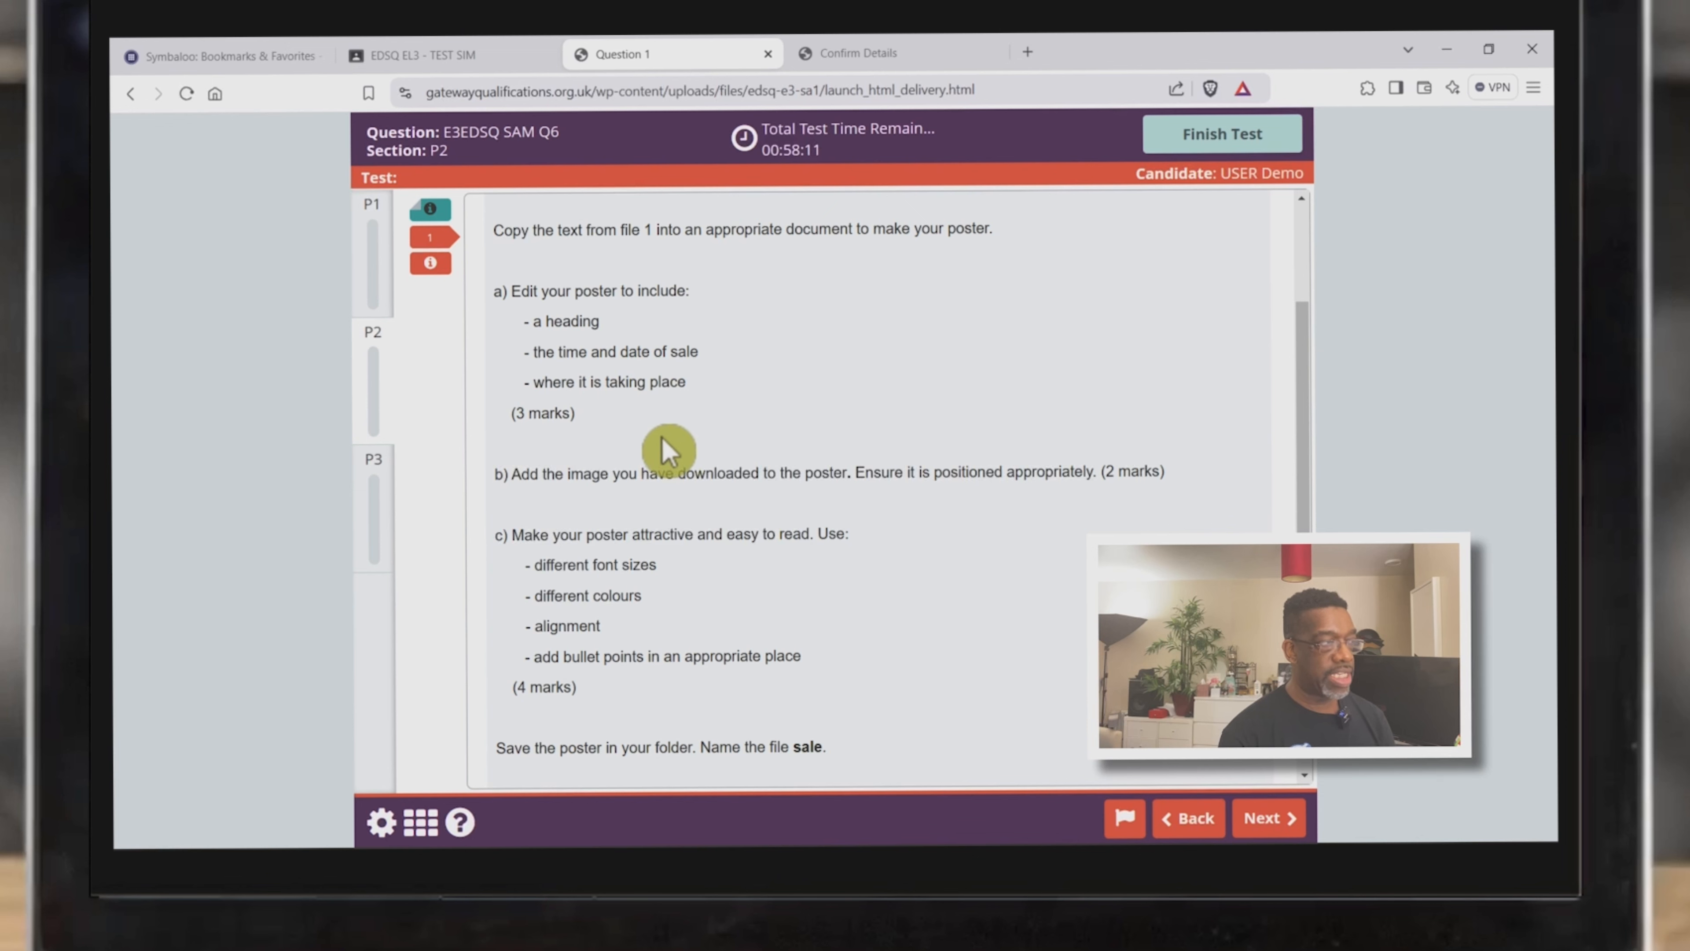
scroll(666, 462, "down", 2)
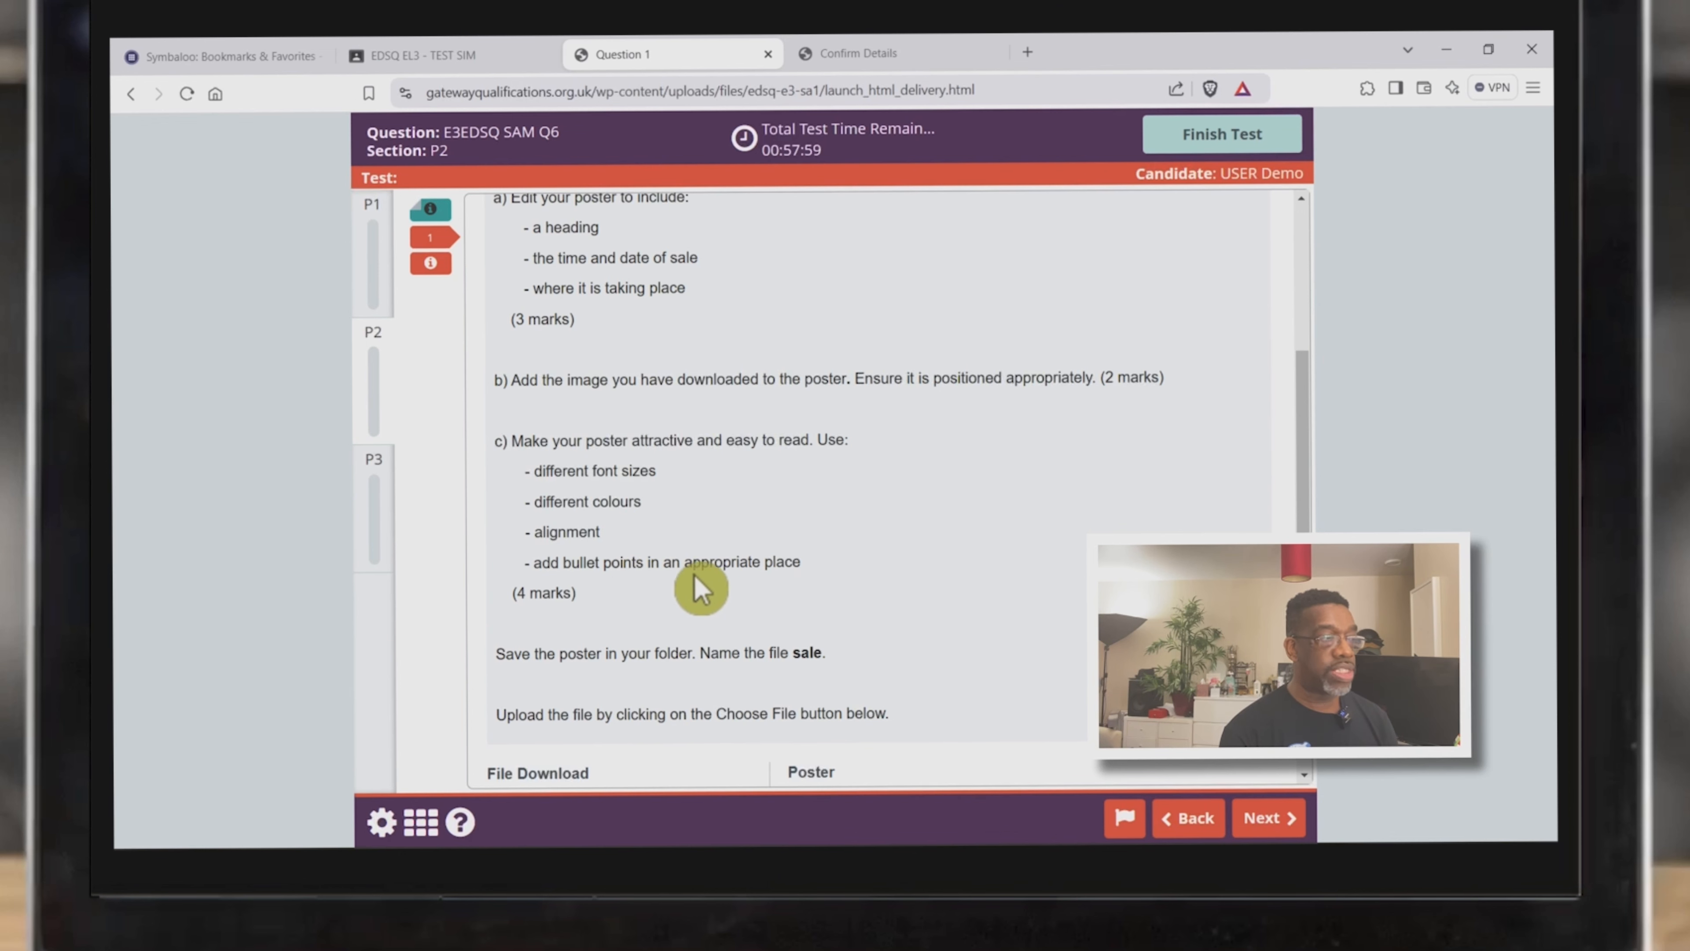
scroll(742, 571, "down", 3)
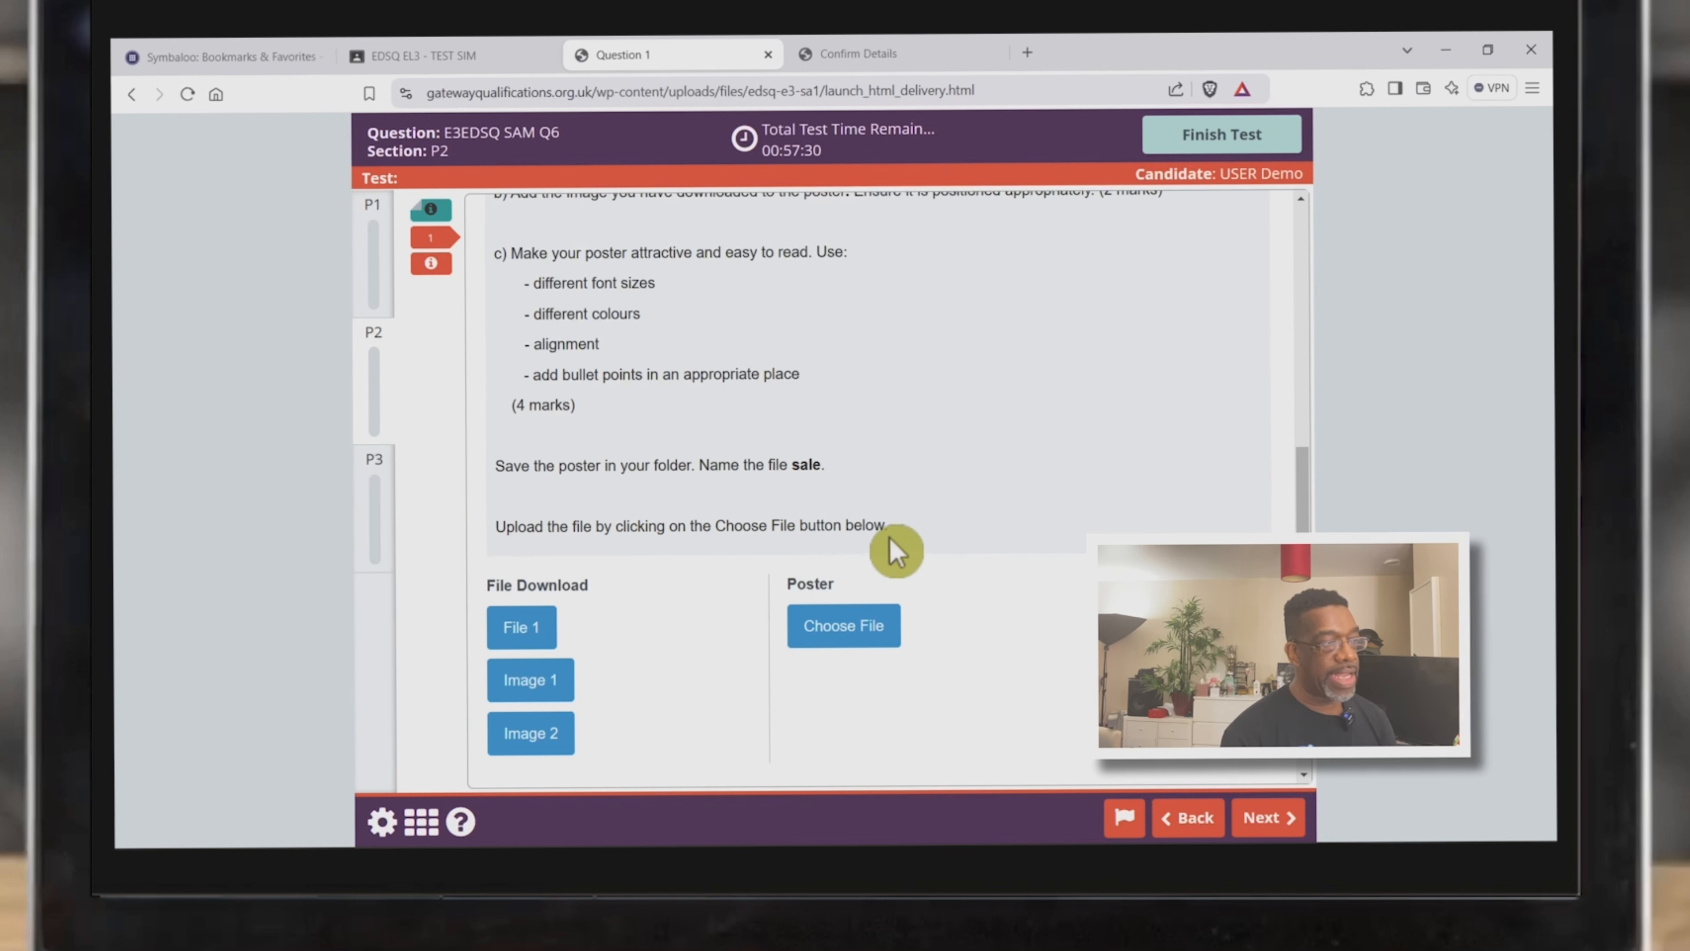
left_click_drag(715, 526, 883, 532)
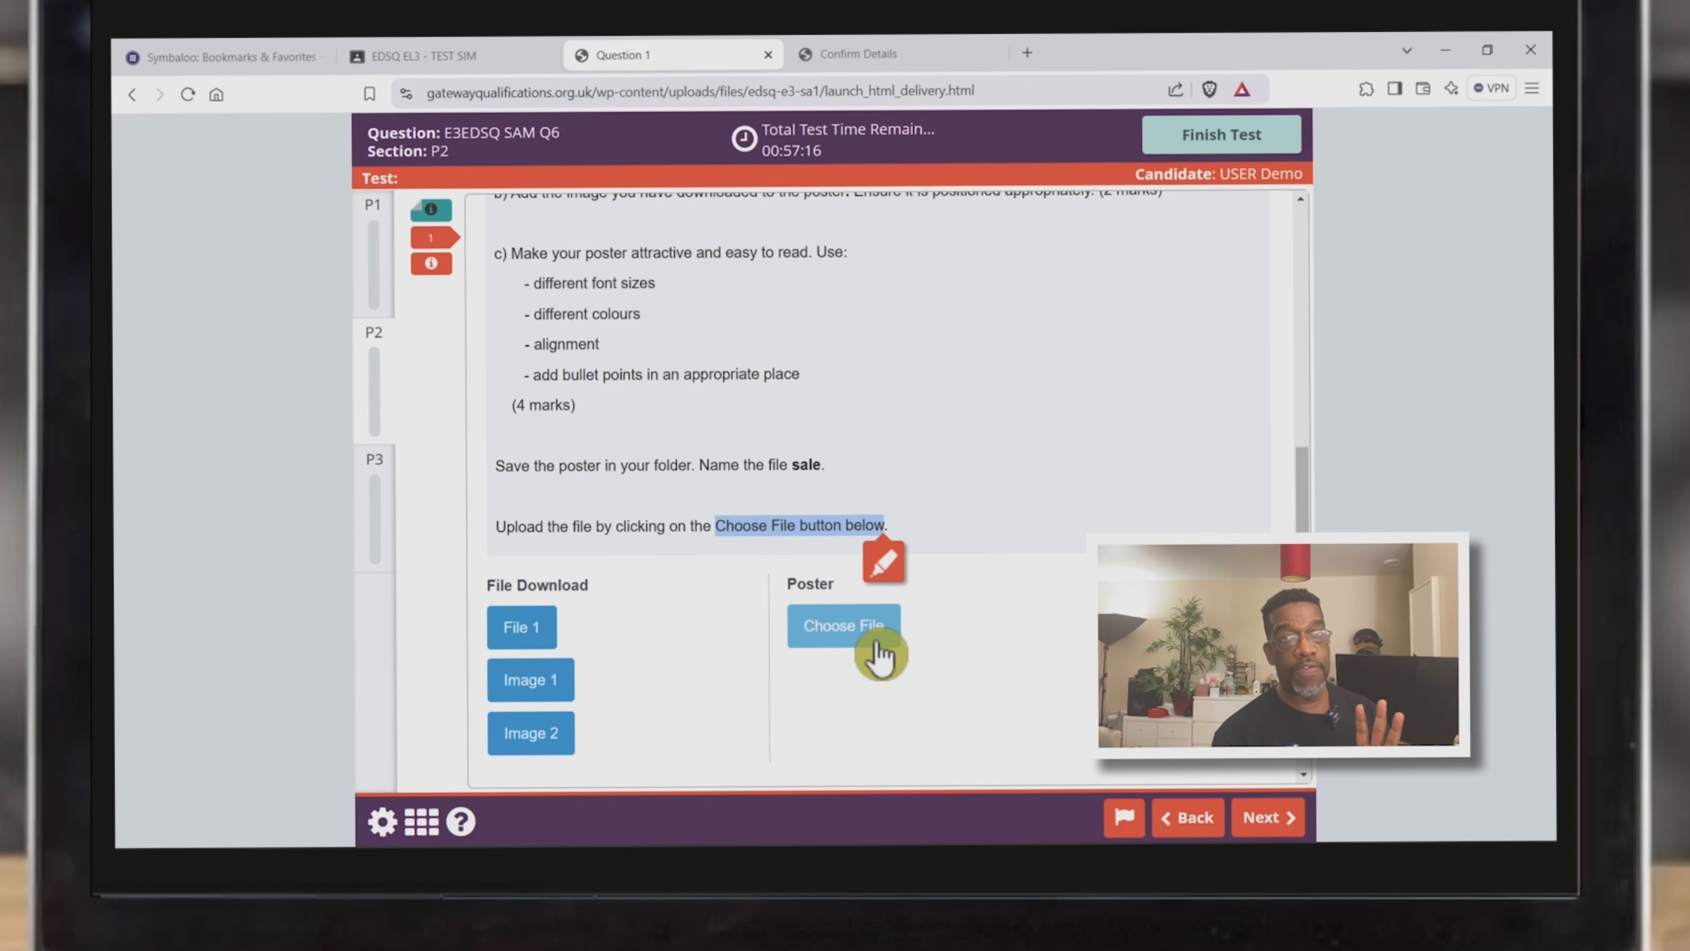
left_click(952, 509)
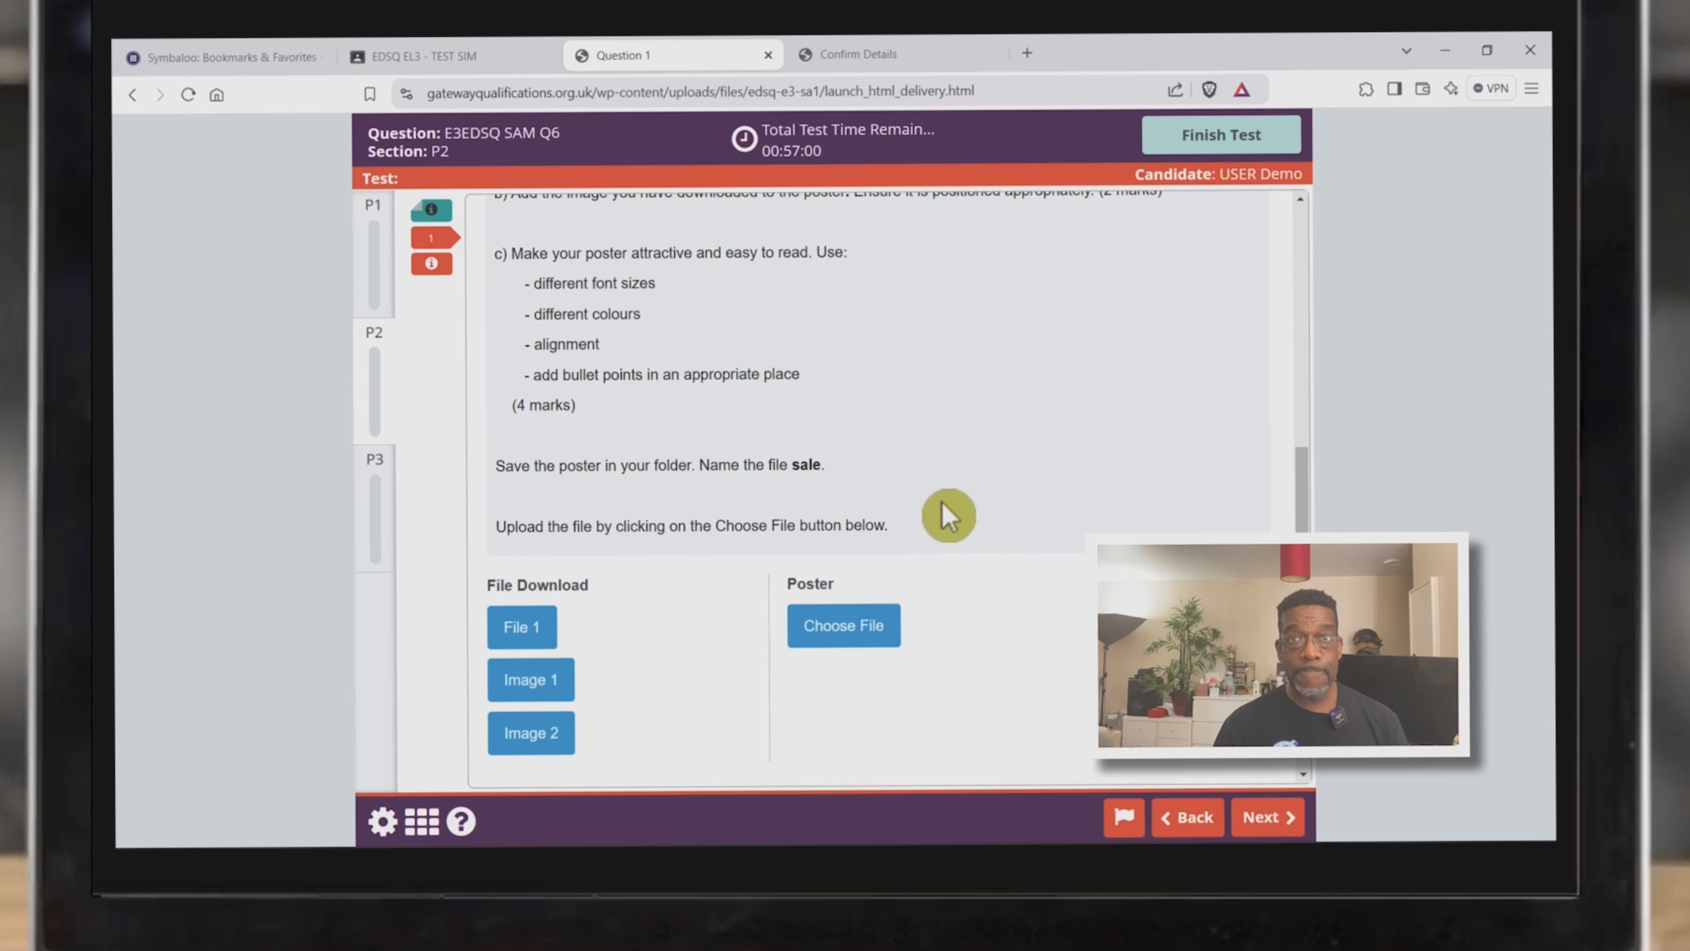
scroll(942, 501, "up", 5)
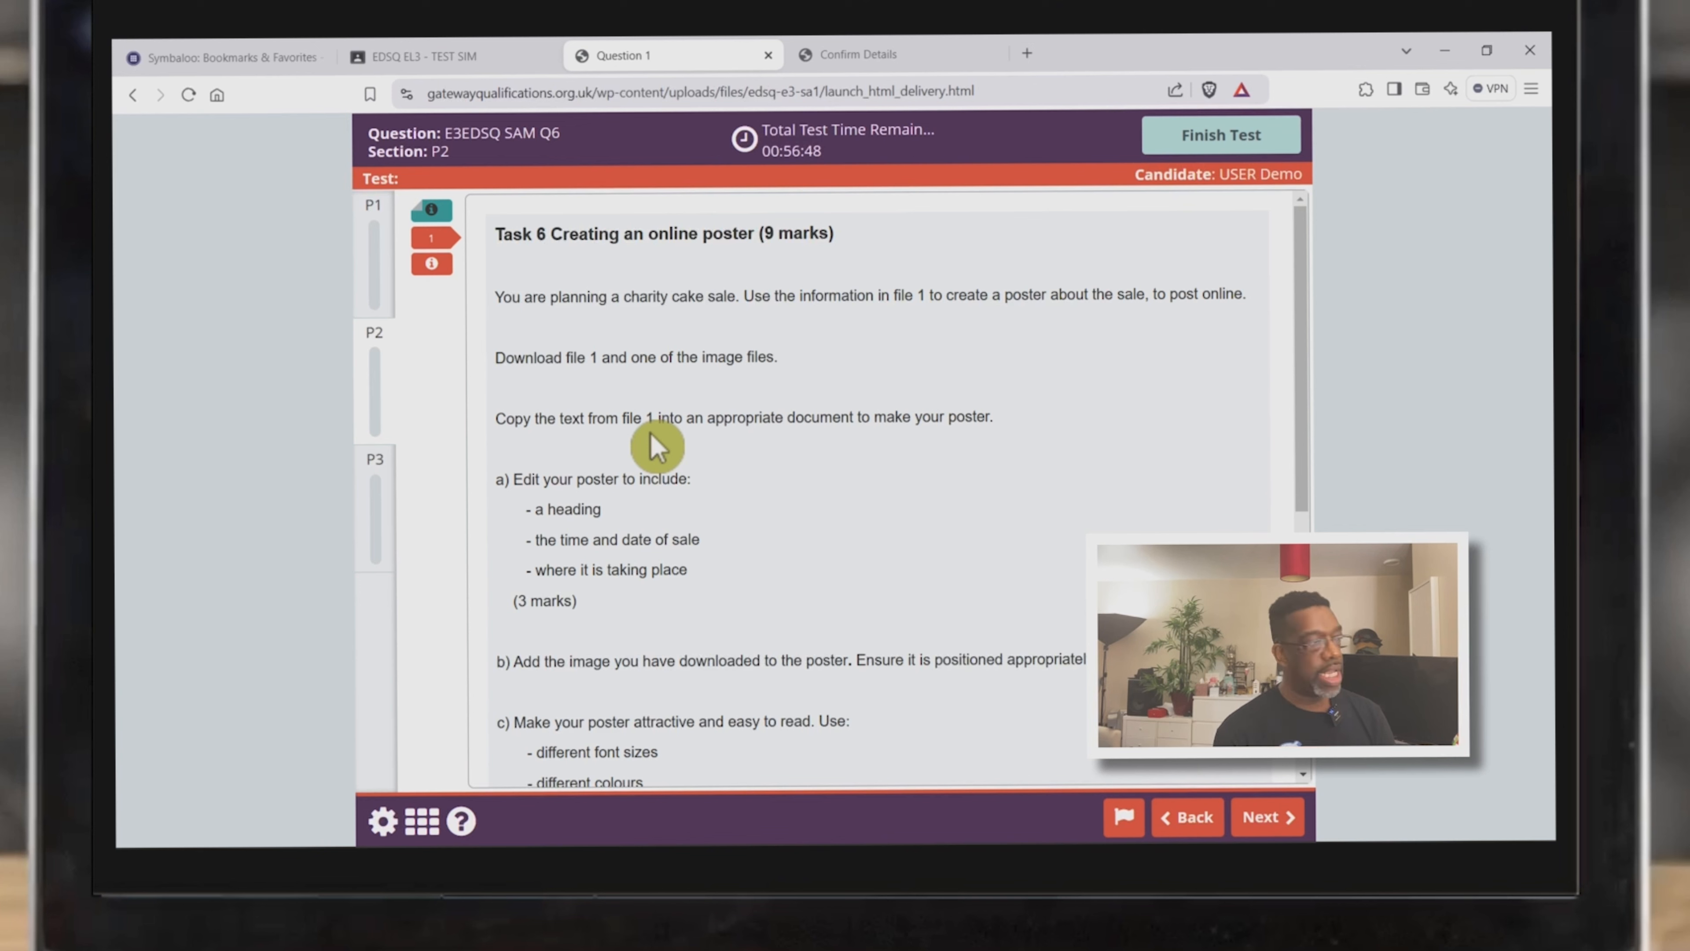
Open File 1 from the Task 6 file downloads and copy all of its text
scroll(657, 446, "down", 7)
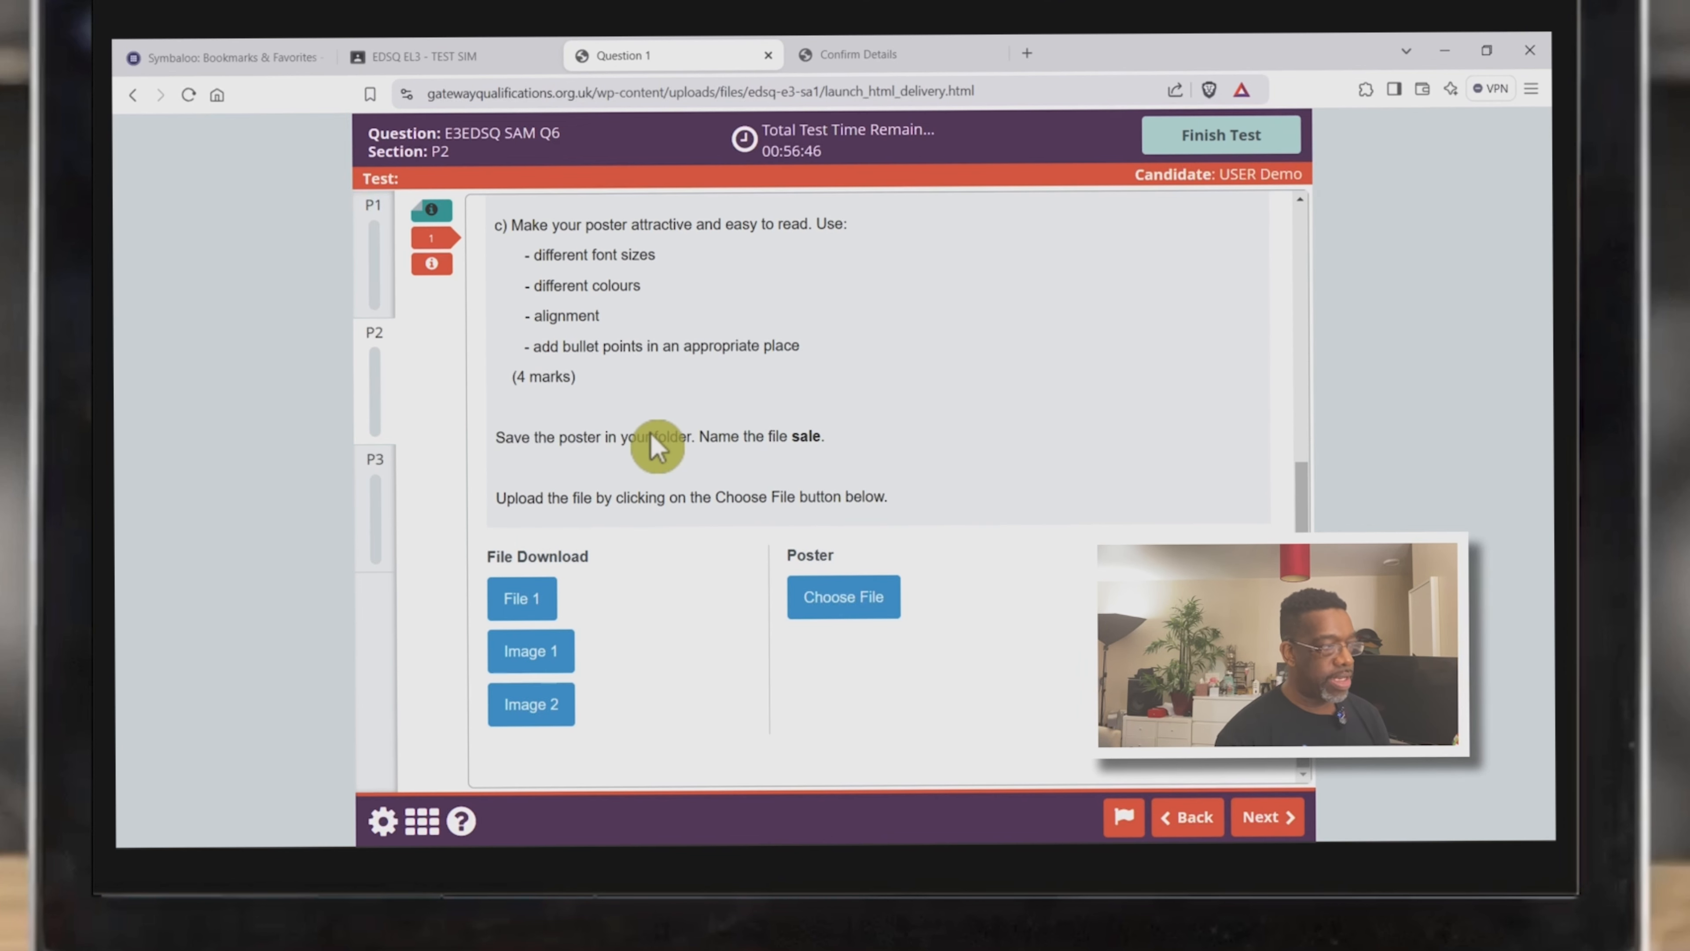
left_click(534, 609)
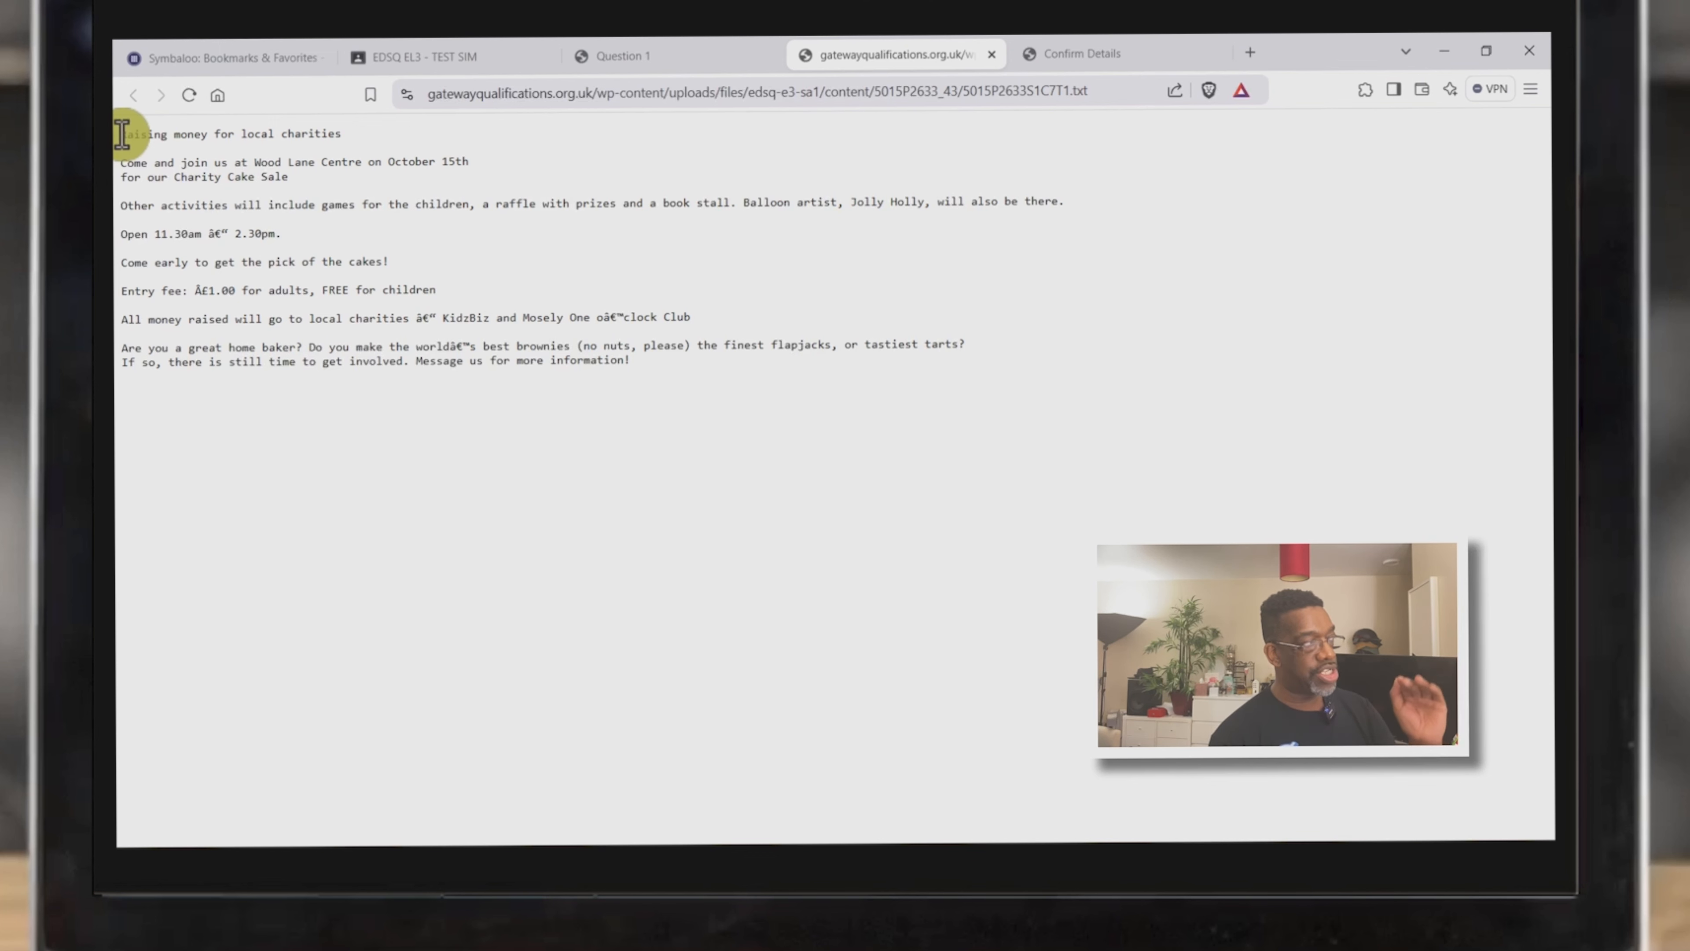
left_click_drag(122, 133, 651, 382)
key("ctrl+c")
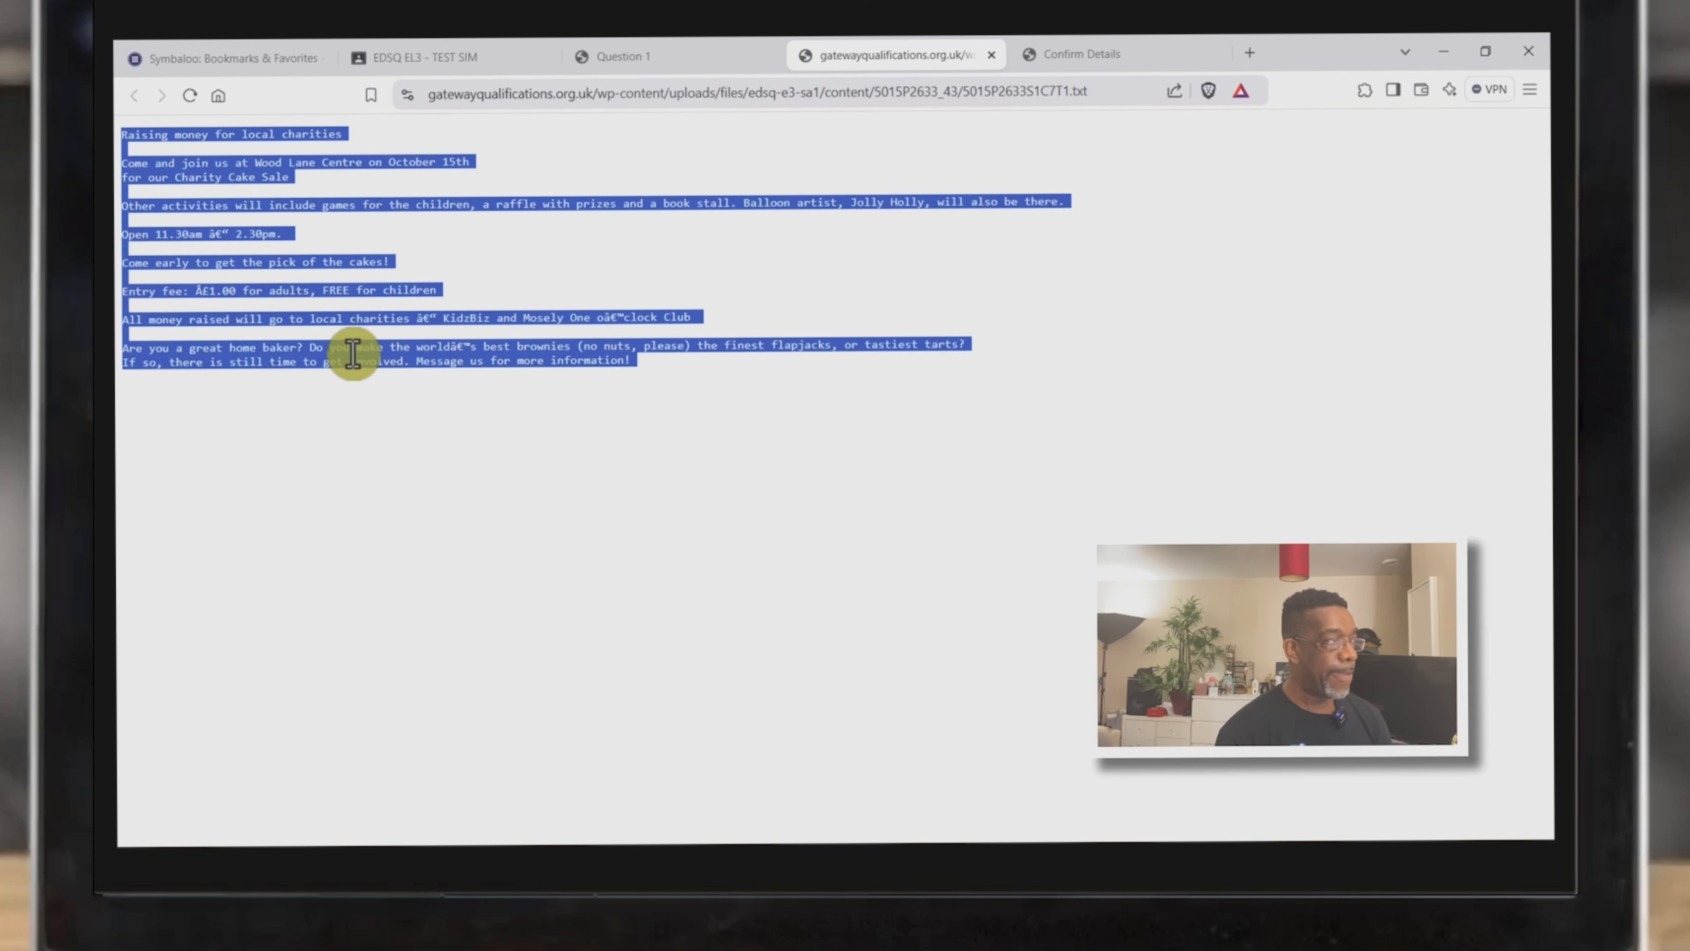
right_click(323, 357)
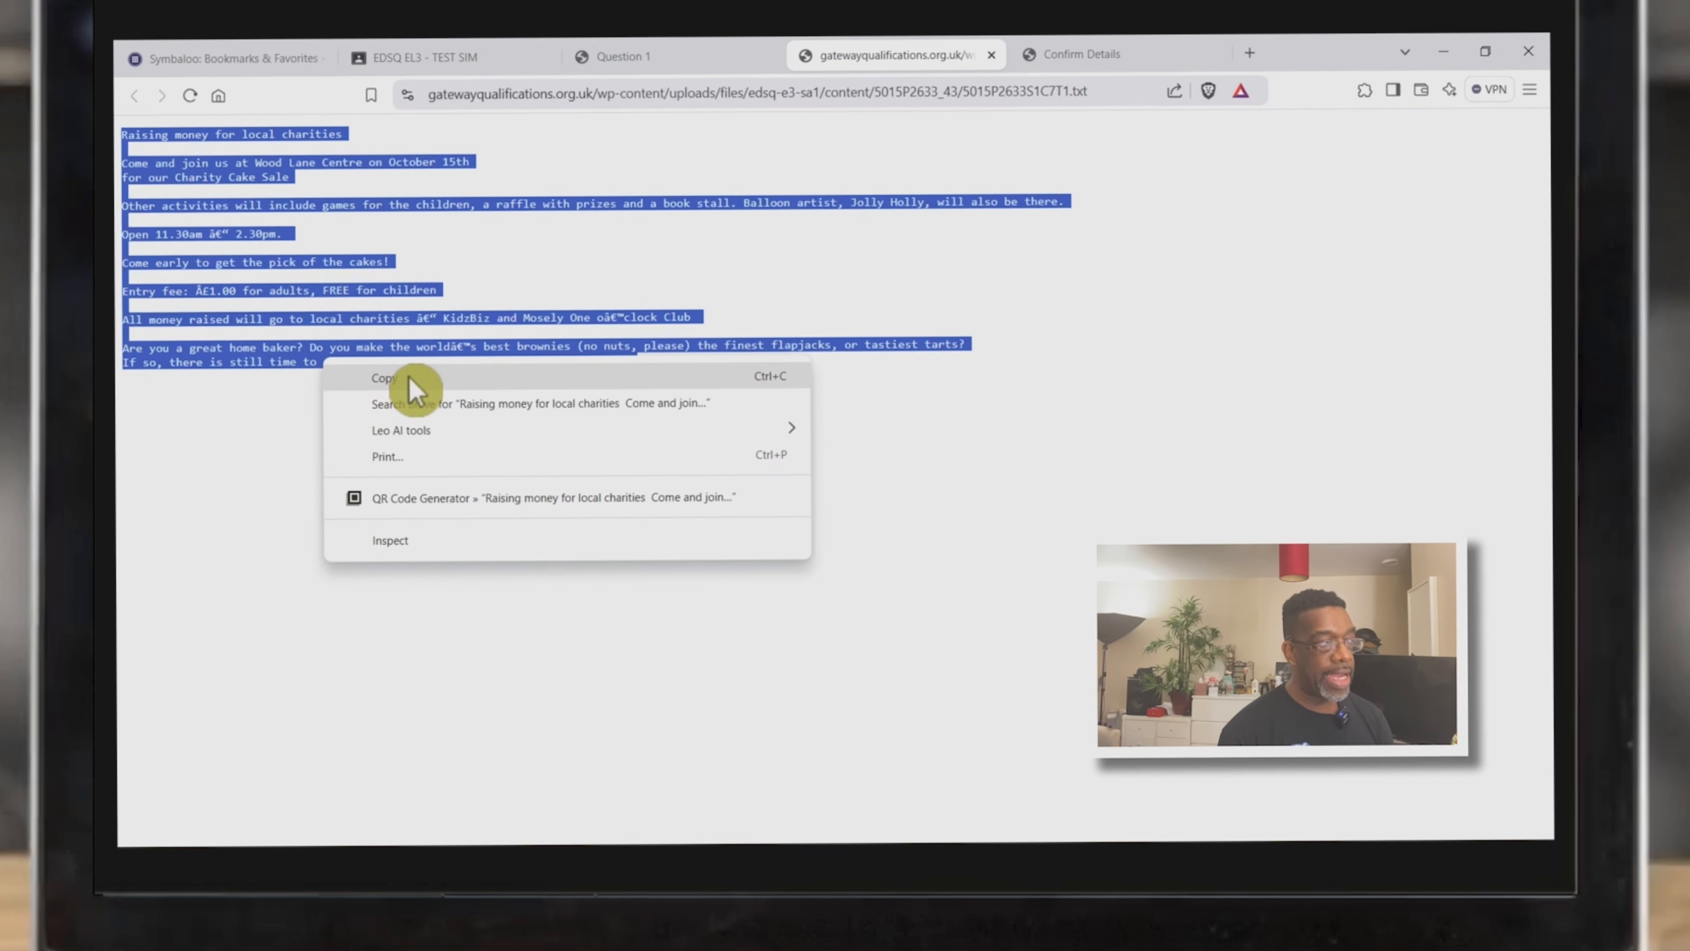
left_click(384, 378)
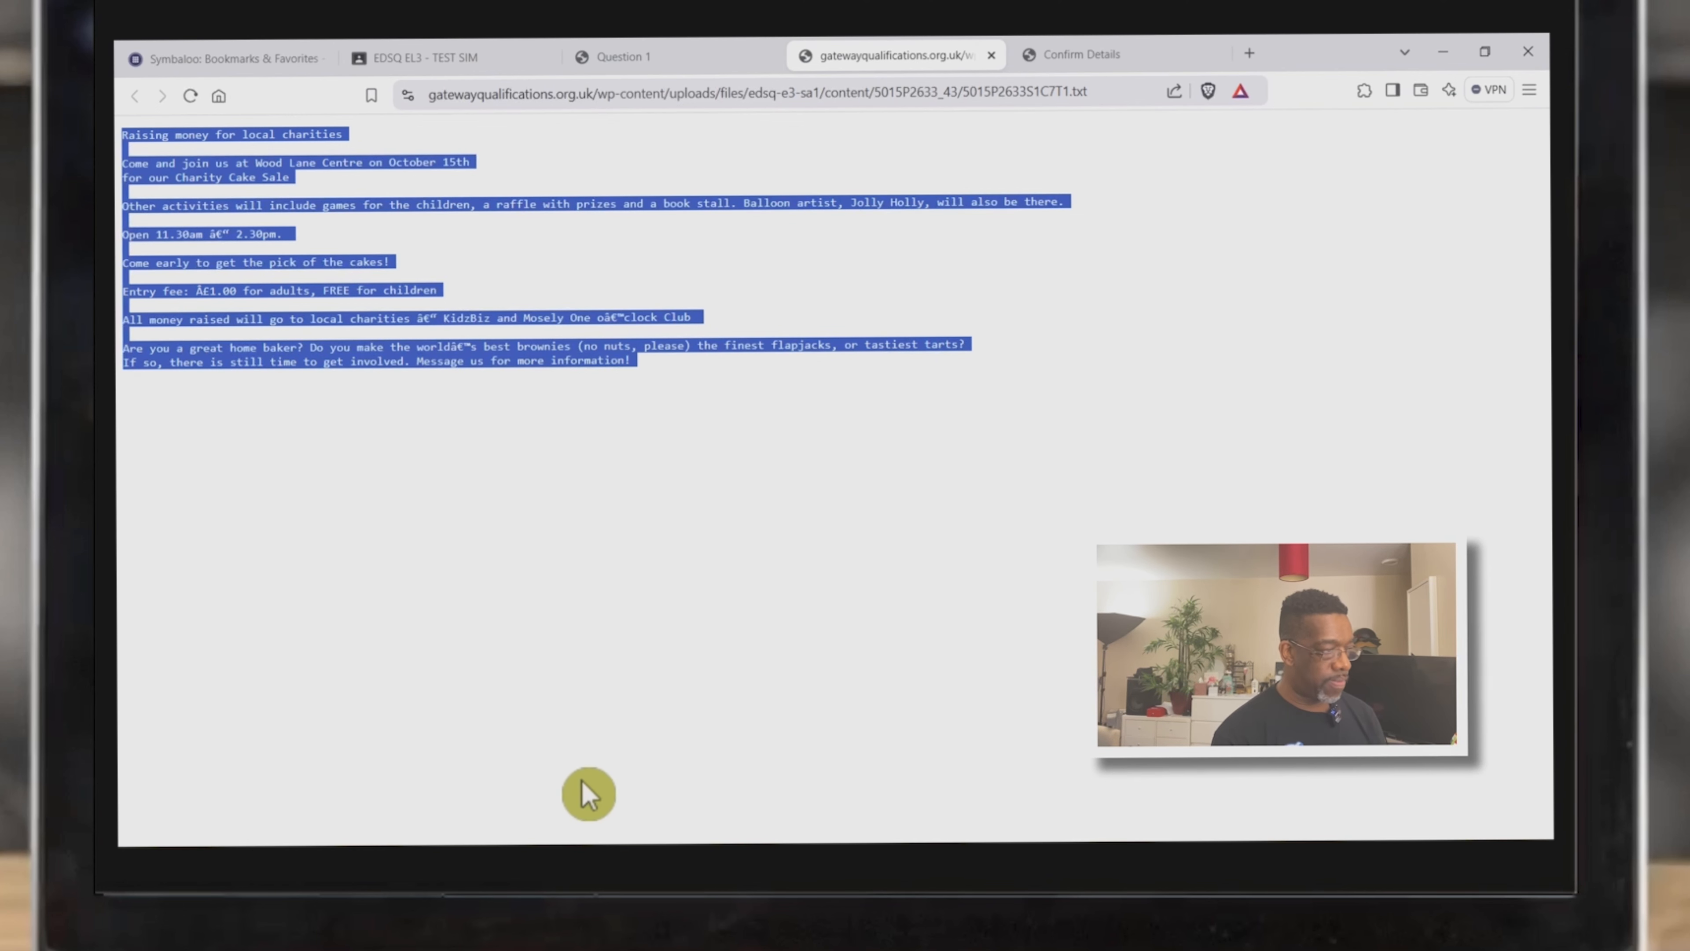
left_click(587, 794)
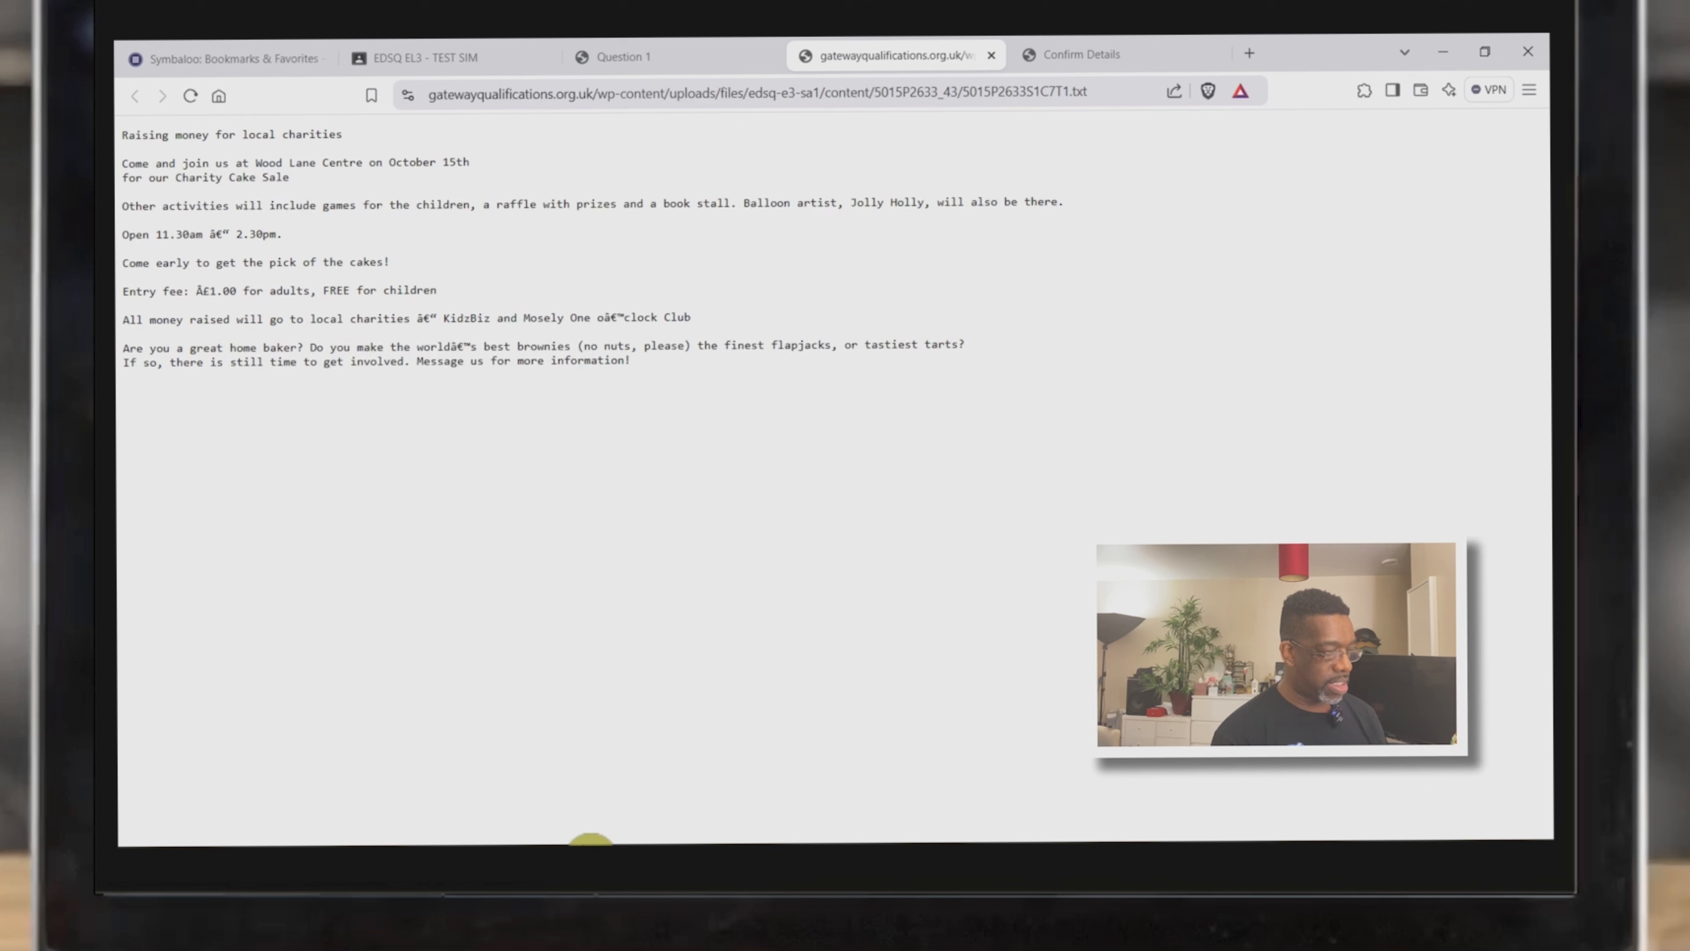
Search the computer for "word", launch Word and dismiss the Microsoft 365 welcome and benefits prompts
key("super")
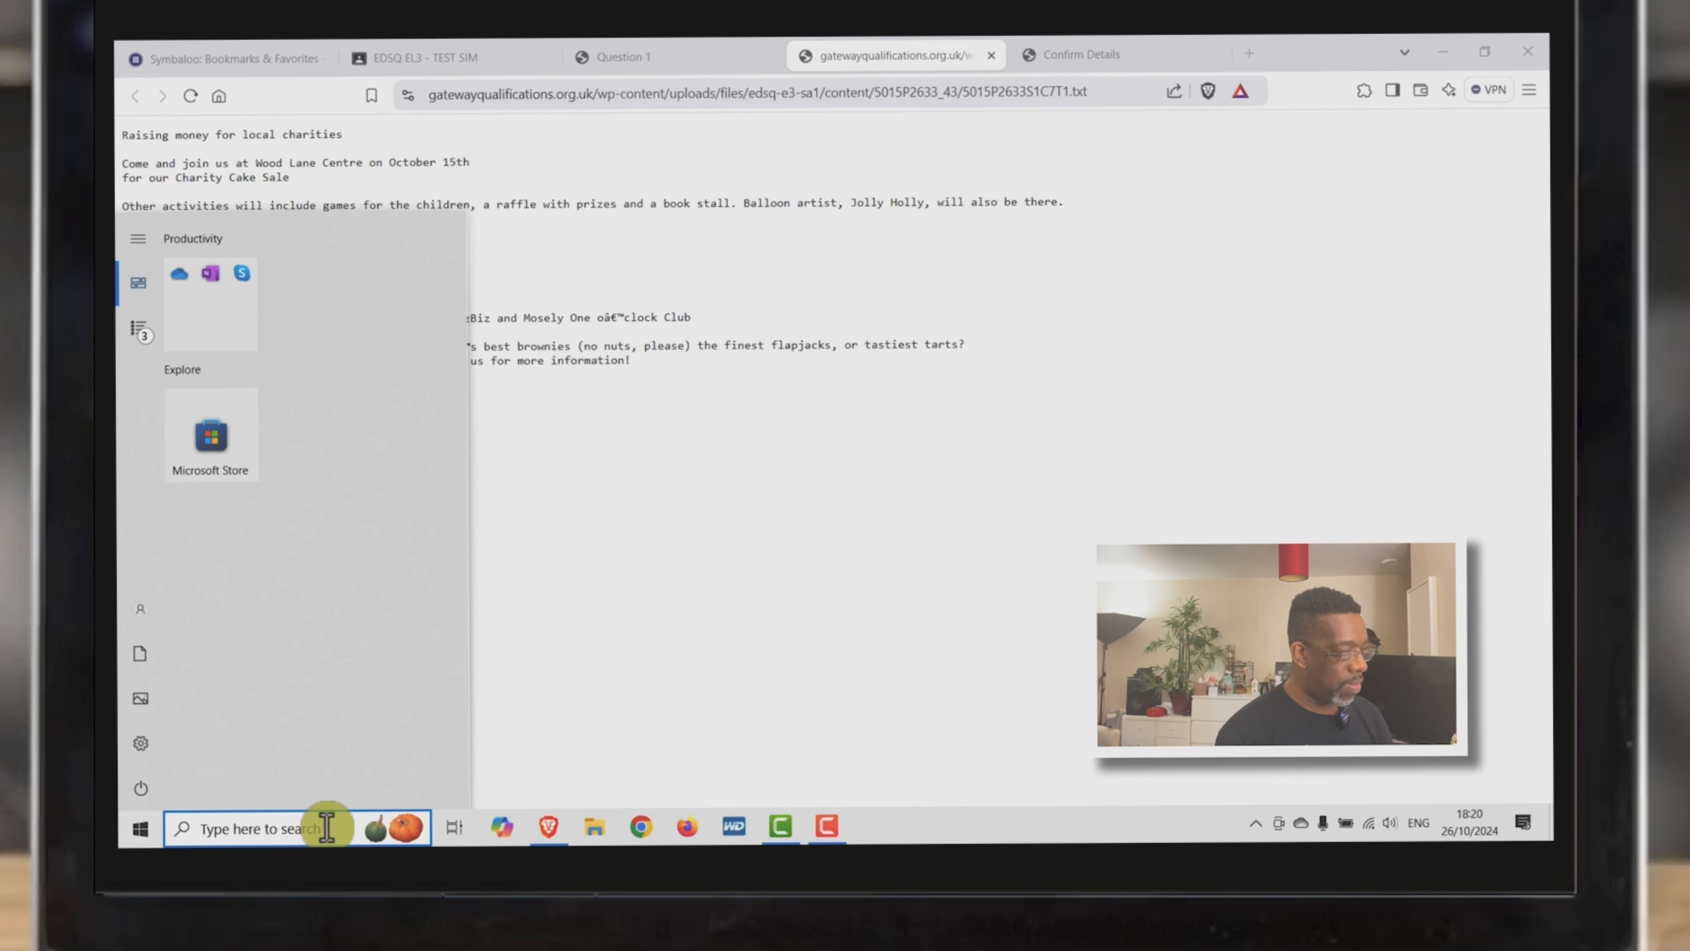
type("word")
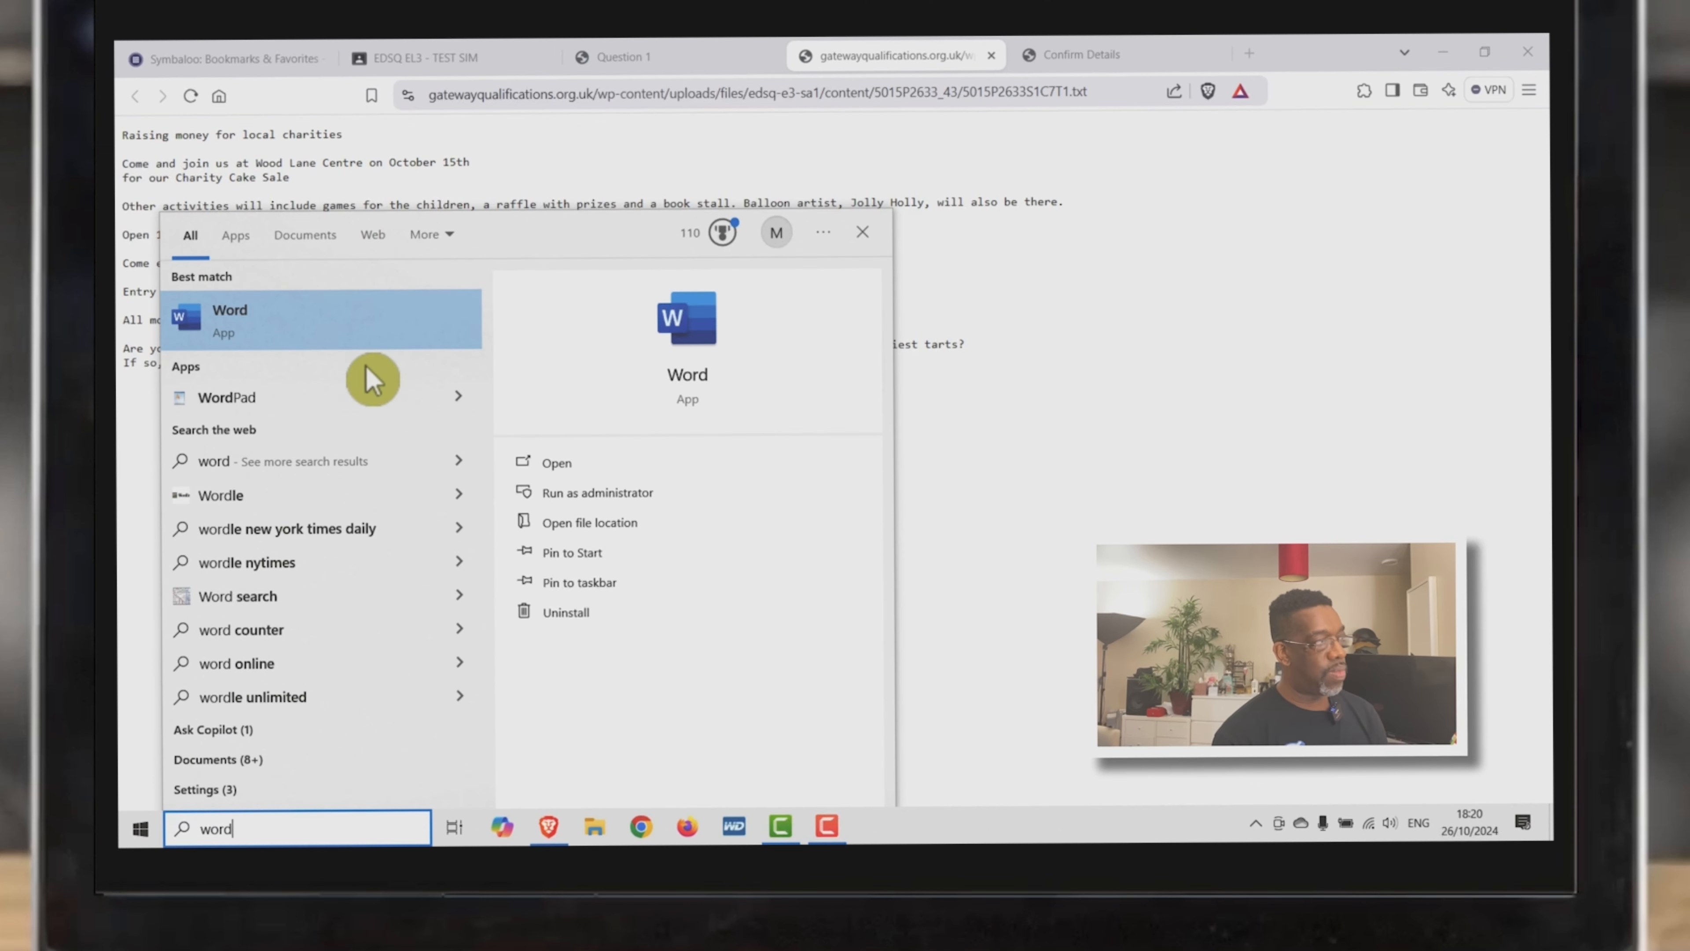
left_click(280, 333)
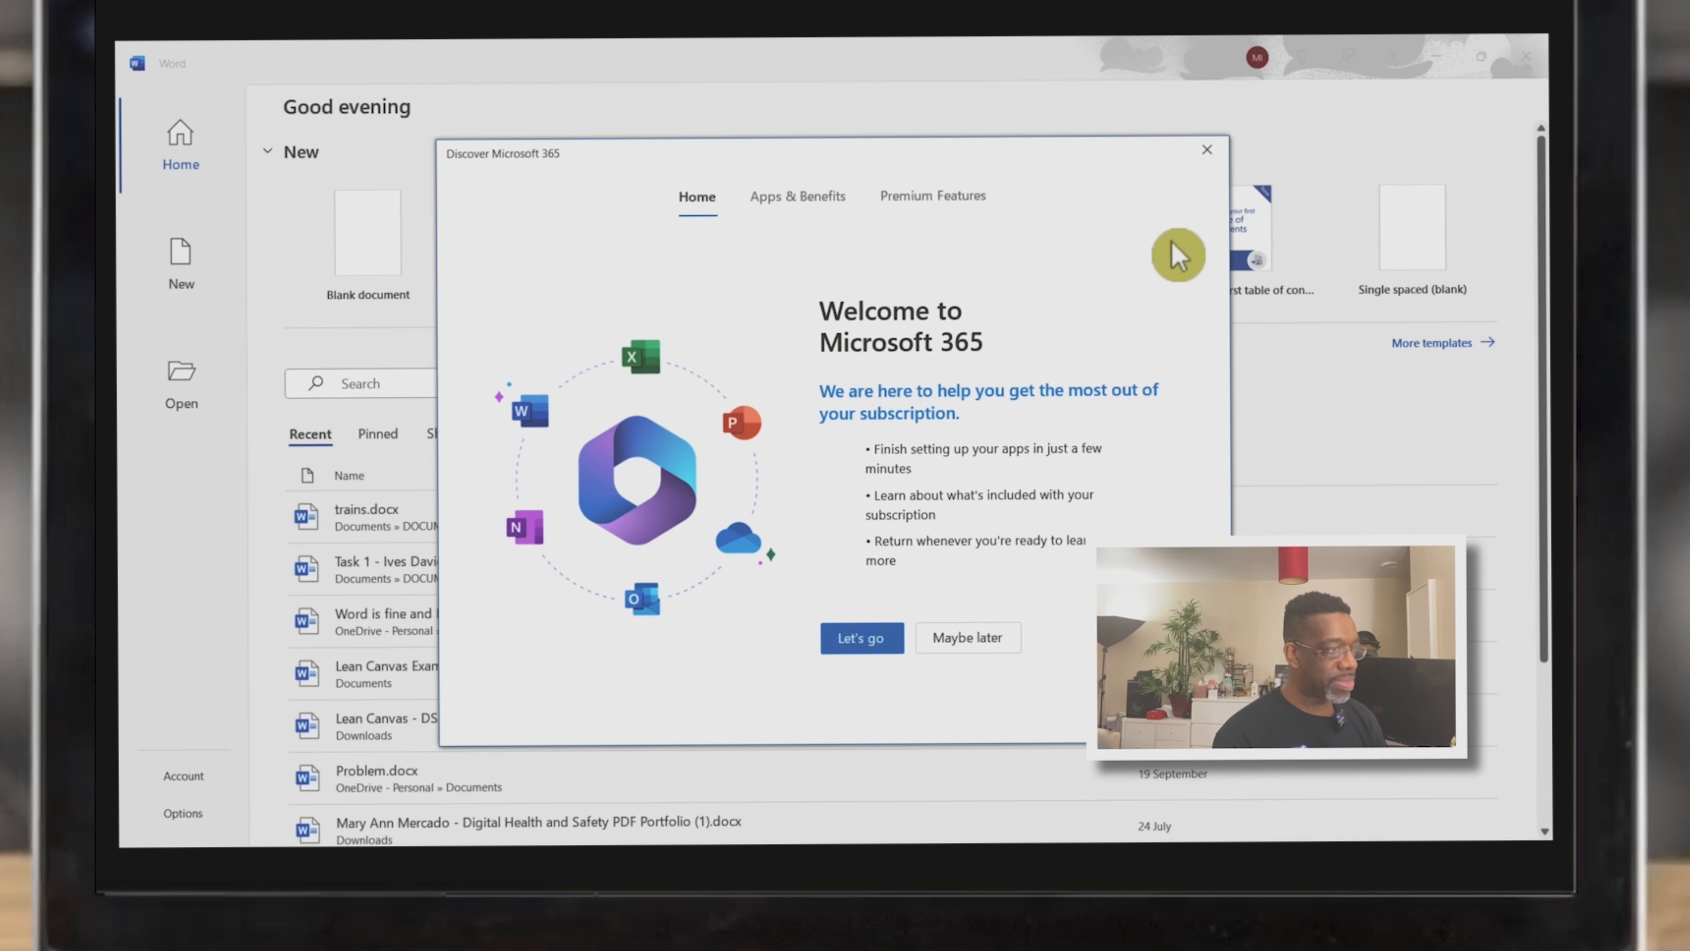
left_click(969, 638)
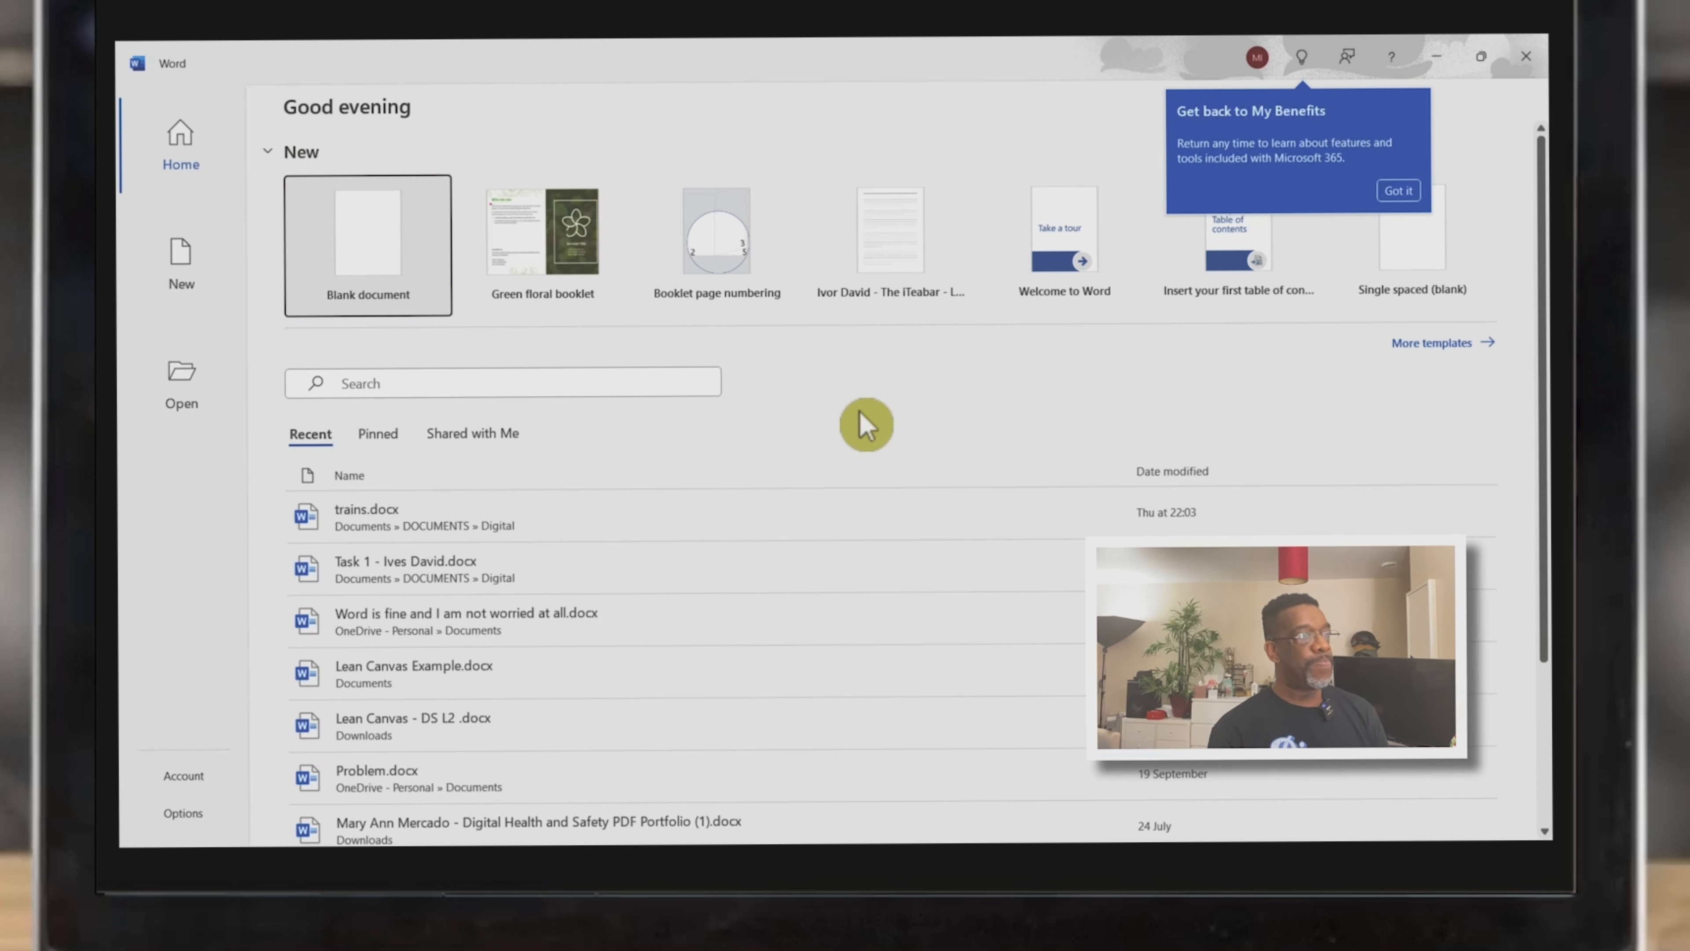
left_click(1398, 191)
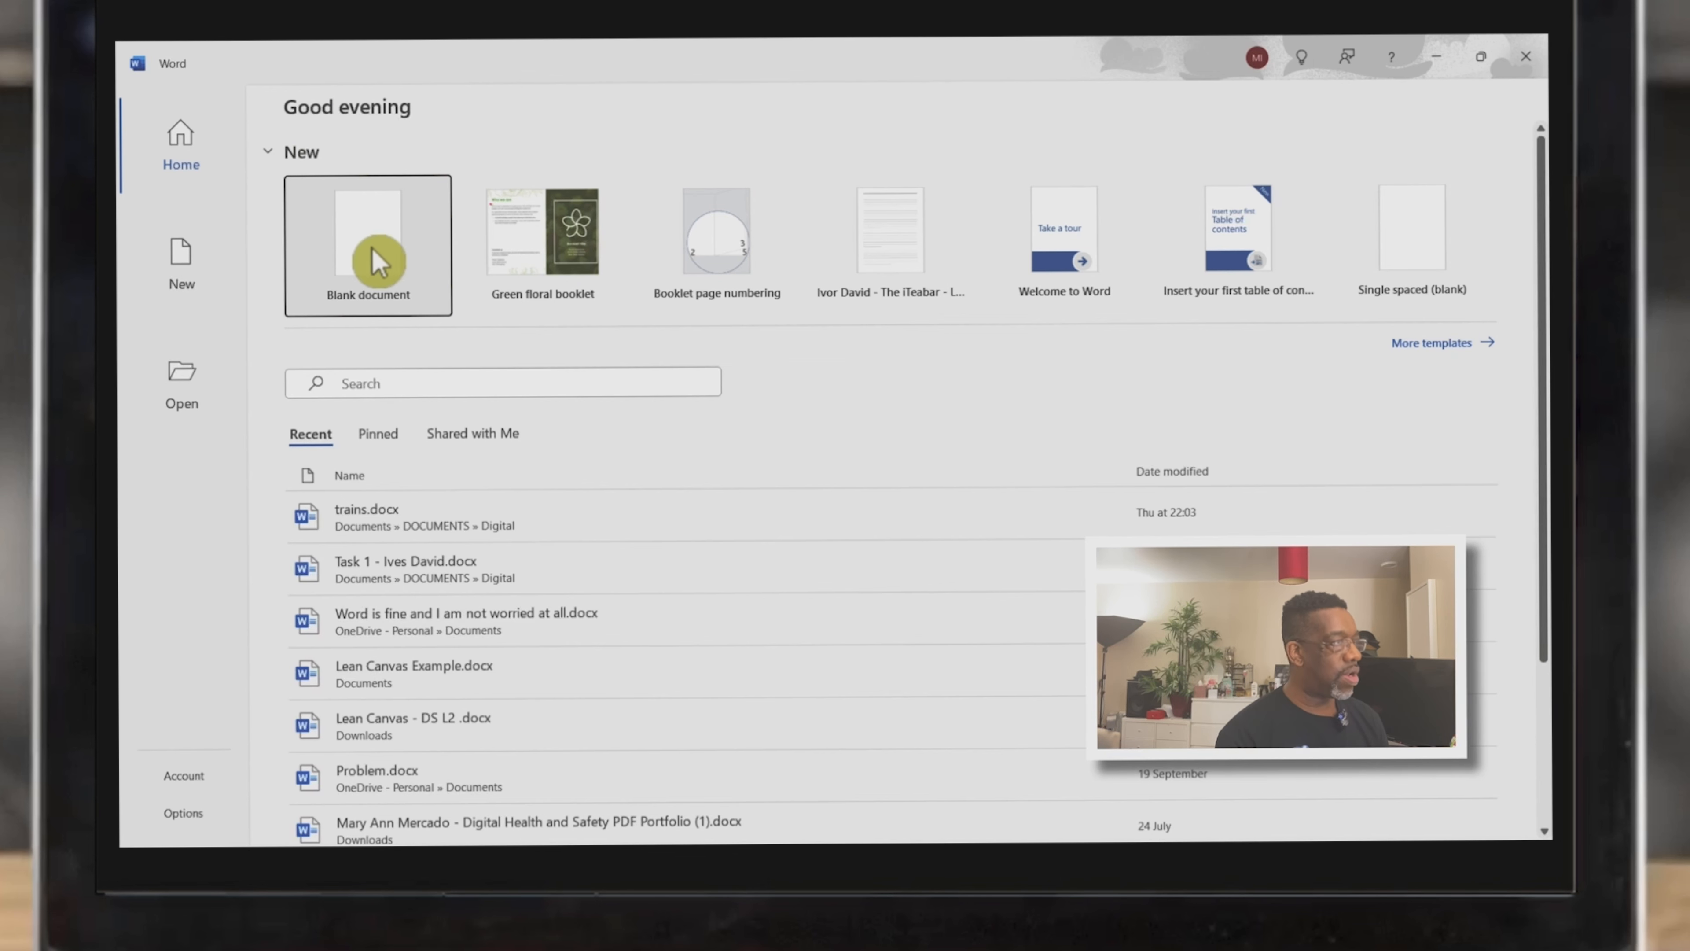
Create a blank document and paste the copied charity cake sale text into it
left_click(371, 265)
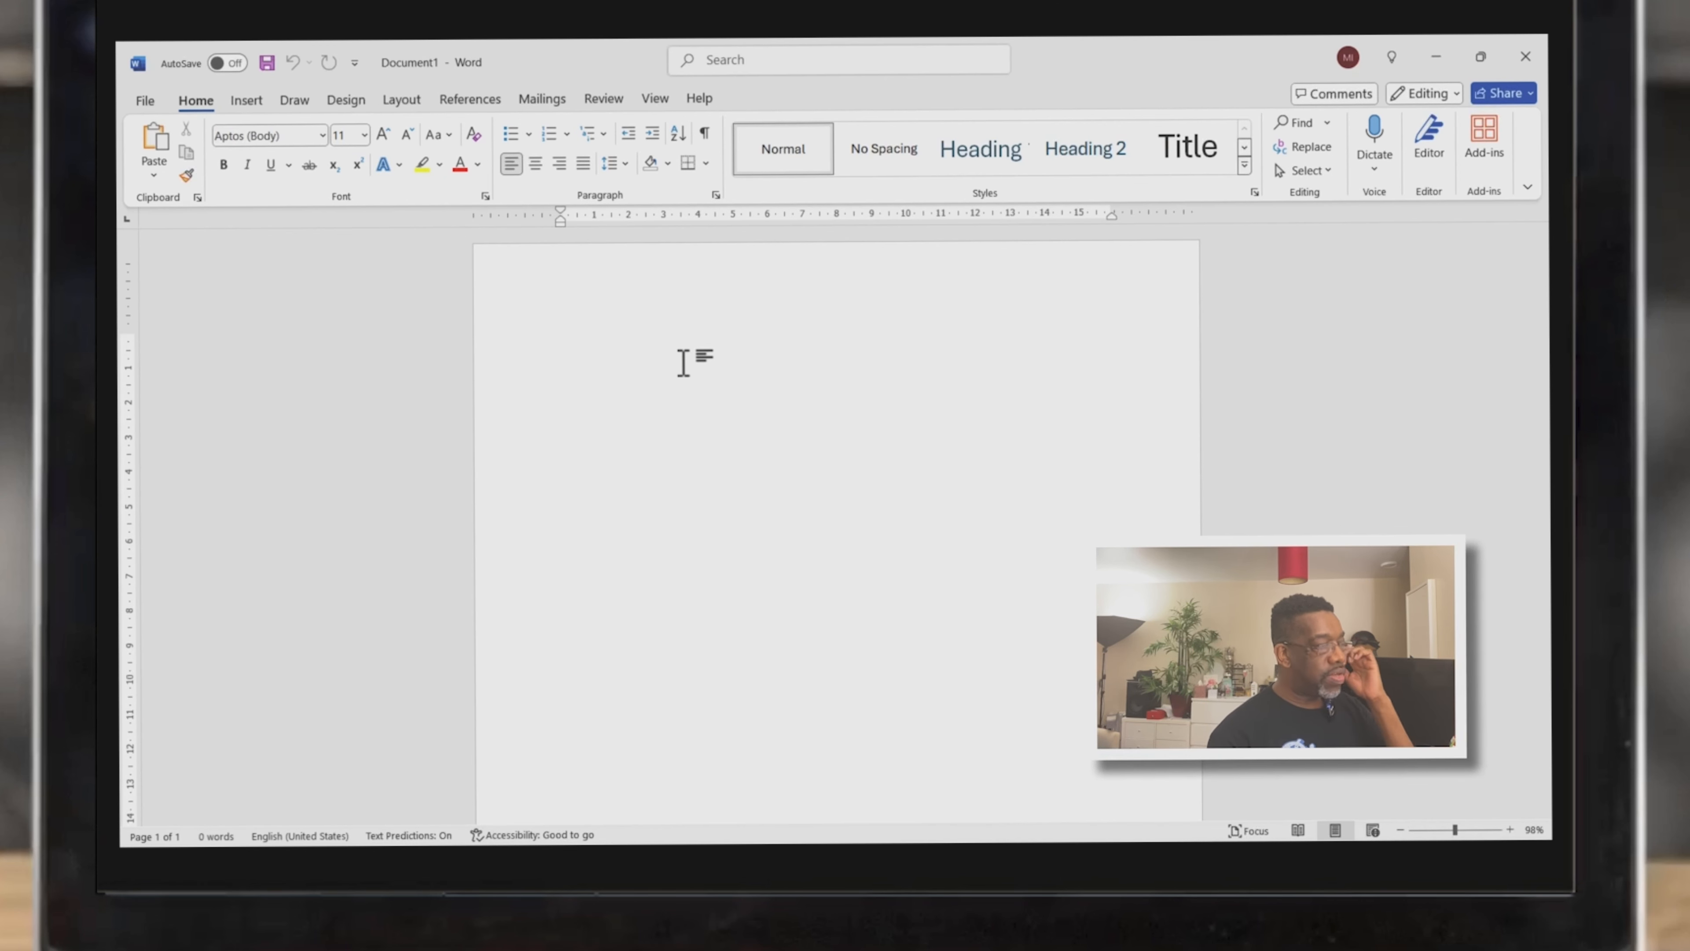
left_click(588, 339)
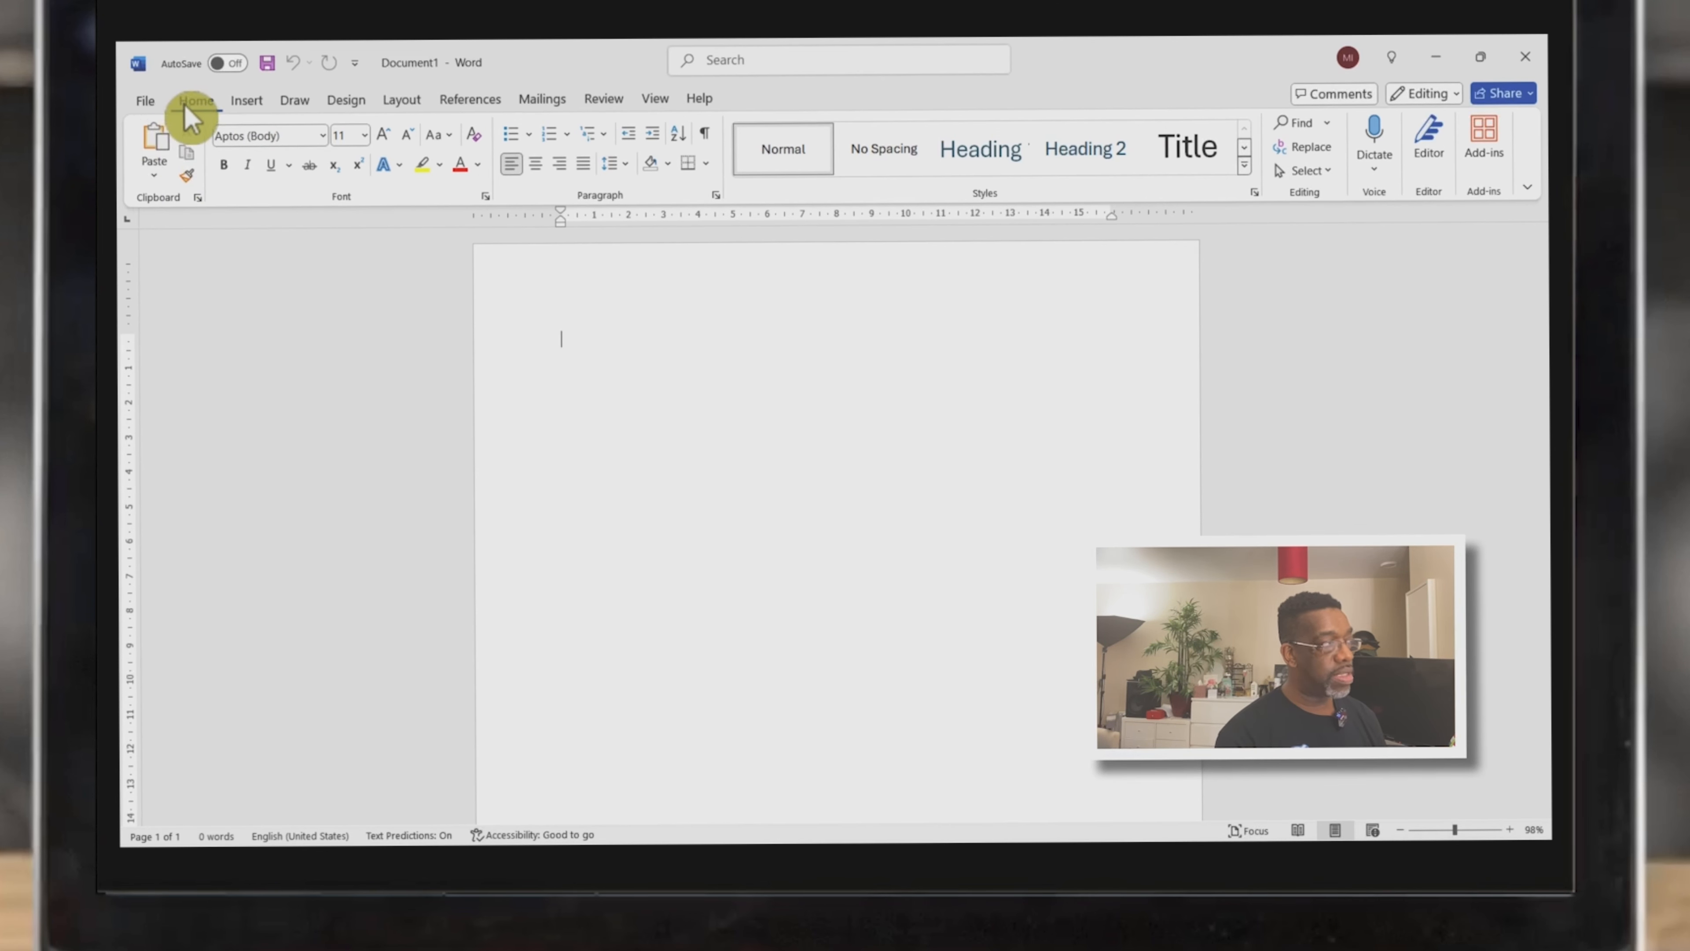
left_click(155, 137)
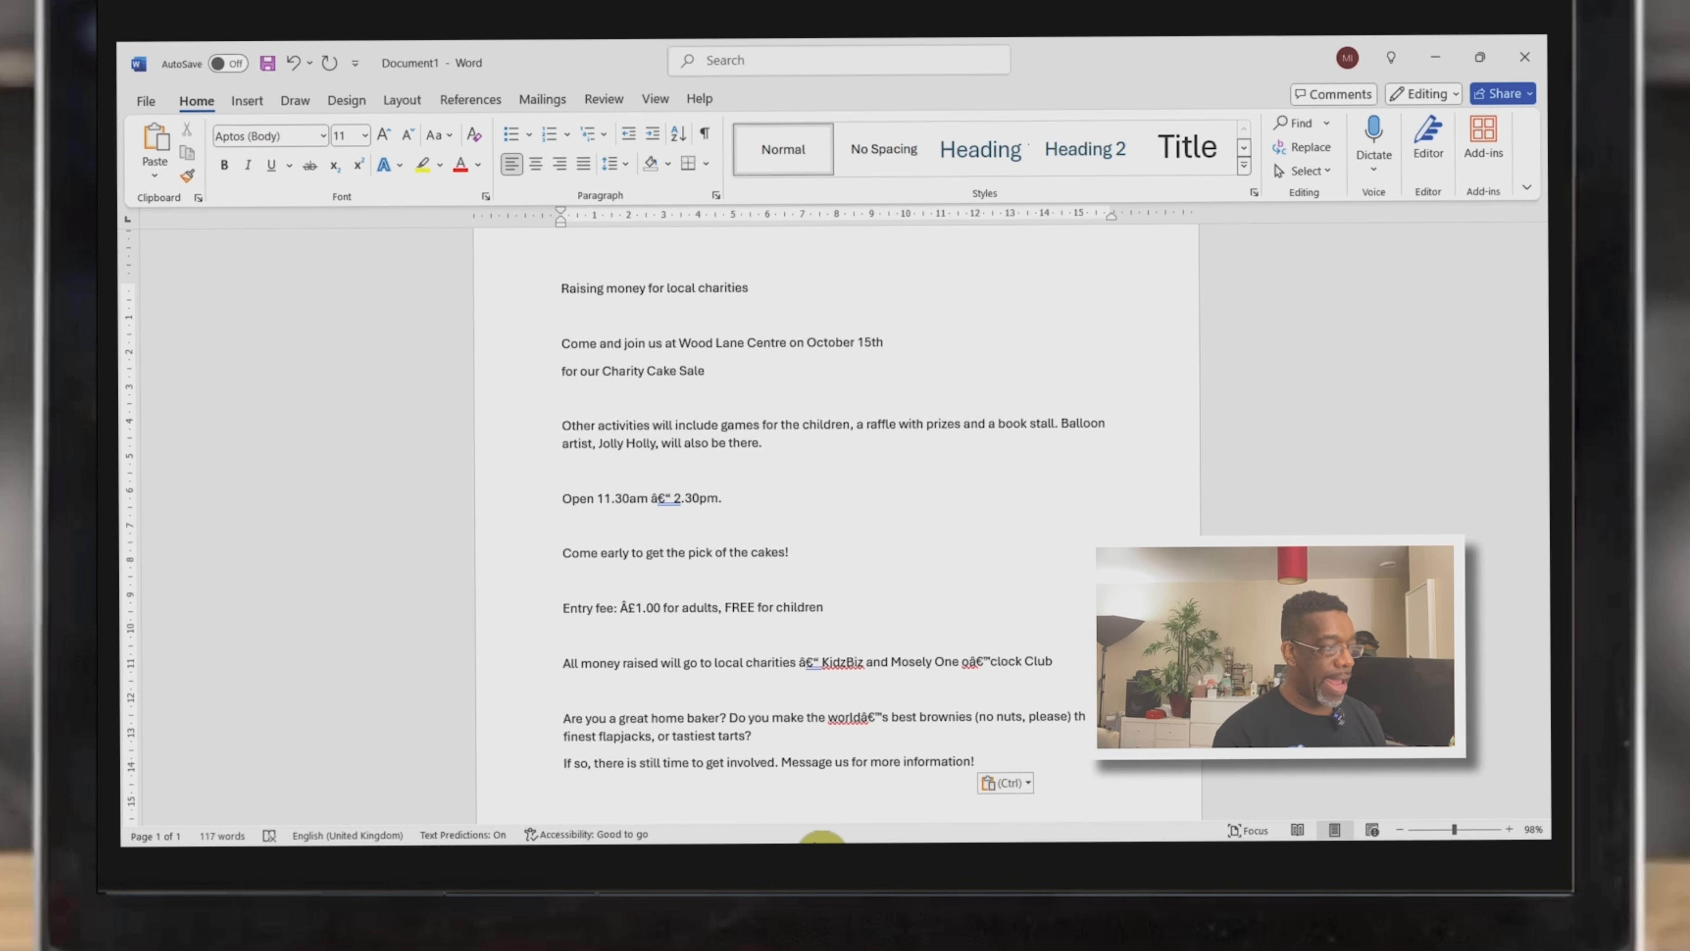
Switch back to the browser and review the Task 6 poster requirements on the Question 1 page
key("super")
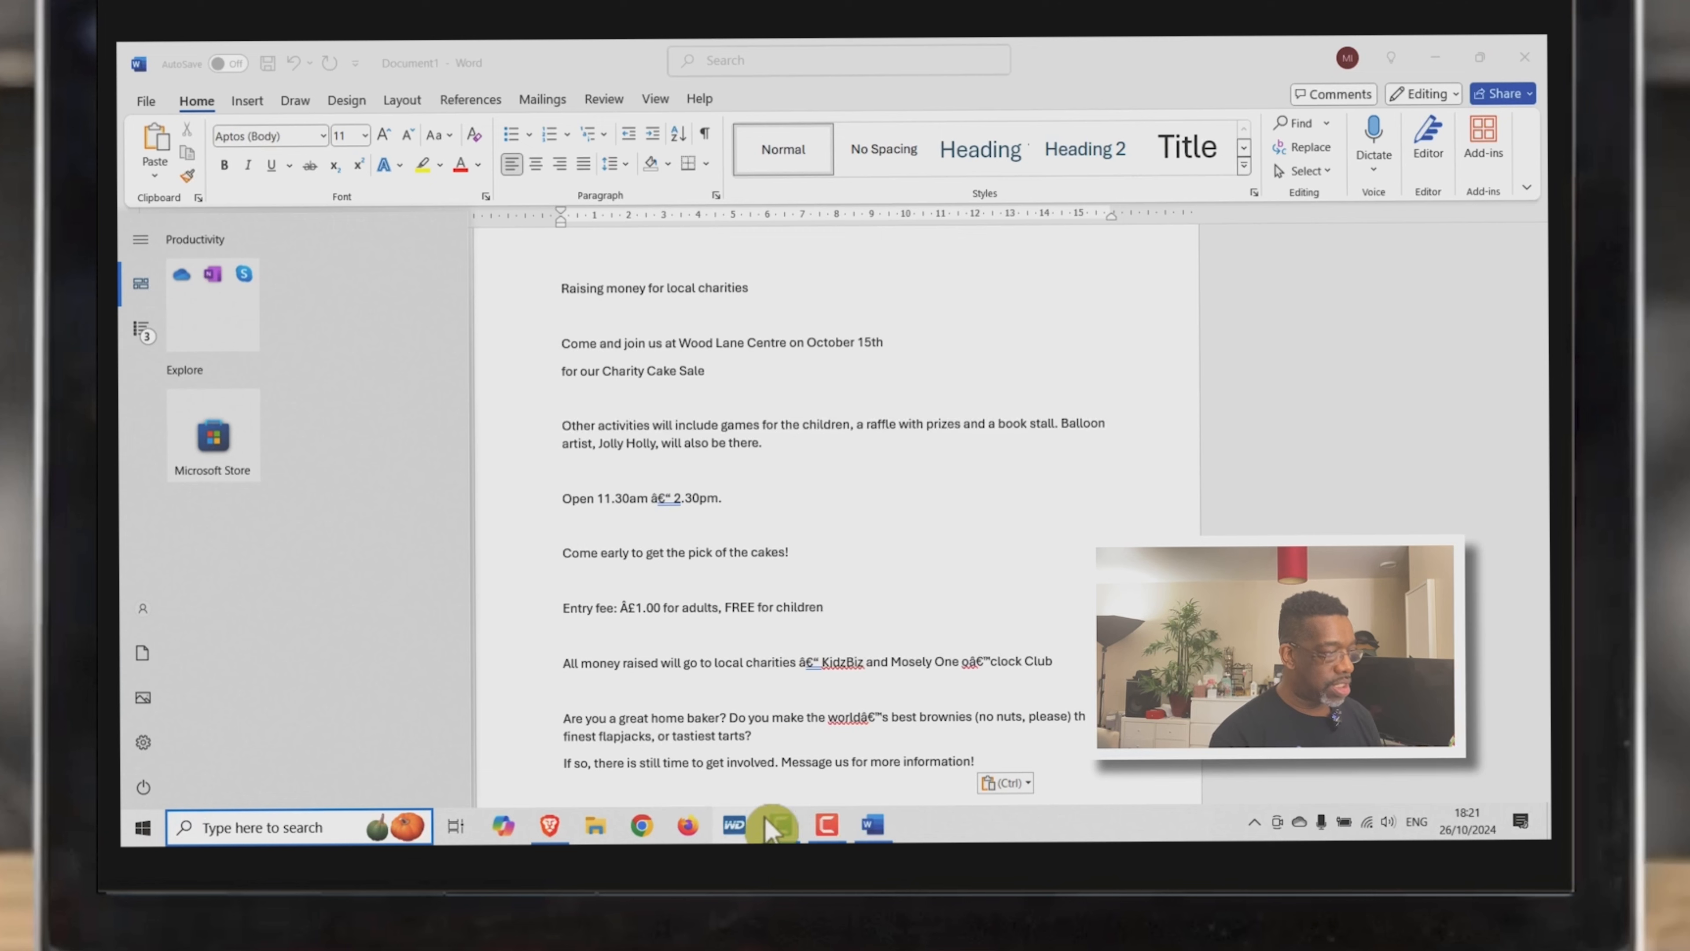
left_click(544, 829)
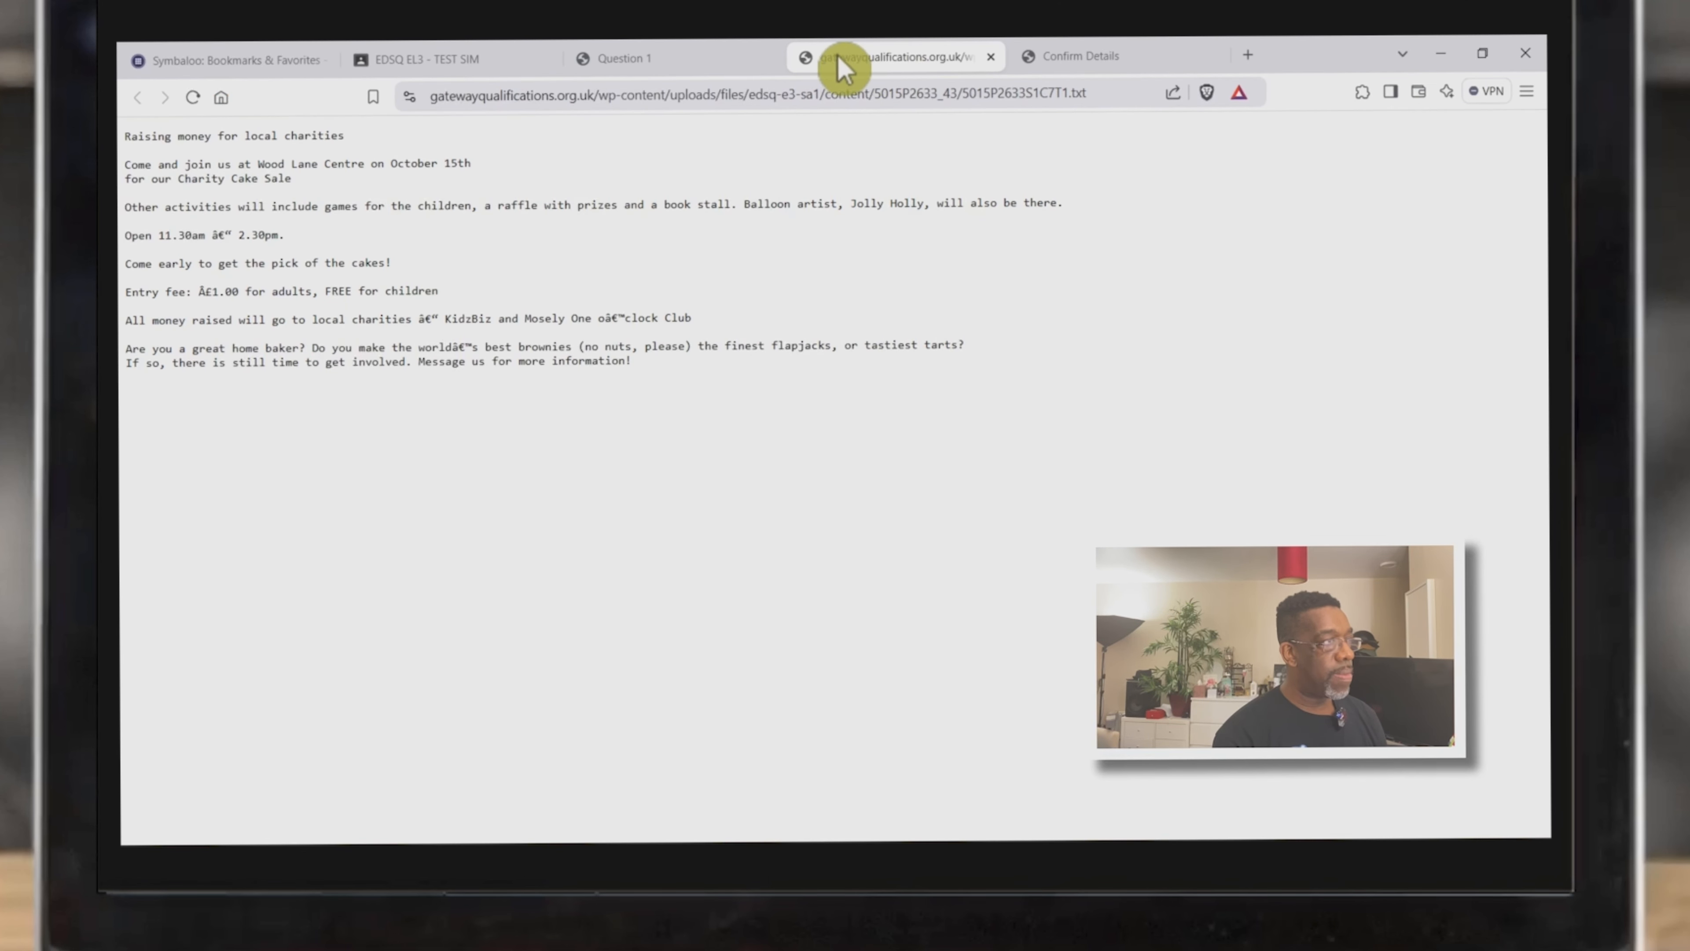
left_click(695, 64)
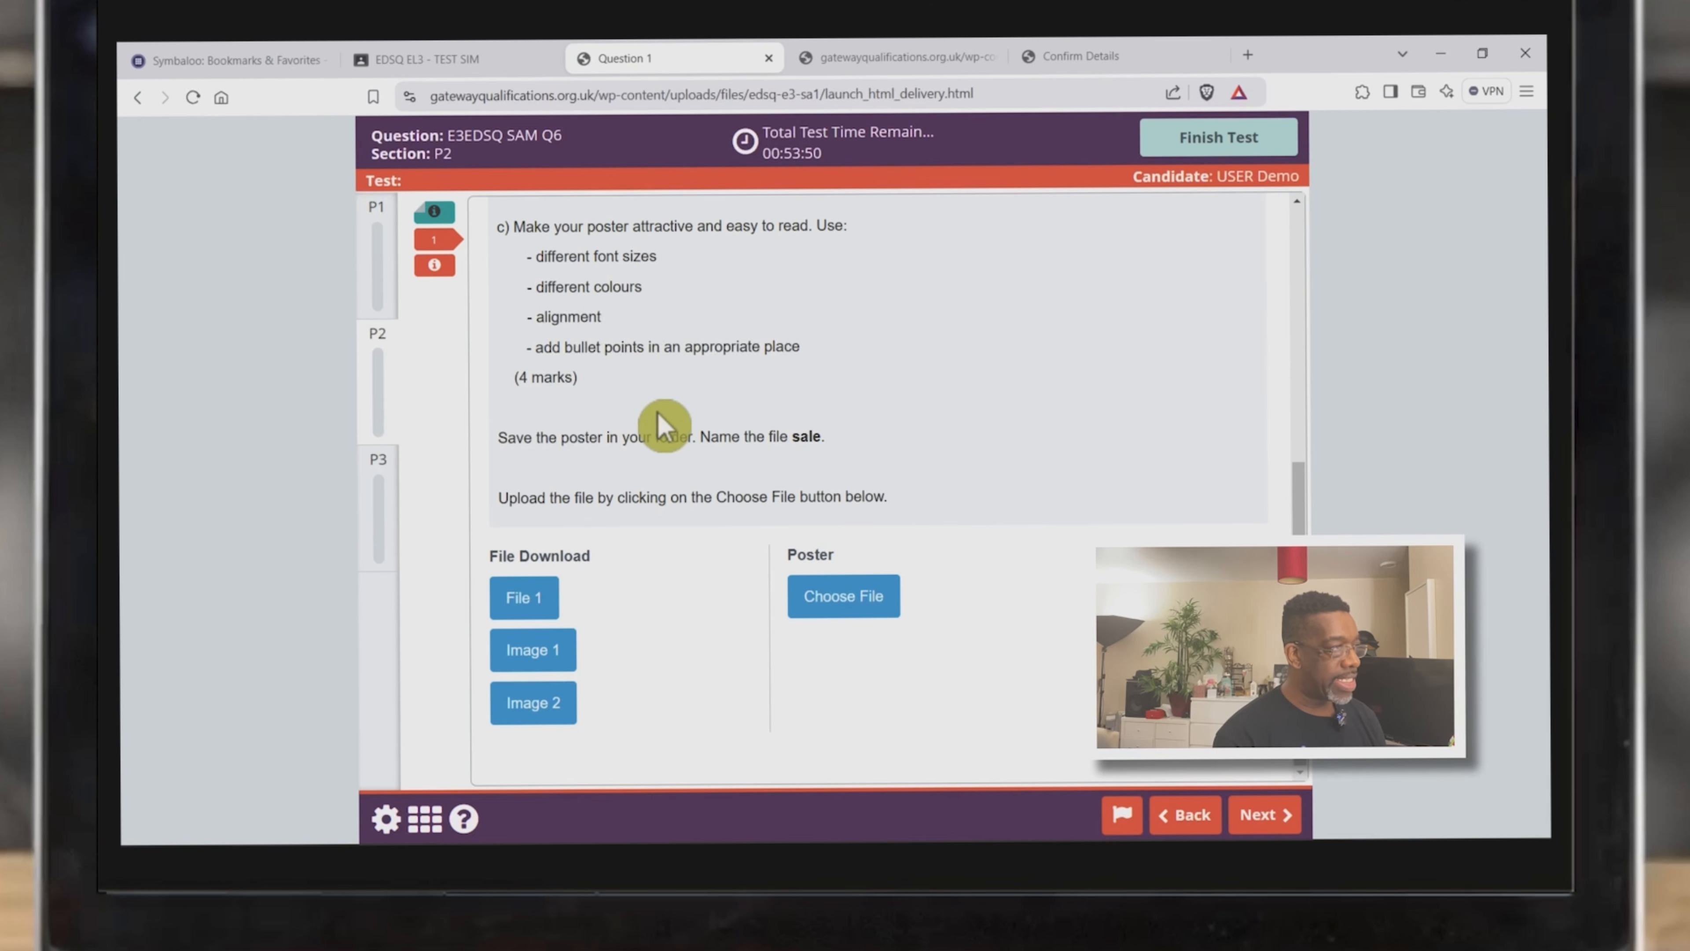
scroll(662, 426, "up", 5)
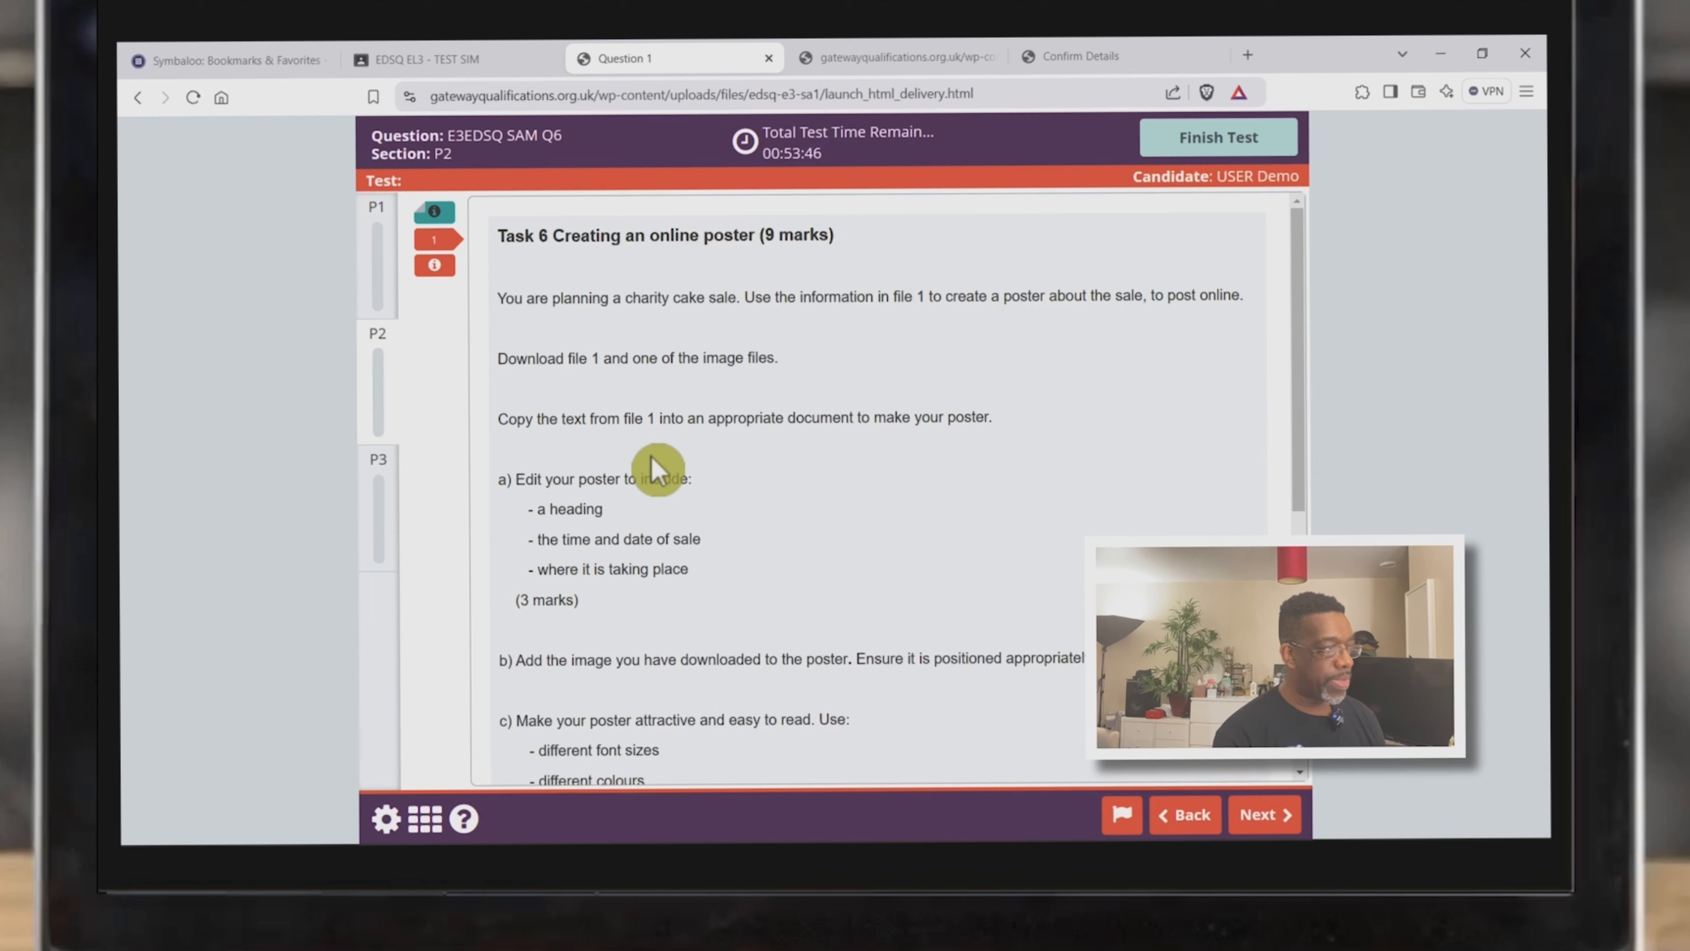
scroll(659, 466, "down", 3)
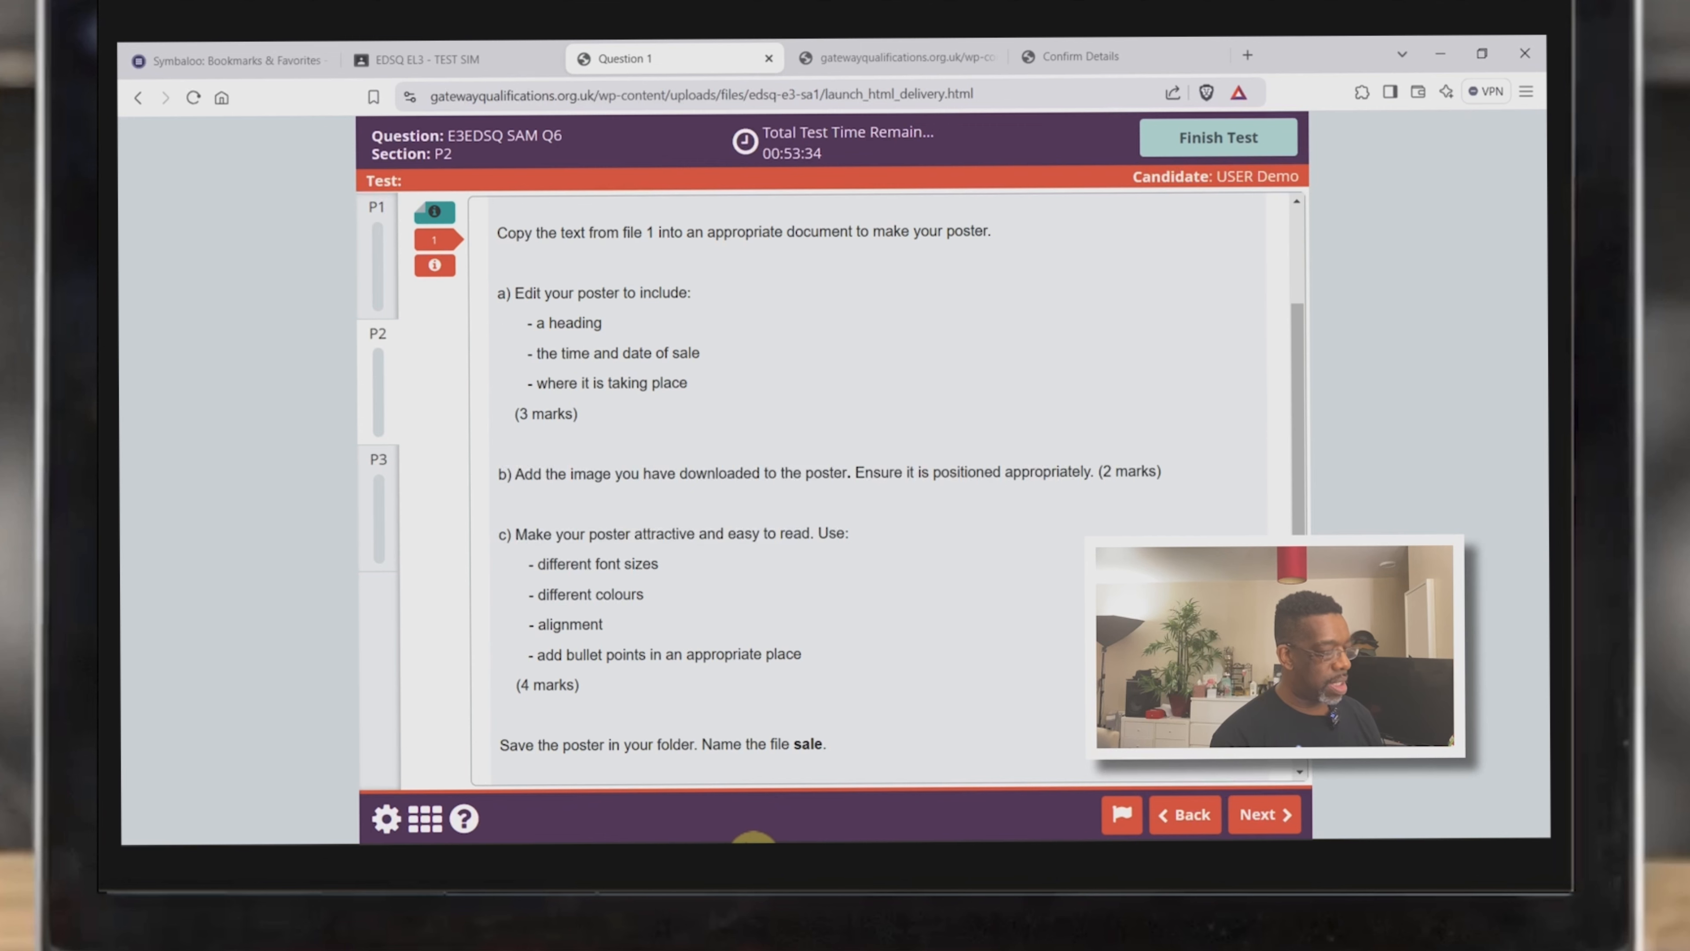
Switch back to the Word document and copy the words "Charity Cake Sale" from the line below the venue and date
left_click(873, 832)
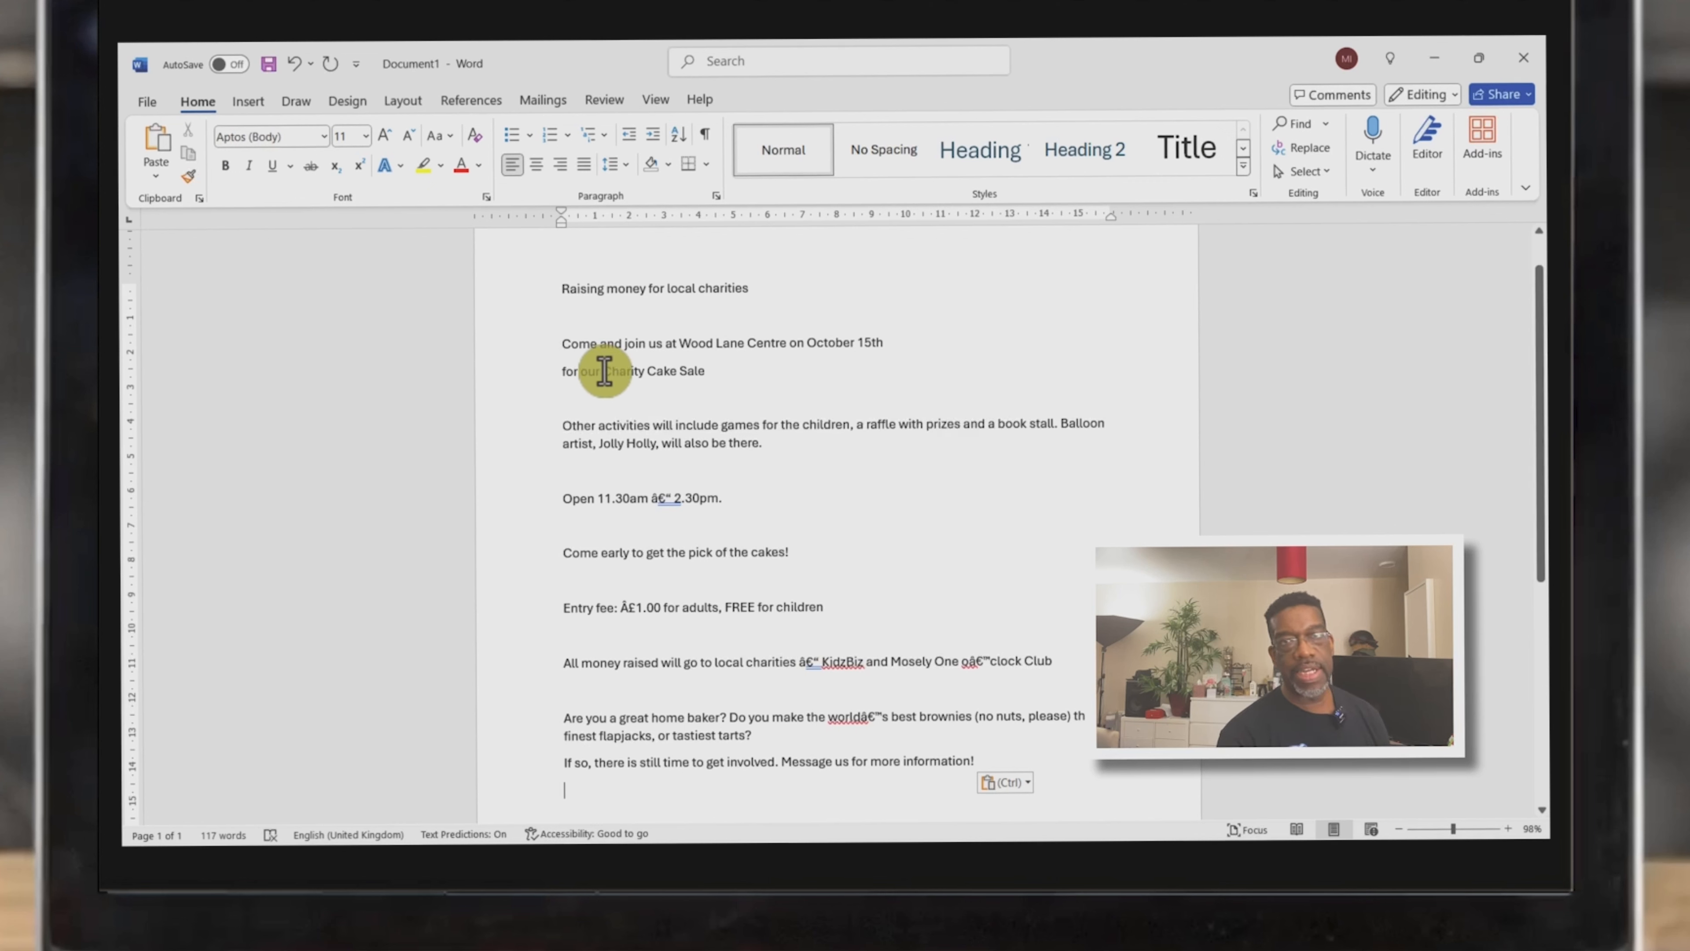
left_click_drag(603, 371, 710, 372)
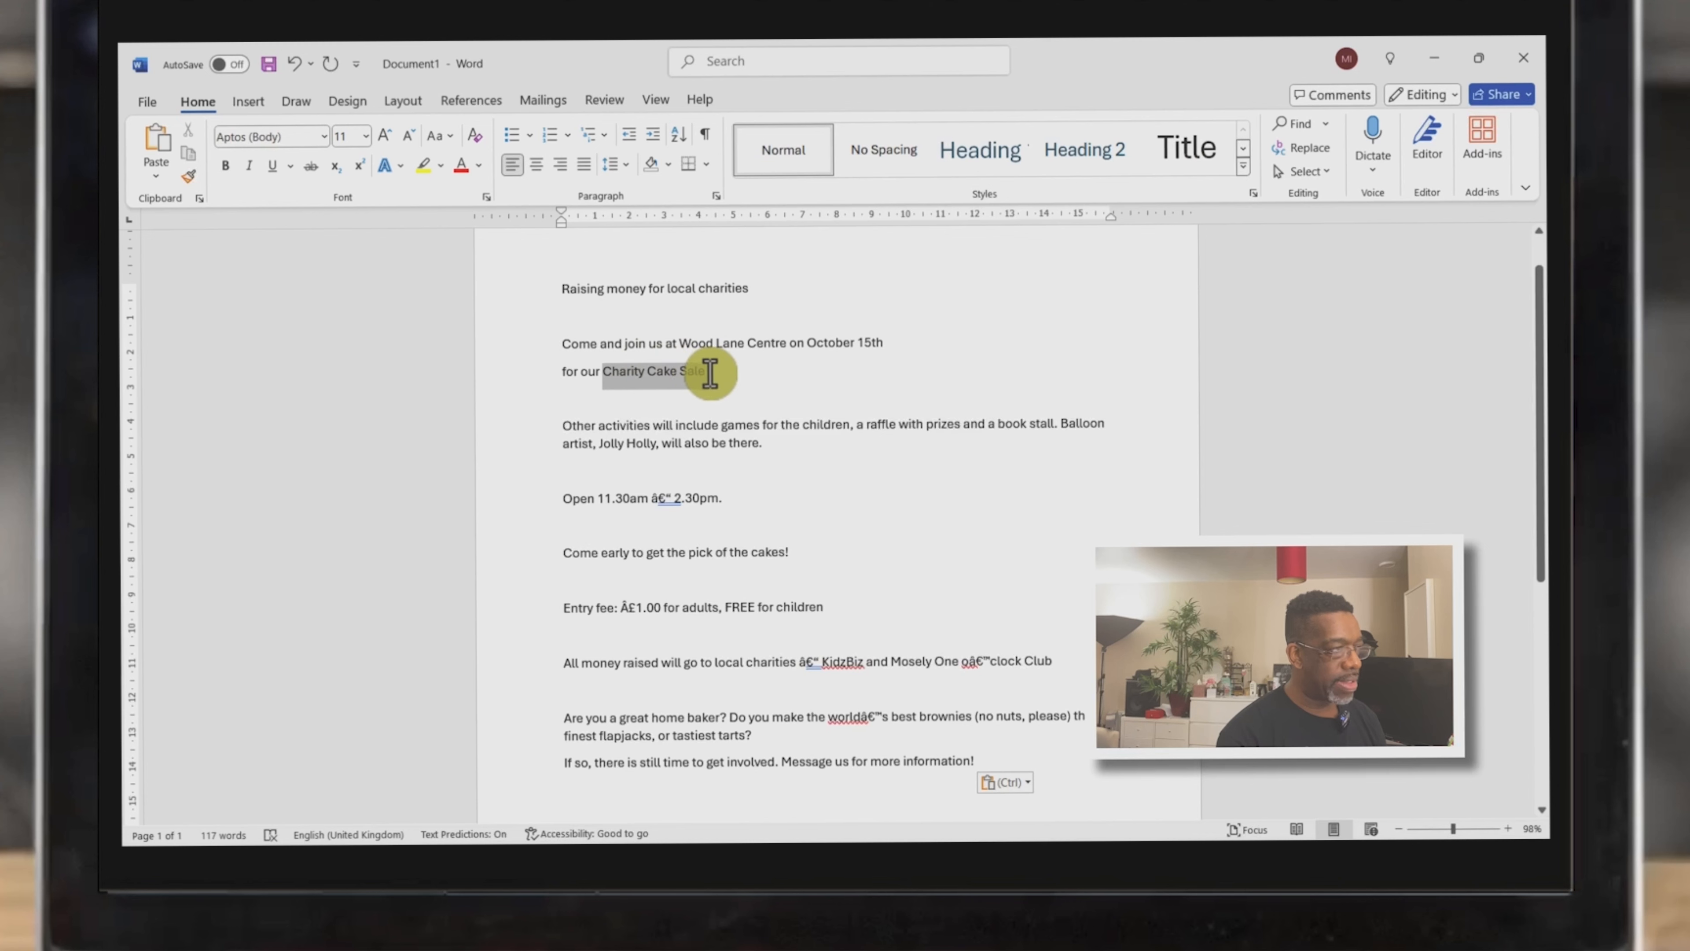
right_click(666, 375)
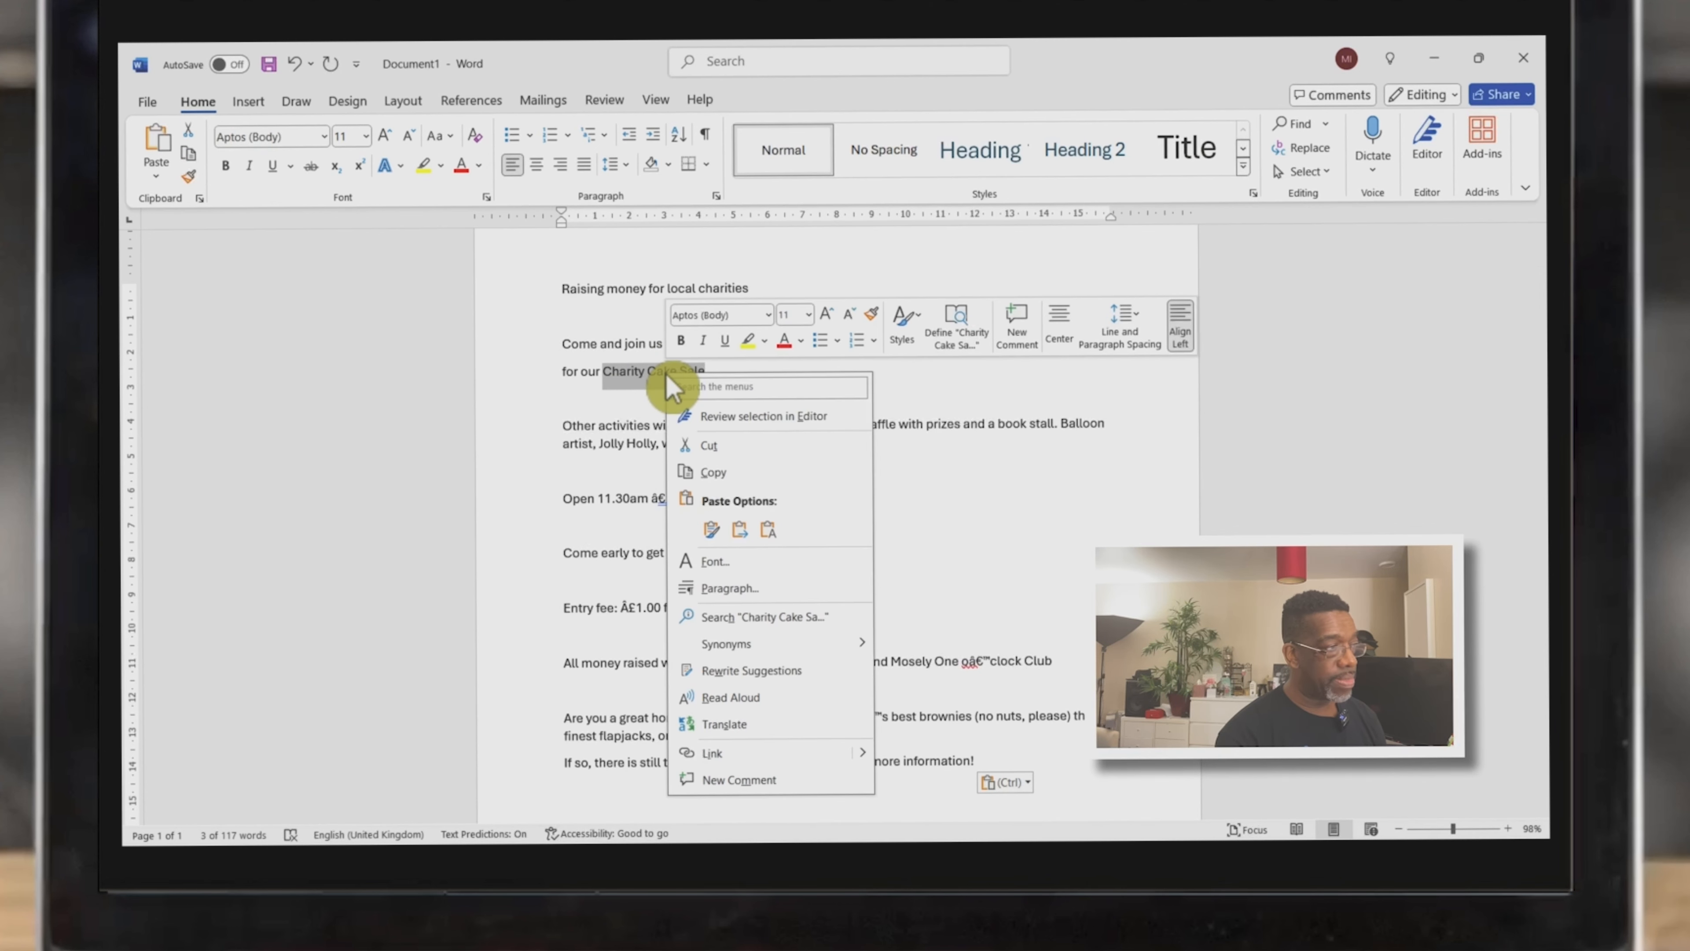
left_click(714, 476)
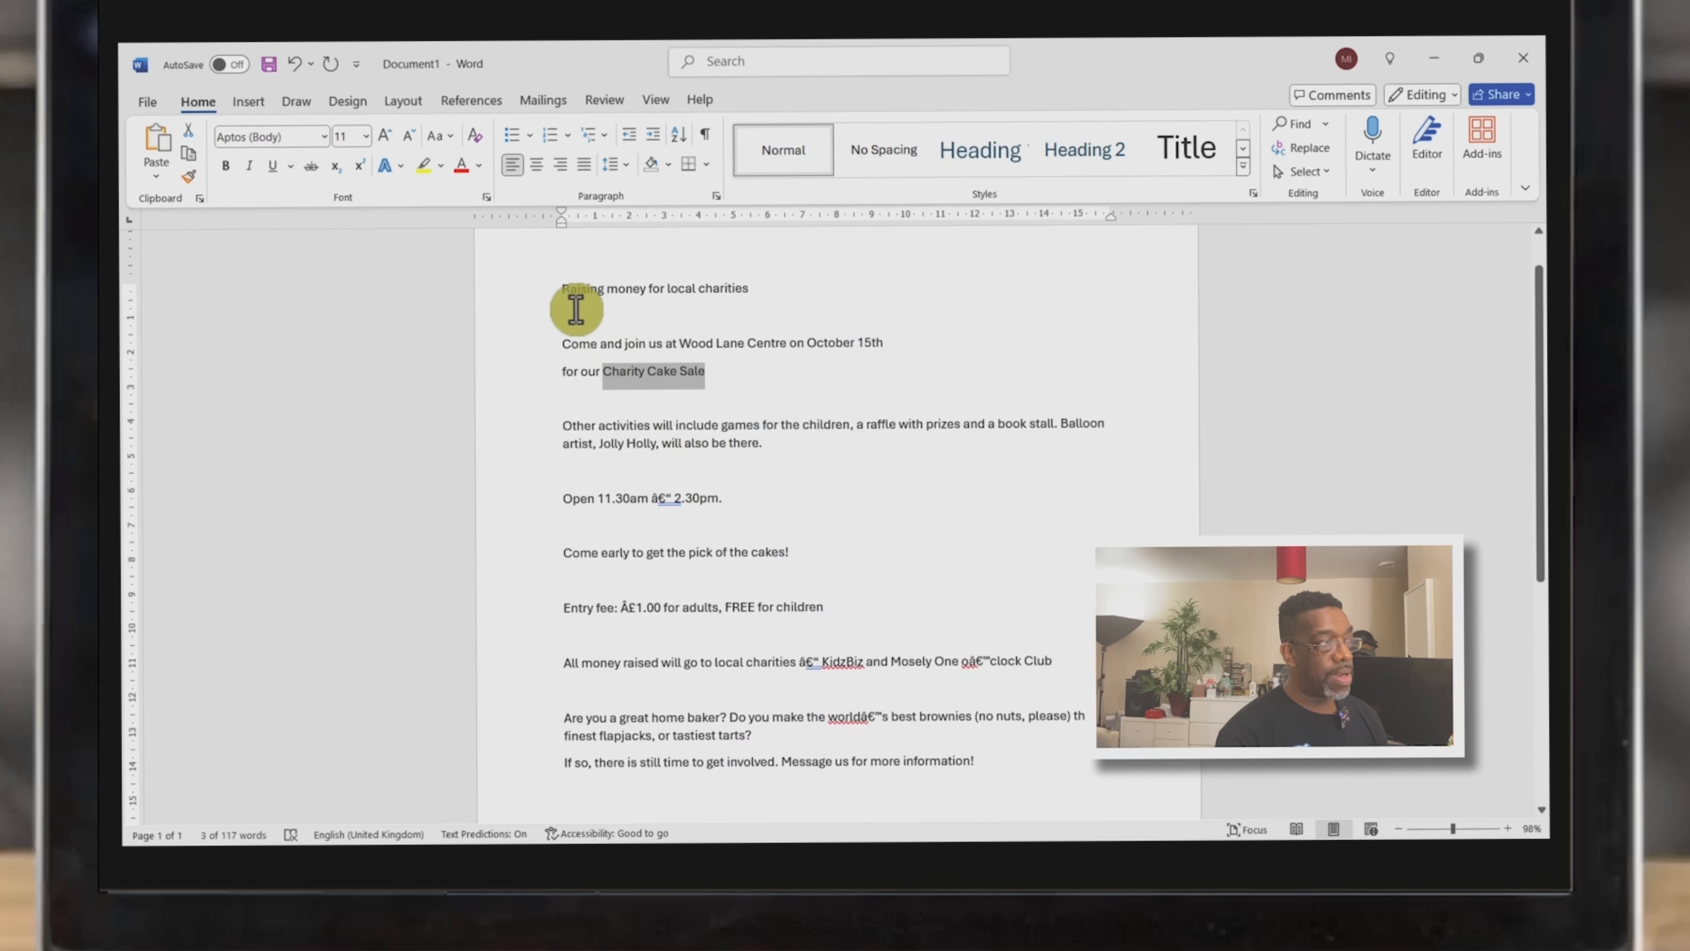
Add two lines above "Raising money for local charities" and paste the copied "Charity Cake Sale" there as the poster heading
left_click(566, 287)
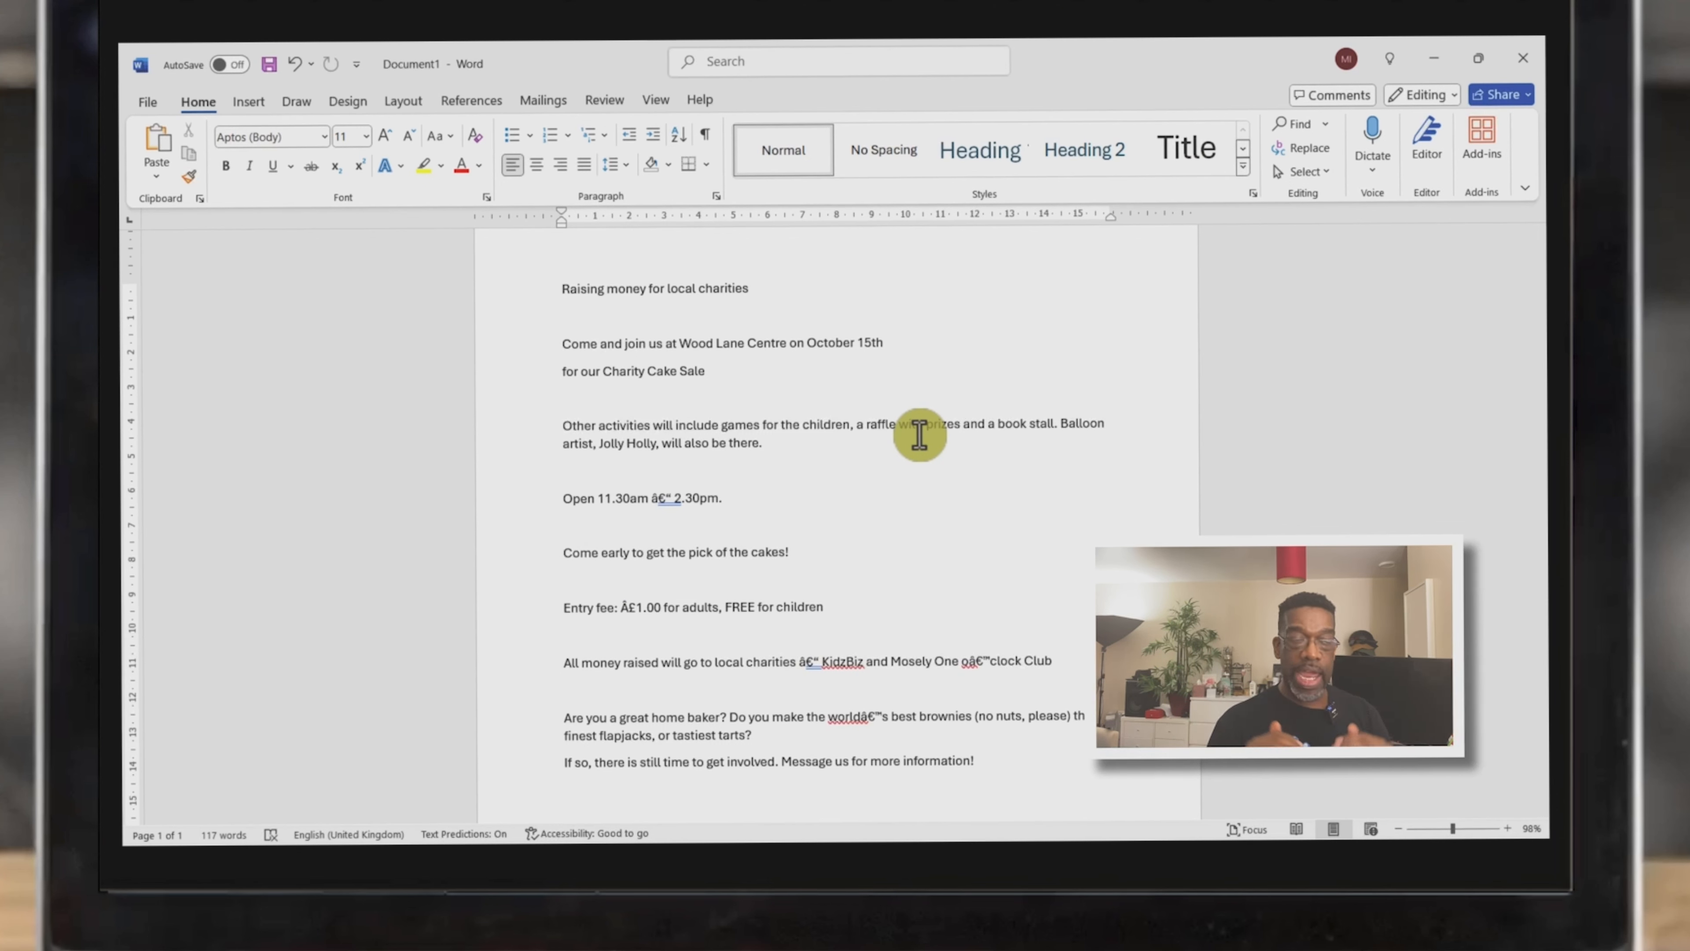
key("Return")
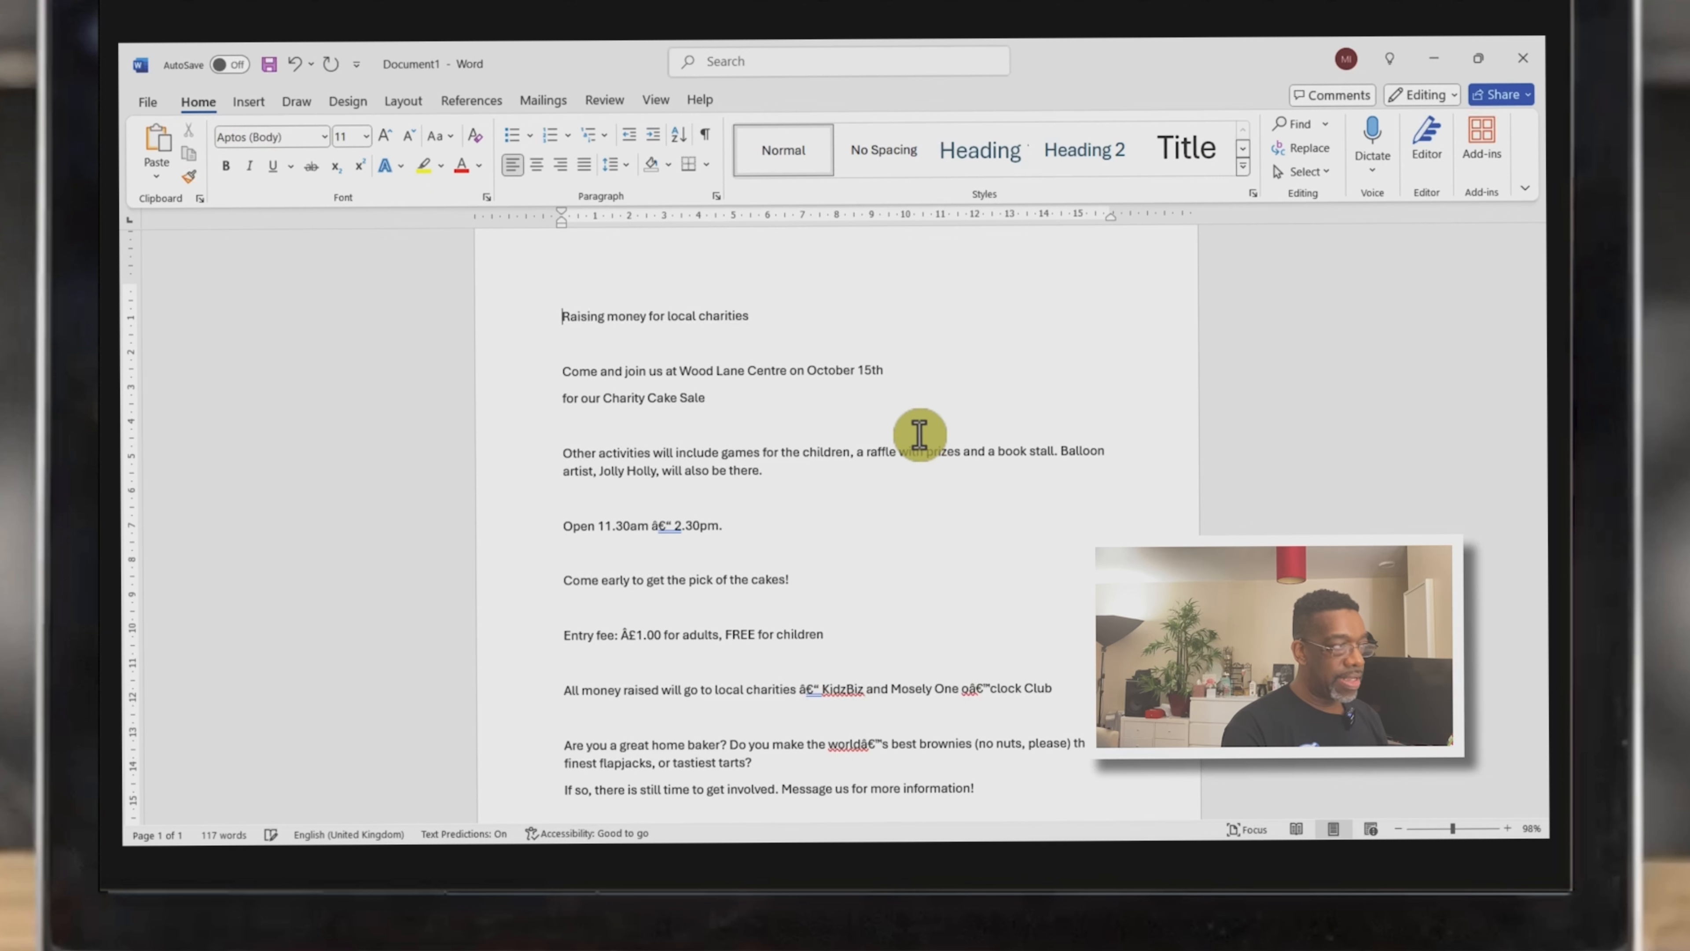
key("Return")
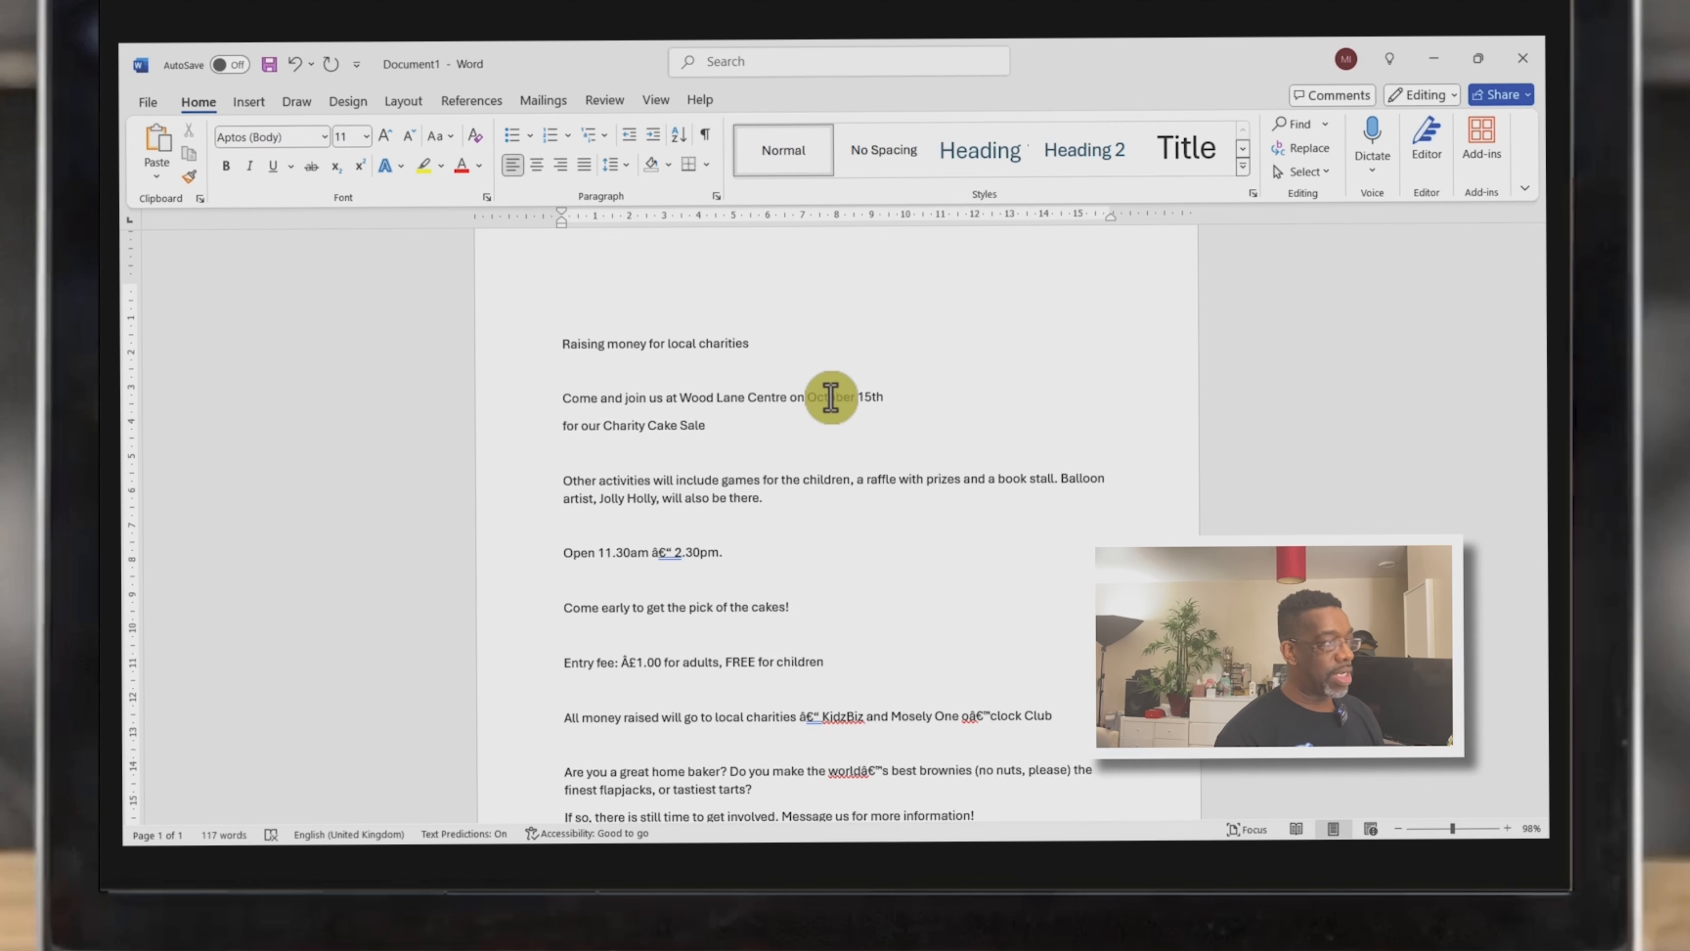
left_click(162, 156)
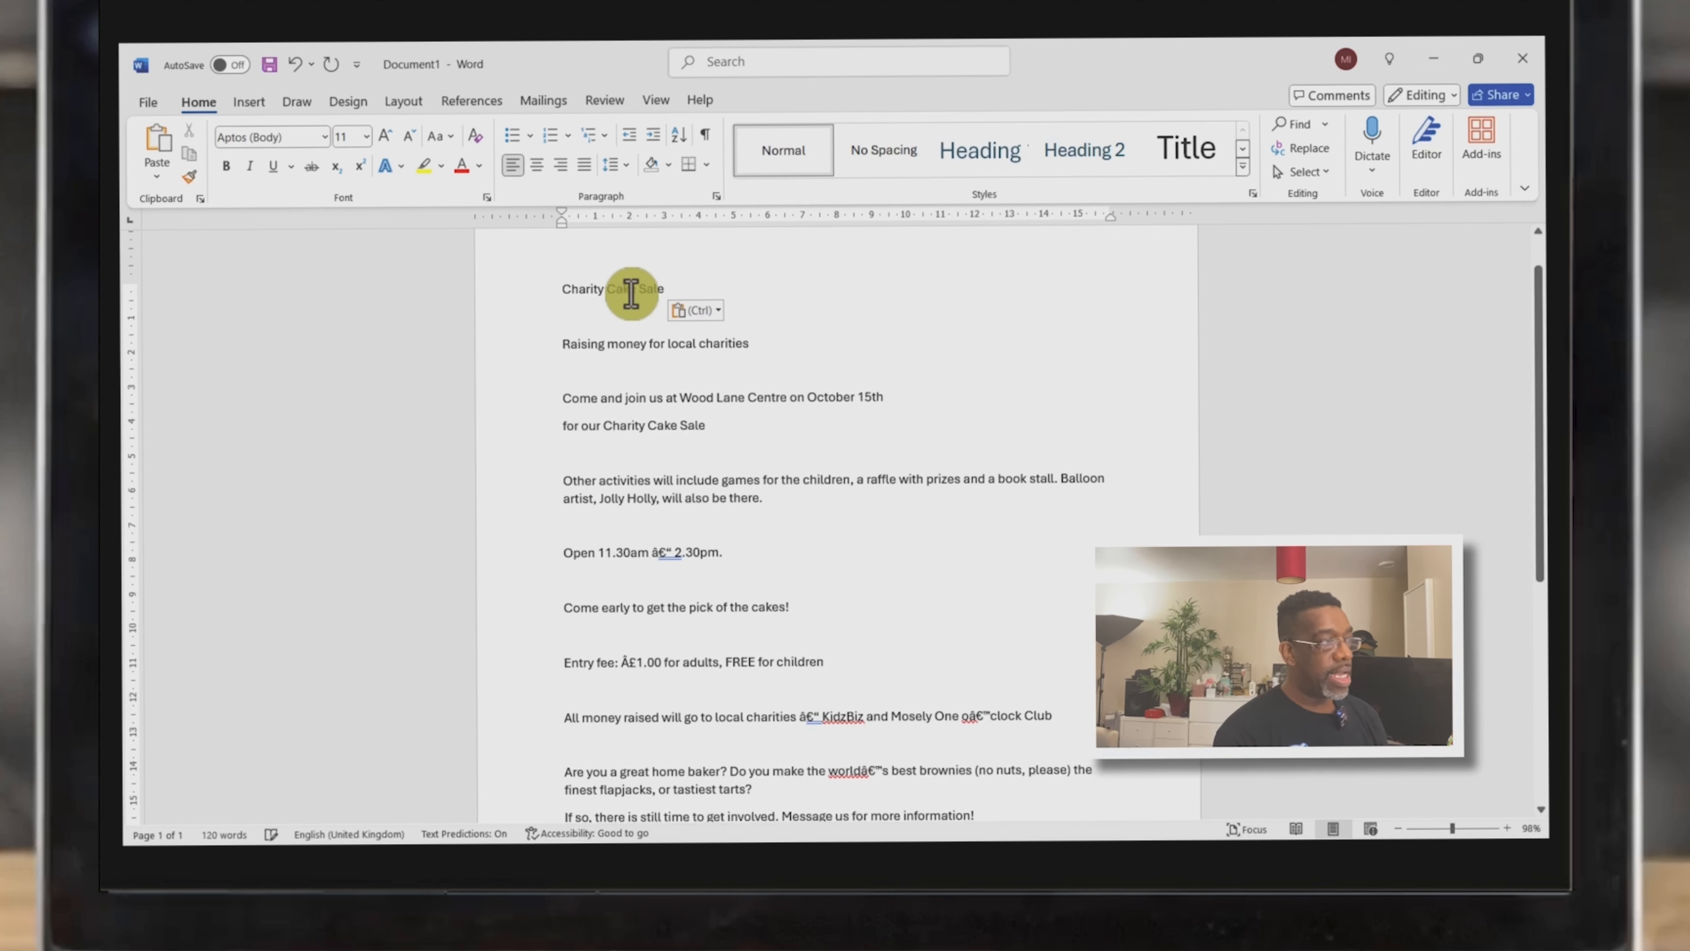
Set the "Charity Cake Sale" heading to font size 36 and make it bold
left_click_drag(678, 286, 589, 285)
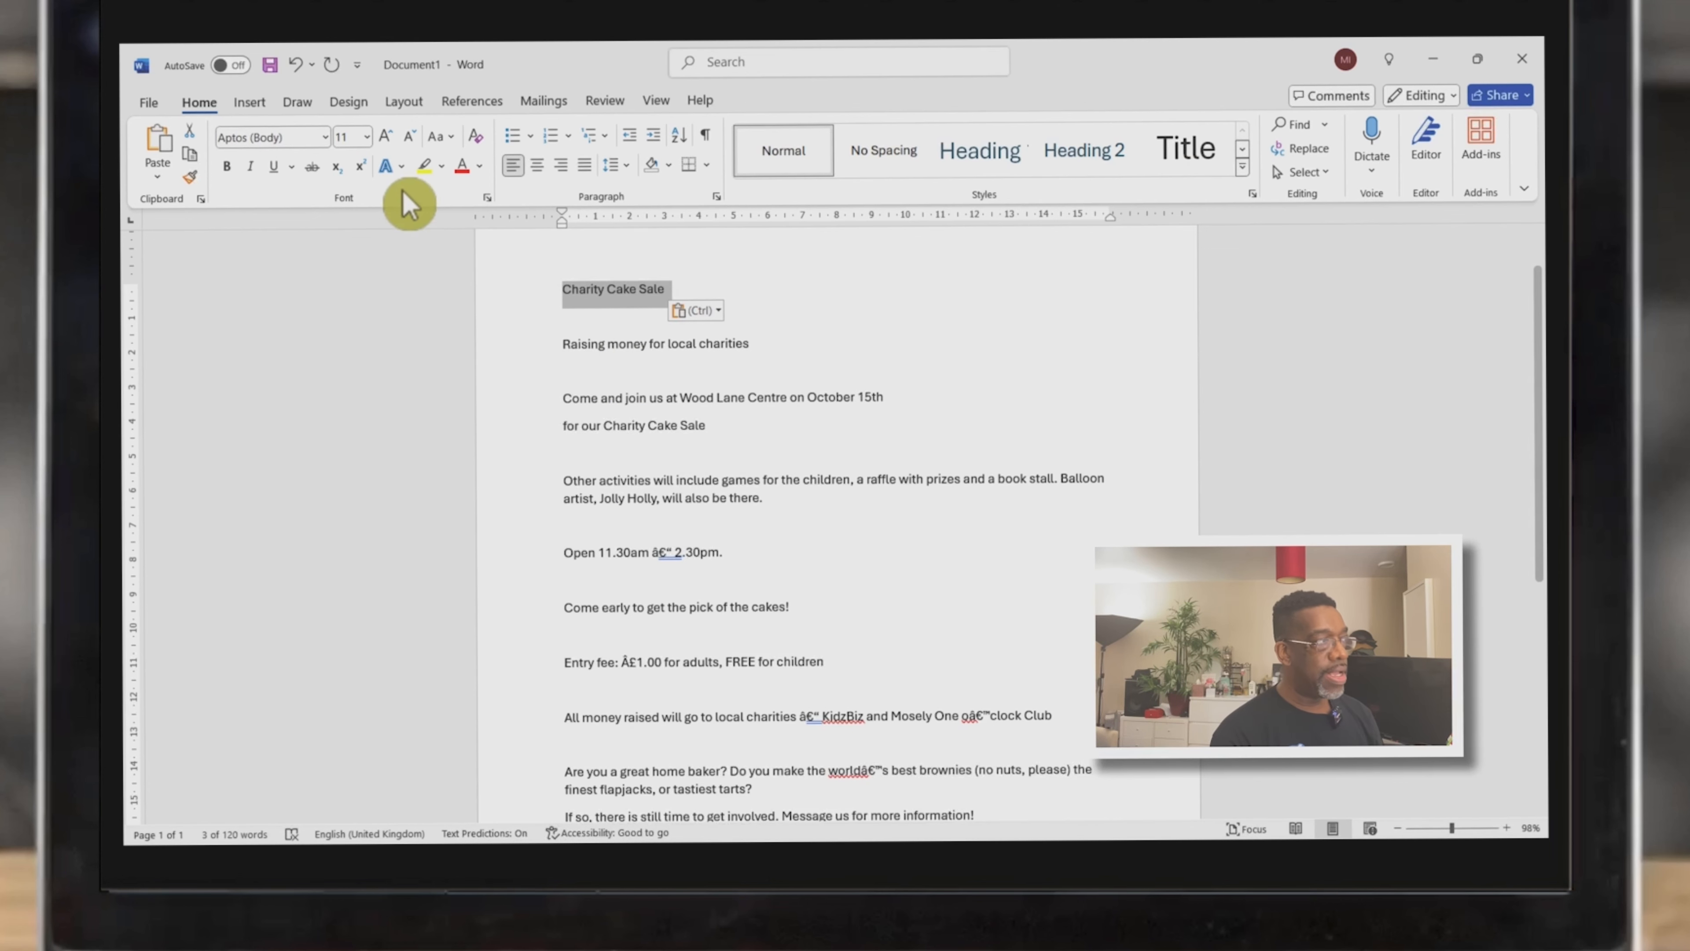
left_click(387, 142)
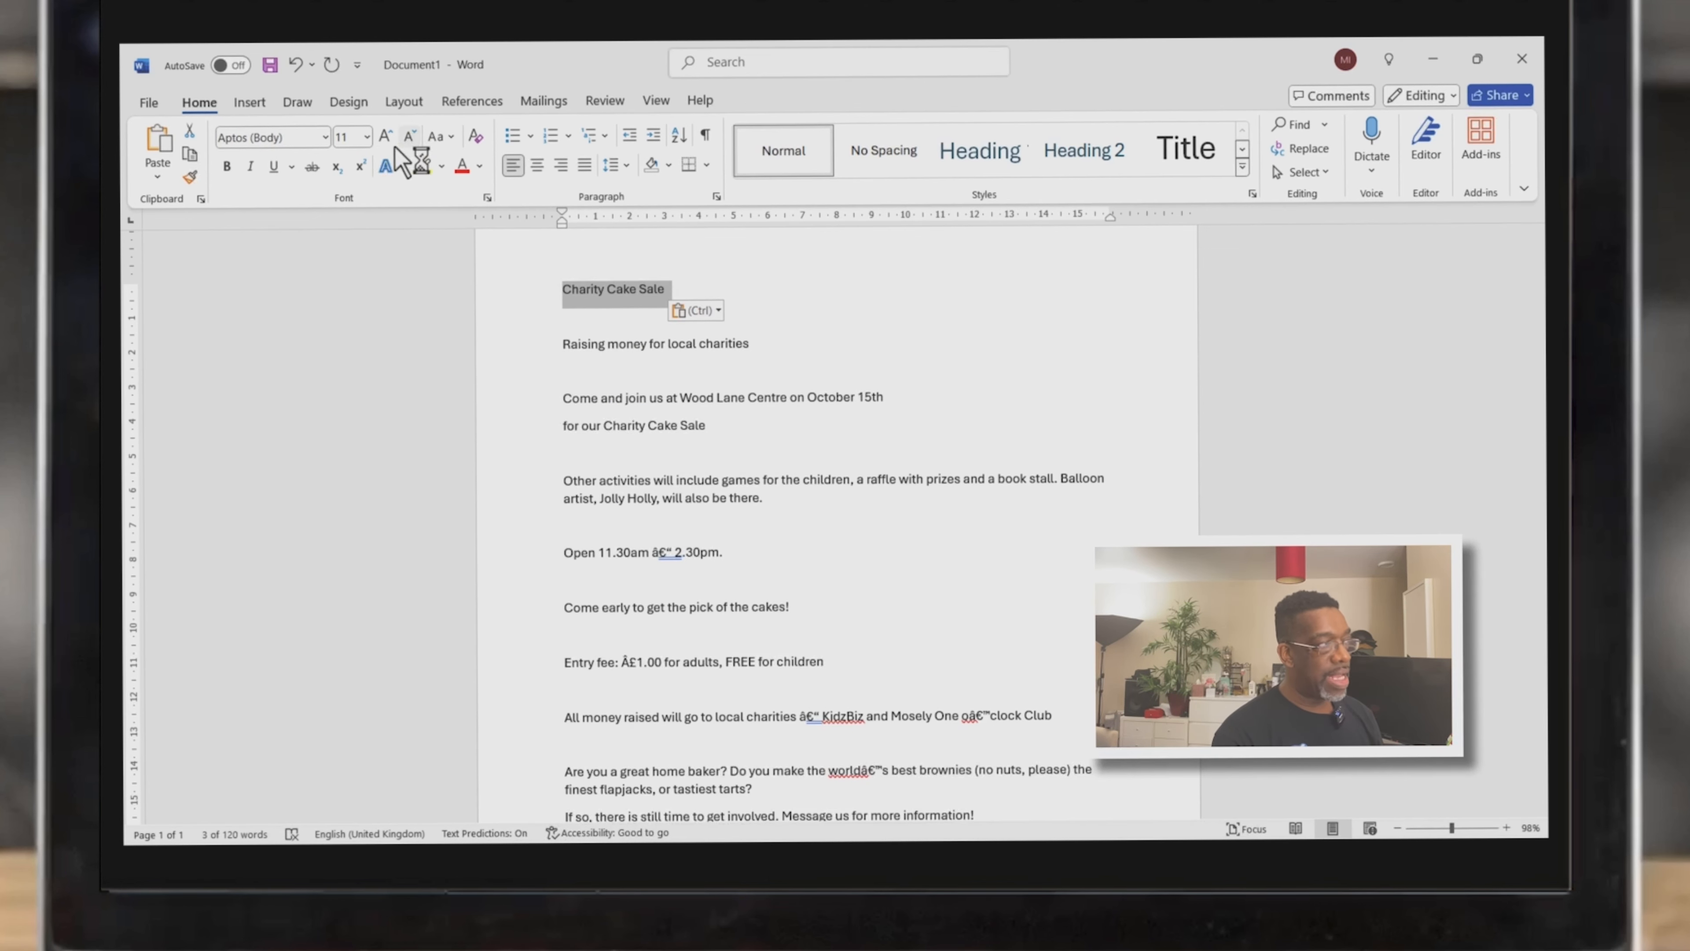
left_click(367, 137)
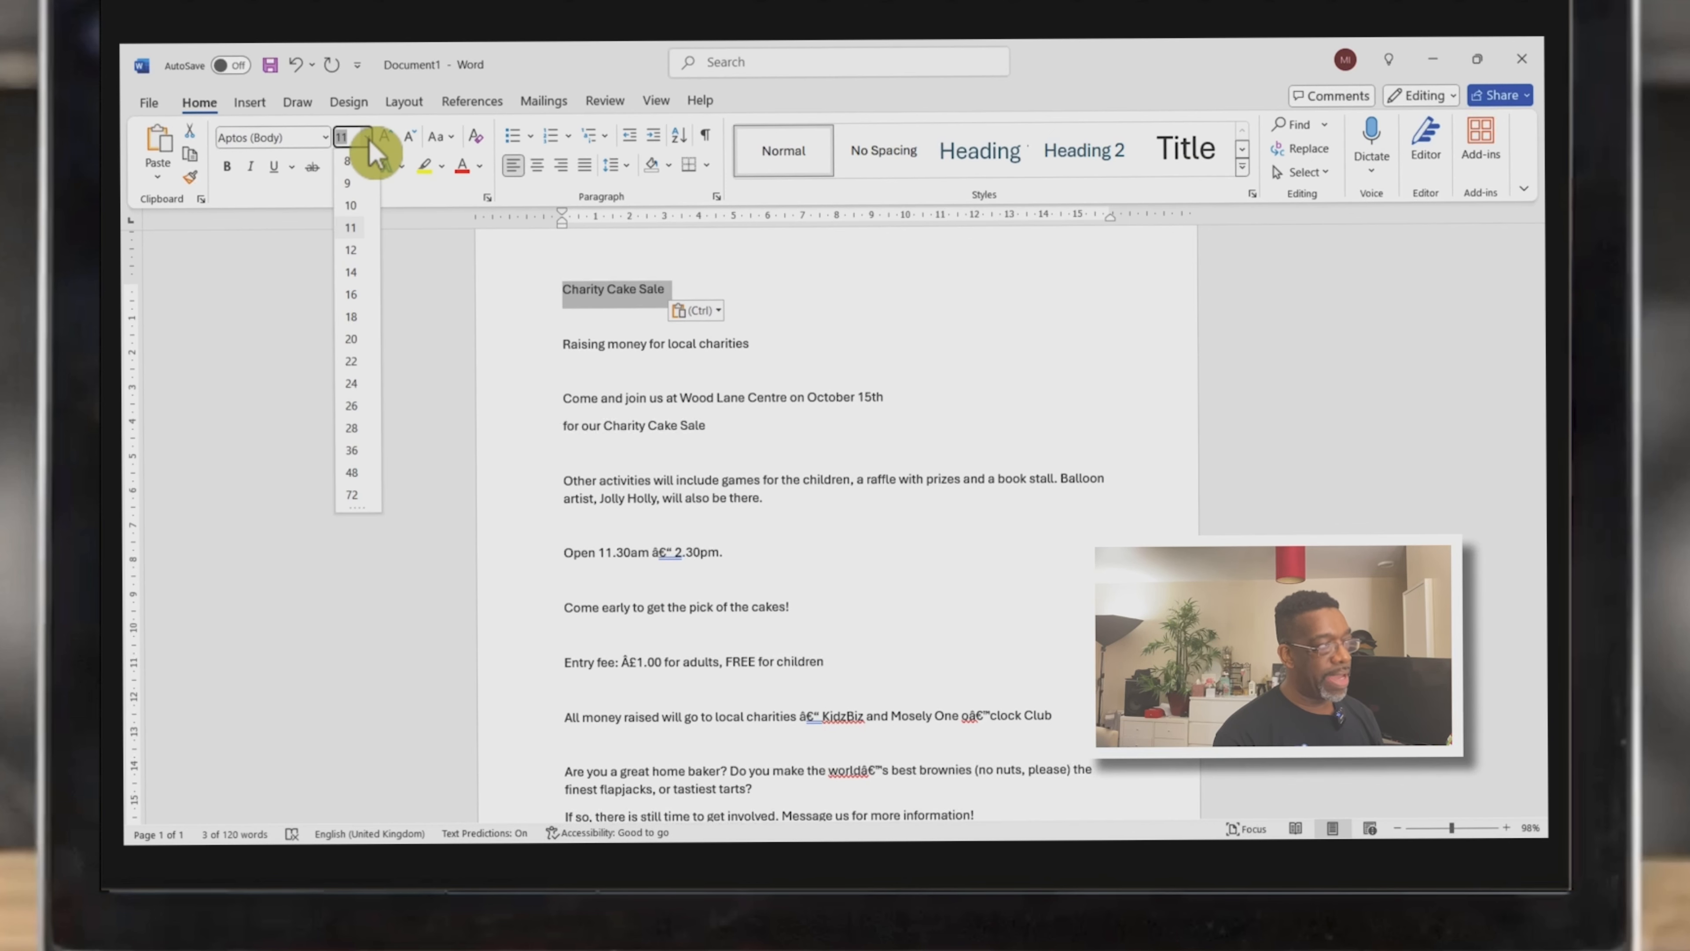
left_click(419, 279)
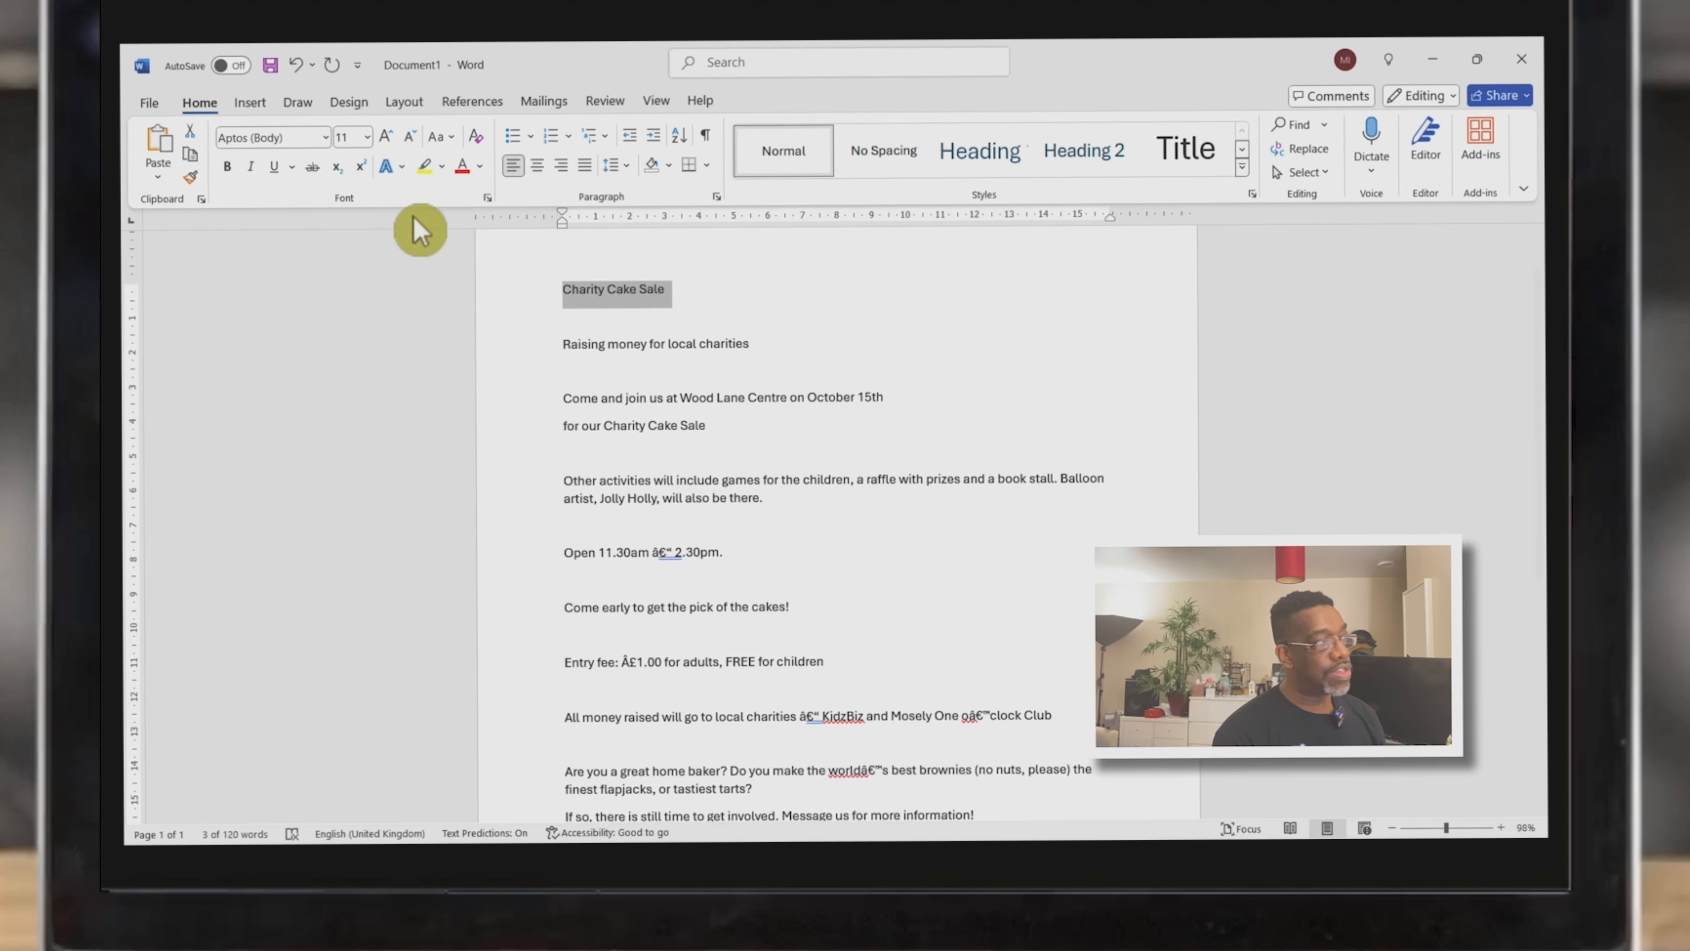
left_click(389, 152)
left_click(389, 152)
left_click(389, 152)
left_click(389, 152)
left_click(389, 152)
left_click(389, 152)
left_click(387, 142)
left_click(386, 143)
left_click(386, 142)
left_click(386, 143)
left_click(386, 142)
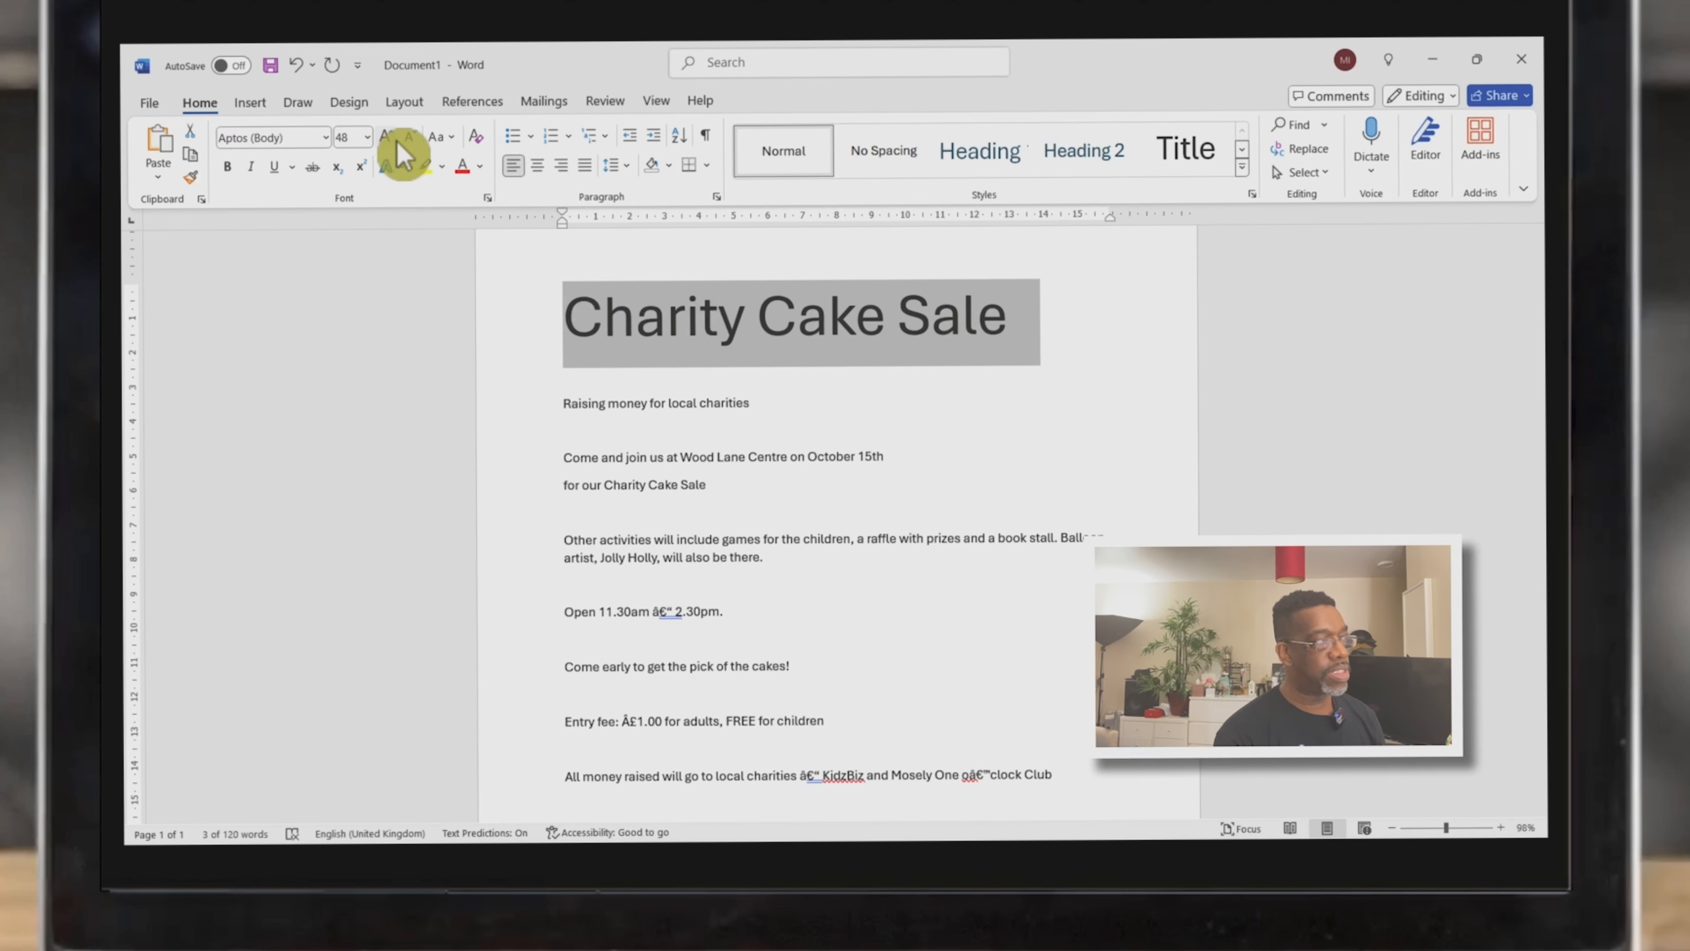
left_click(408, 140)
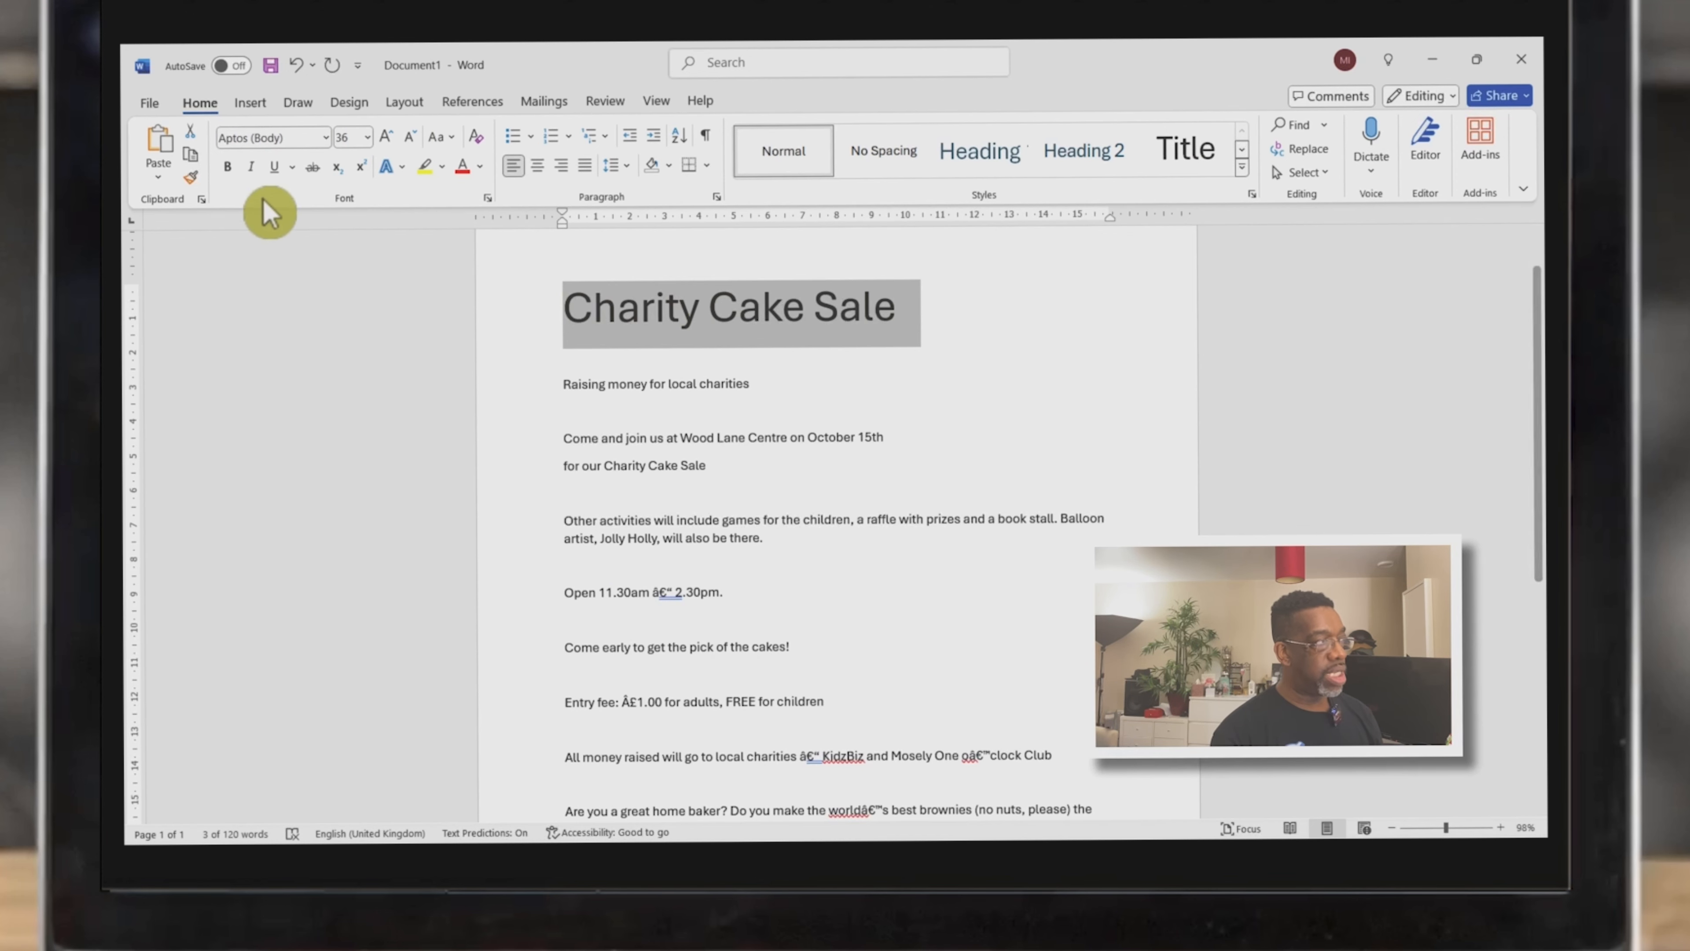
left_click(228, 166)
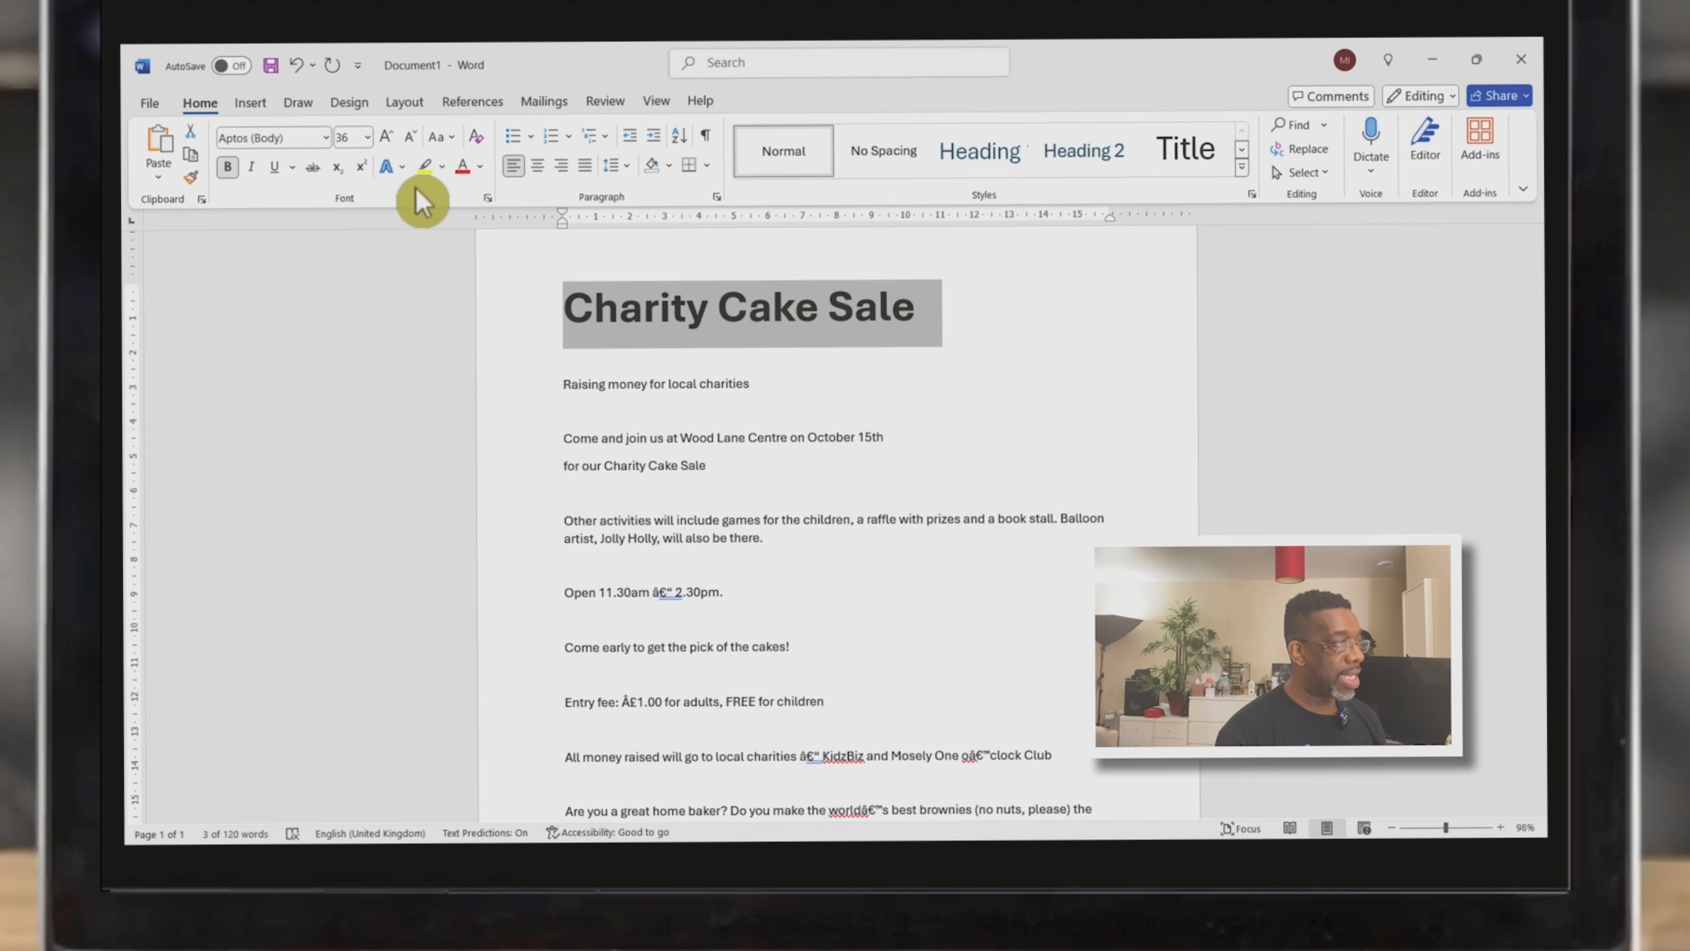
Change the heading's font to Broadway and its colour to standard red
left_click(328, 137)
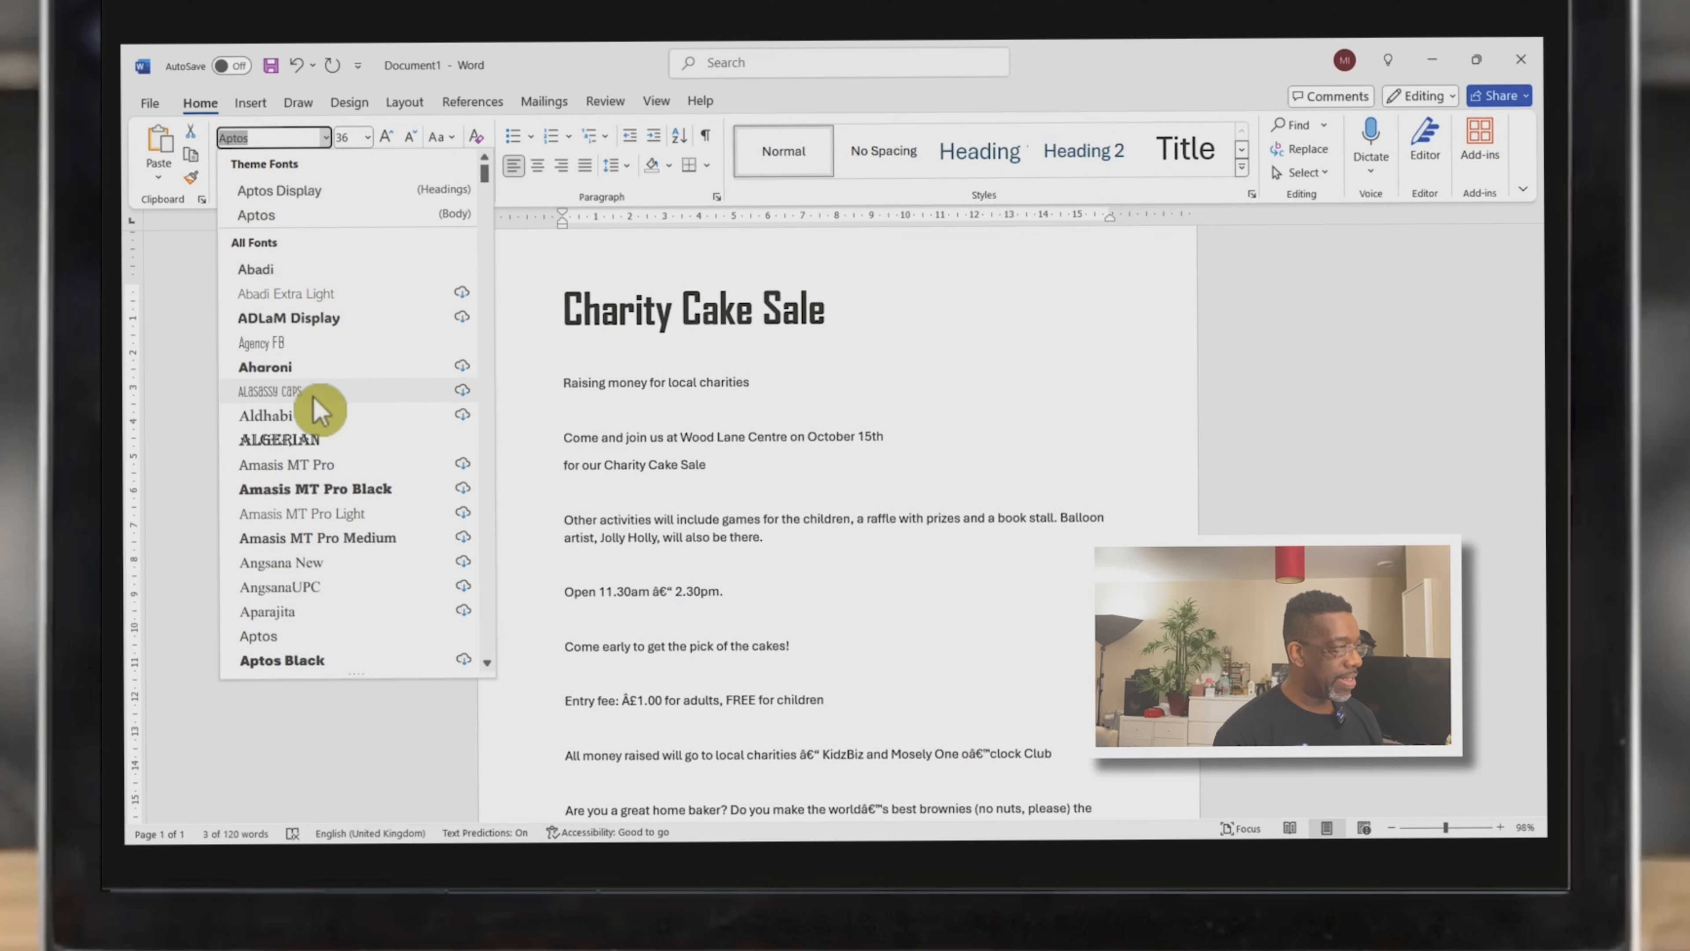
scroll(323, 586, "down", 2)
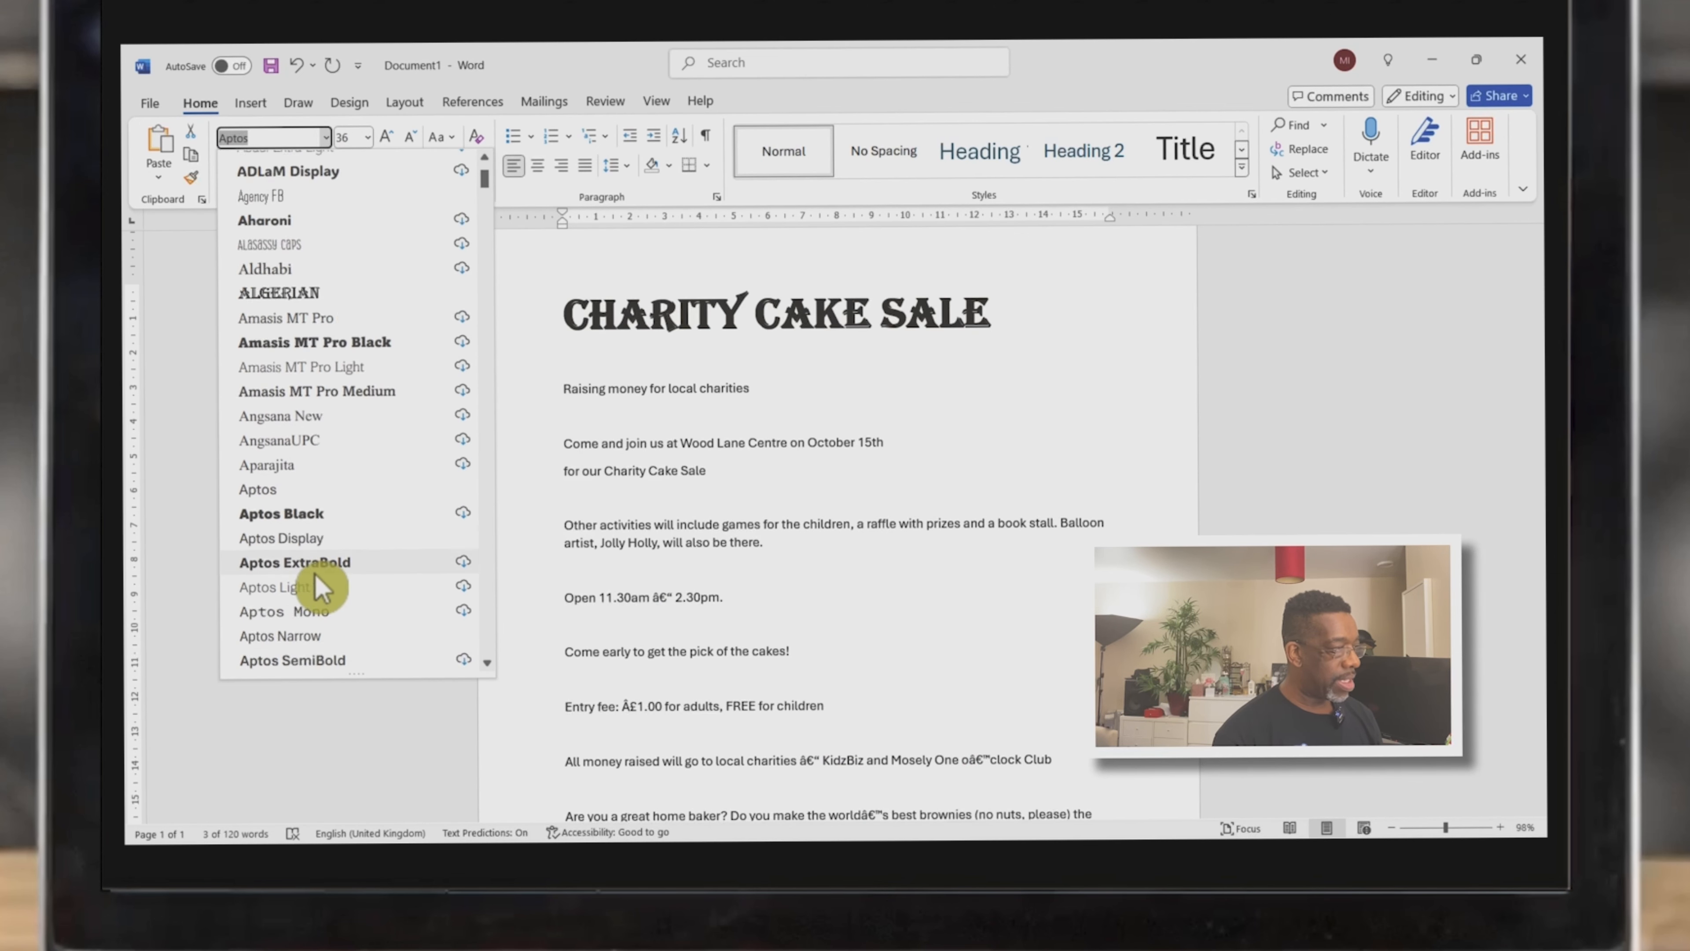
scroll(314, 572, "down", 10)
scroll(313, 569, "down", 9)
scroll(365, 563, "down", 4)
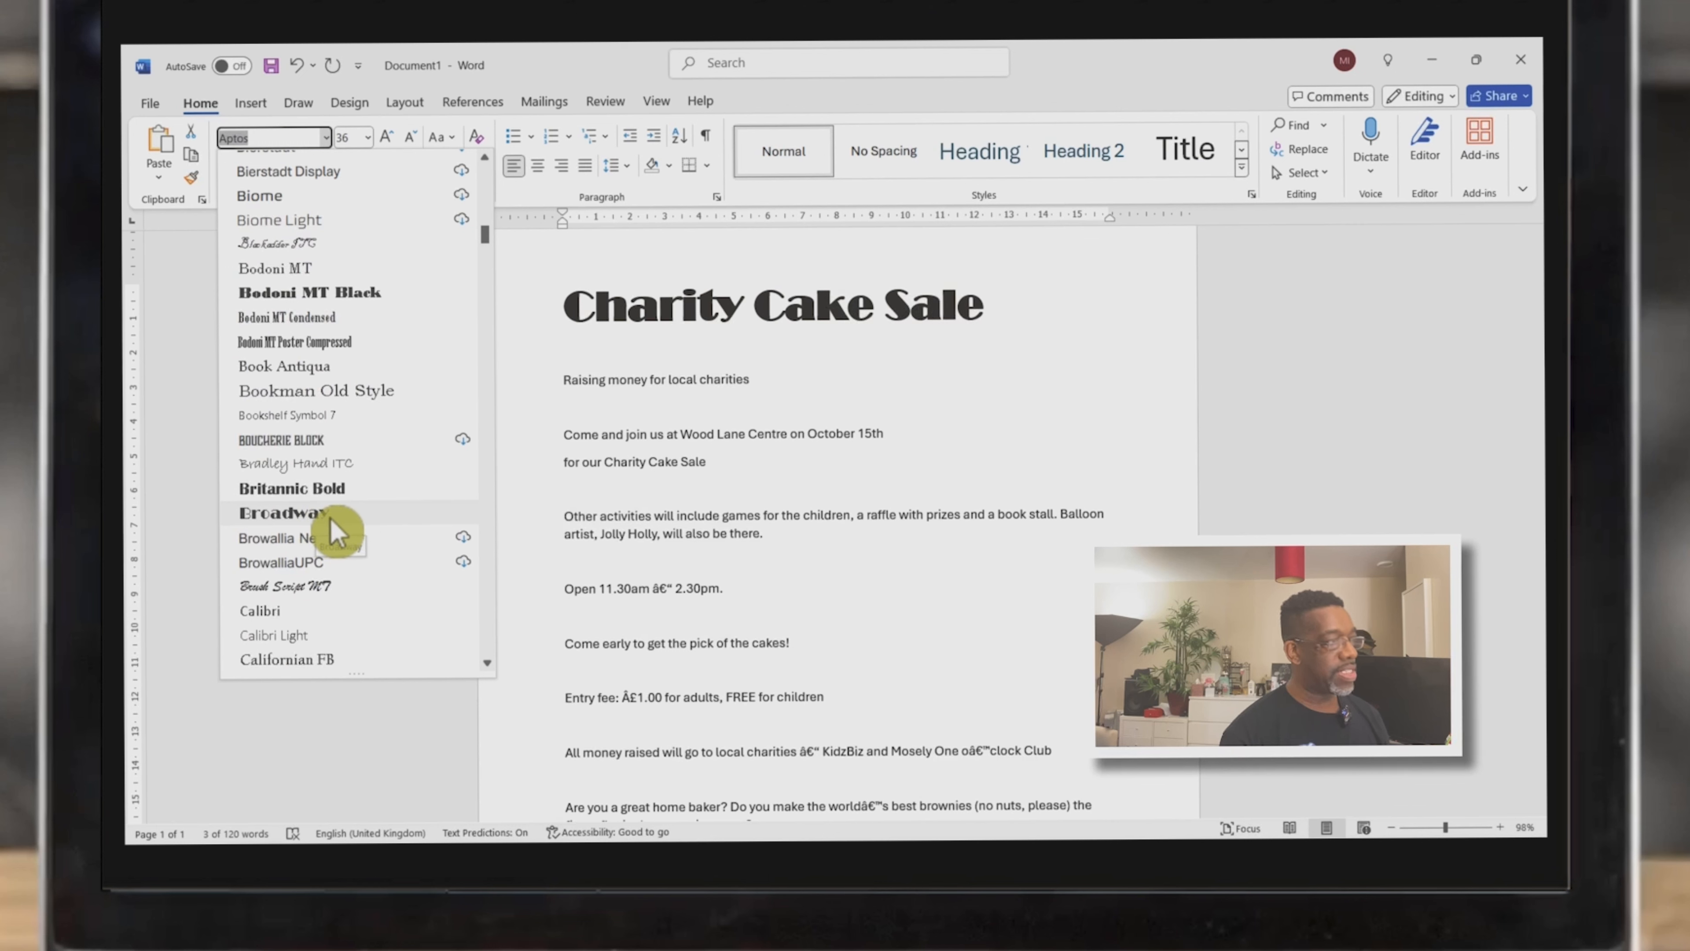
left_click(292, 517)
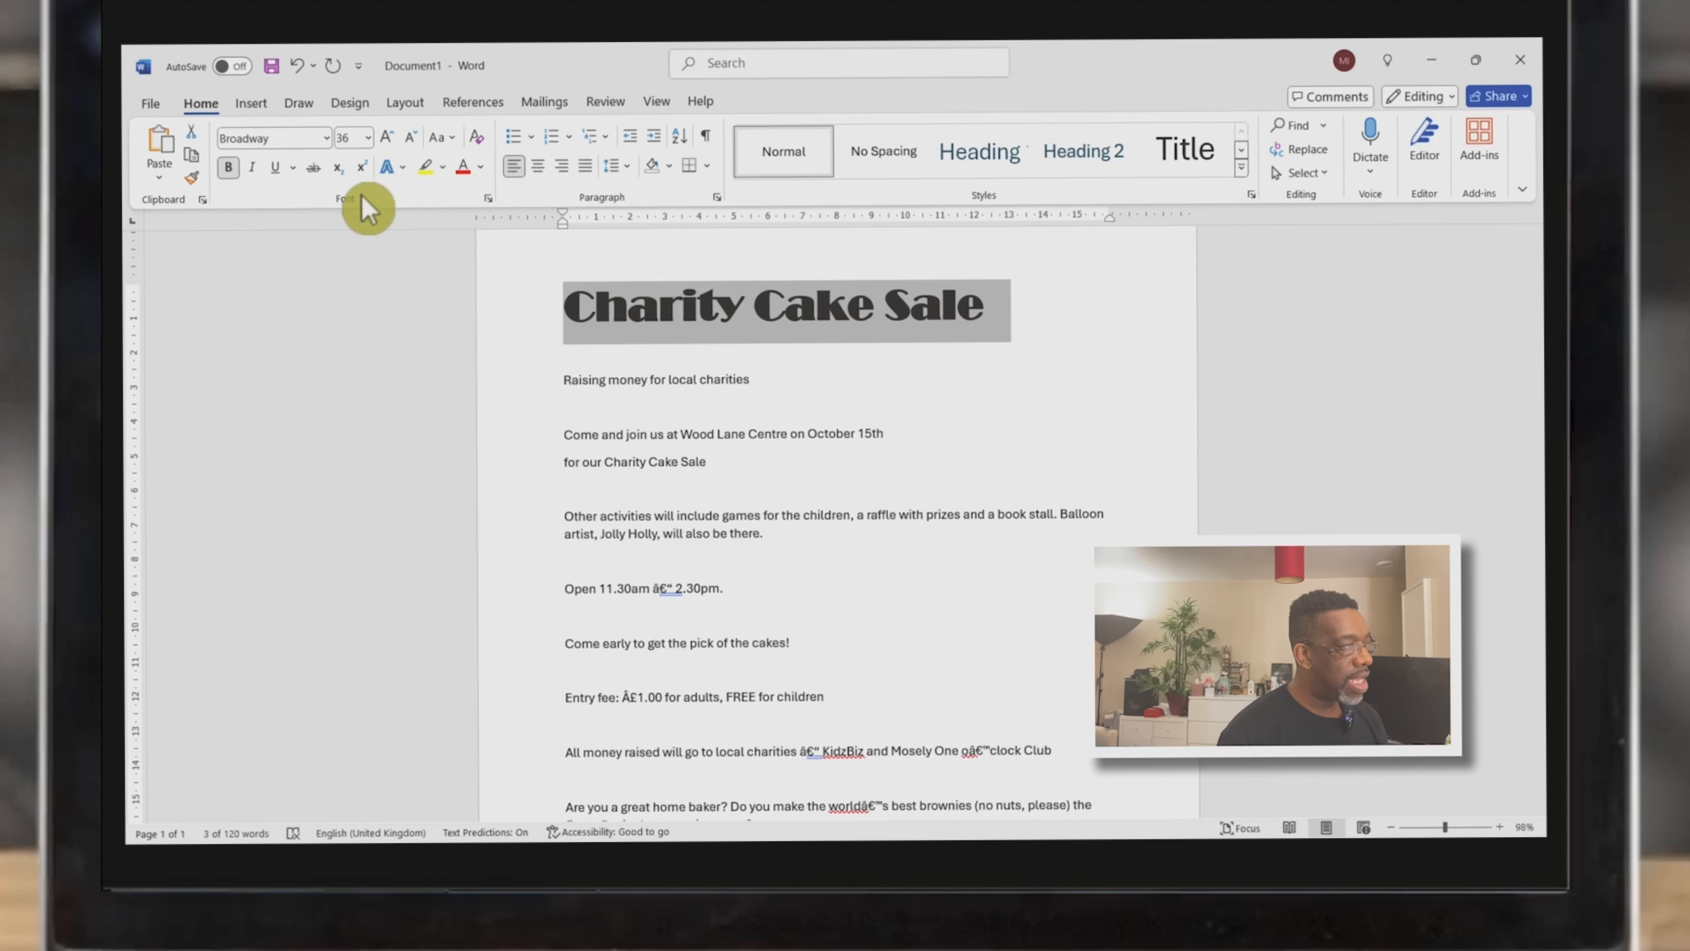
left_click(482, 168)
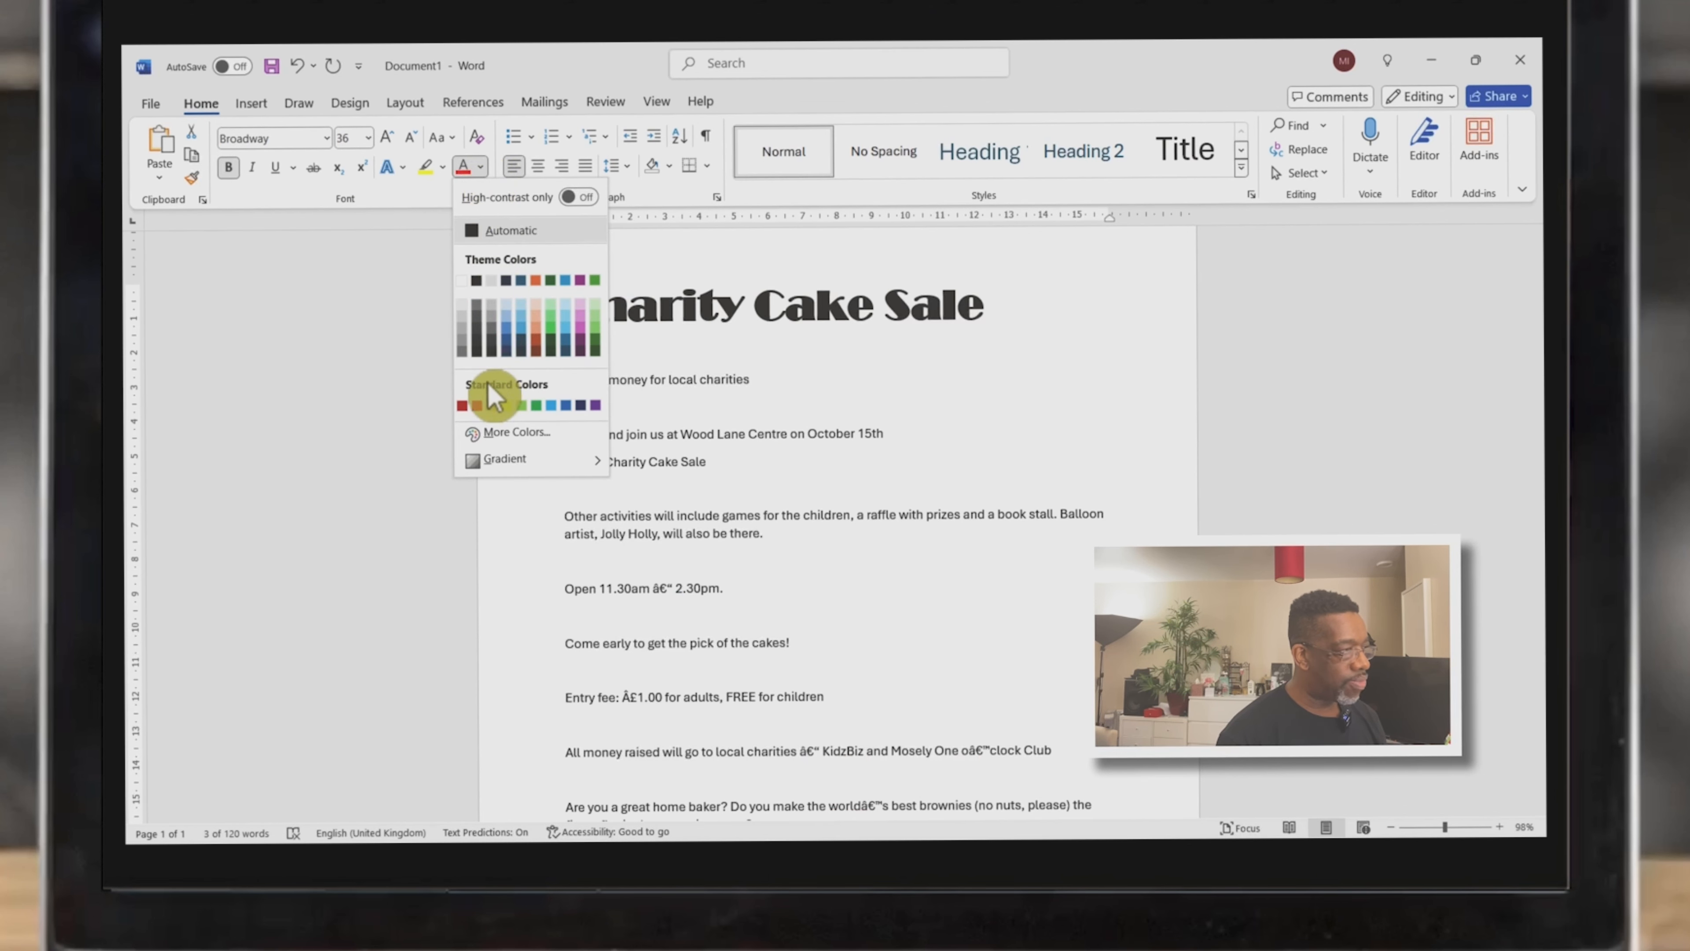
left_click(476, 410)
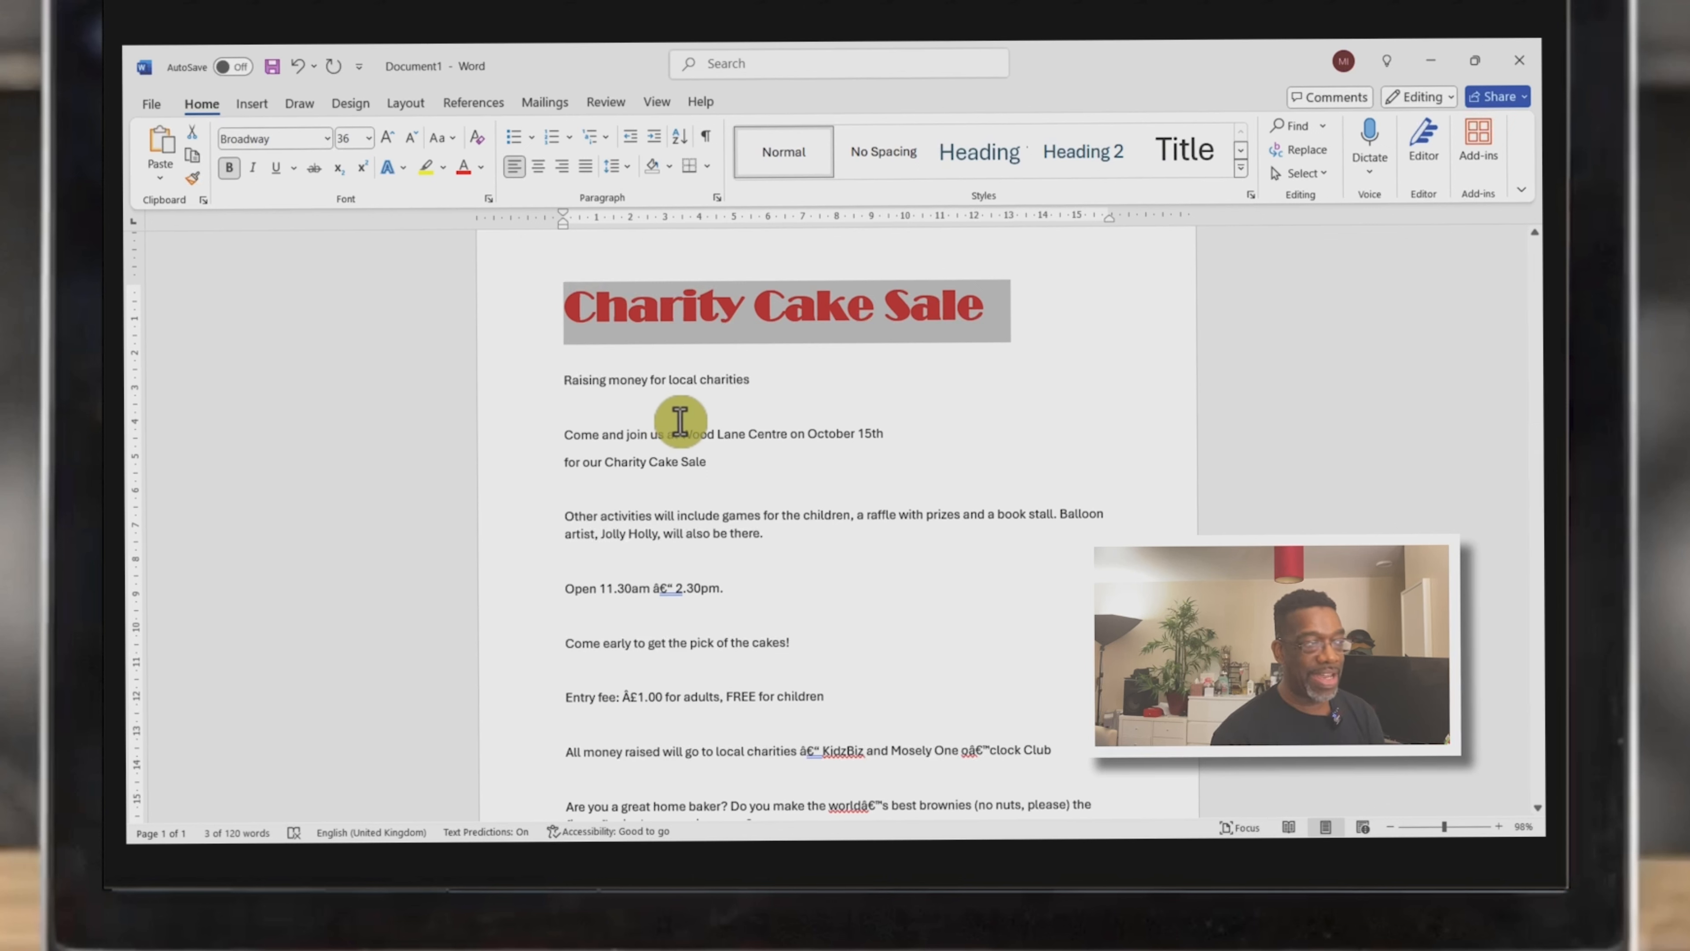
Centre all of the text in the poster document
scroll(700, 444, "down", 1)
scroll(700, 444, "down", 1)
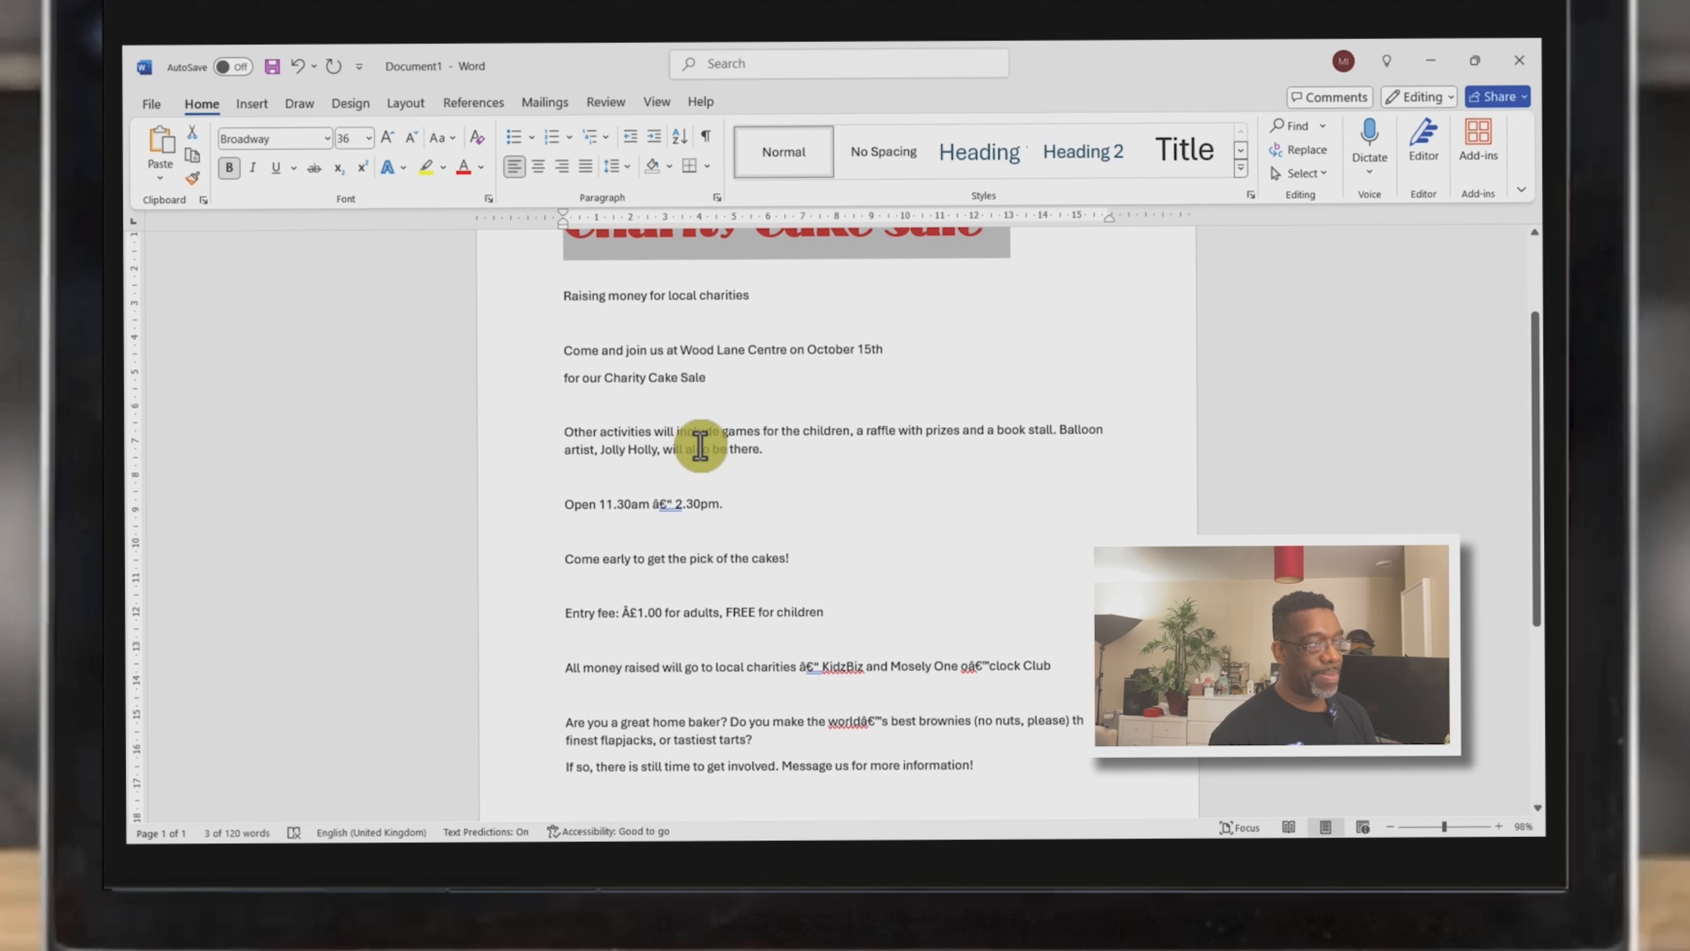
scroll(700, 444, "up", 2)
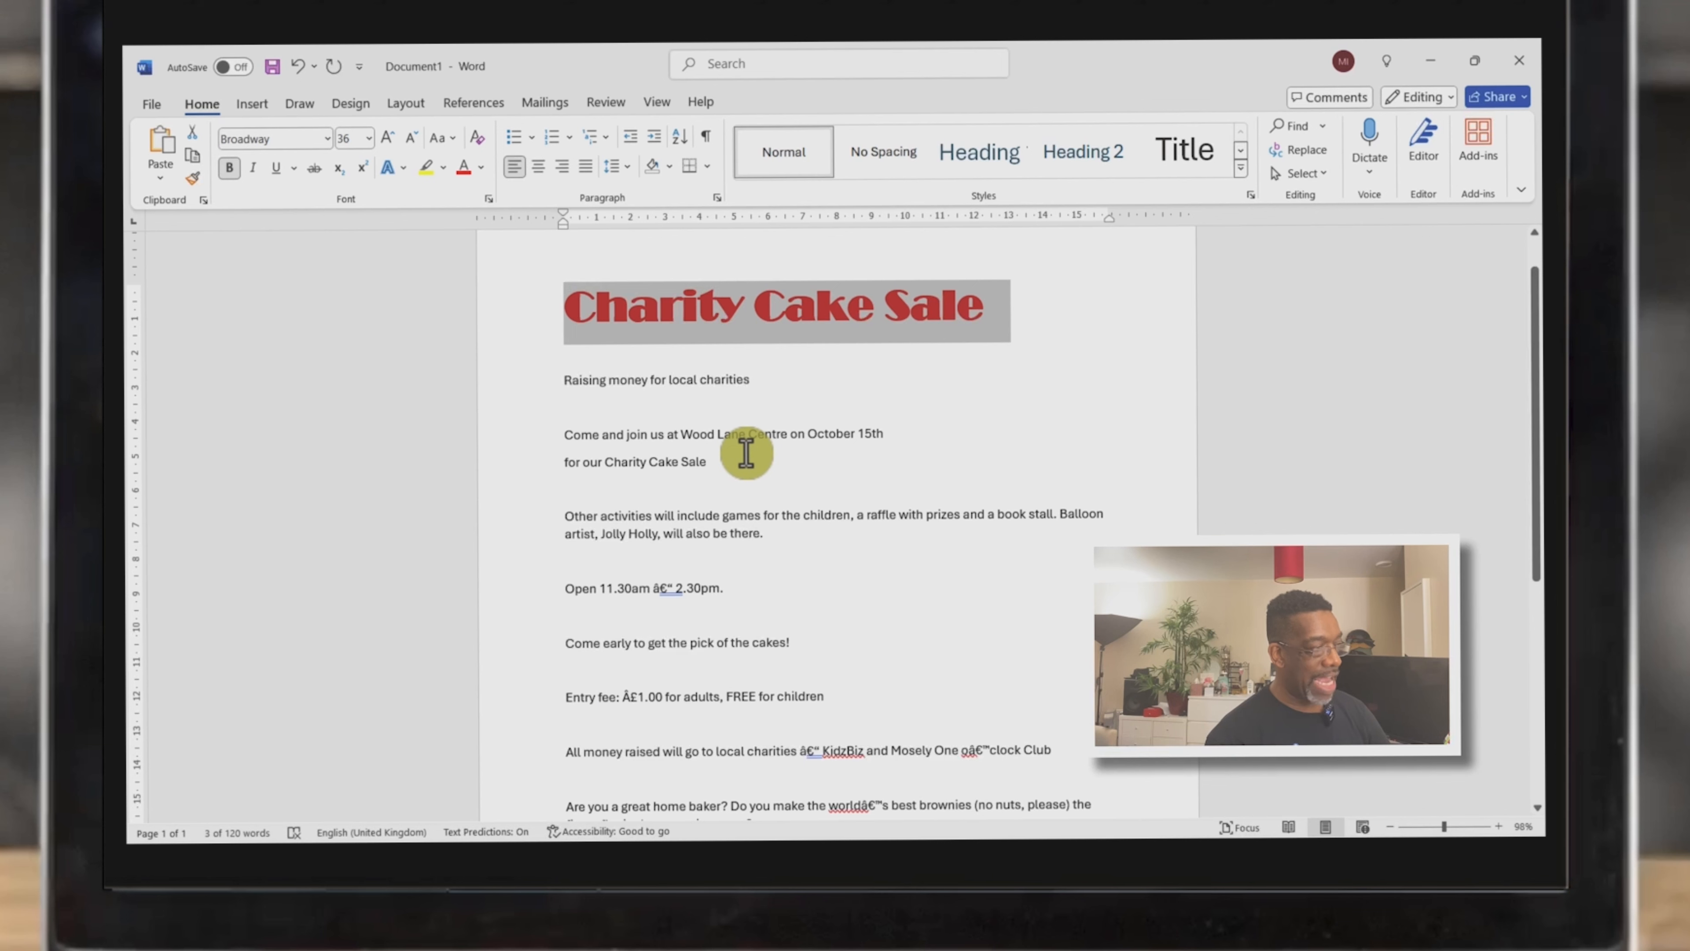
key("ctrl+a")
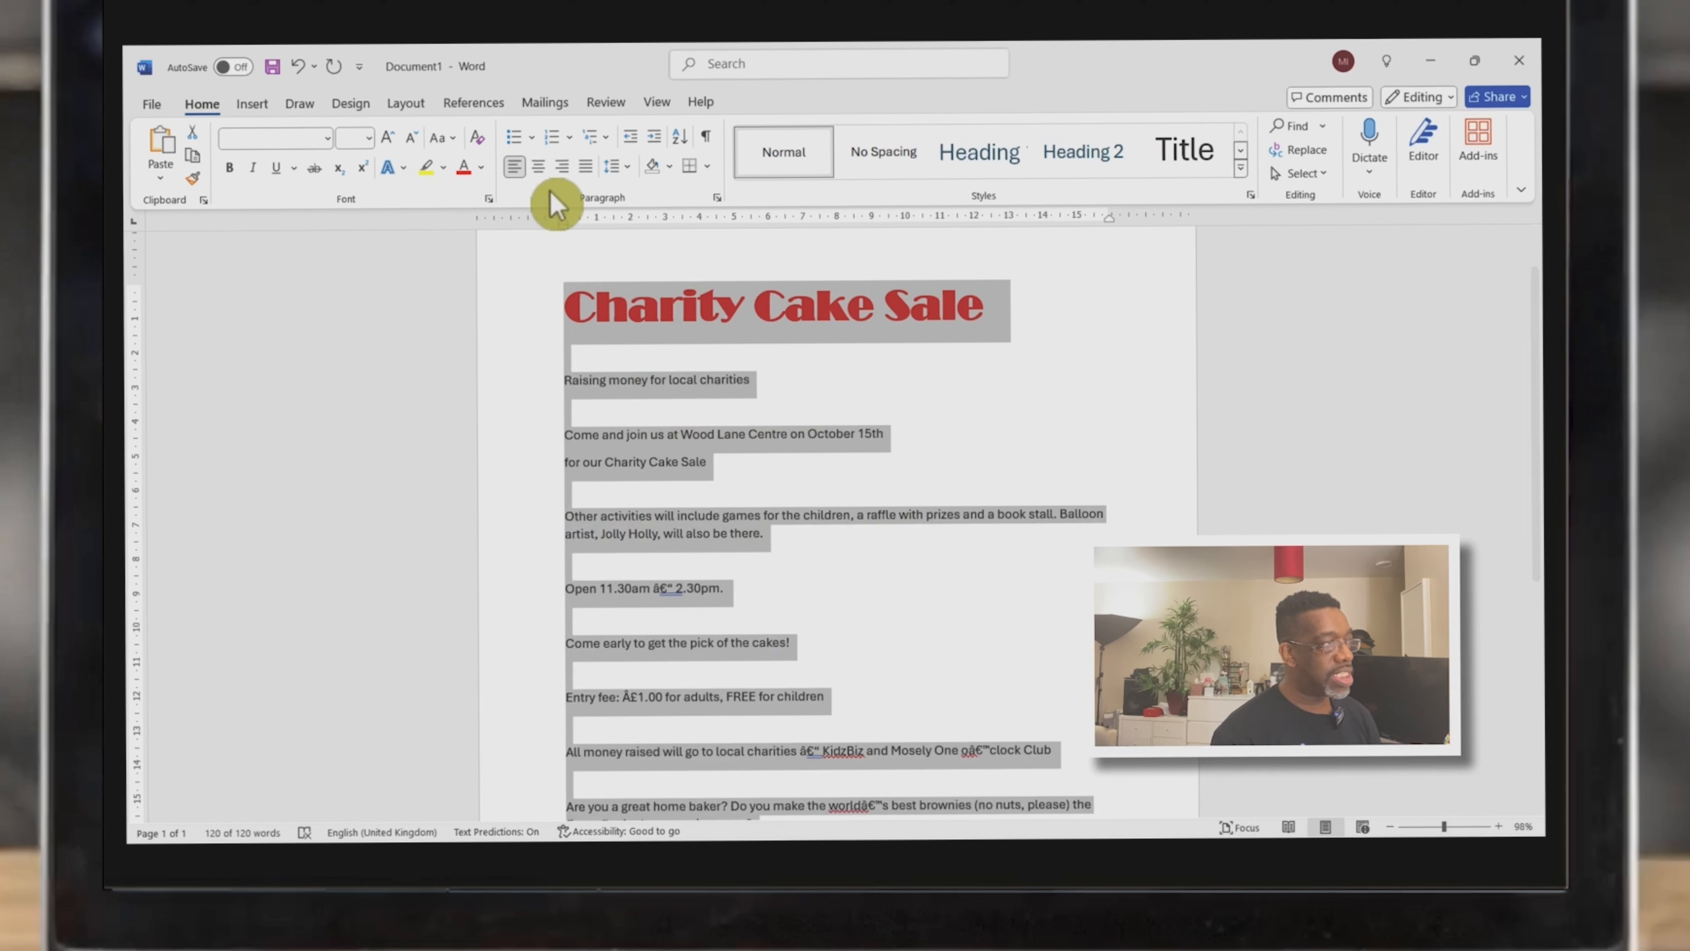
left_click(539, 168)
left_click(734, 463)
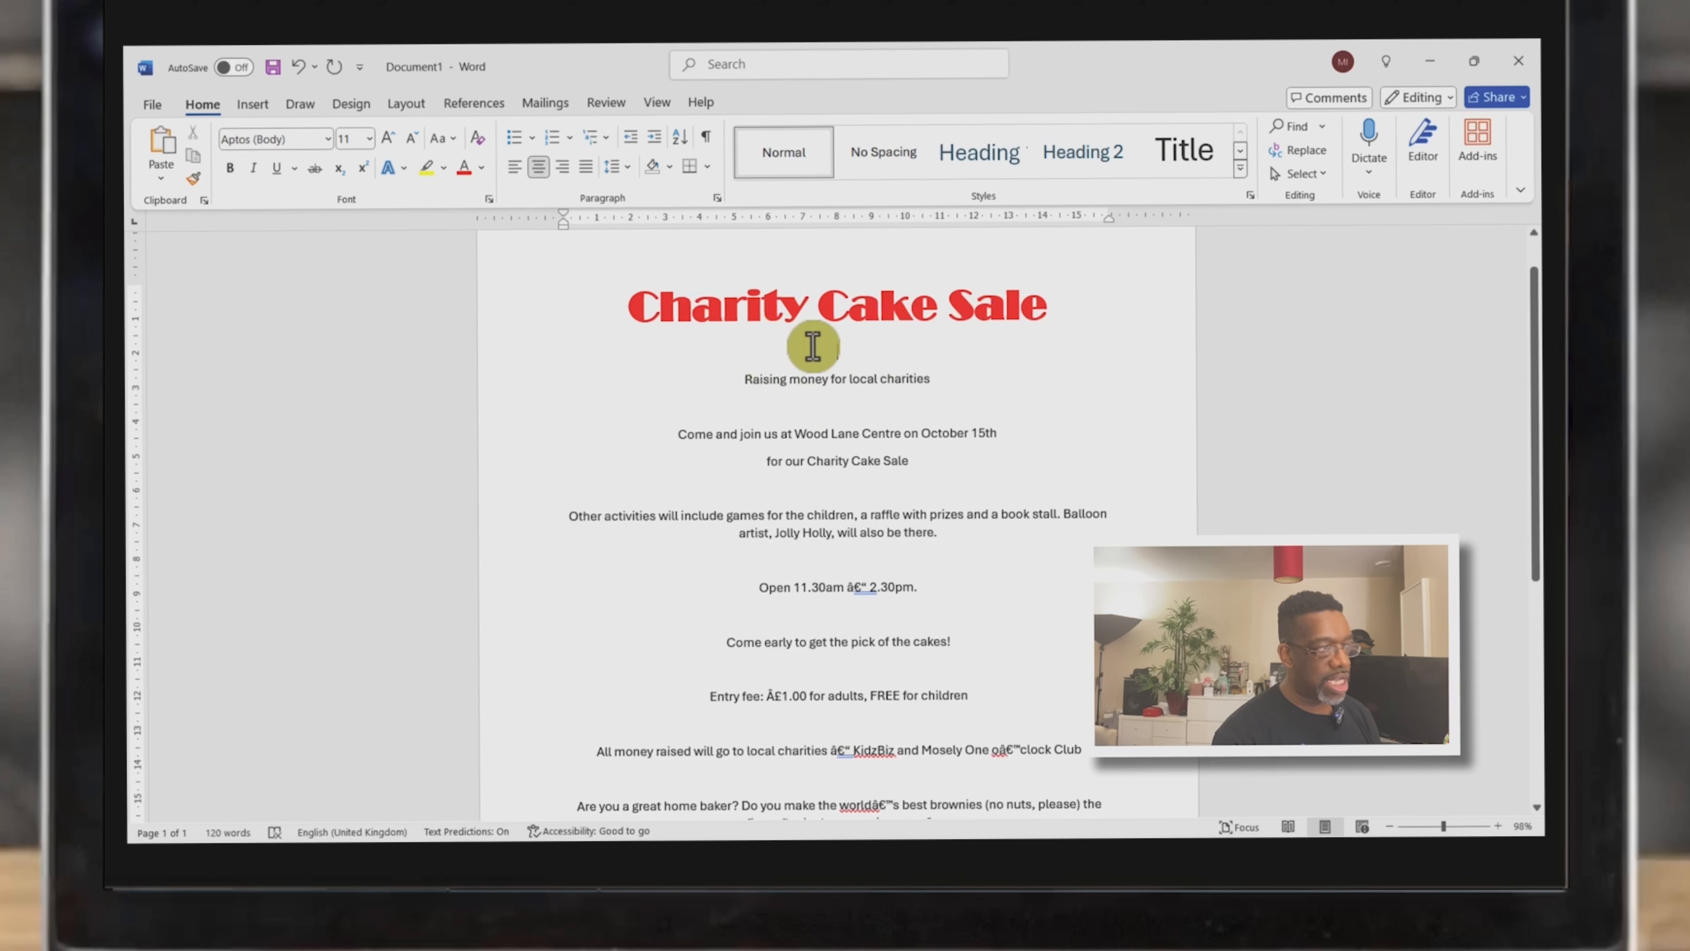
Remove the blank line between the heading and "Raising money for local charities", keeping that line centred
left_click(742, 376)
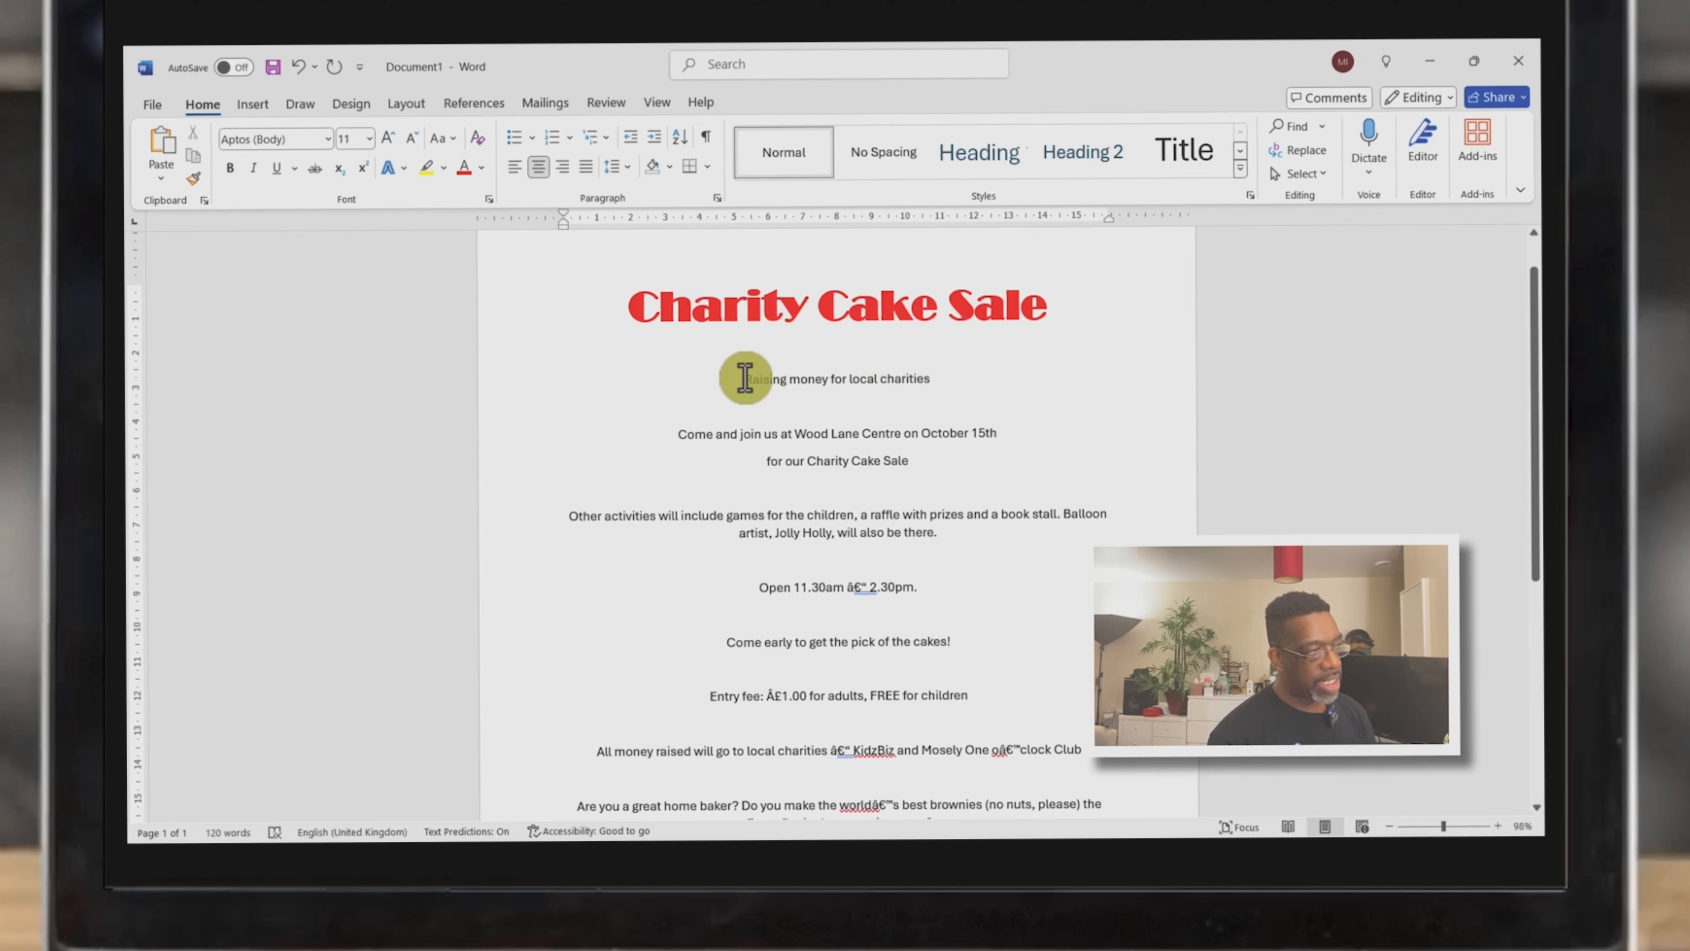
key("ctrl+l")
key("BackSpace")
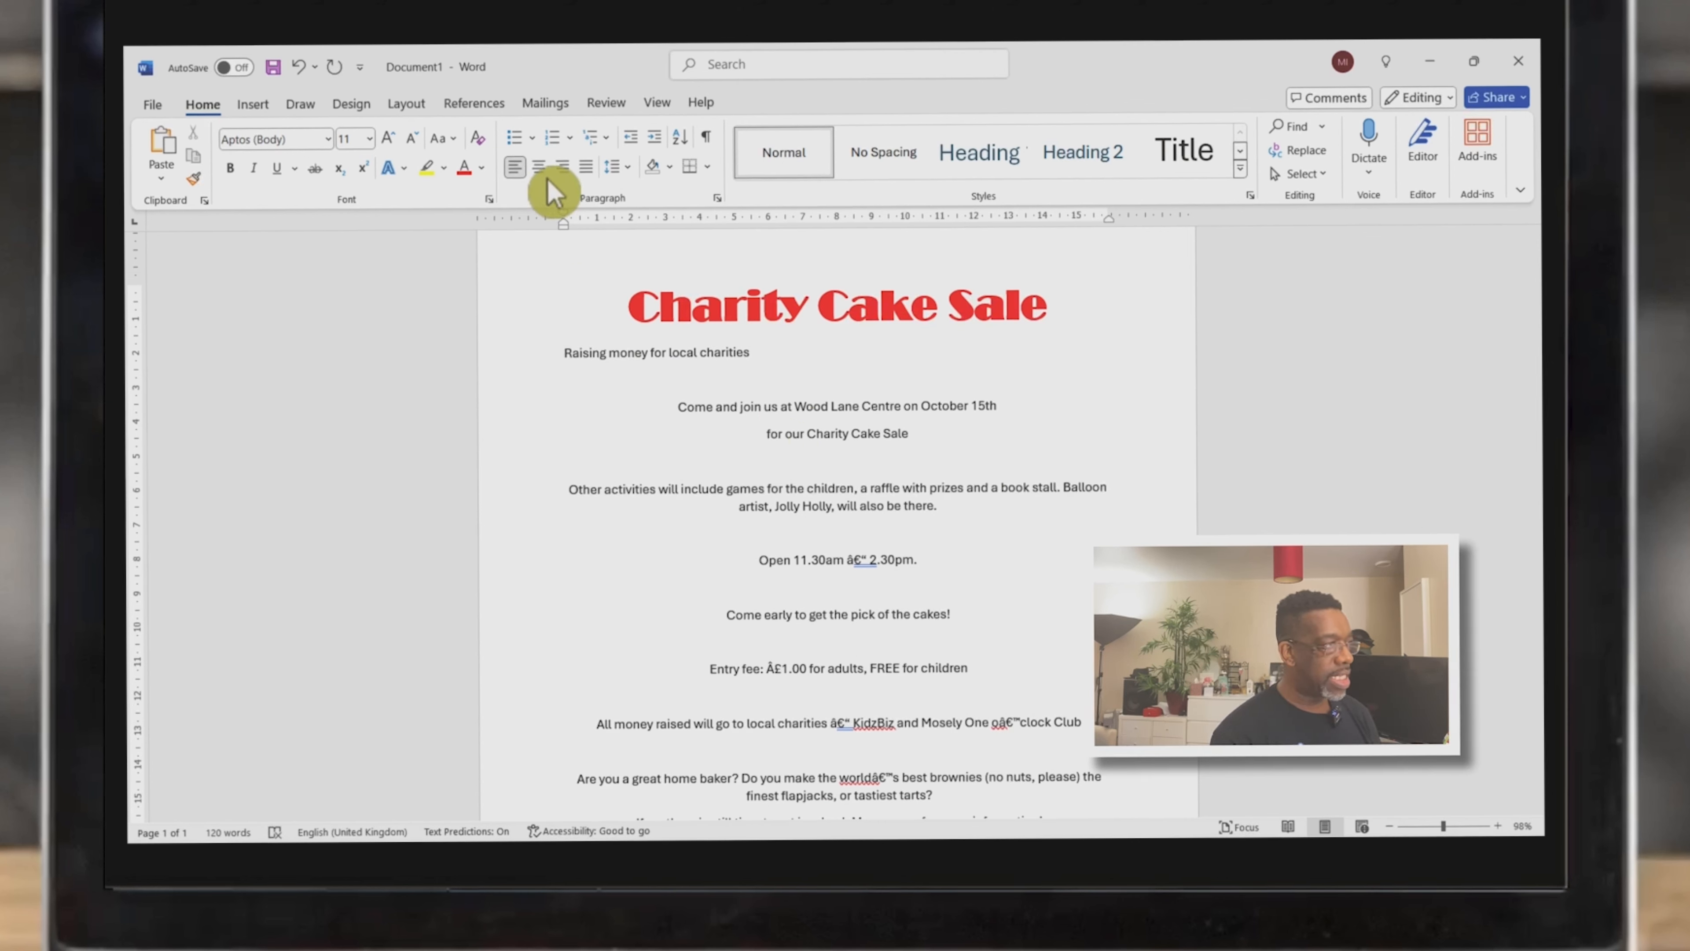
left_click(539, 166)
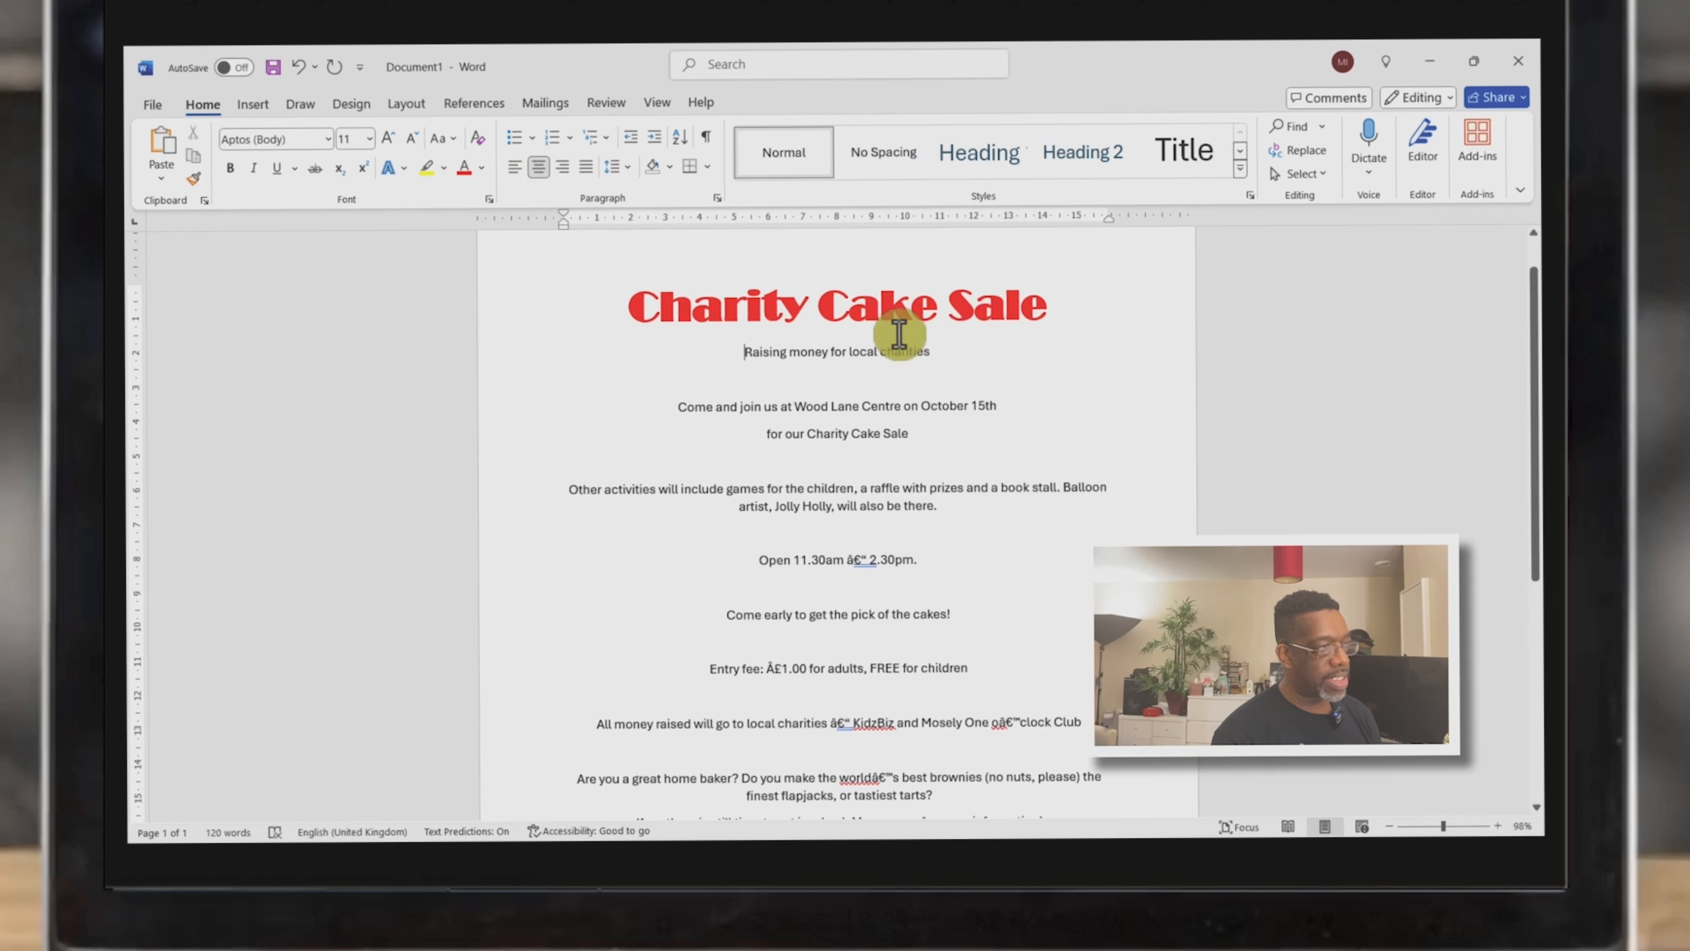
Set the "Raising money for local charities" line to font size 20 and make it bold
left_click_drag(934, 351, 763, 352)
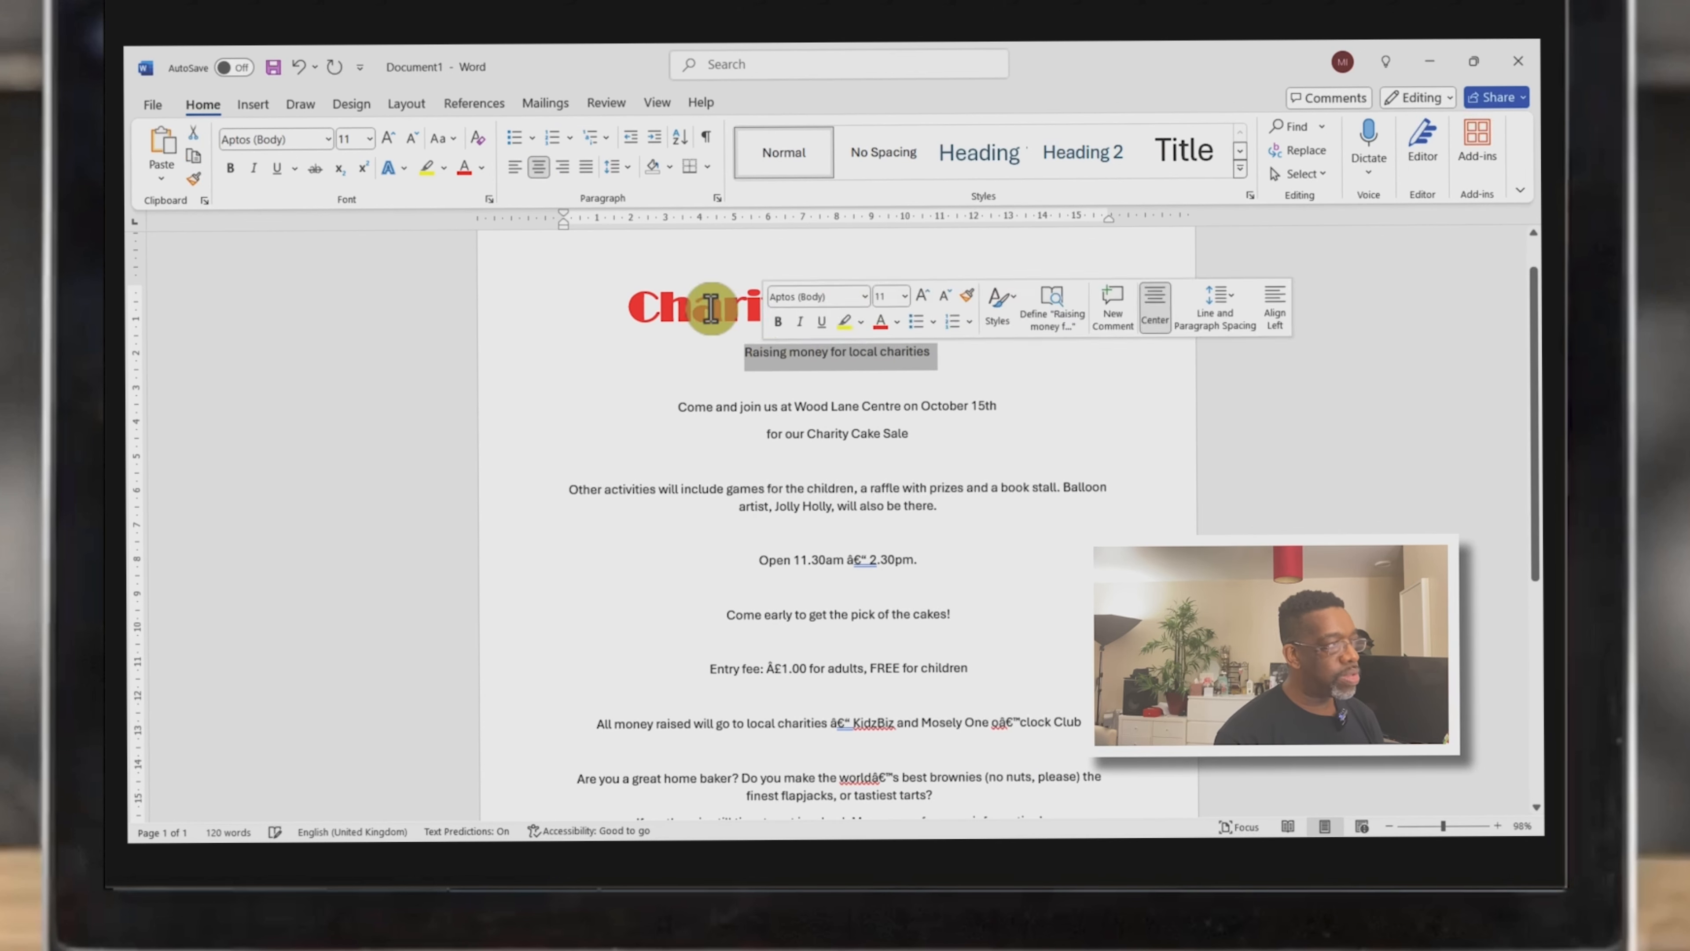
left_click(392, 141)
left_click(392, 141)
left_click(391, 141)
left_click(391, 141)
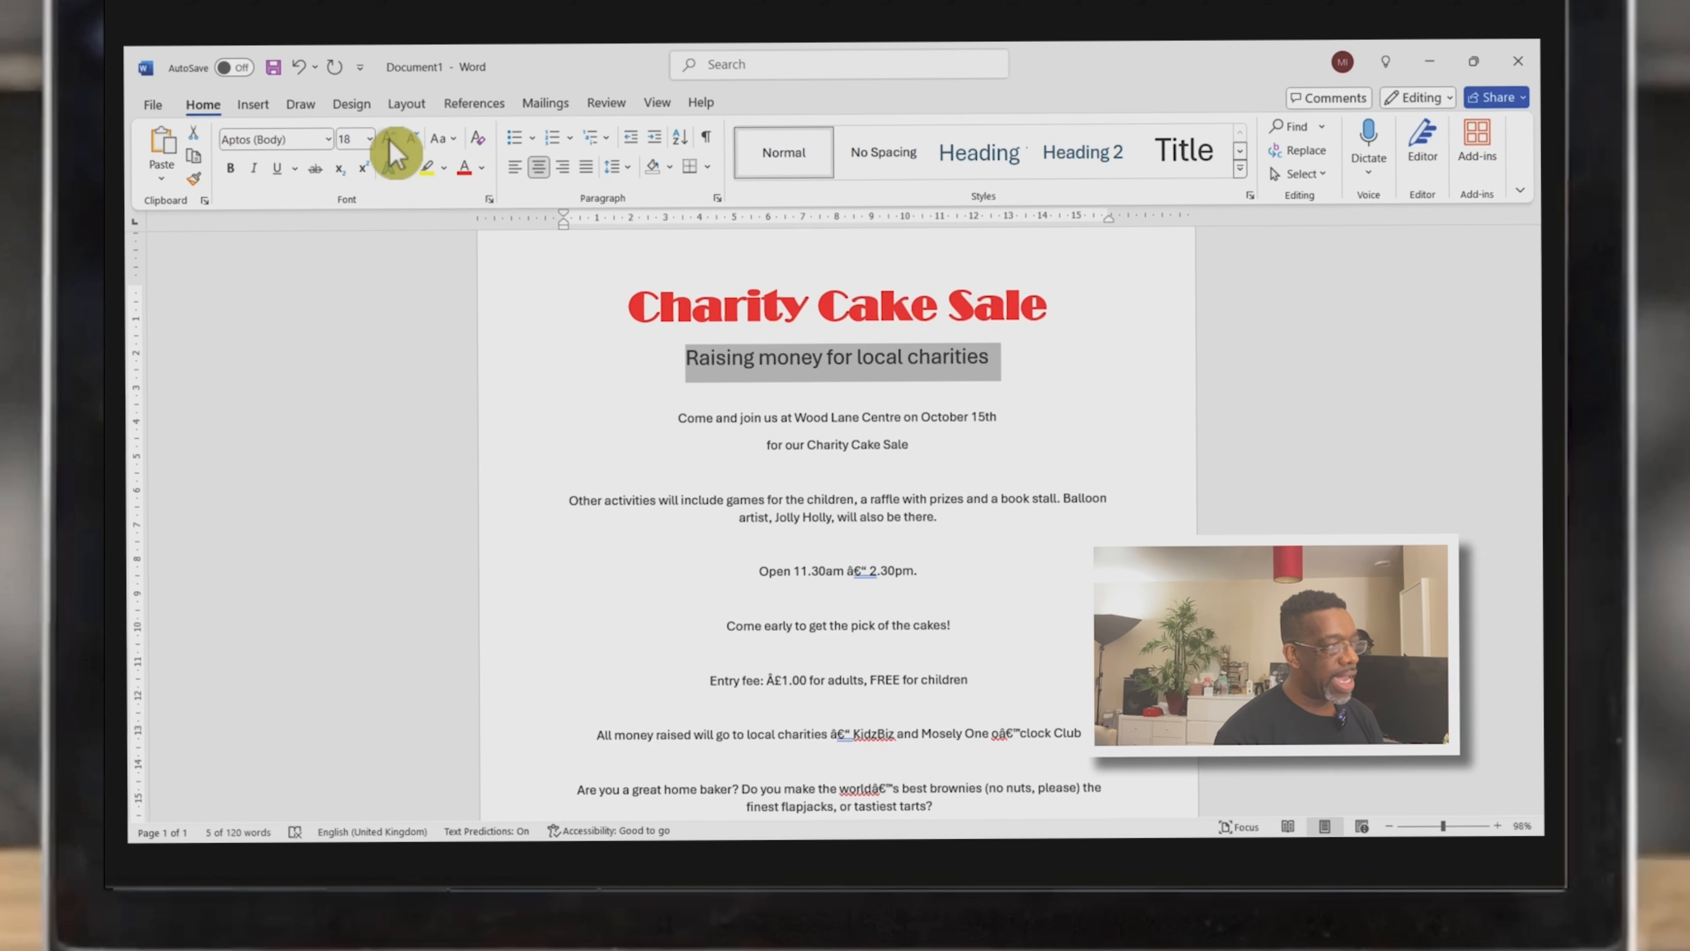
left_click(391, 141)
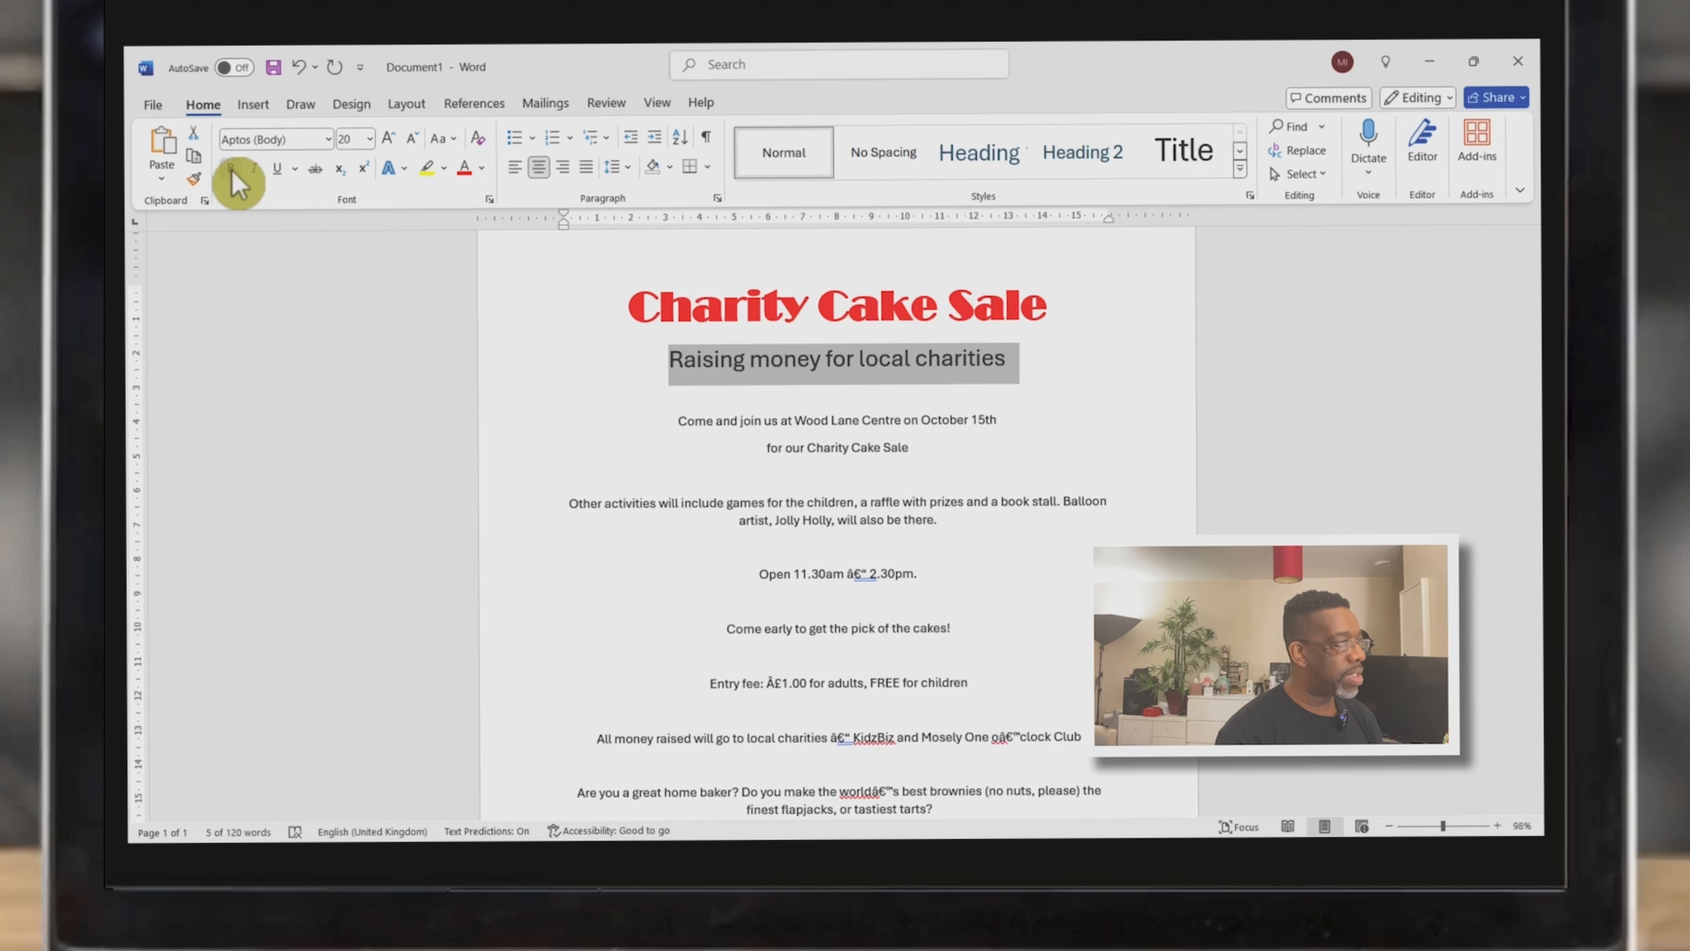
left_click(231, 169)
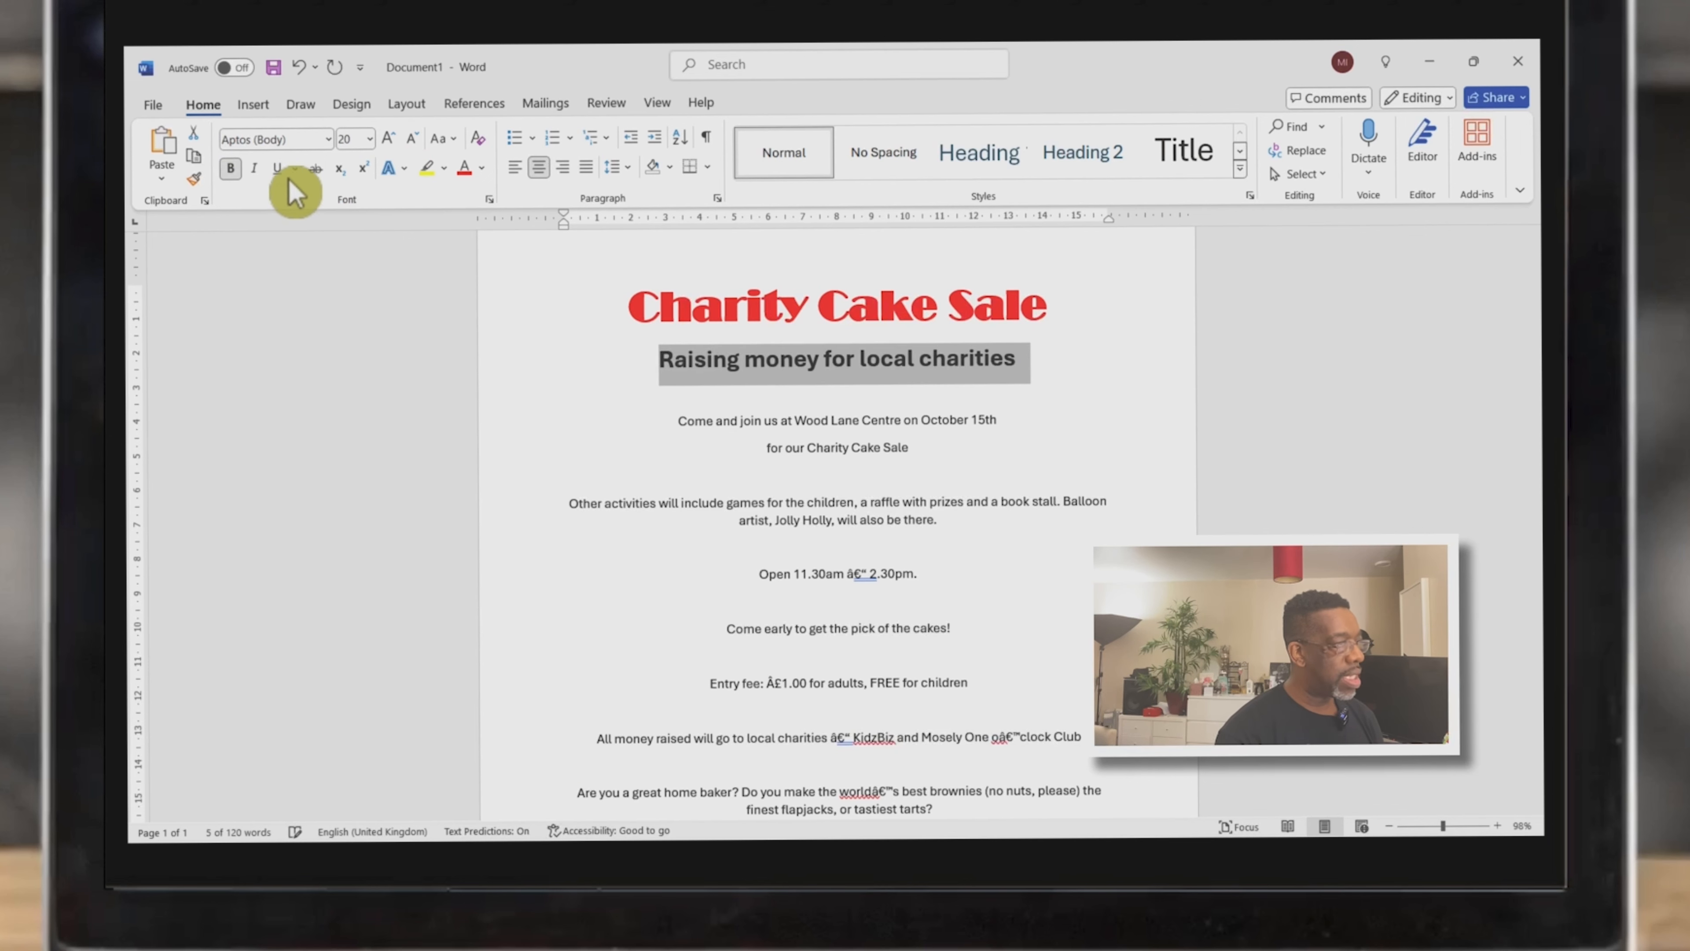
Change the font colour of the "Raising money for local charities" line to a dark blue theme shade
left_click(481, 169)
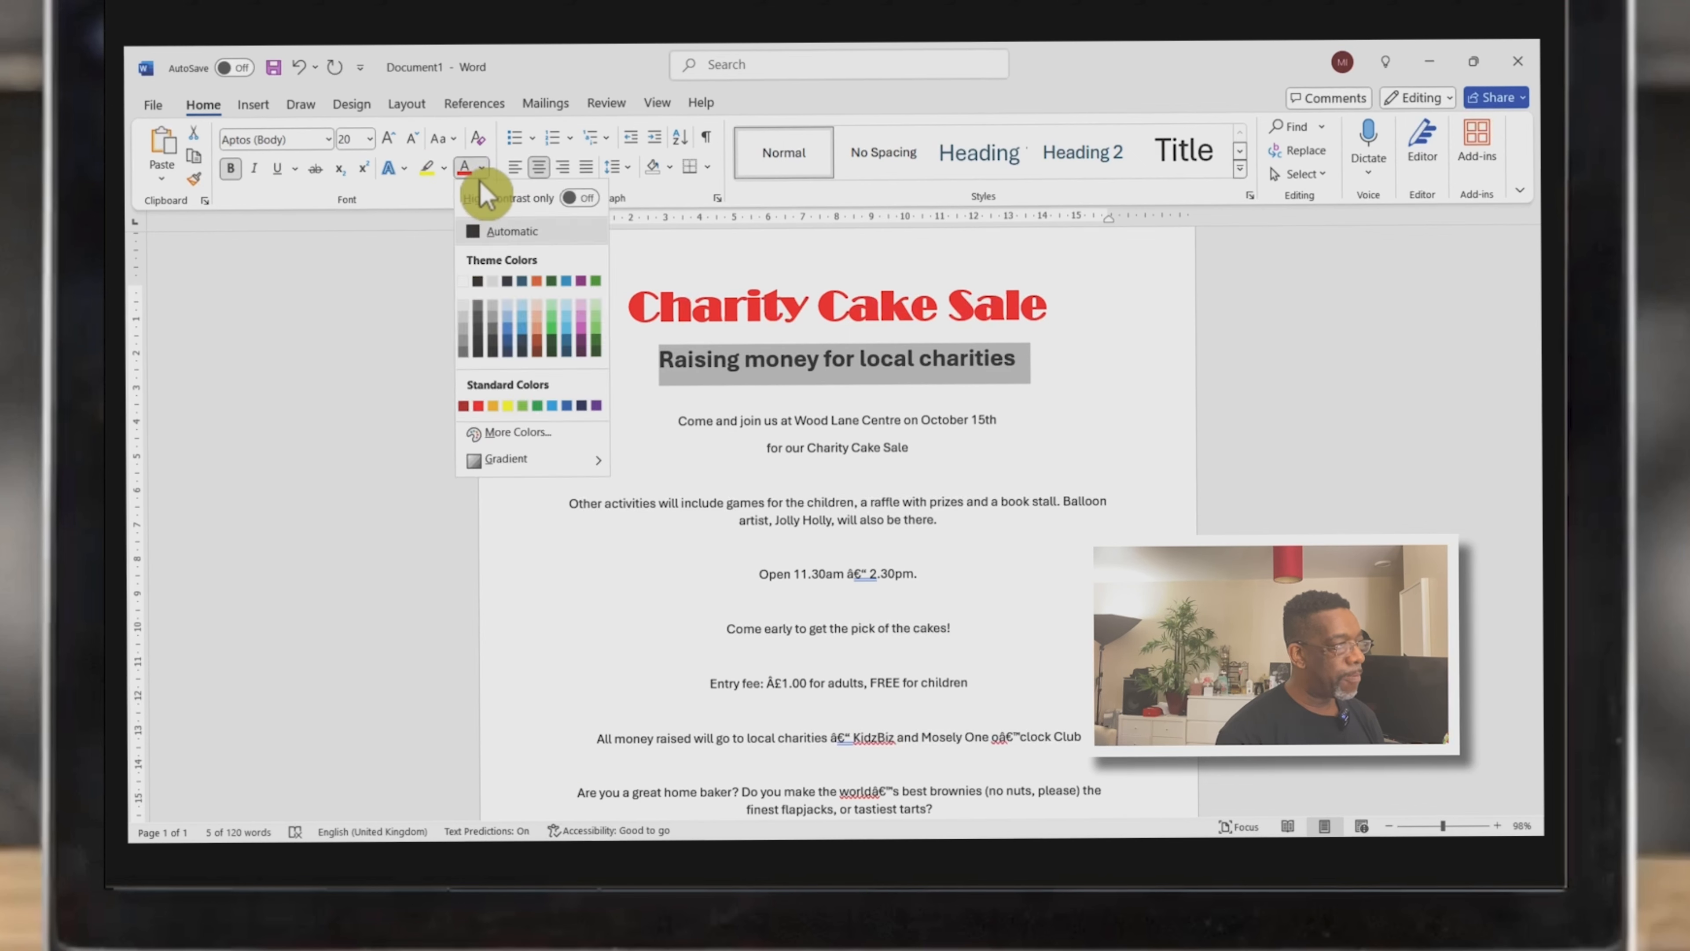
left_click(507, 332)
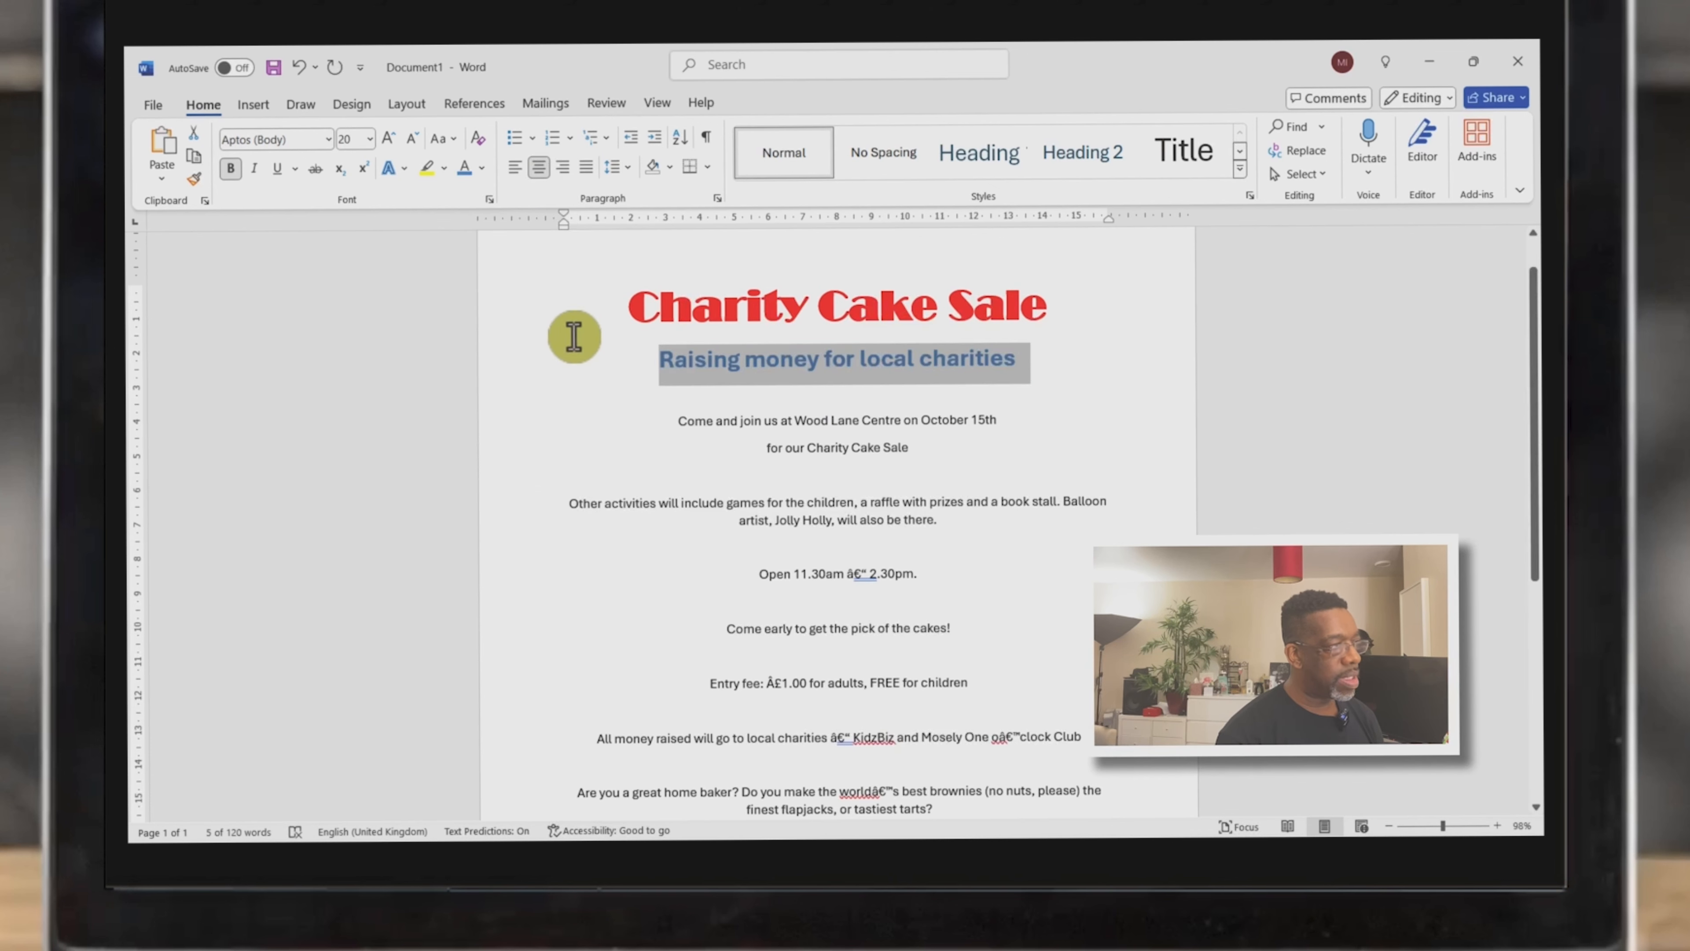
left_click(482, 169)
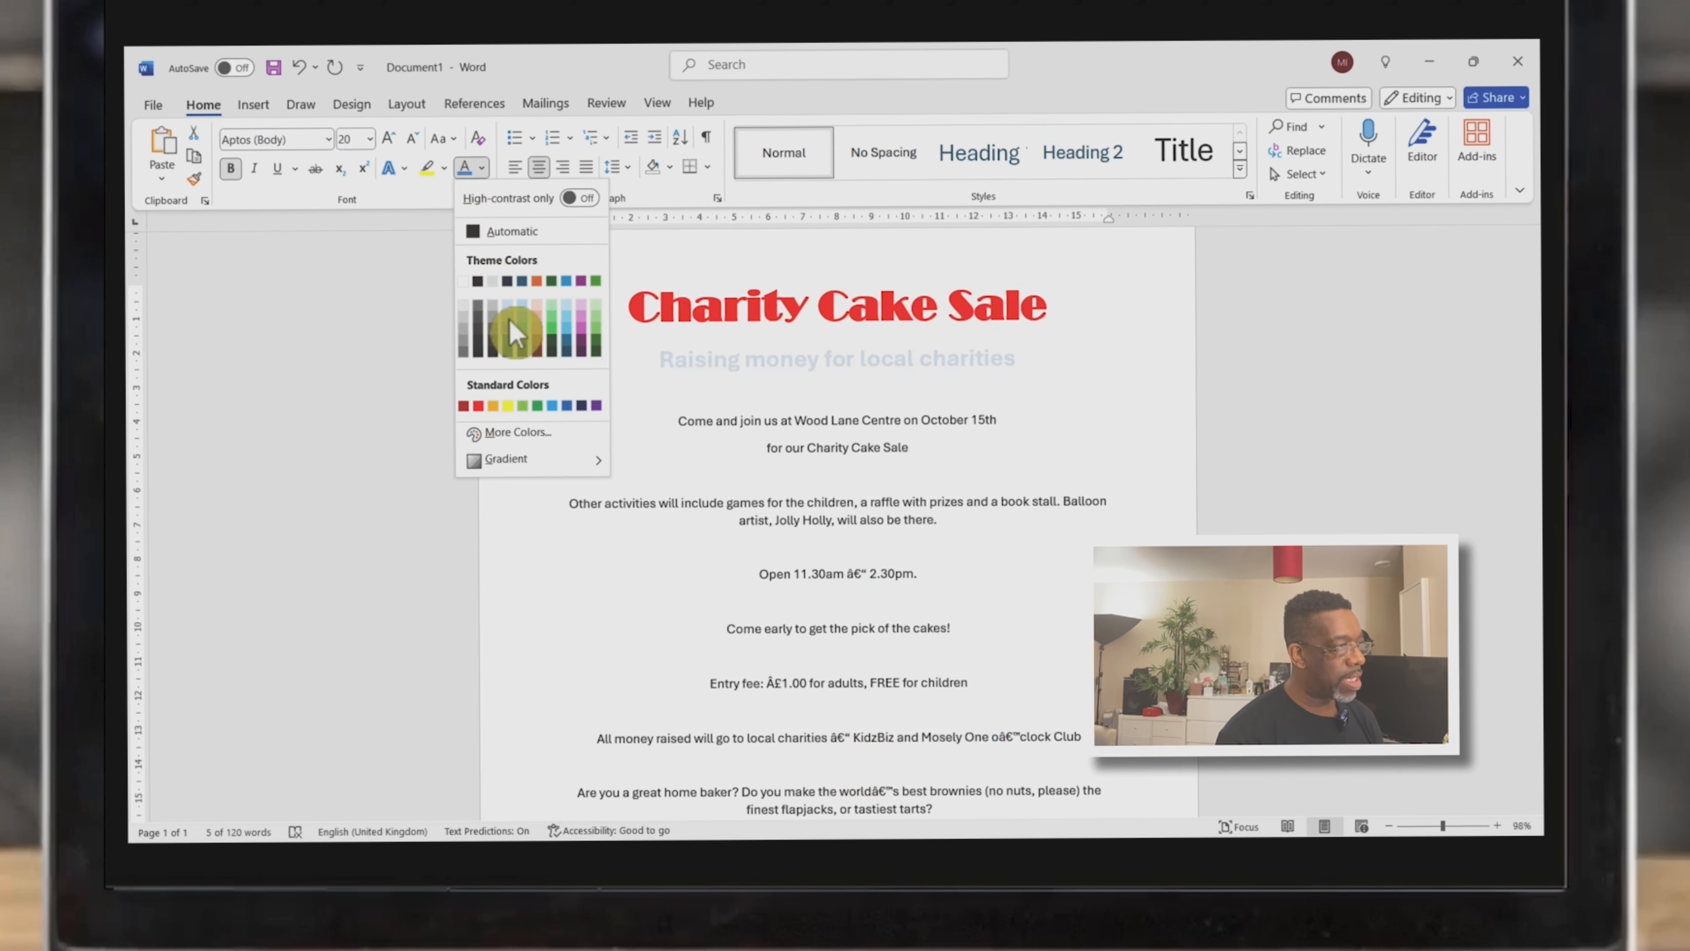
left_click(508, 332)
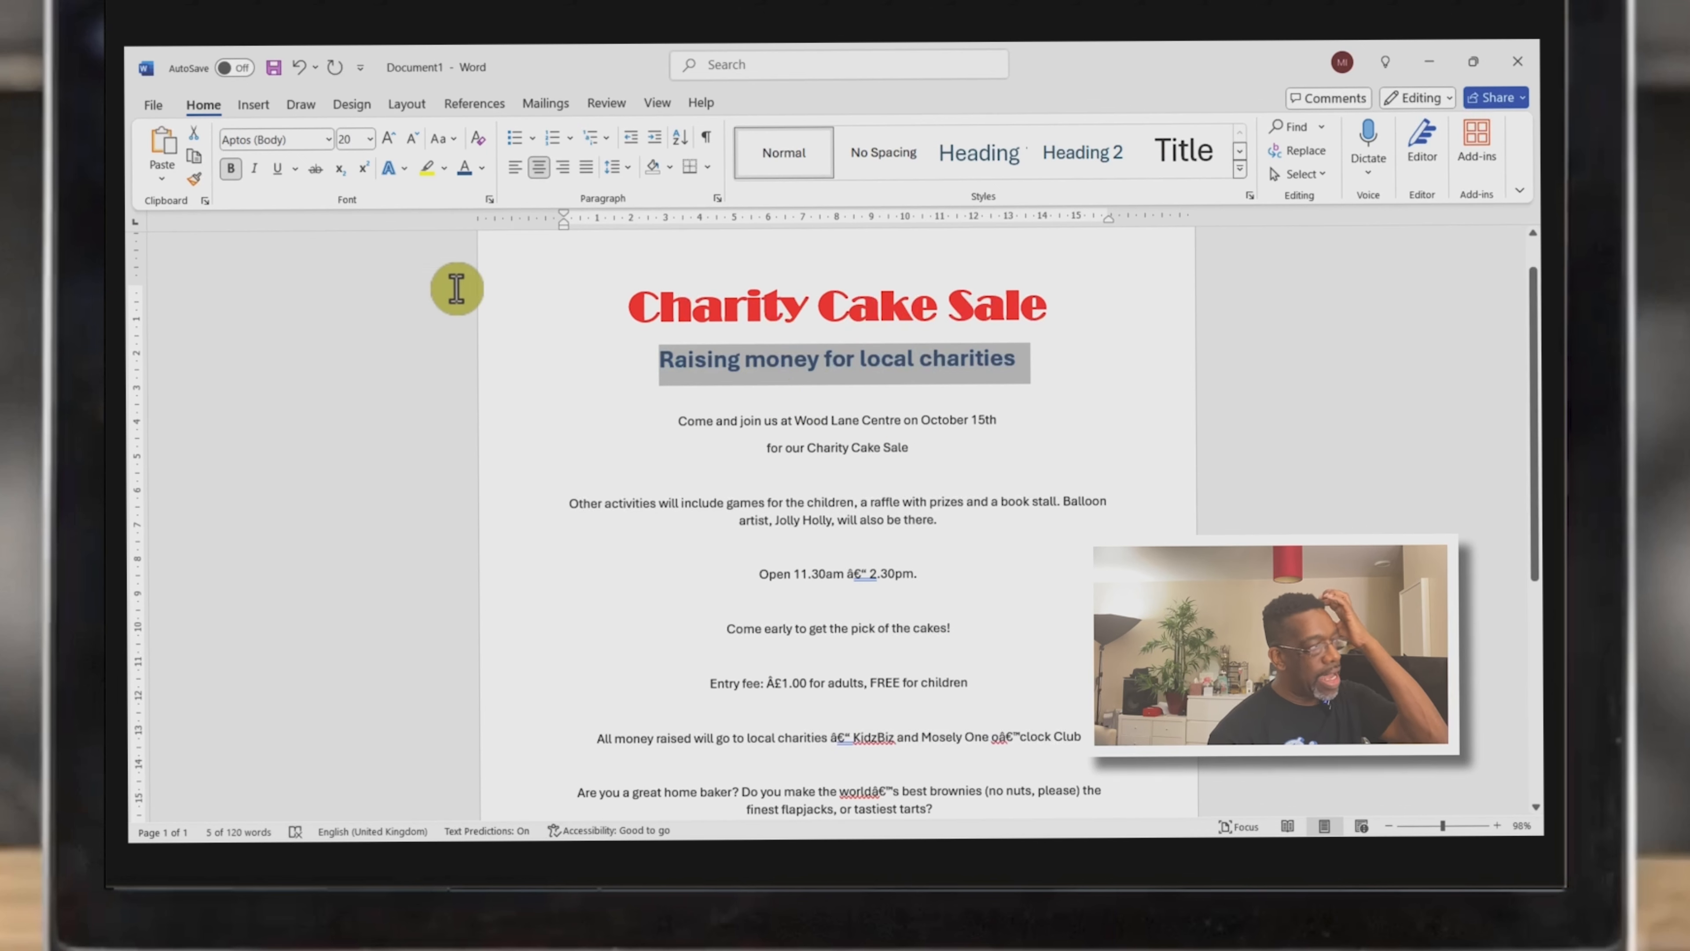
Change the "Raising money for local charities" line to Arial Black at font size 18
left_click(329, 142)
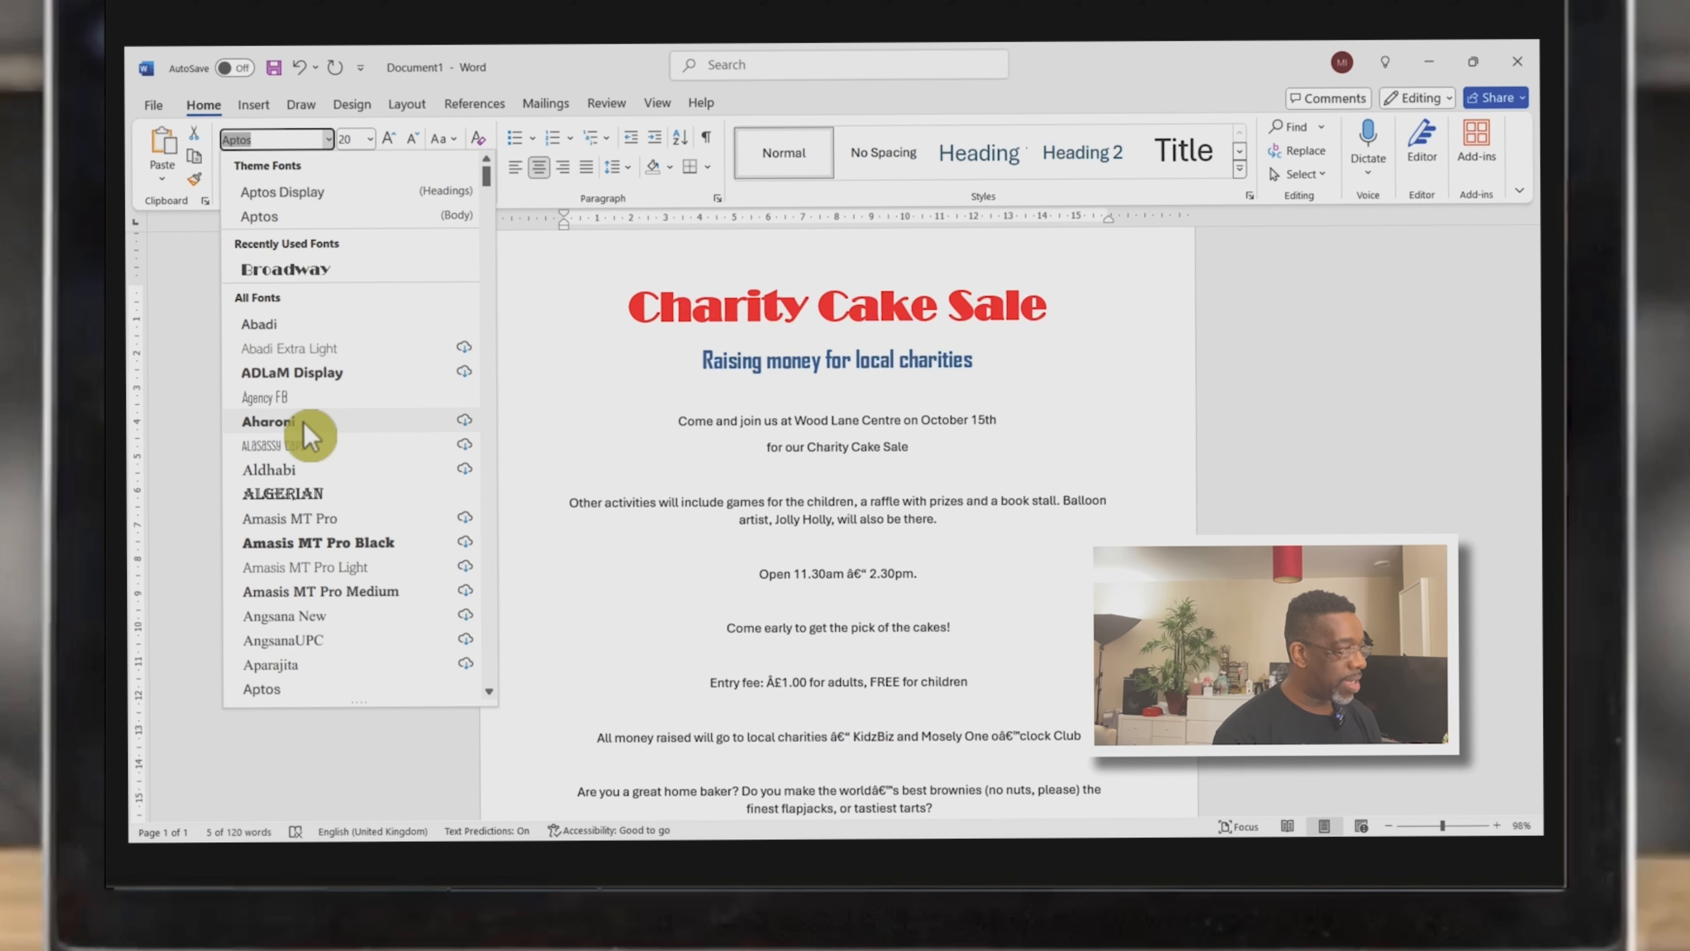
scroll(316, 493, "down", 8)
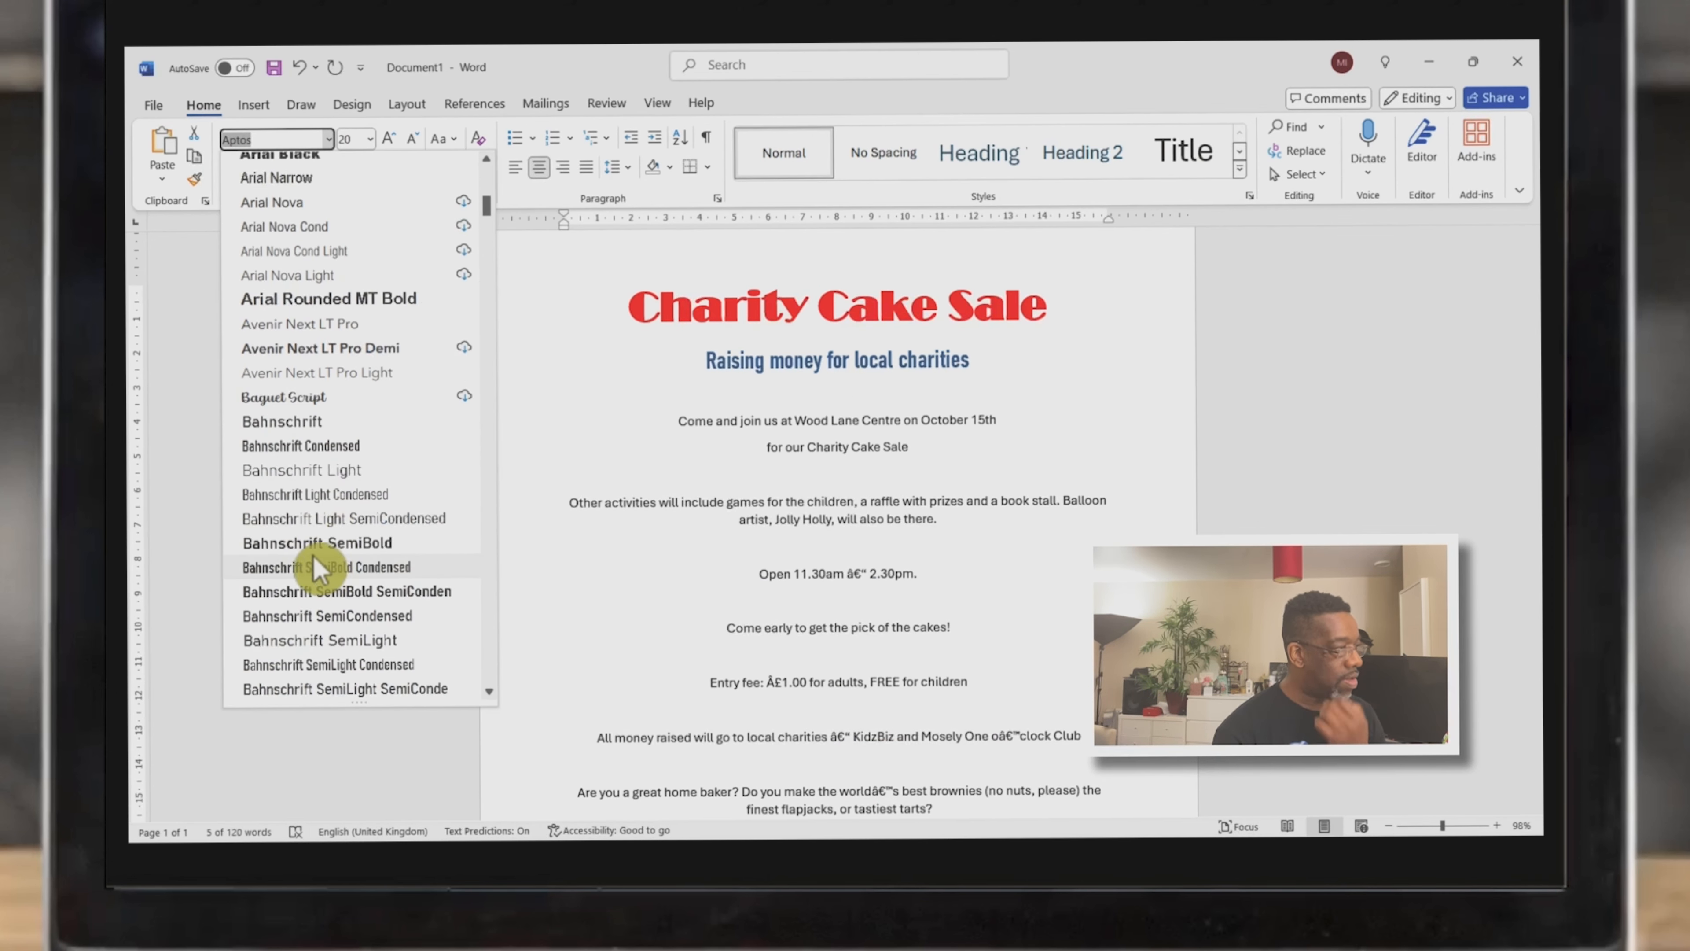
scroll(319, 572, "down", 3)
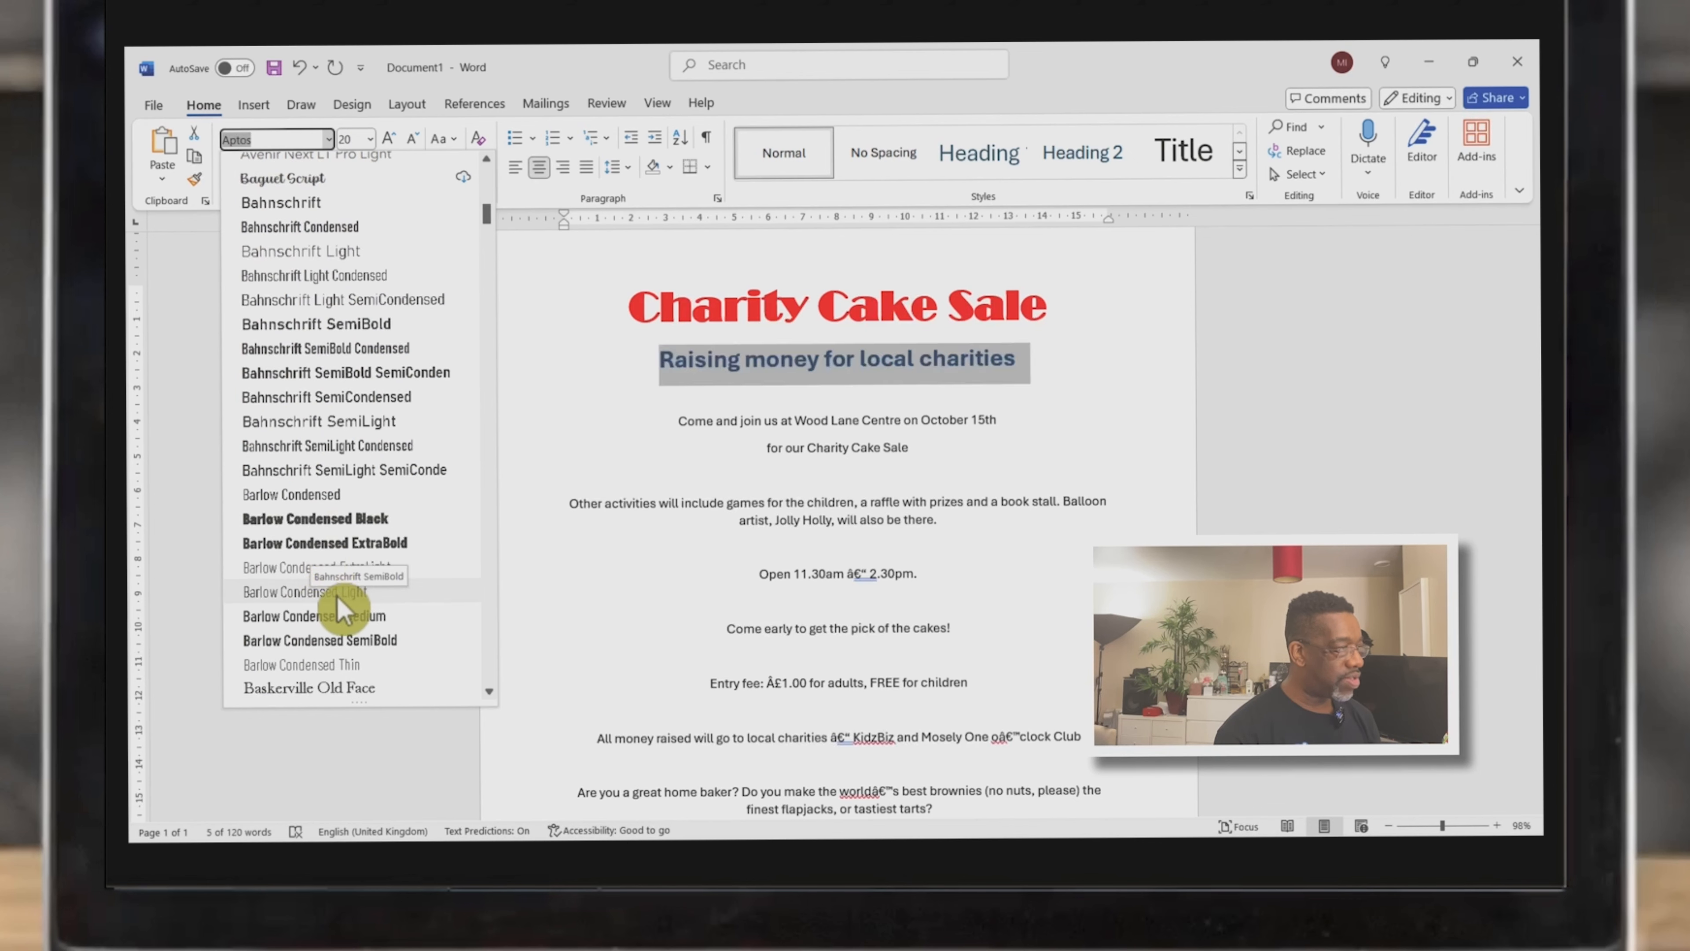
scroll(326, 586, "down", 1)
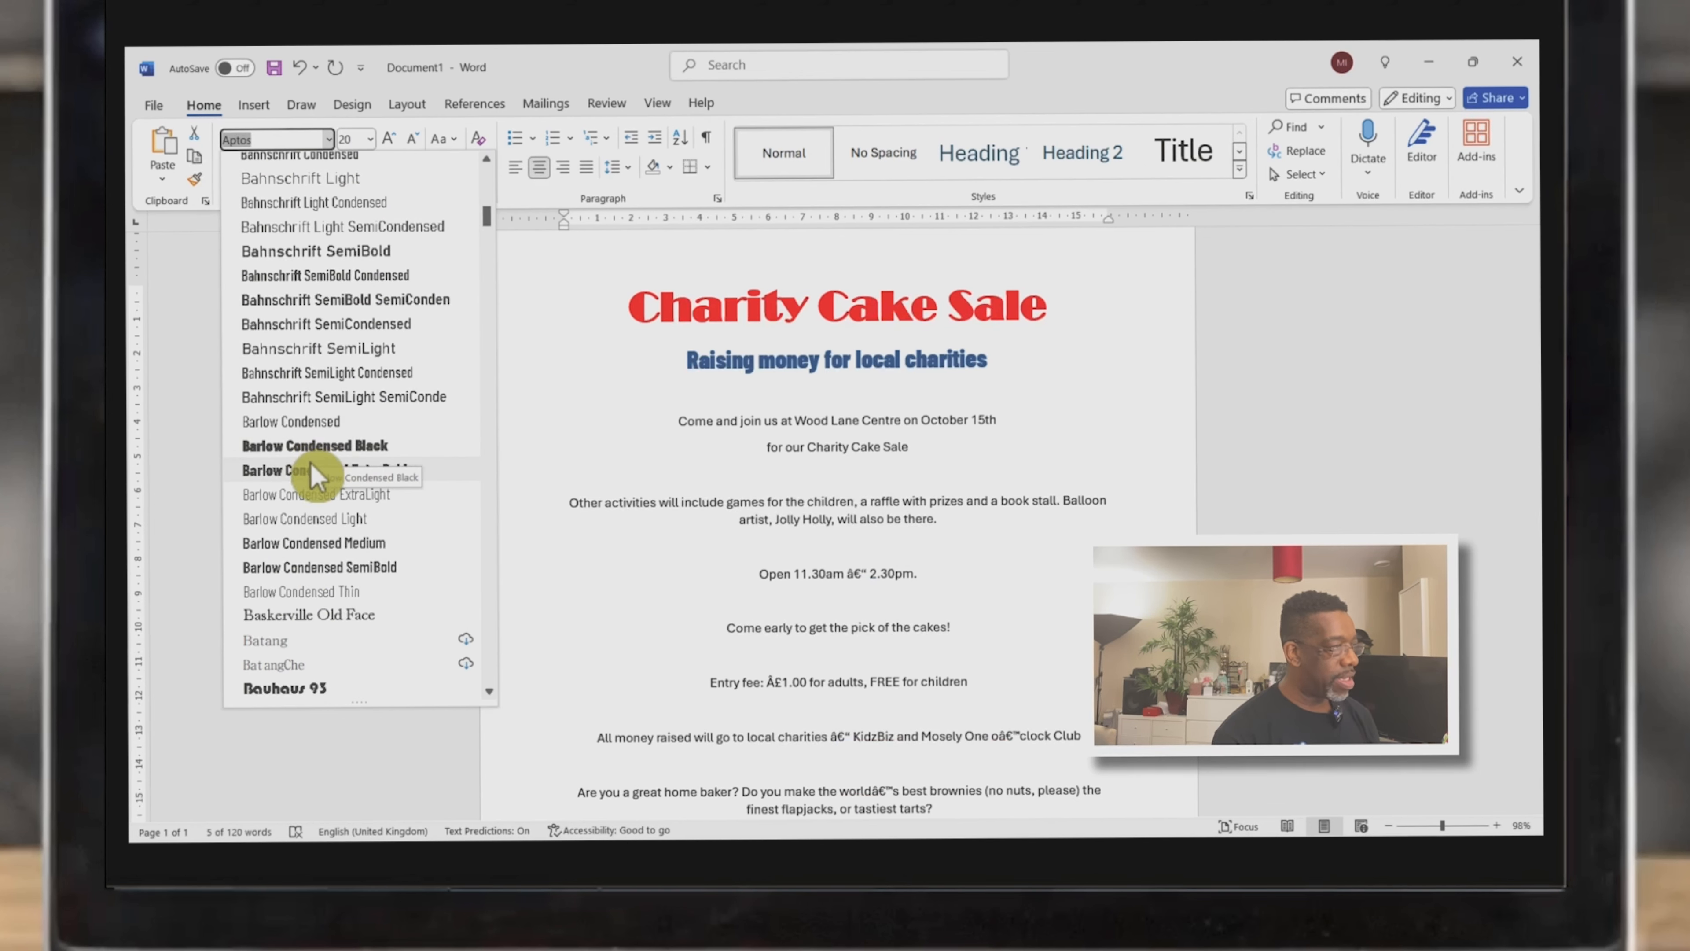
scroll(313, 566, "up", 8)
scroll(308, 560, "up", 8)
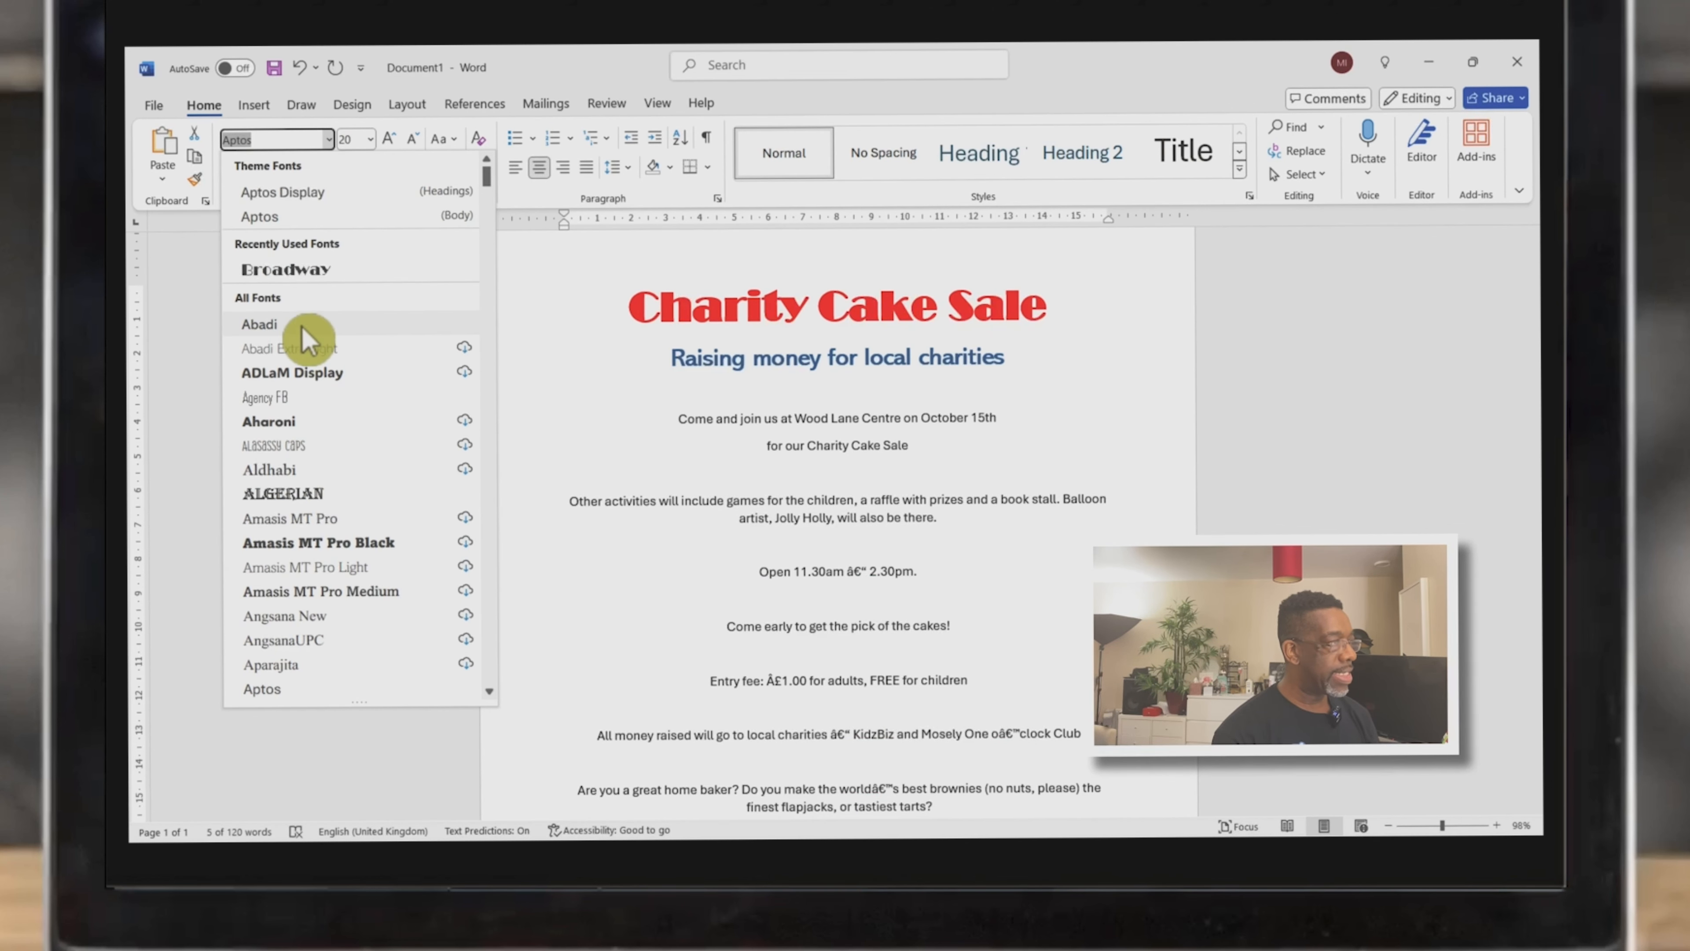
scroll(295, 512, "down", 7)
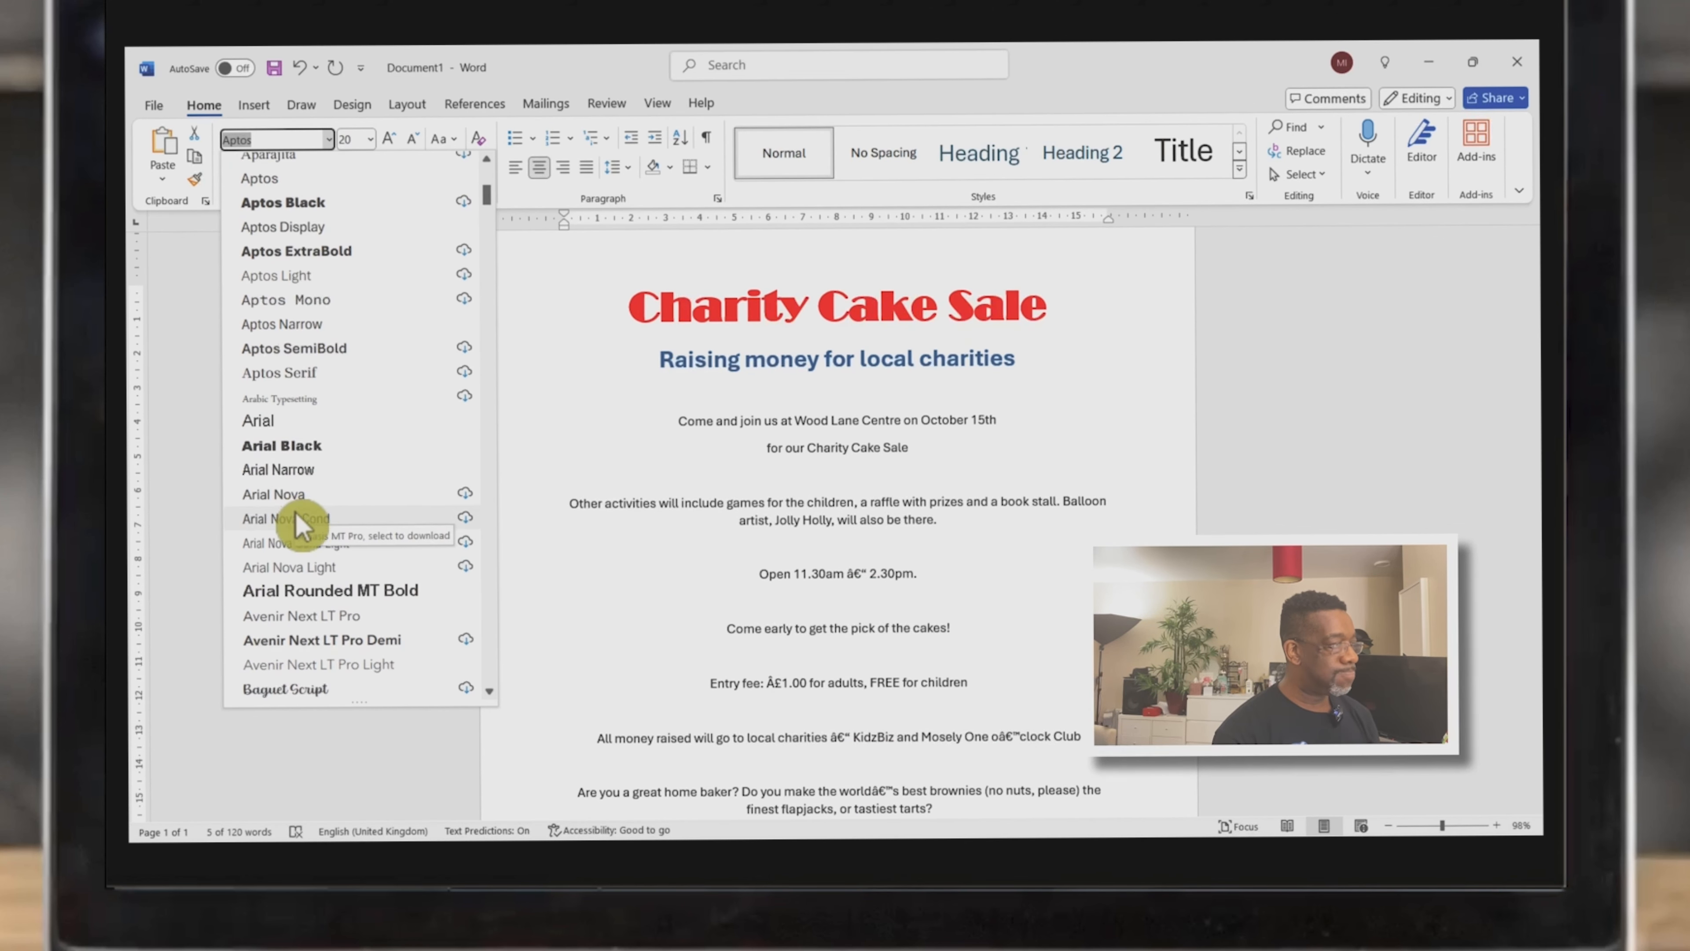
left_click(306, 444)
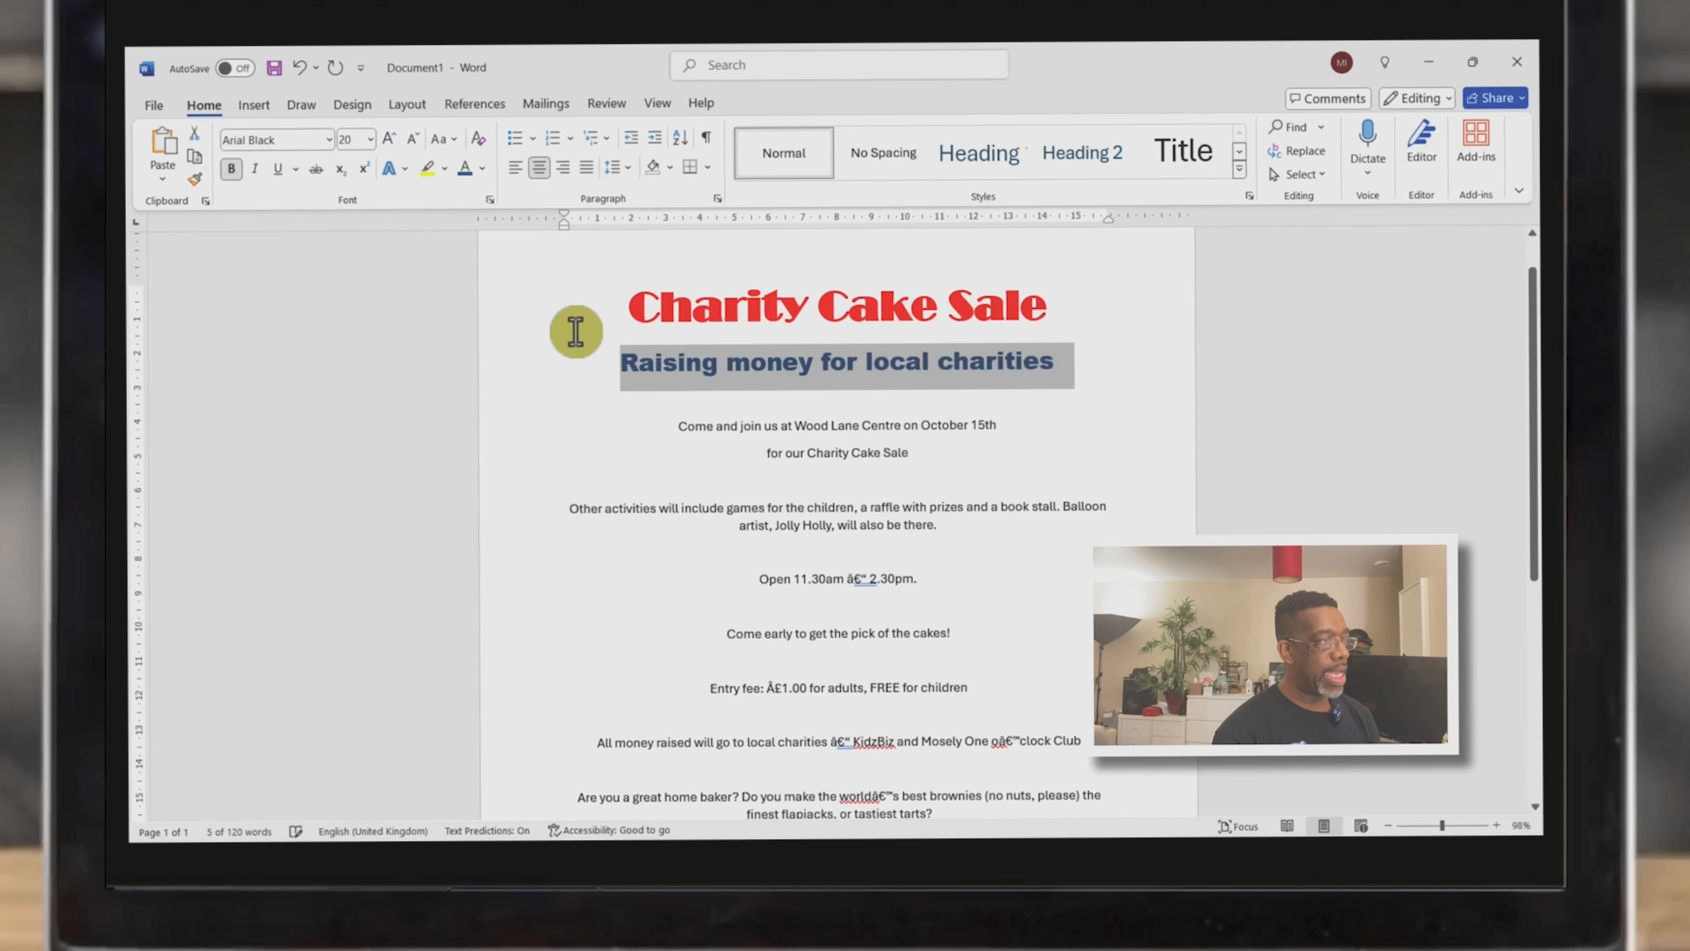
left_click(414, 140)
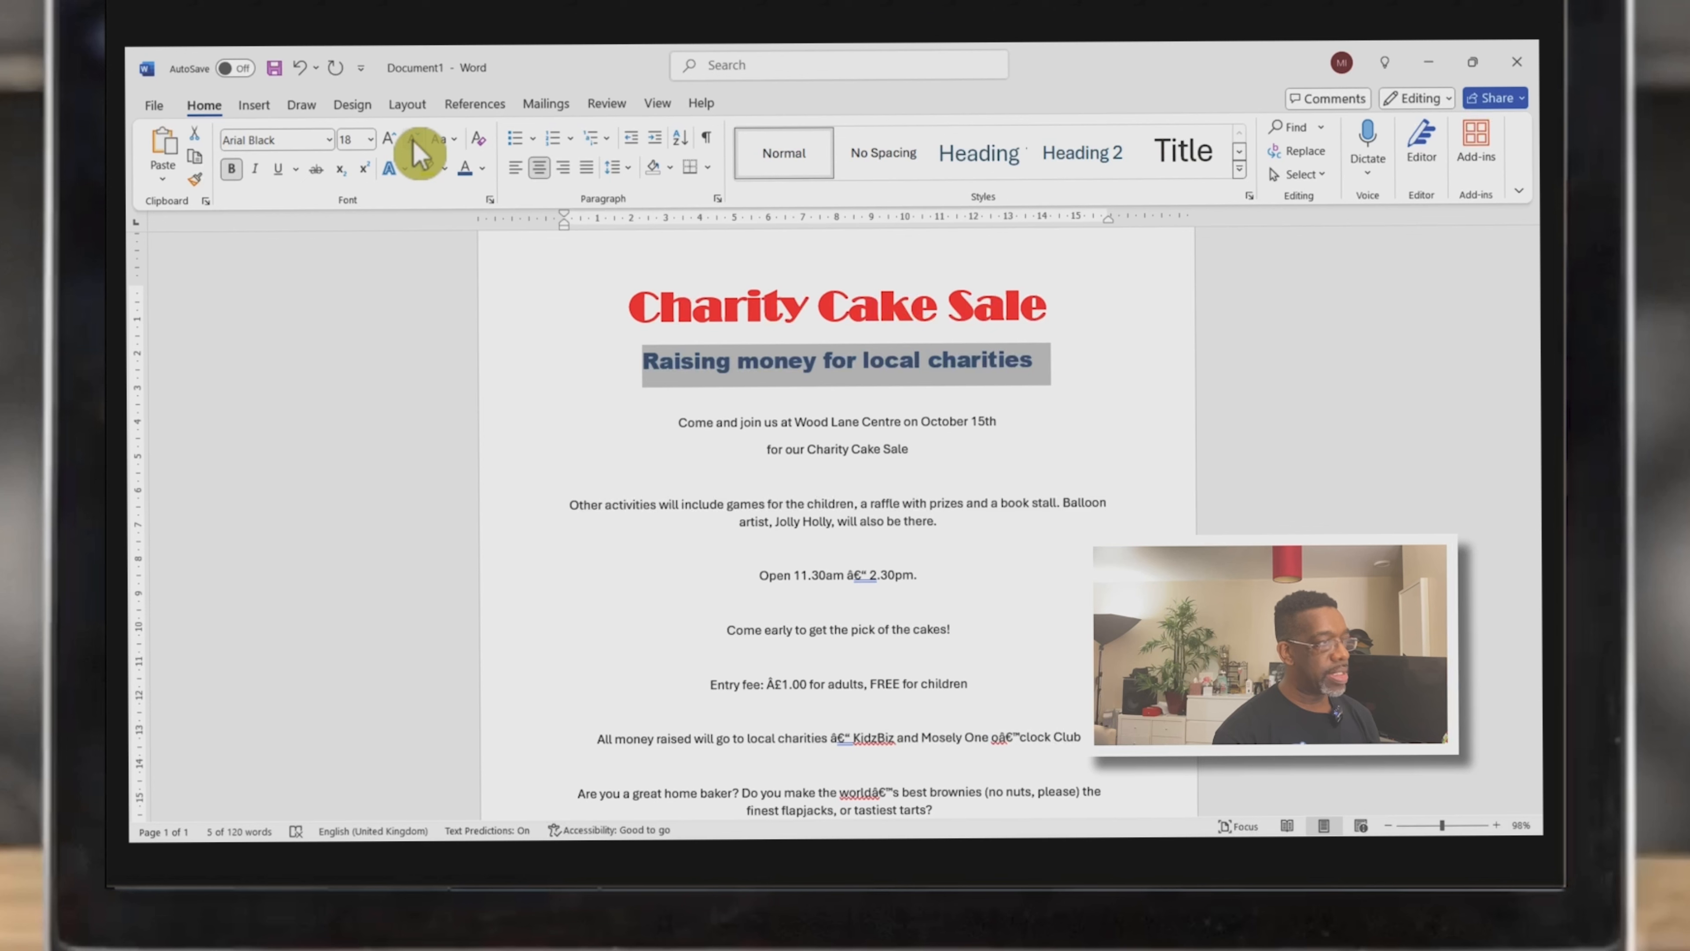
Split the invitation sentence into separate lines: "Come and join us", "at Wood Lane Centre" and "on October 15th"
left_click(864, 427)
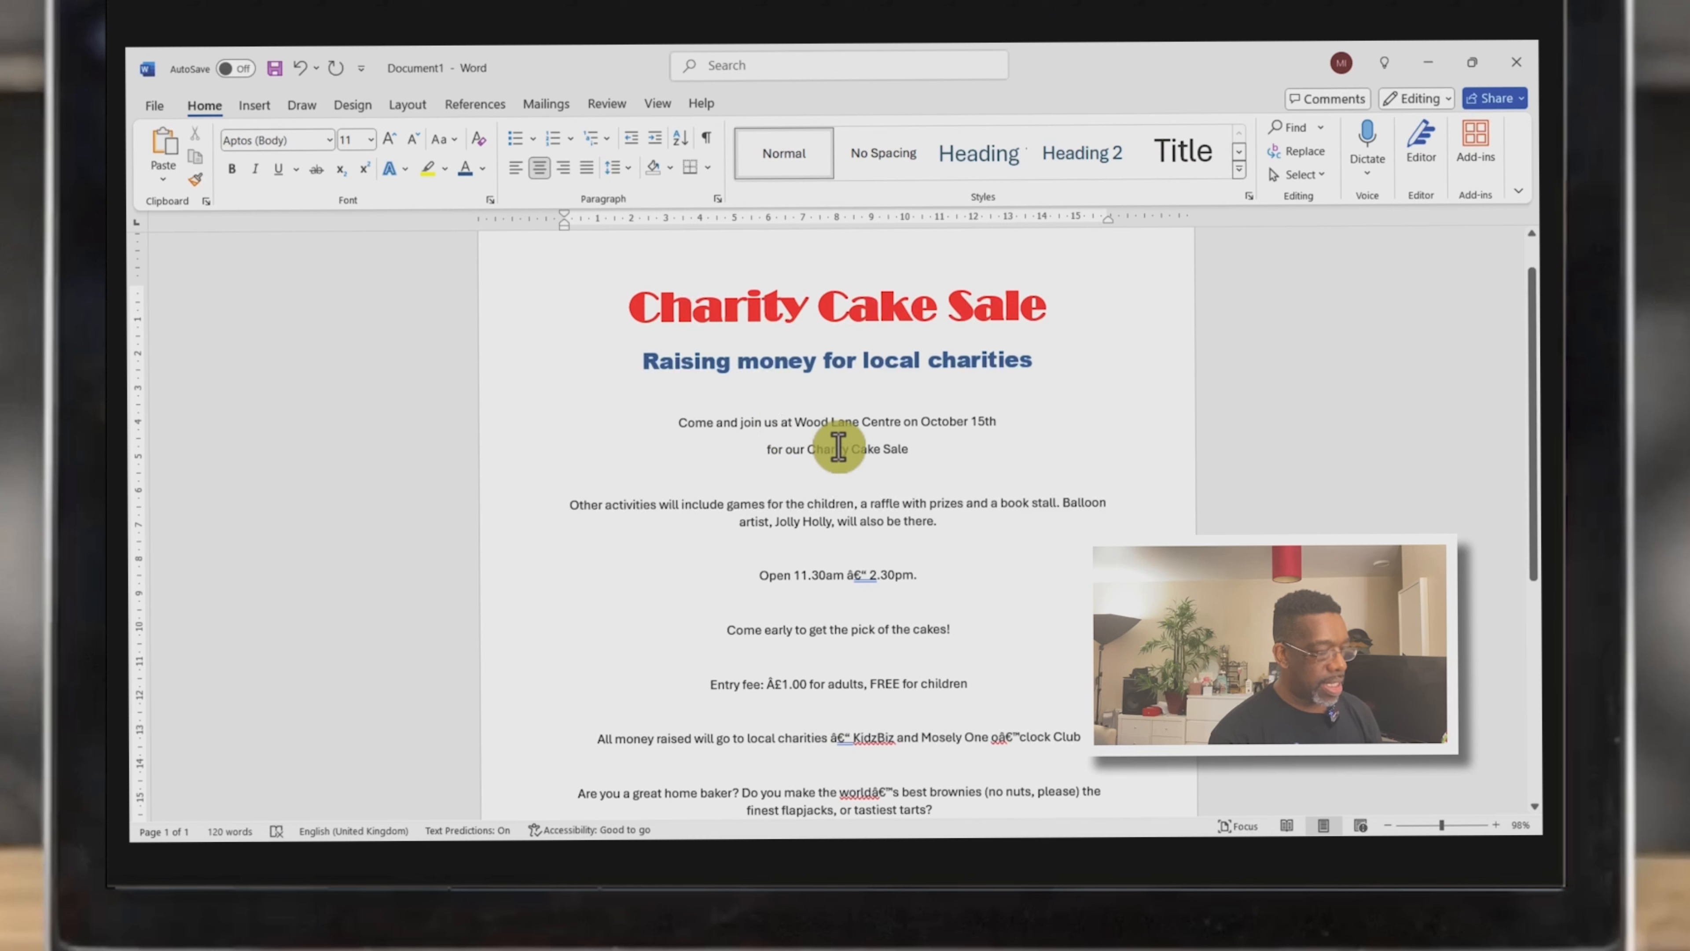
key("Return")
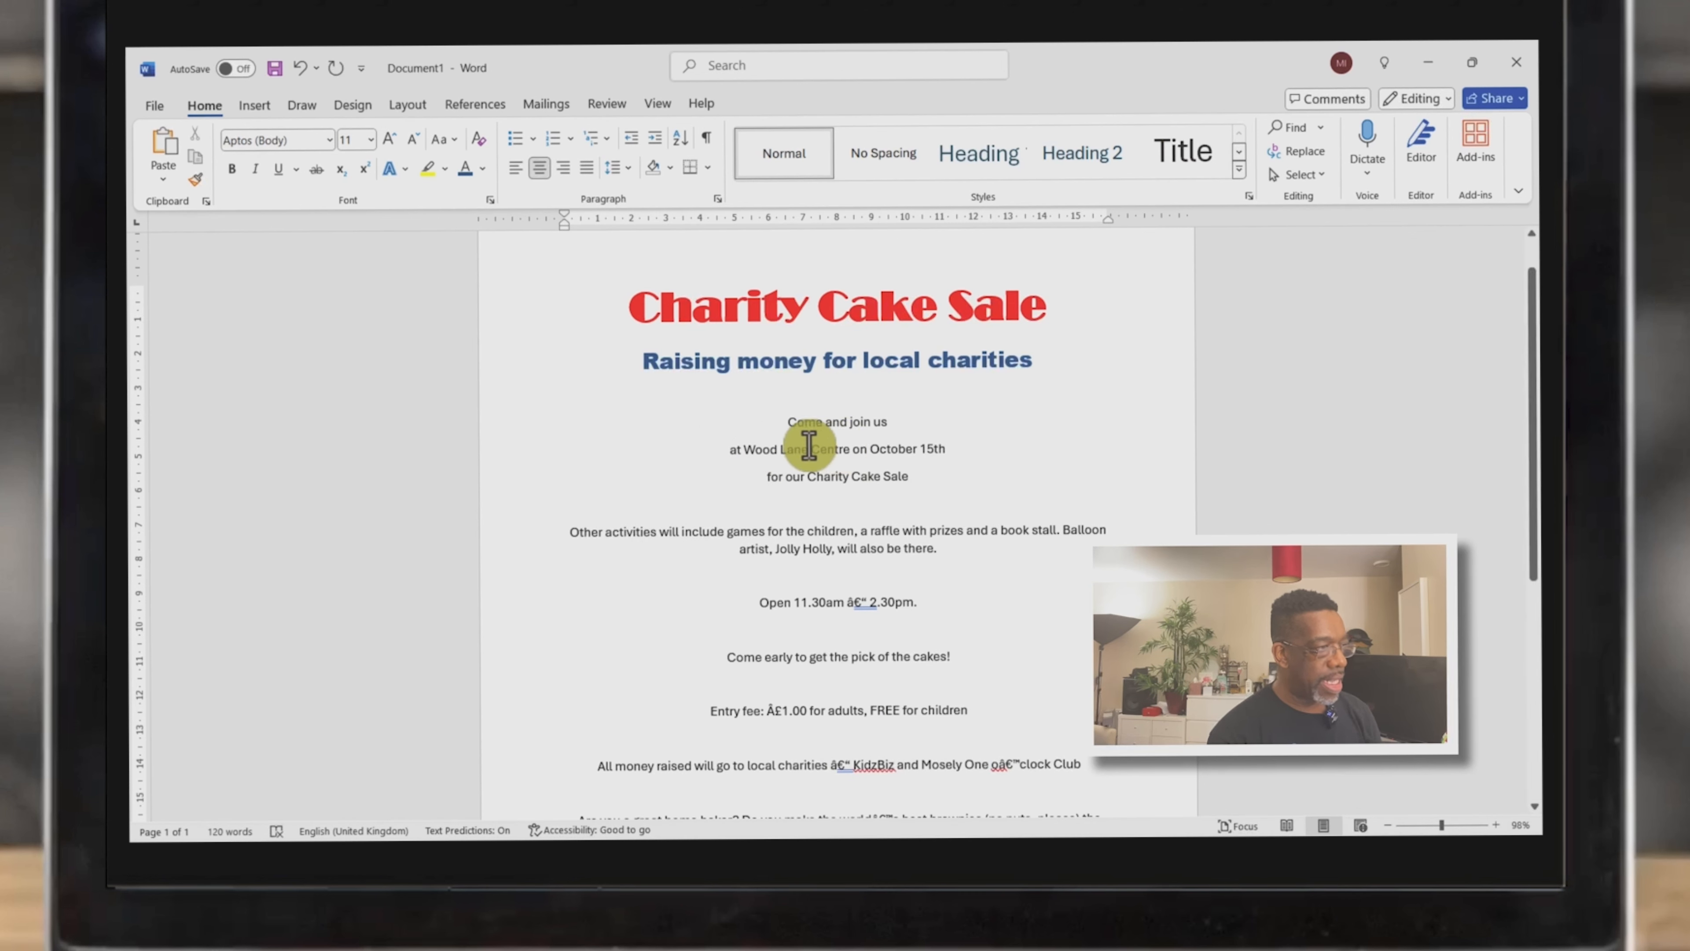
left_click(854, 448)
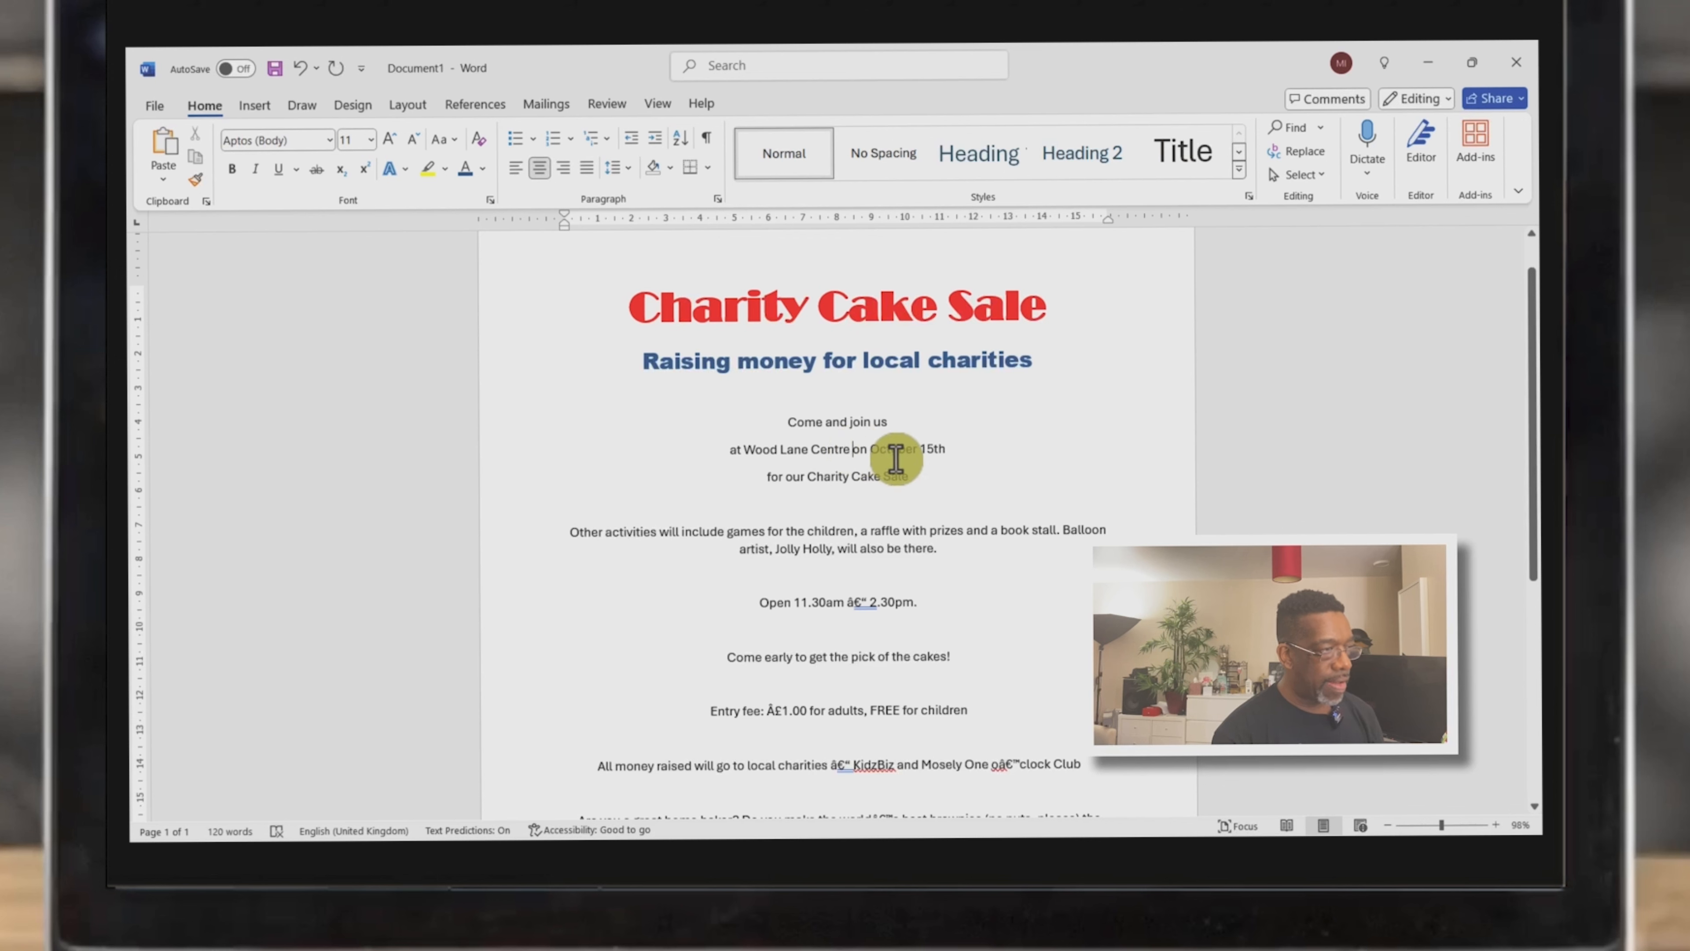
key("Return")
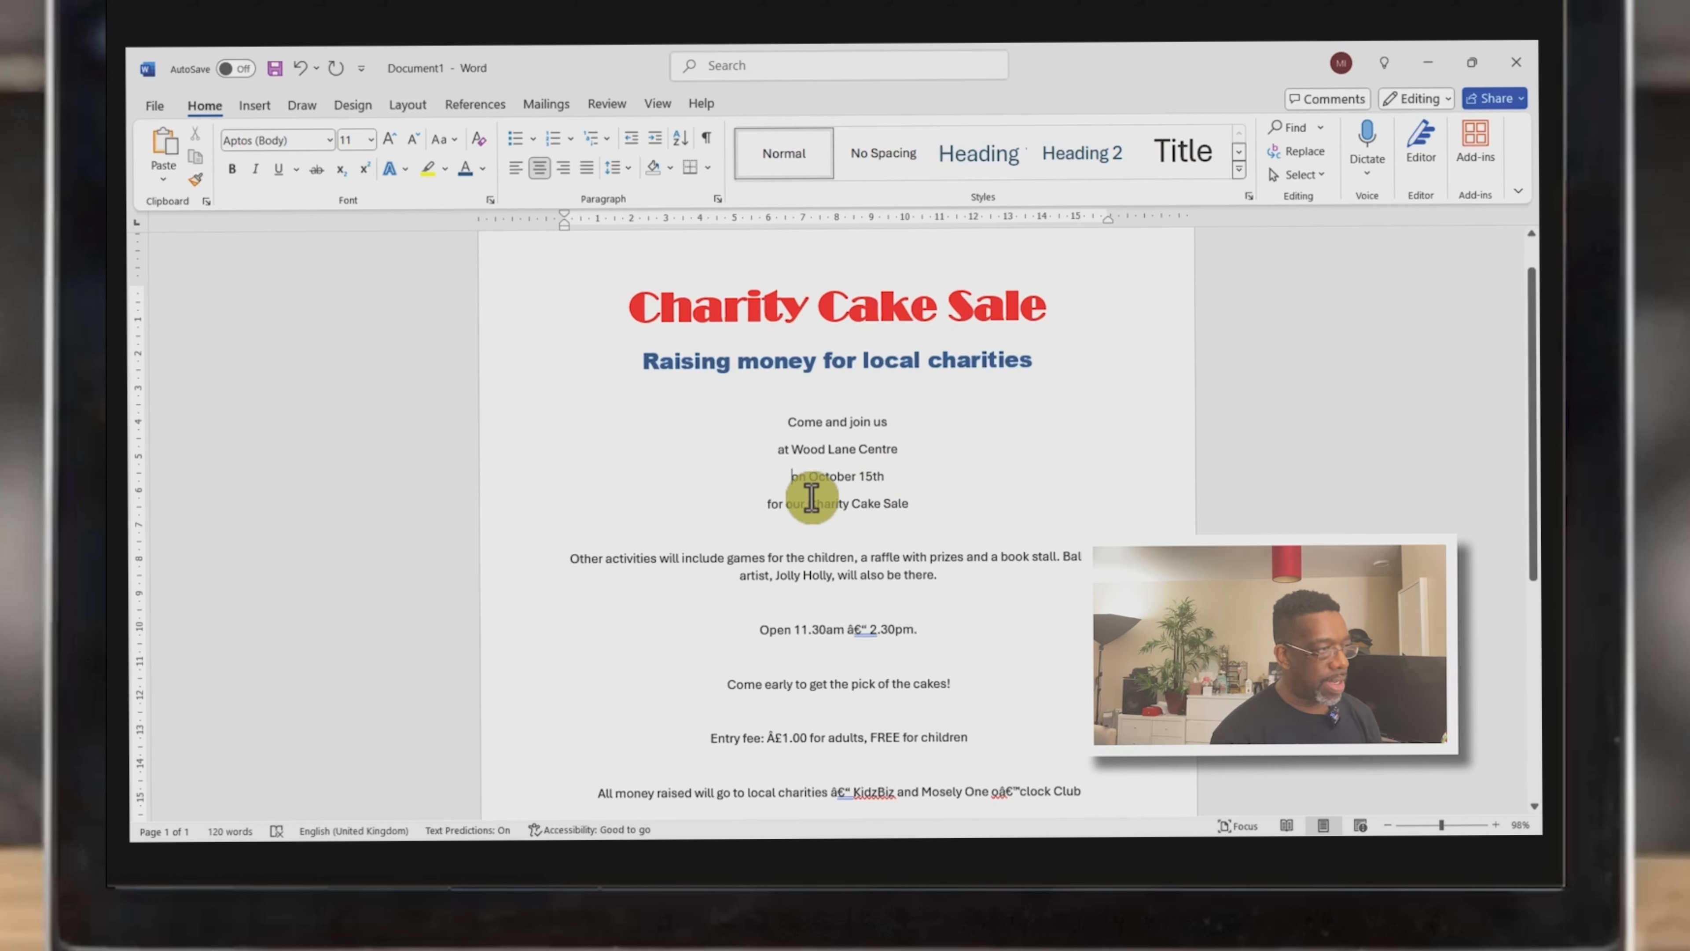
Enlarge the "Come and join us" line to font size 28 and colour it standard red
left_click_drag(785, 421, 887, 421)
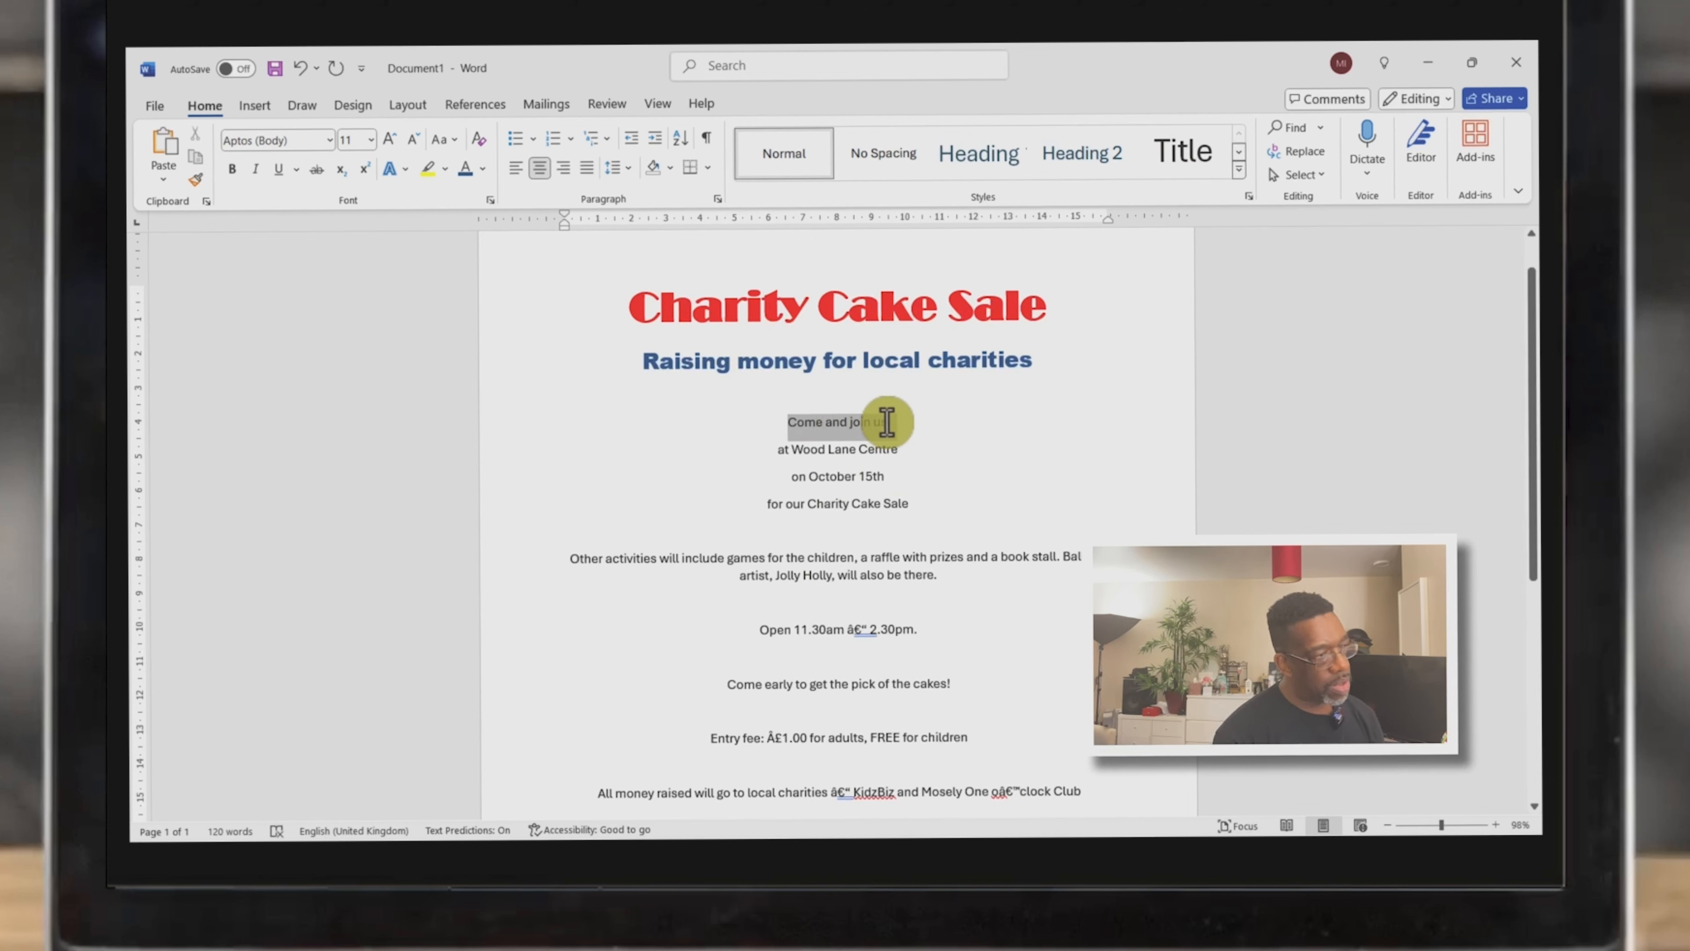
left_click(391, 140)
left_click(391, 140)
left_click(392, 140)
left_click(391, 140)
left_click(391, 140)
left_click(391, 139)
left_click(391, 140)
left_click(391, 140)
left_click(391, 140)
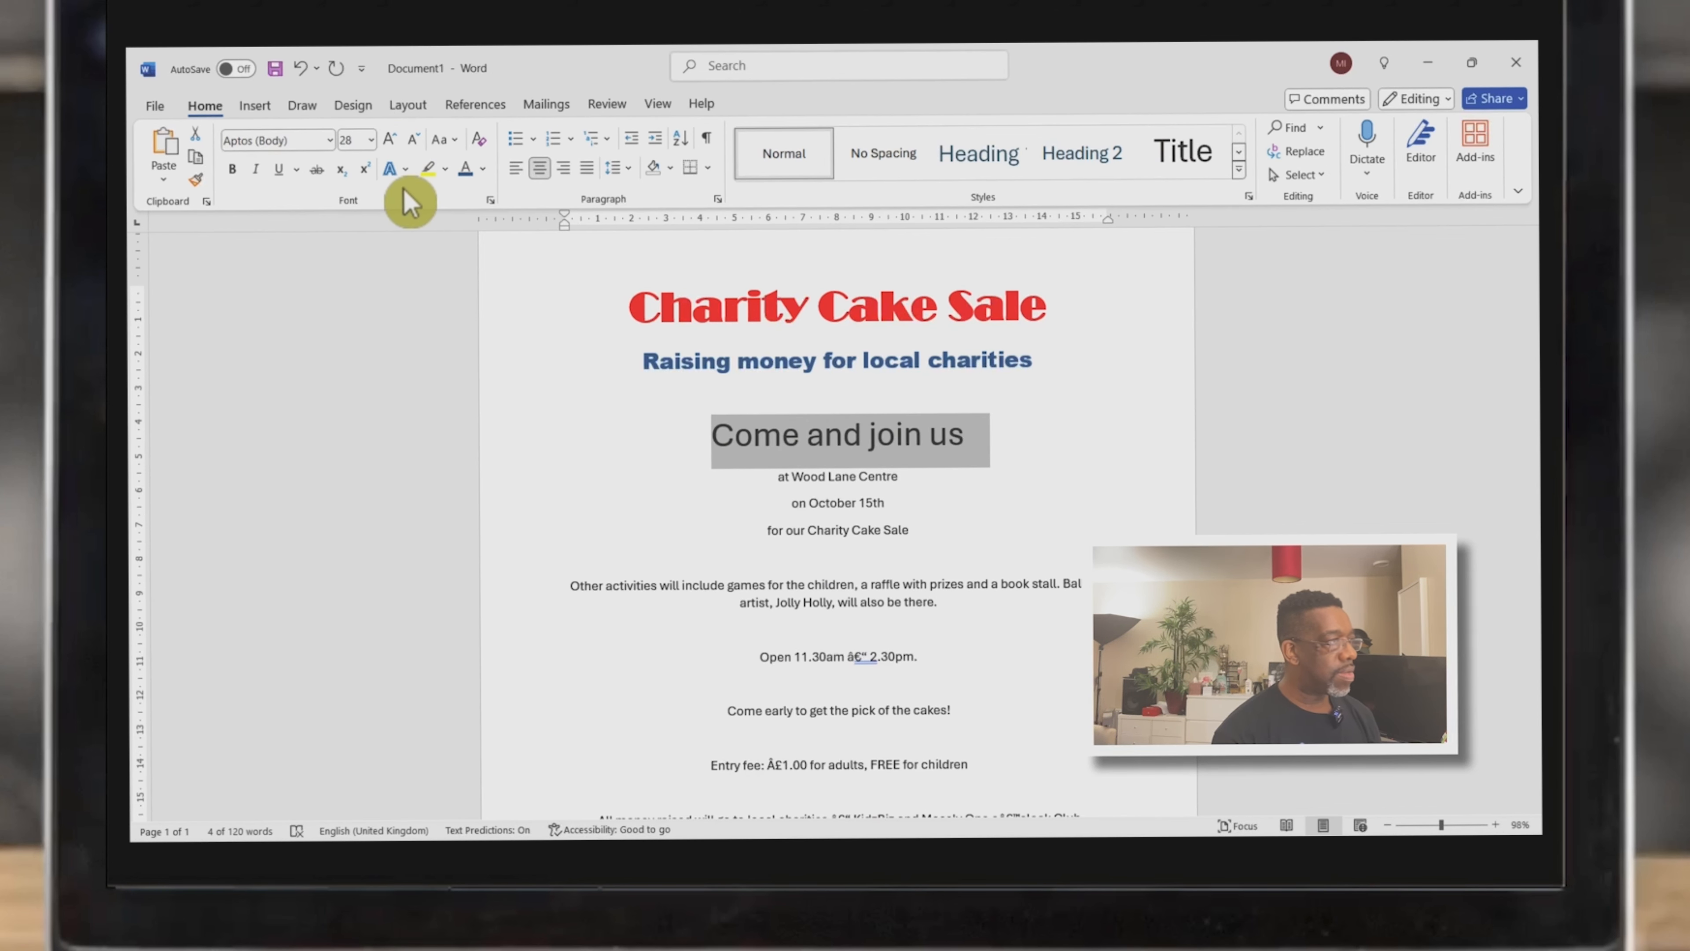
left_click(483, 168)
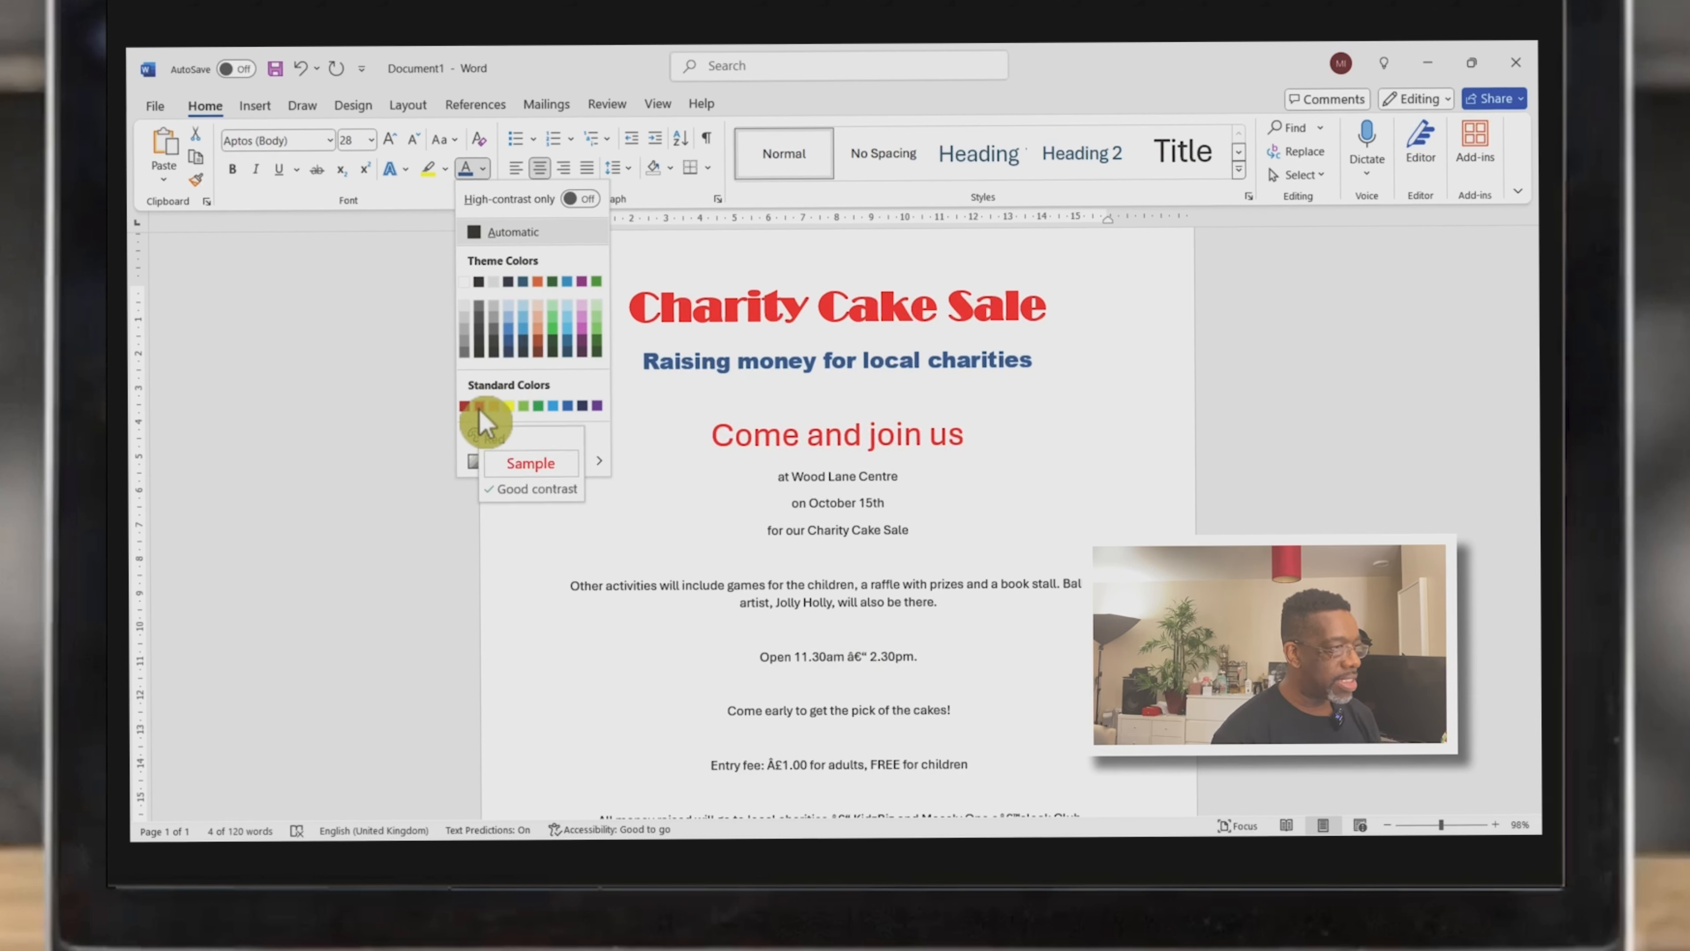
Make the "at Wood Lane Centre" line bold and change its font to Arial
left_click(707, 491)
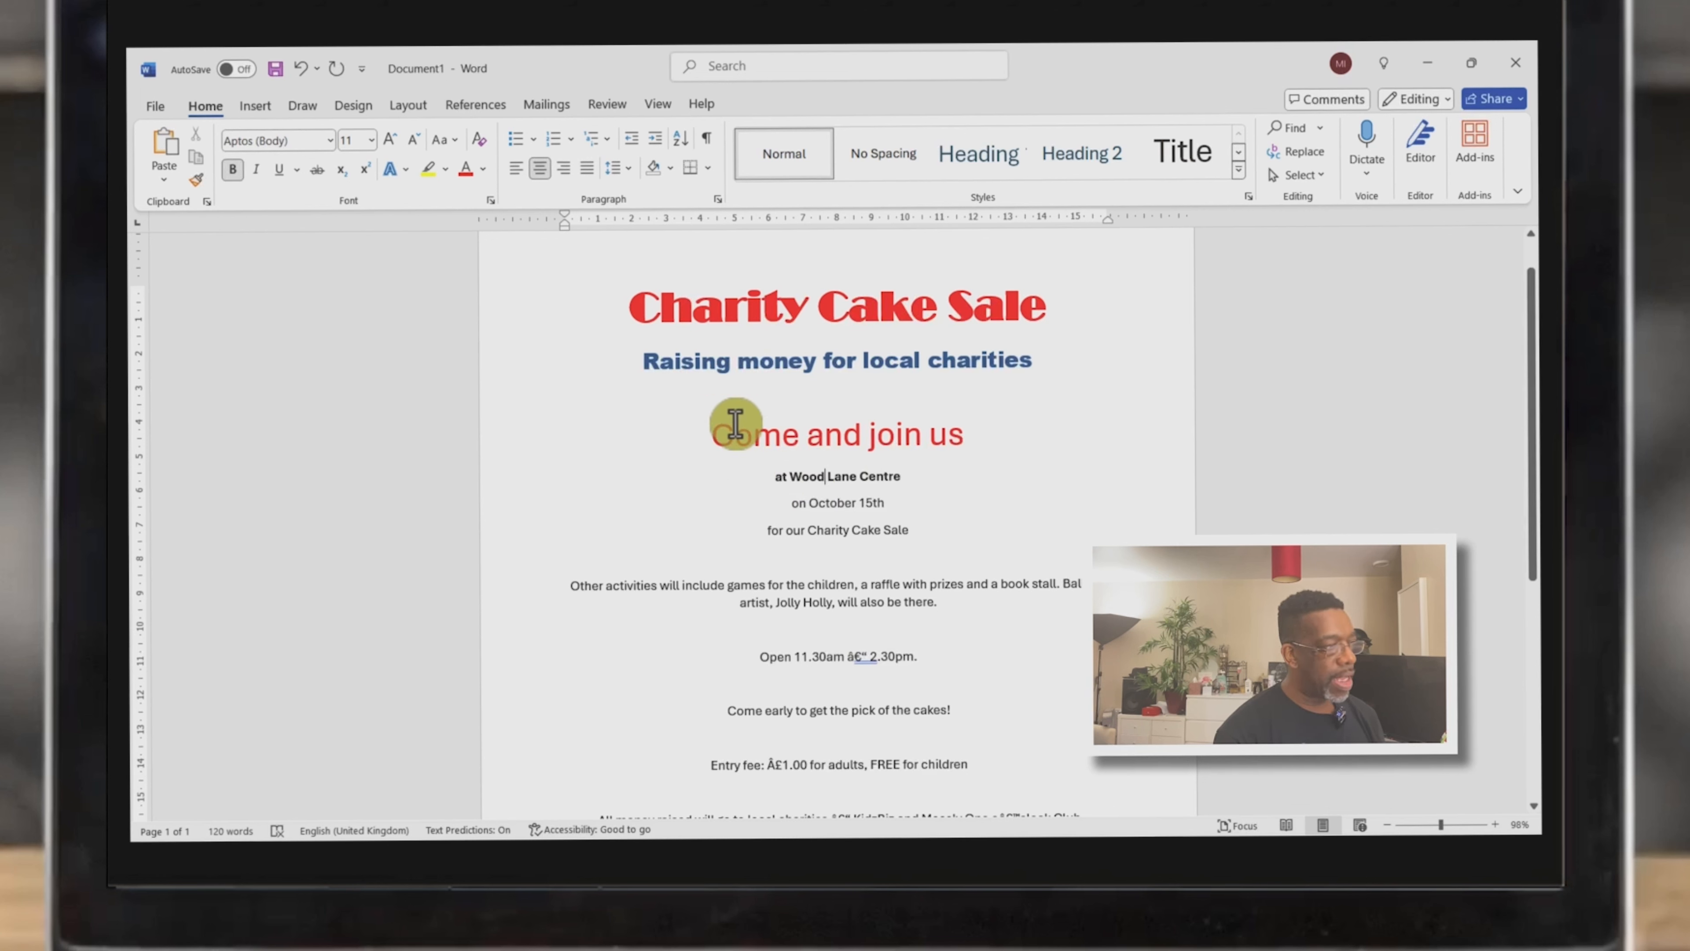
left_click(697, 368)
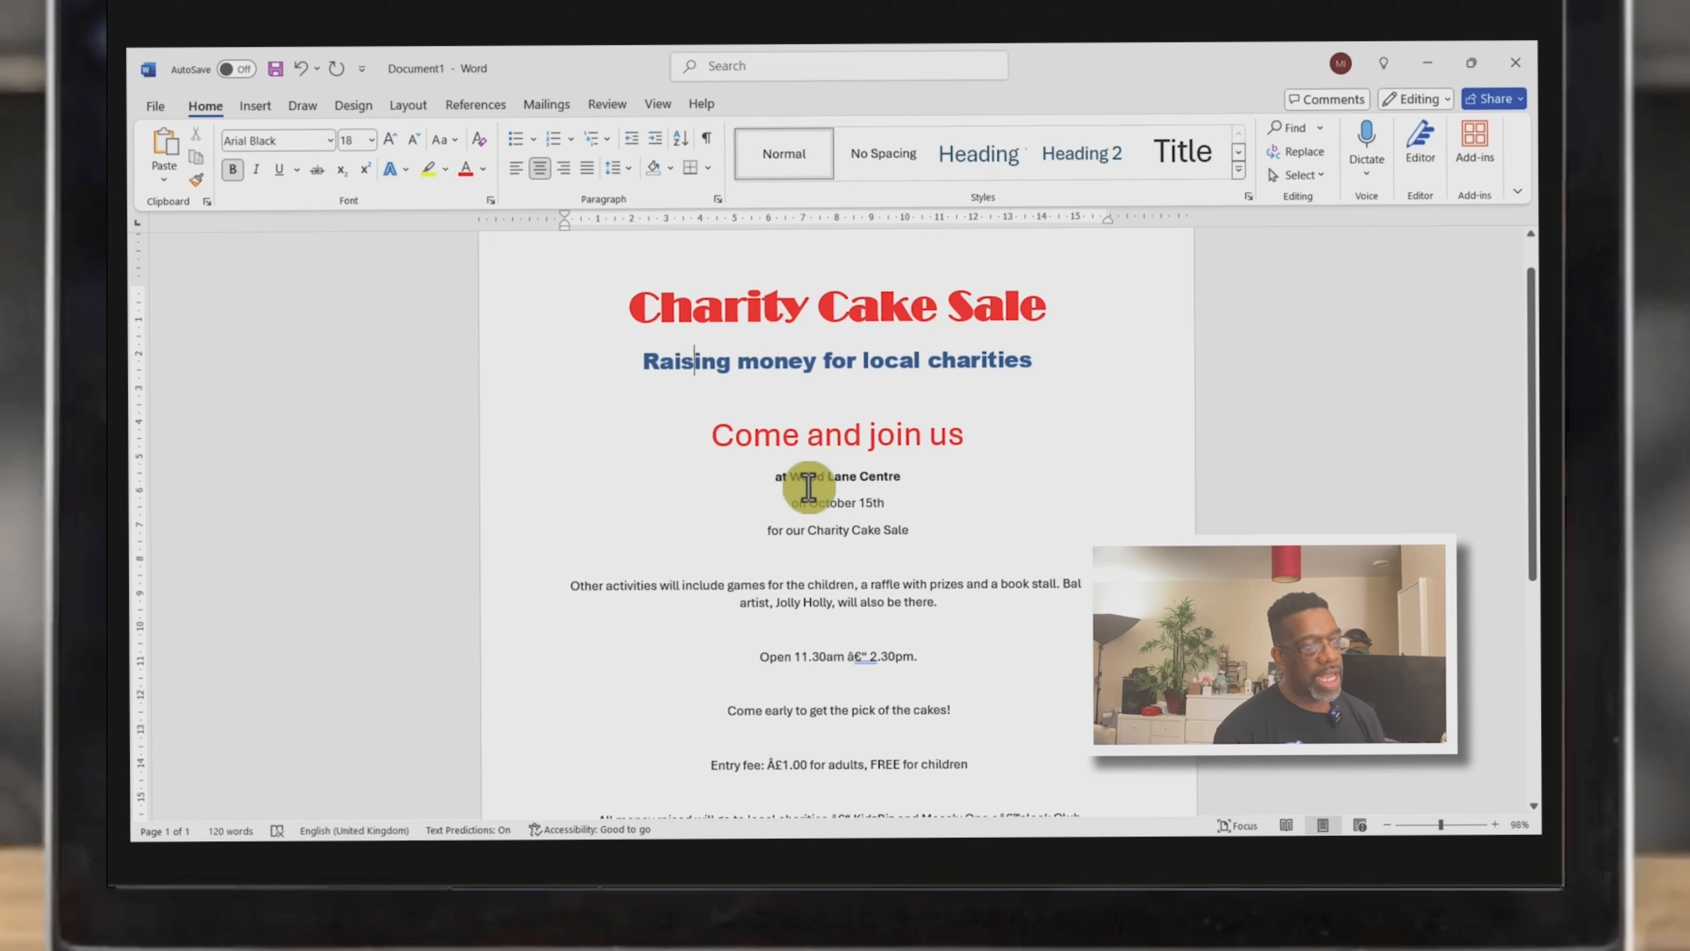
left_click_drag(909, 476, 776, 478)
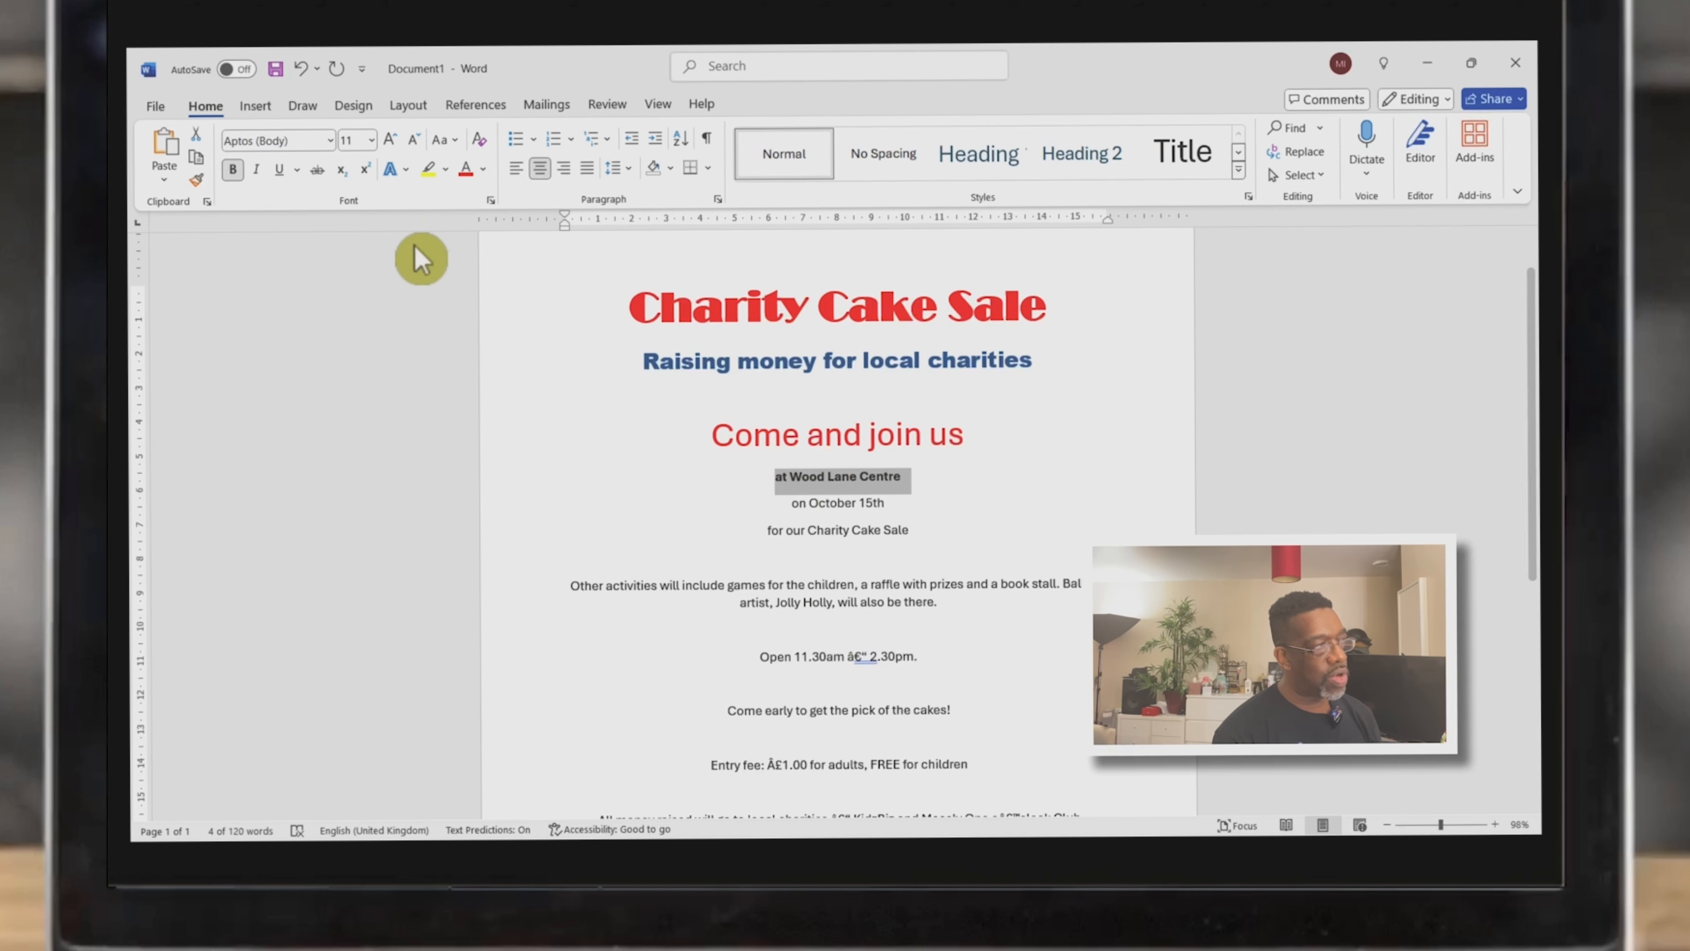
left_click(727, 363)
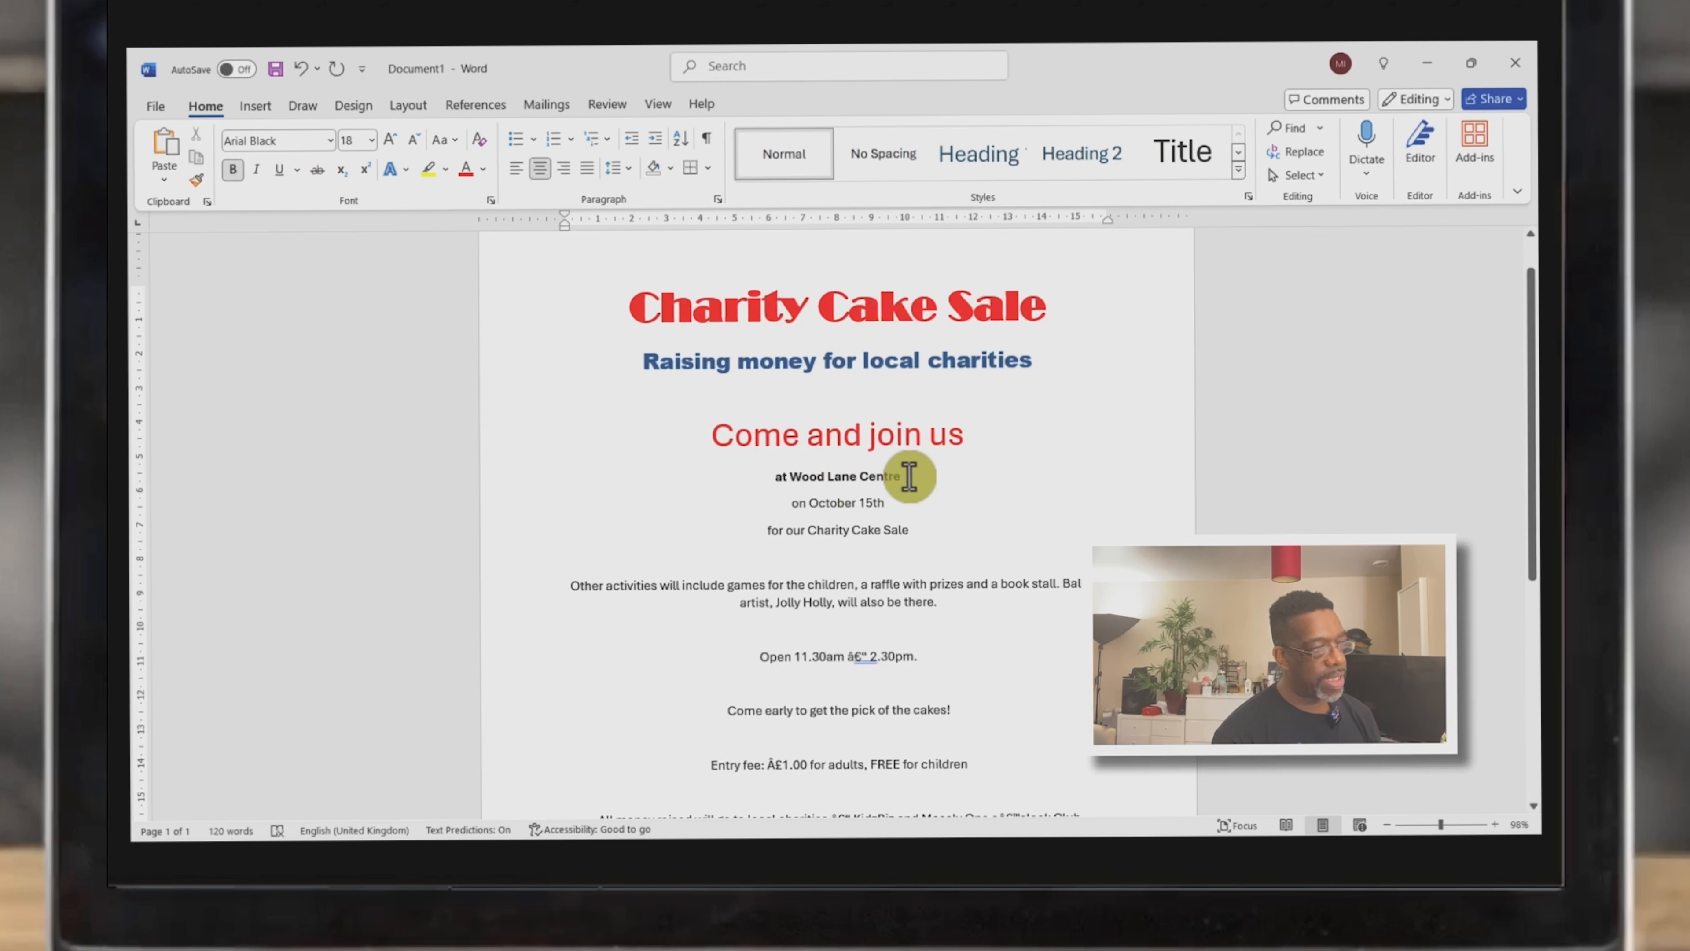
left_click_drag(910, 476, 773, 477)
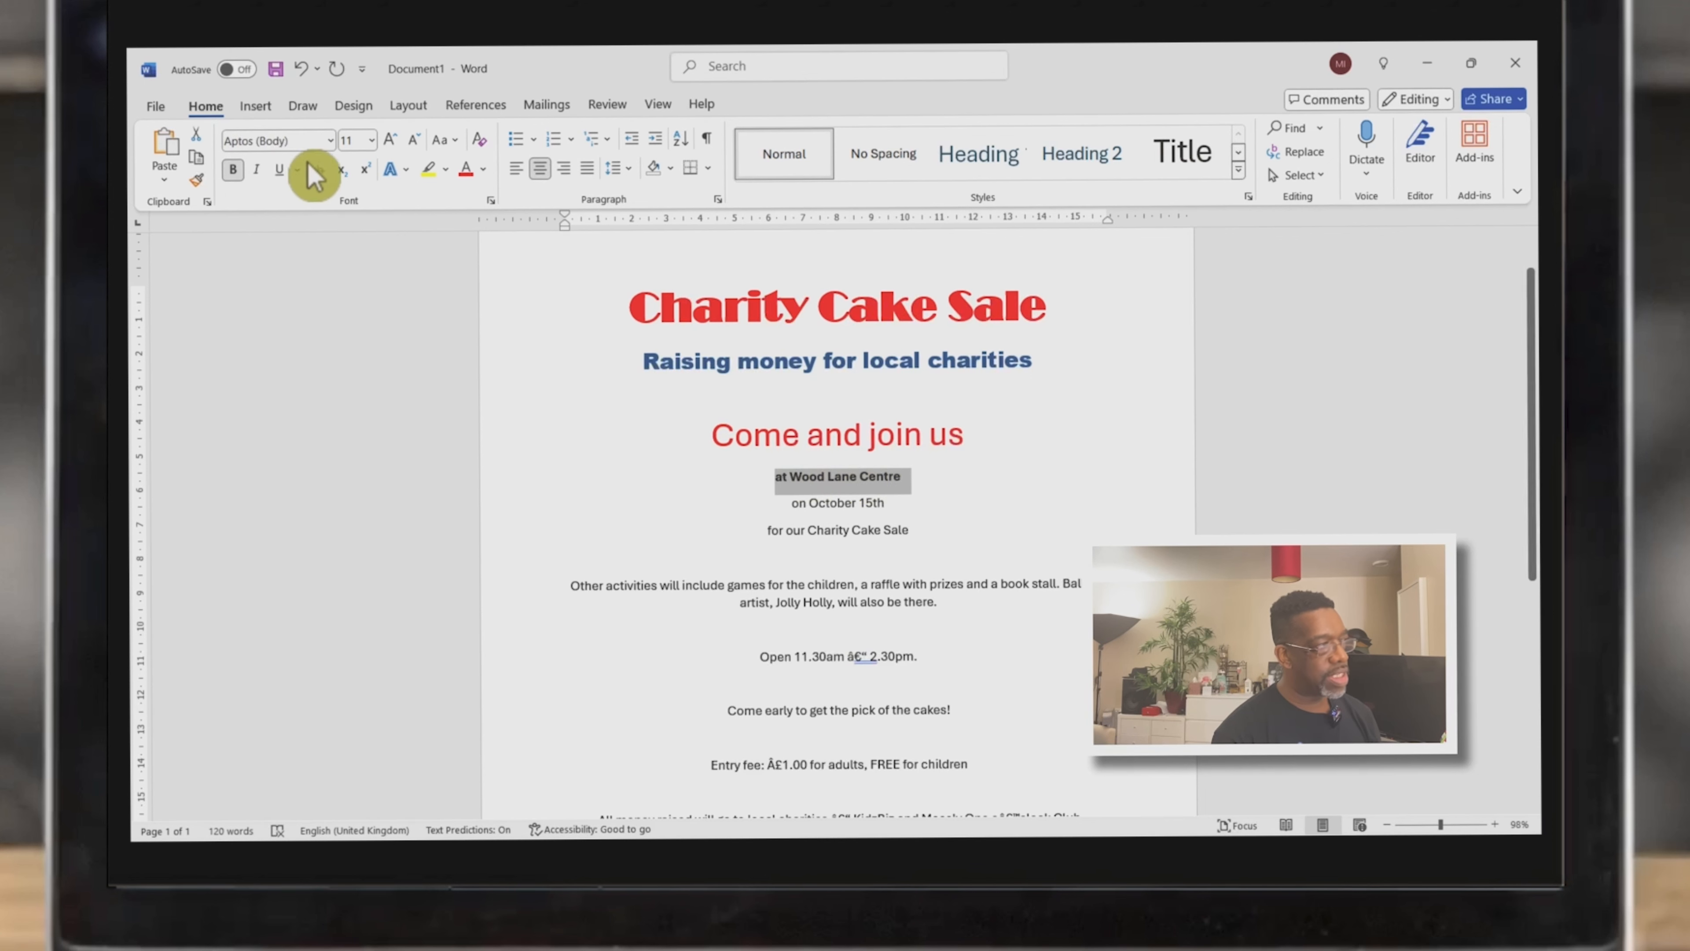
left_click(330, 141)
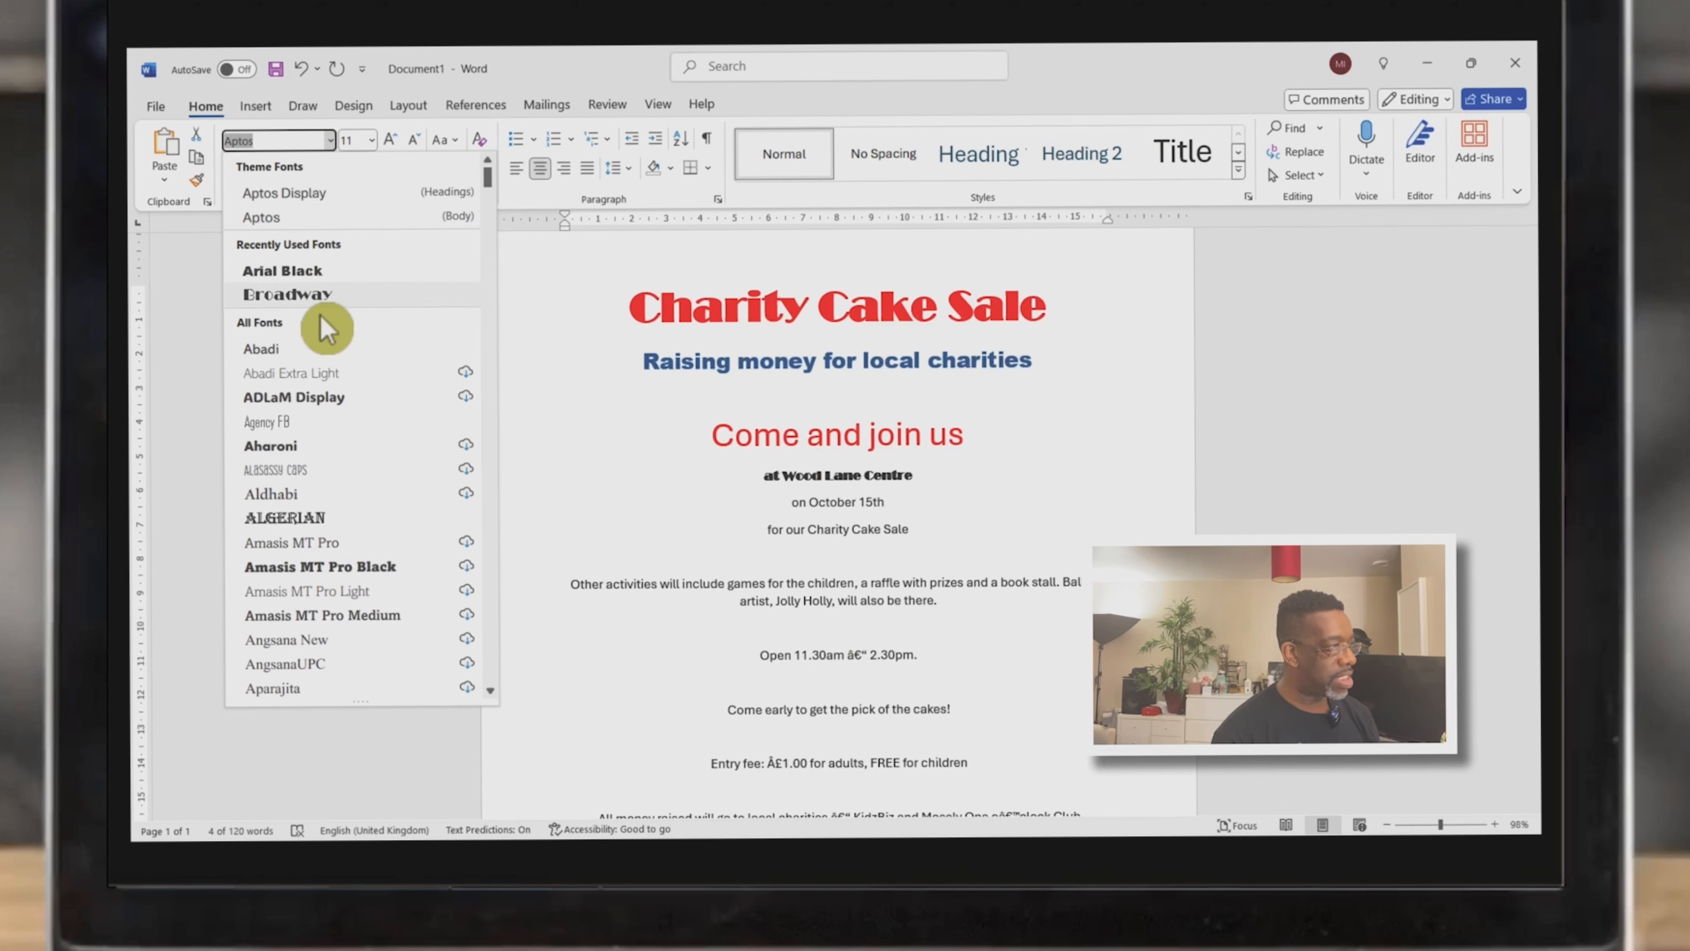
scroll(332, 372, "down", 8)
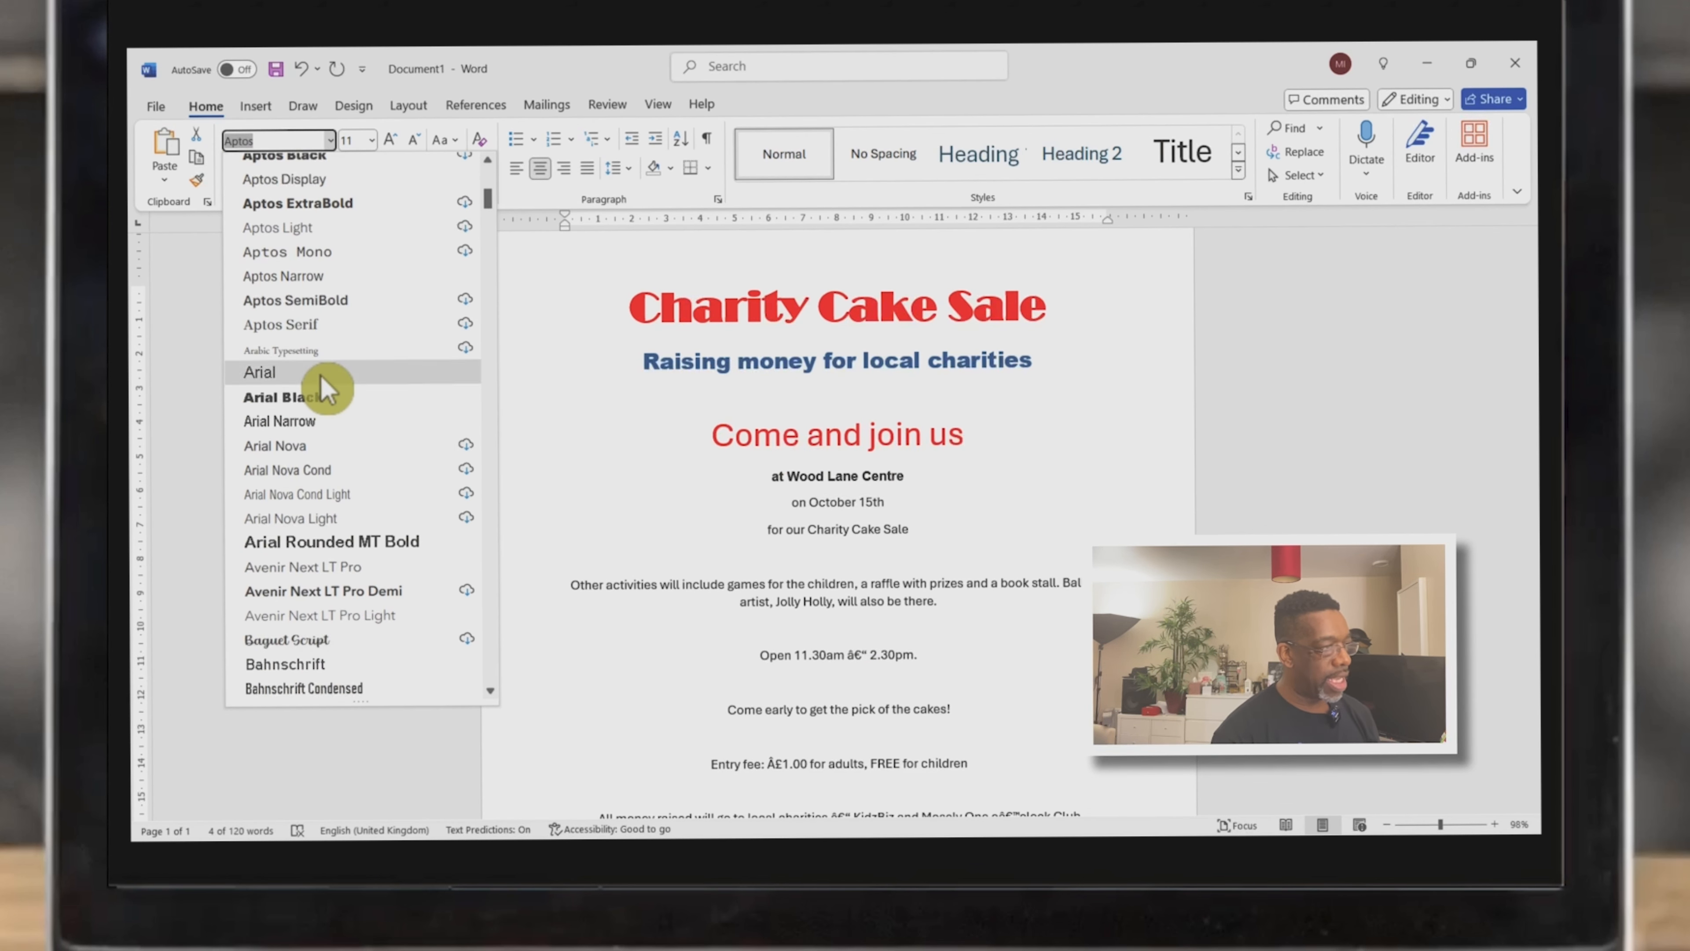
left_click(321, 374)
left_click(765, 496)
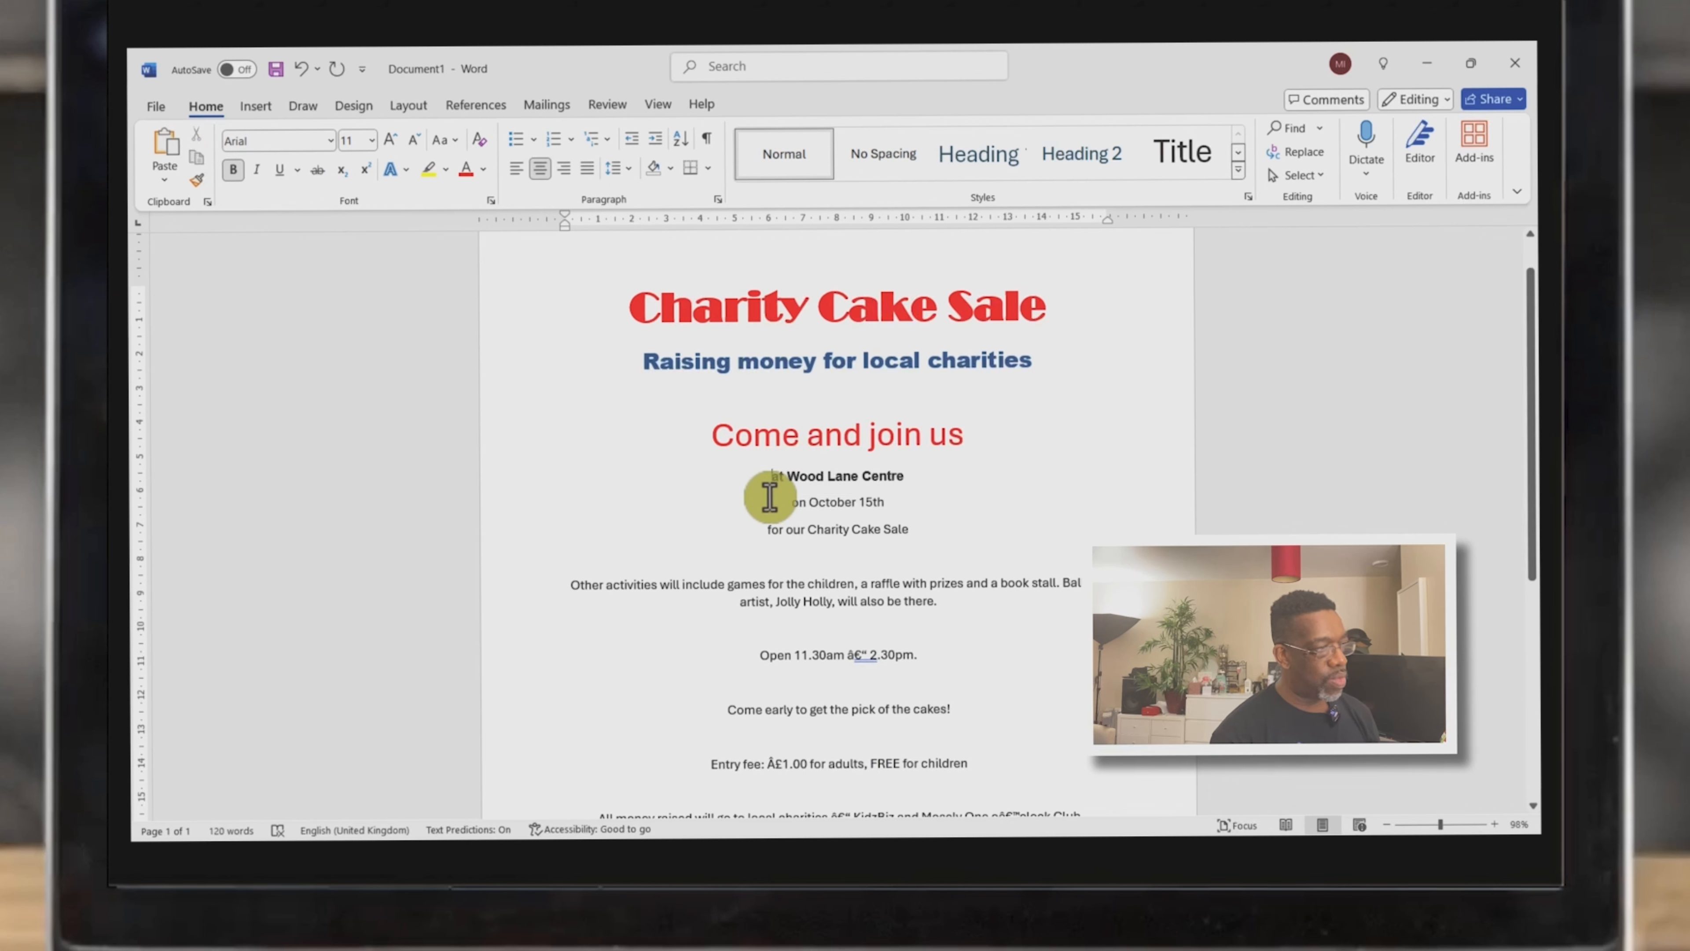
Change the font of all text from "on October 15th" to the end of the document to Arial
left_click_drag(792, 505, 1060, 635)
scroll(922, 665, "down", 4)
scroll(922, 669, "down", 1)
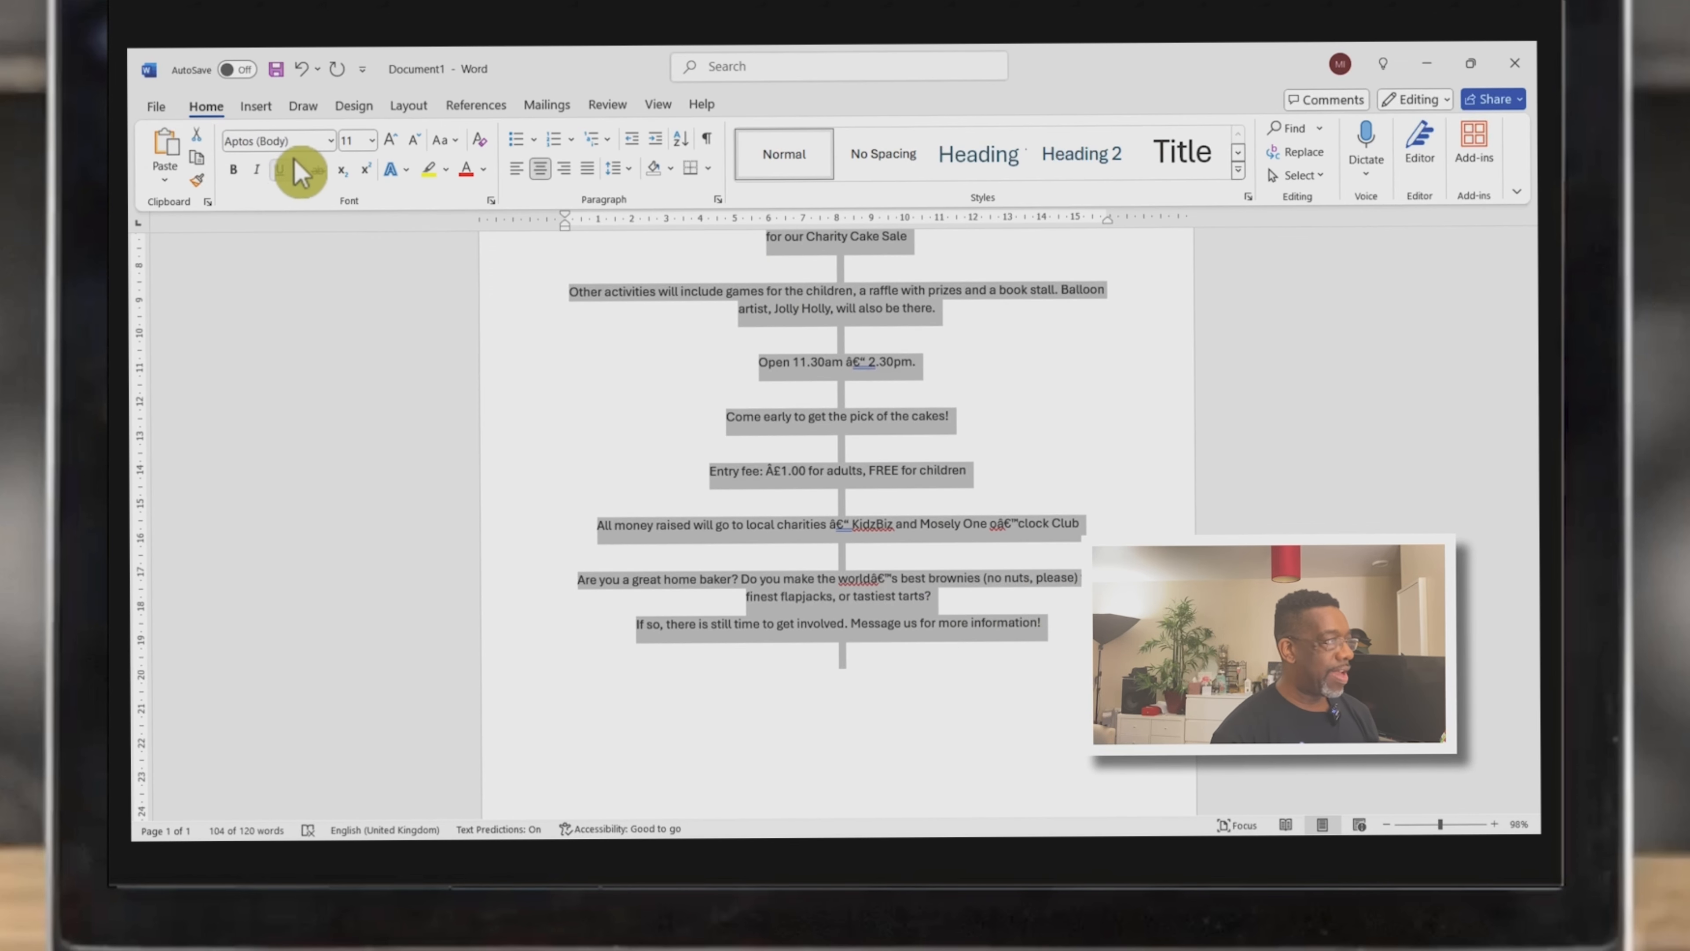
left_click(329, 142)
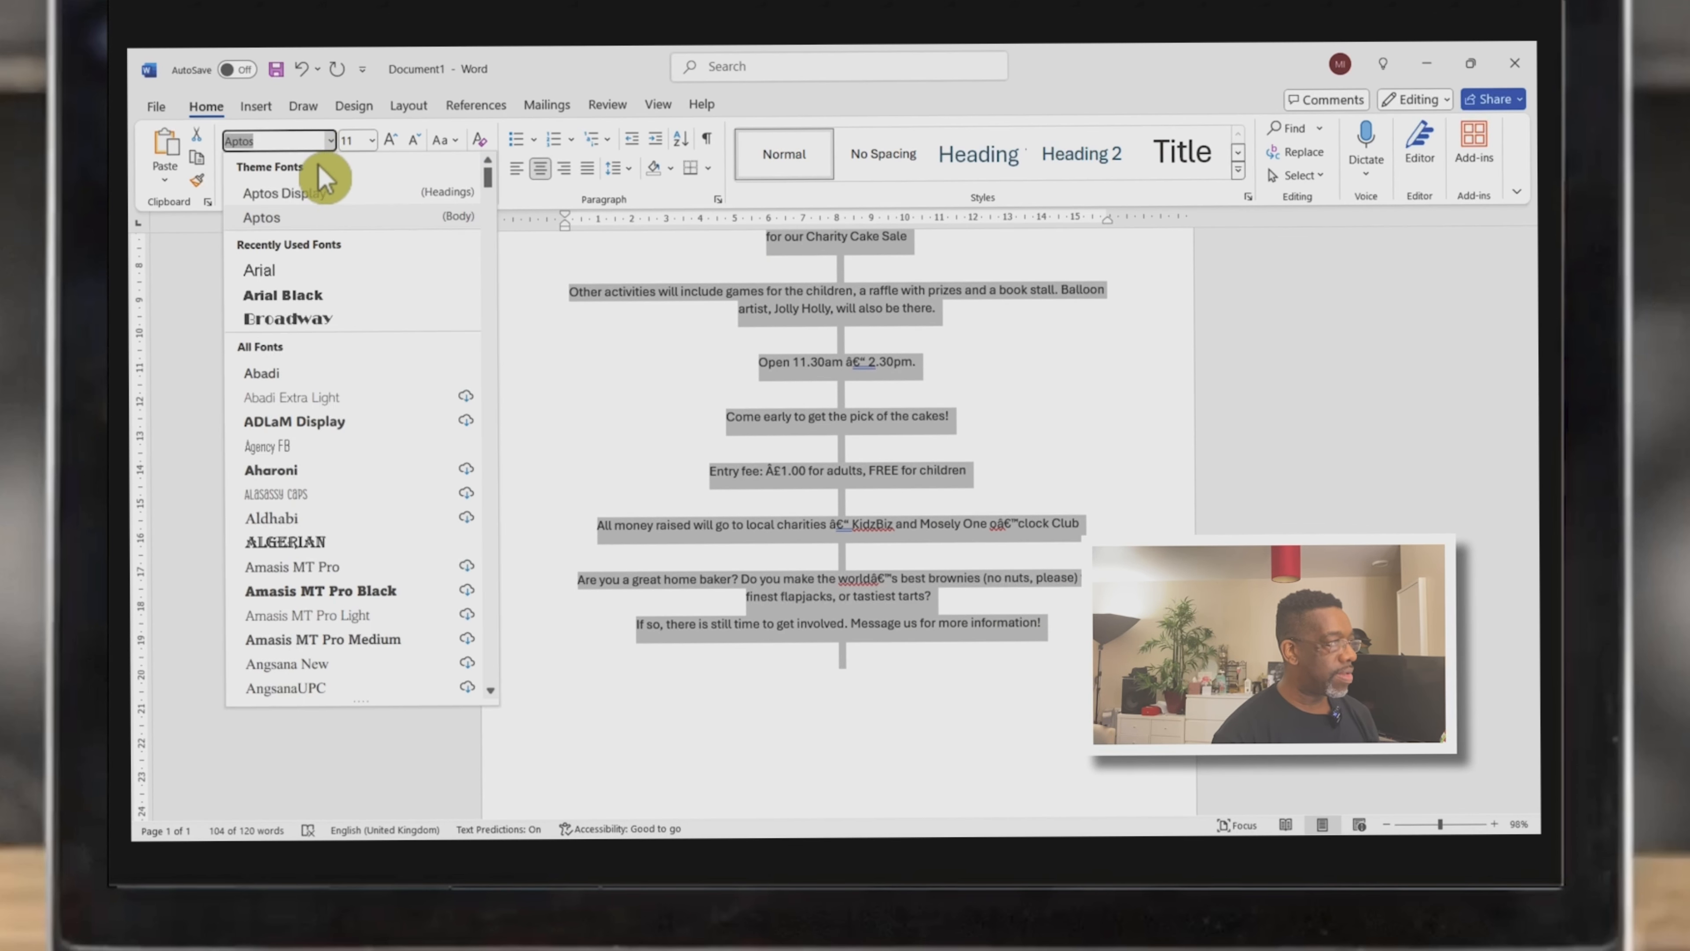
left_click(286, 270)
scroll(765, 546, "up", 5)
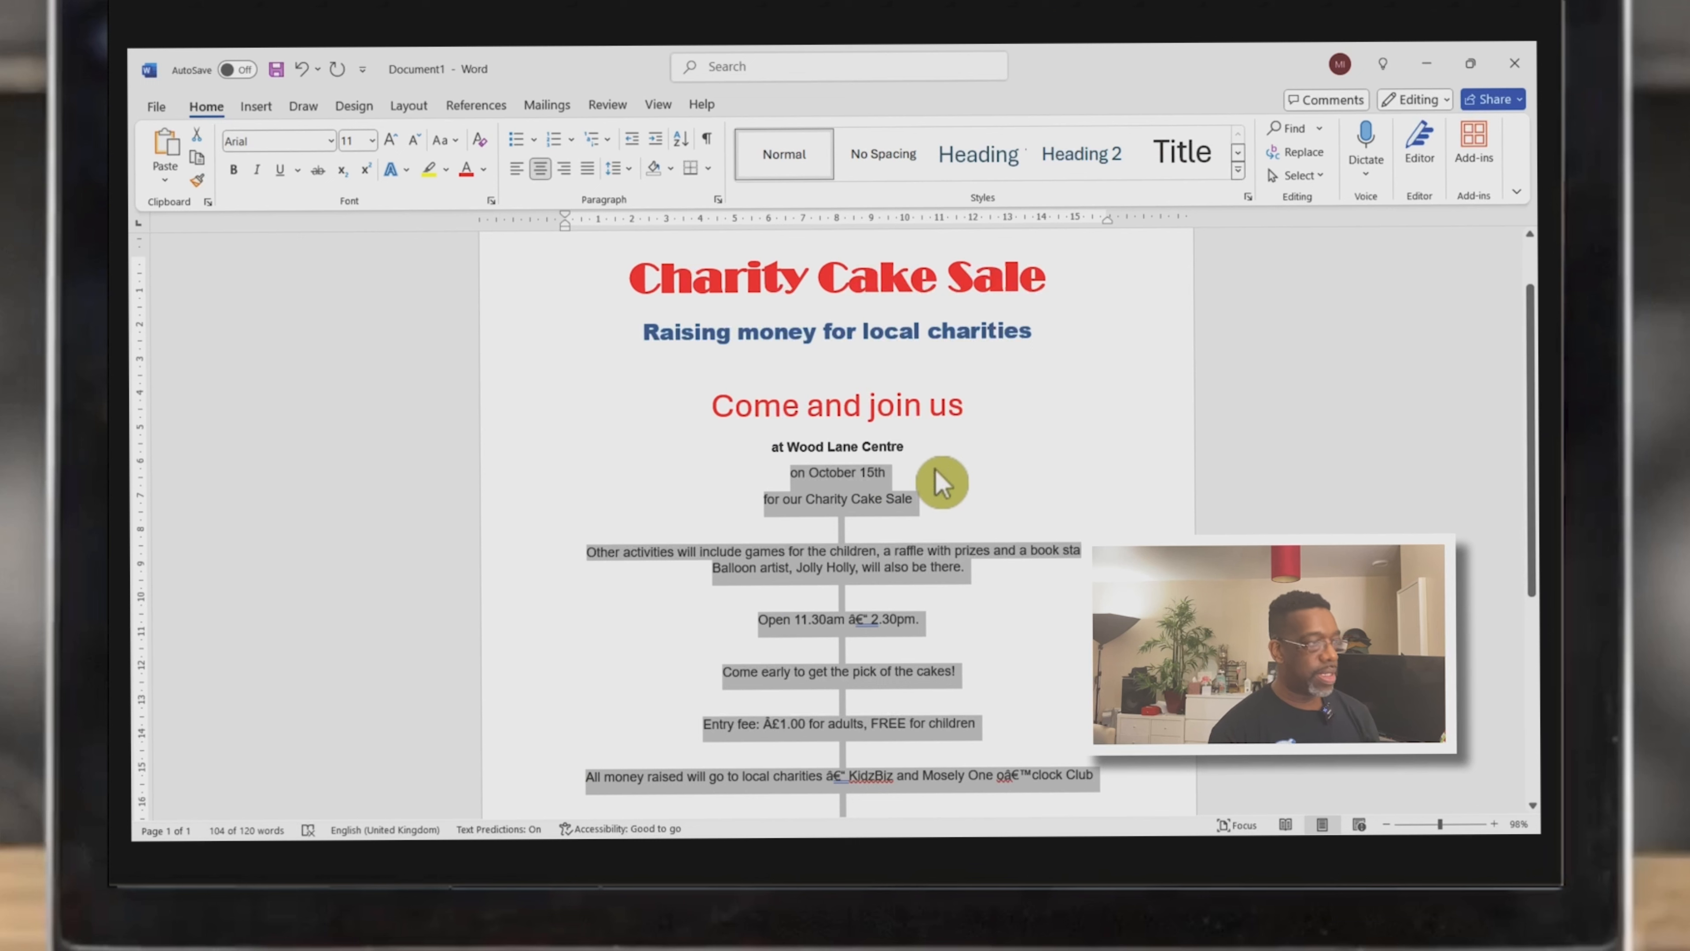
left_click(952, 502)
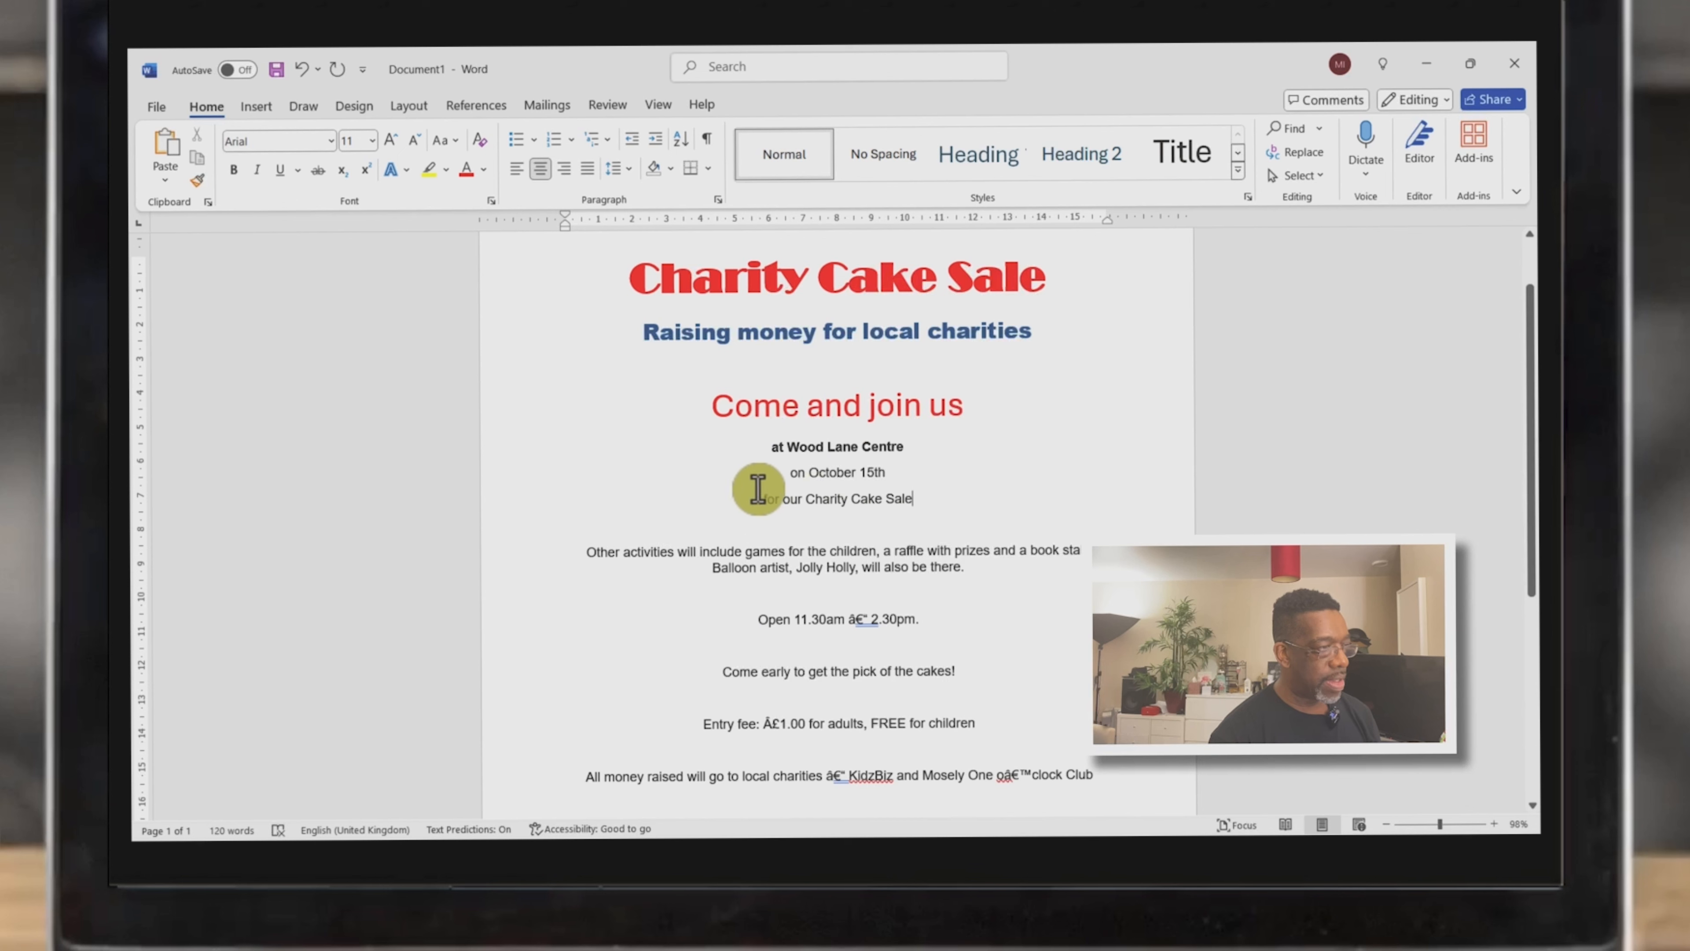
Join "on October 15th" and "for our Charity Cake Sale" onto the "at Wood Lane Centre" line
left_click(787, 472)
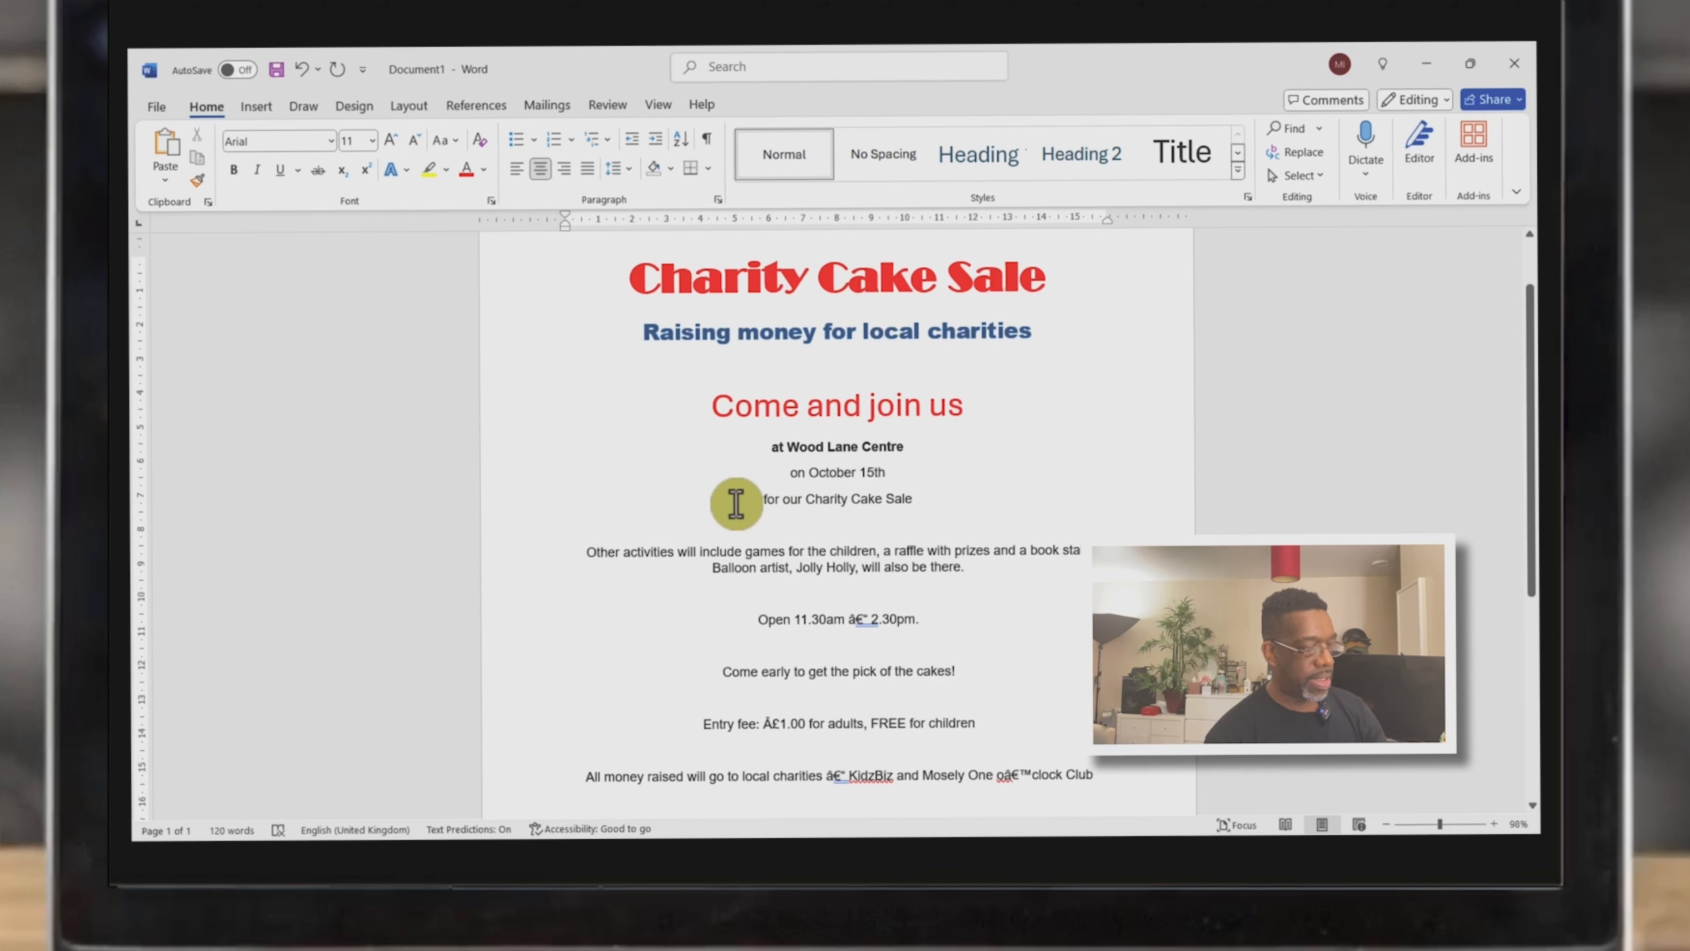
key("BackSpace")
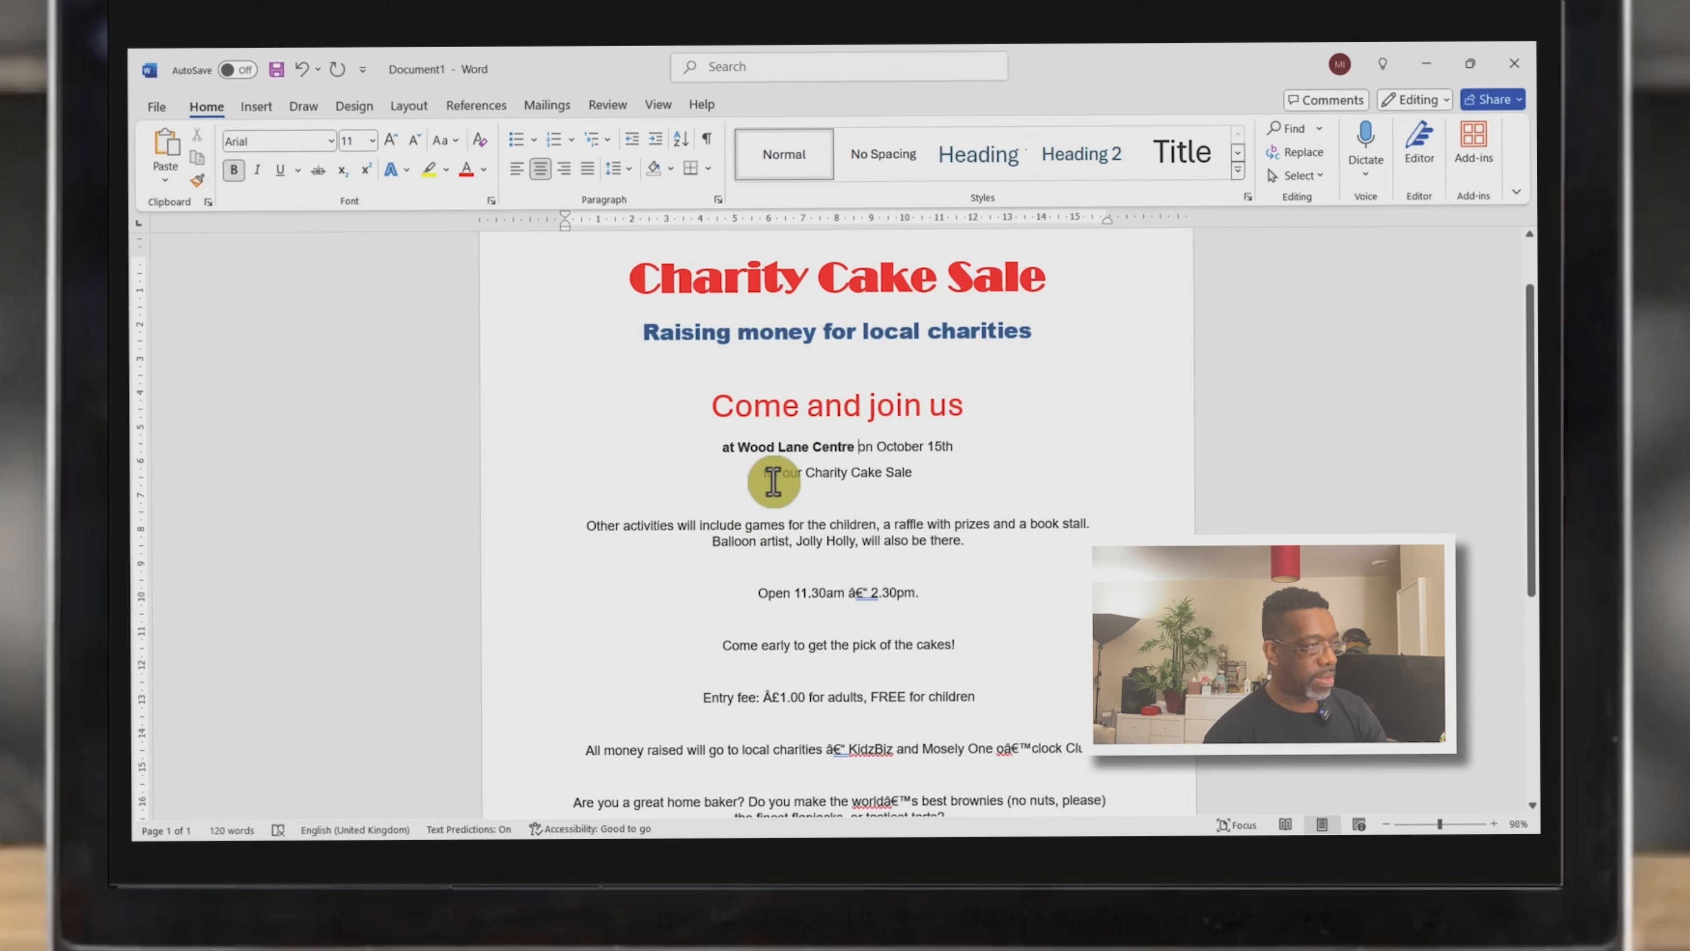
left_click(765, 474)
key("BackSpace")
key("BackSpace")
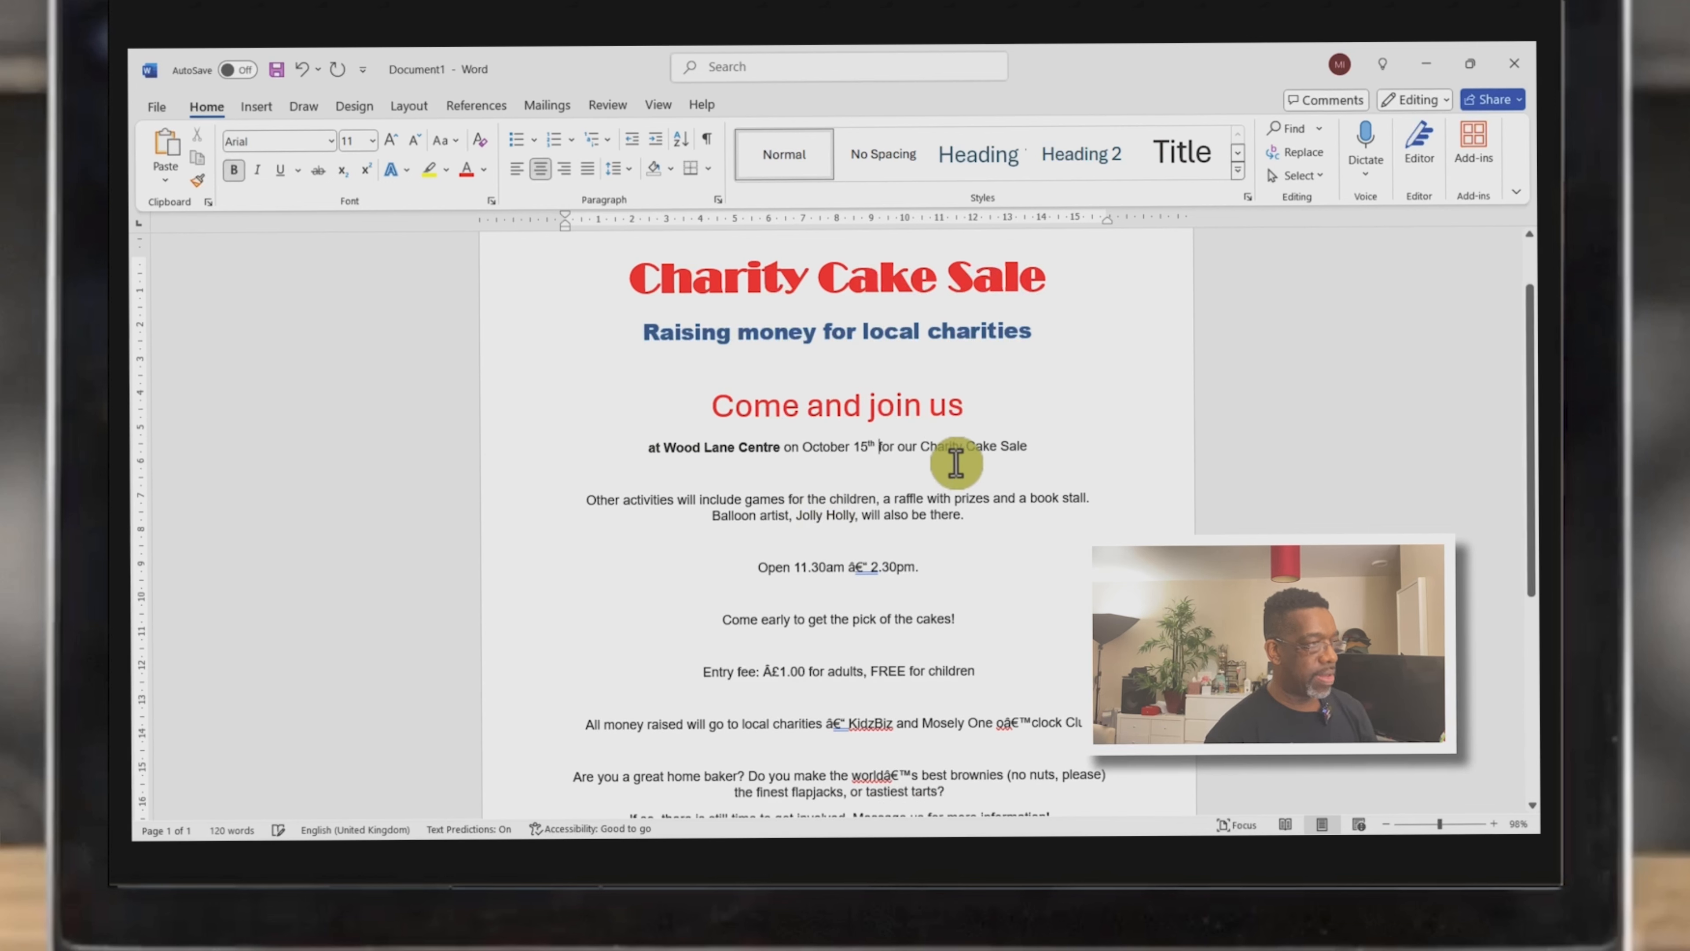
Make the whole "at Wood Lane Centre on October 15th for our Charity Cake Sale" line bold
left_click_drag(1030, 445, 649, 451)
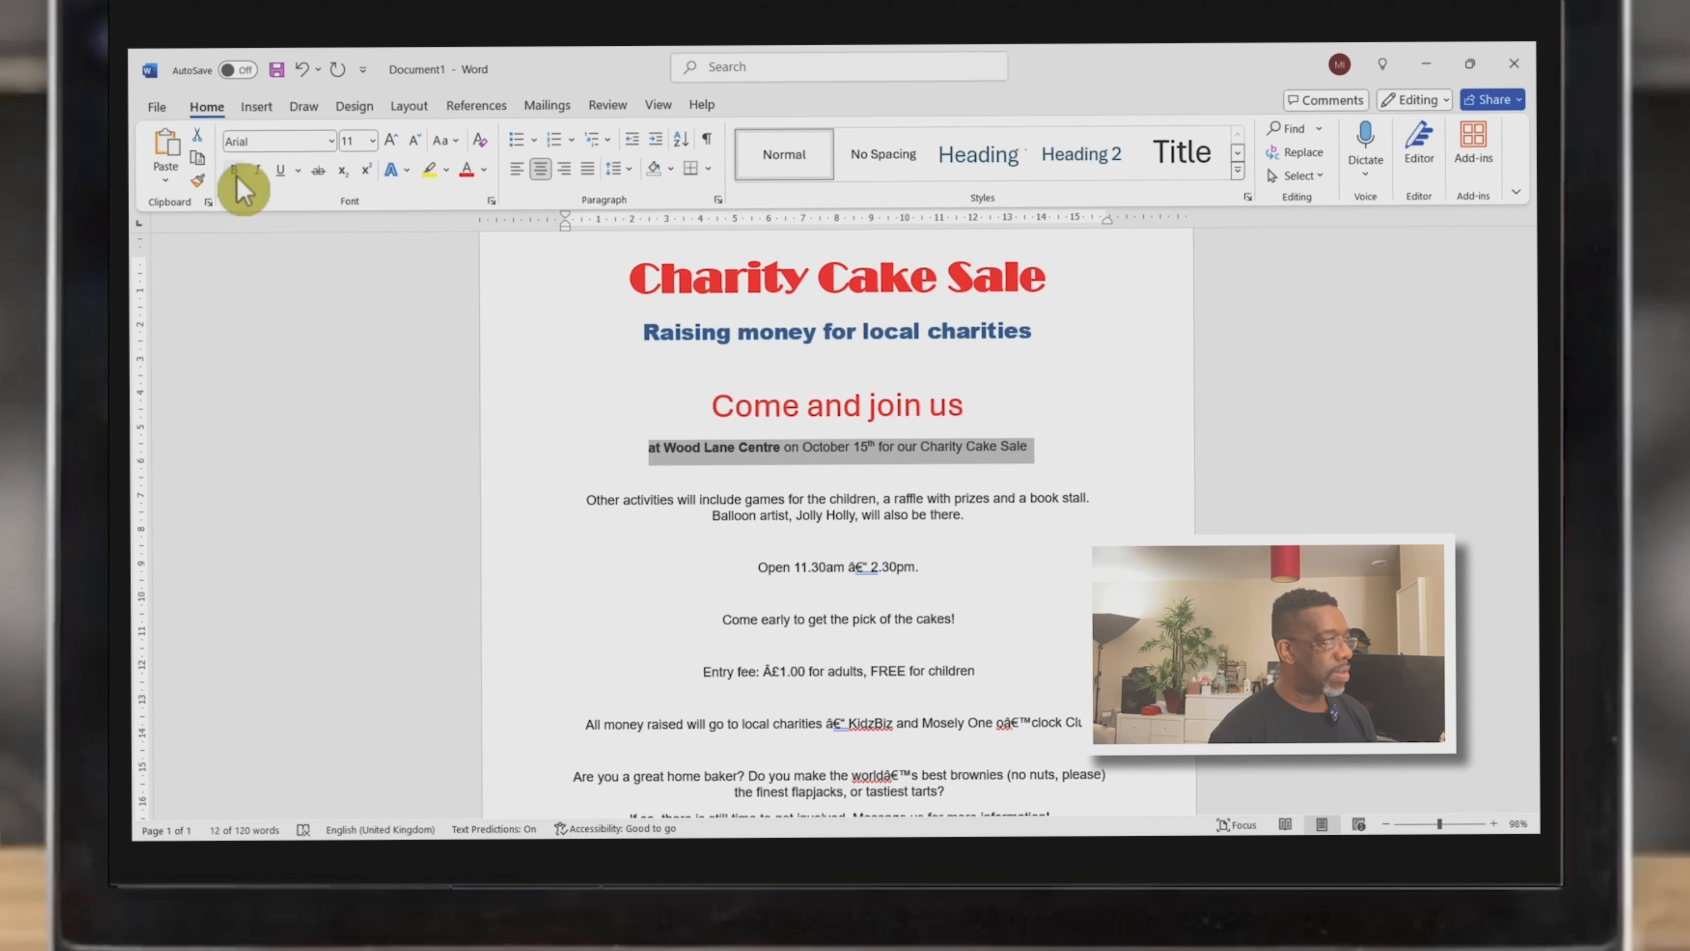
left_click(237, 176)
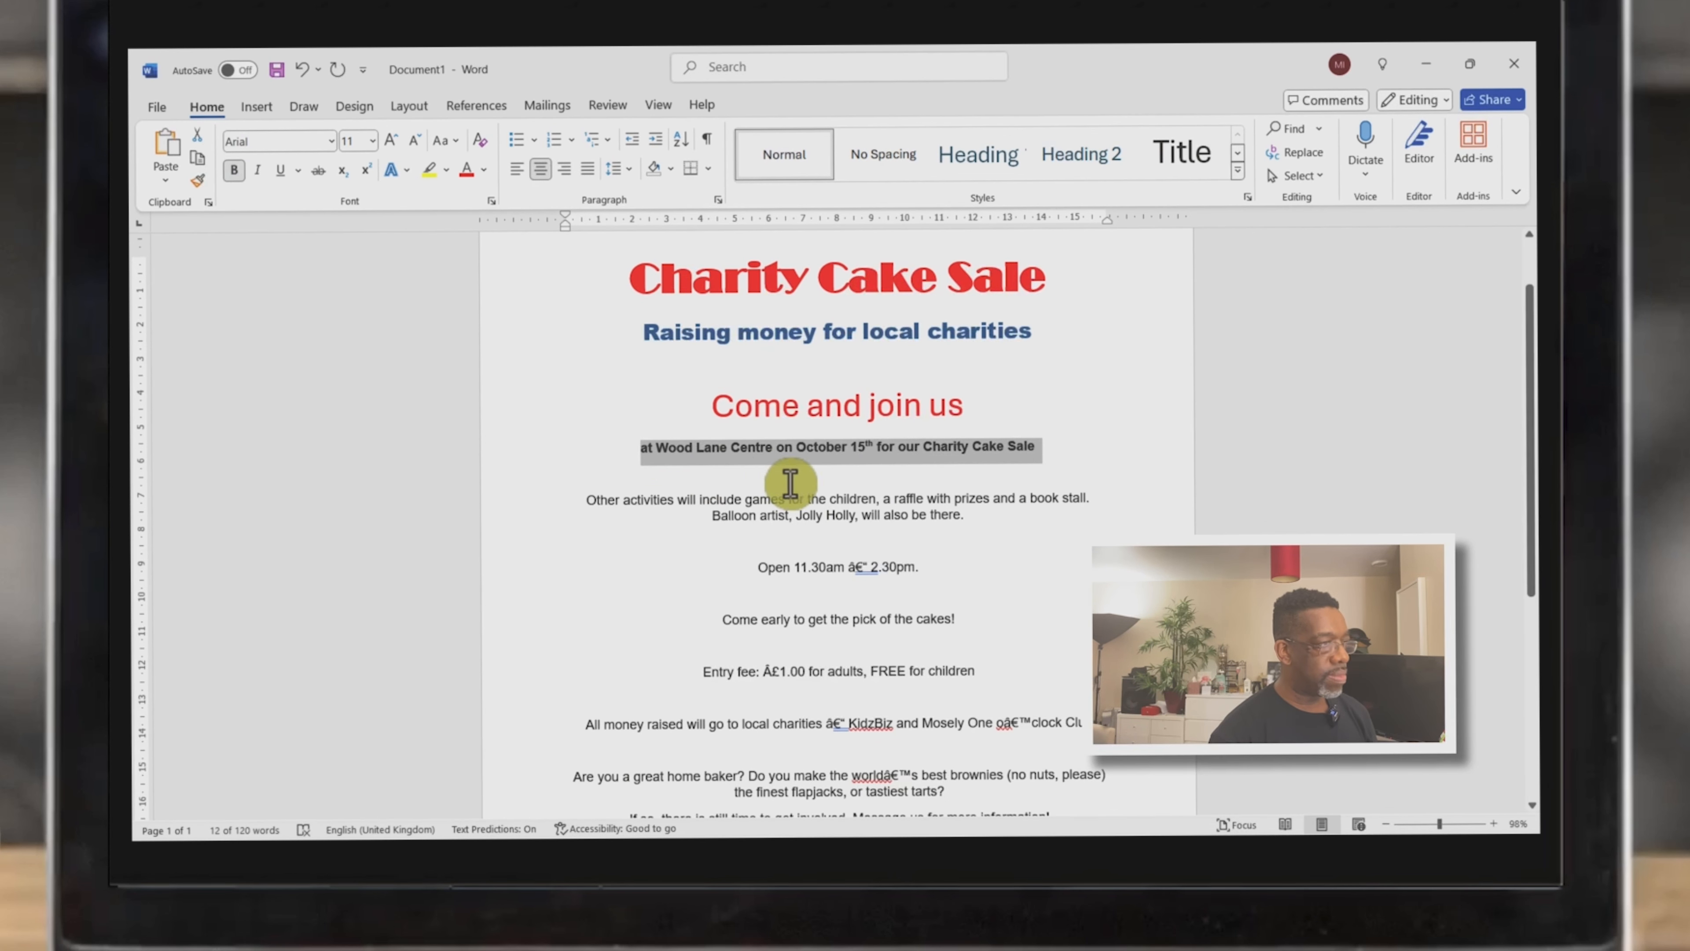
left_click(806, 494)
Add a colon after "Other activities will include" and move the text from "games for the children" onto a new line
left_click_drag(585, 498, 735, 499)
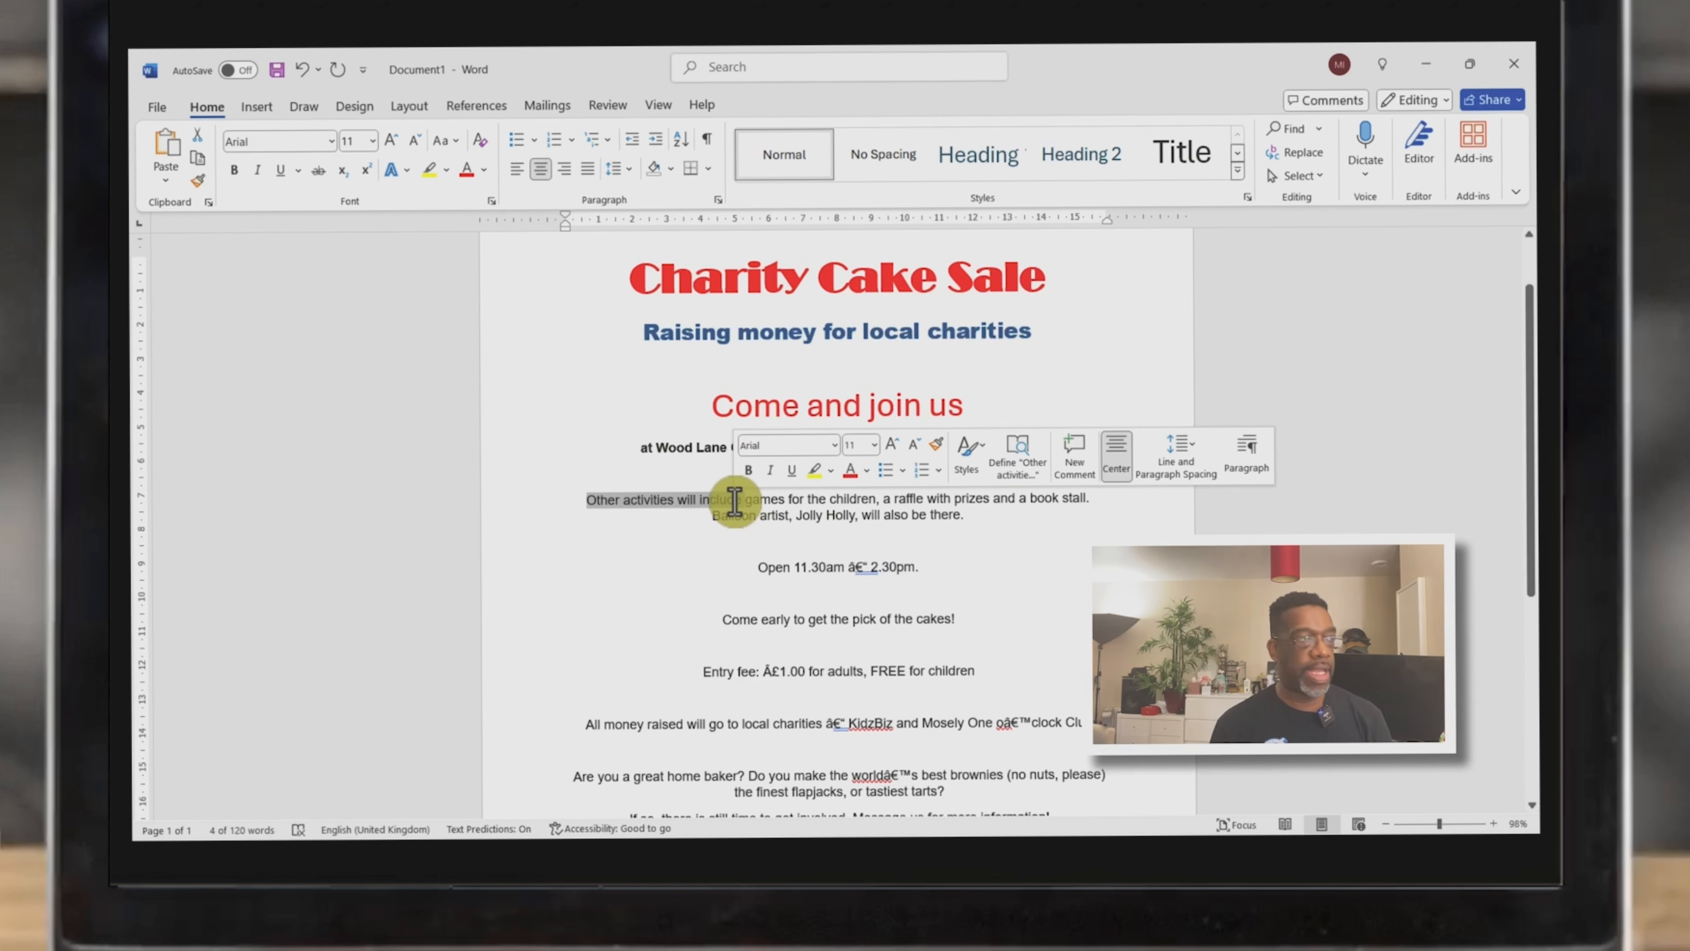
left_click(744, 499)
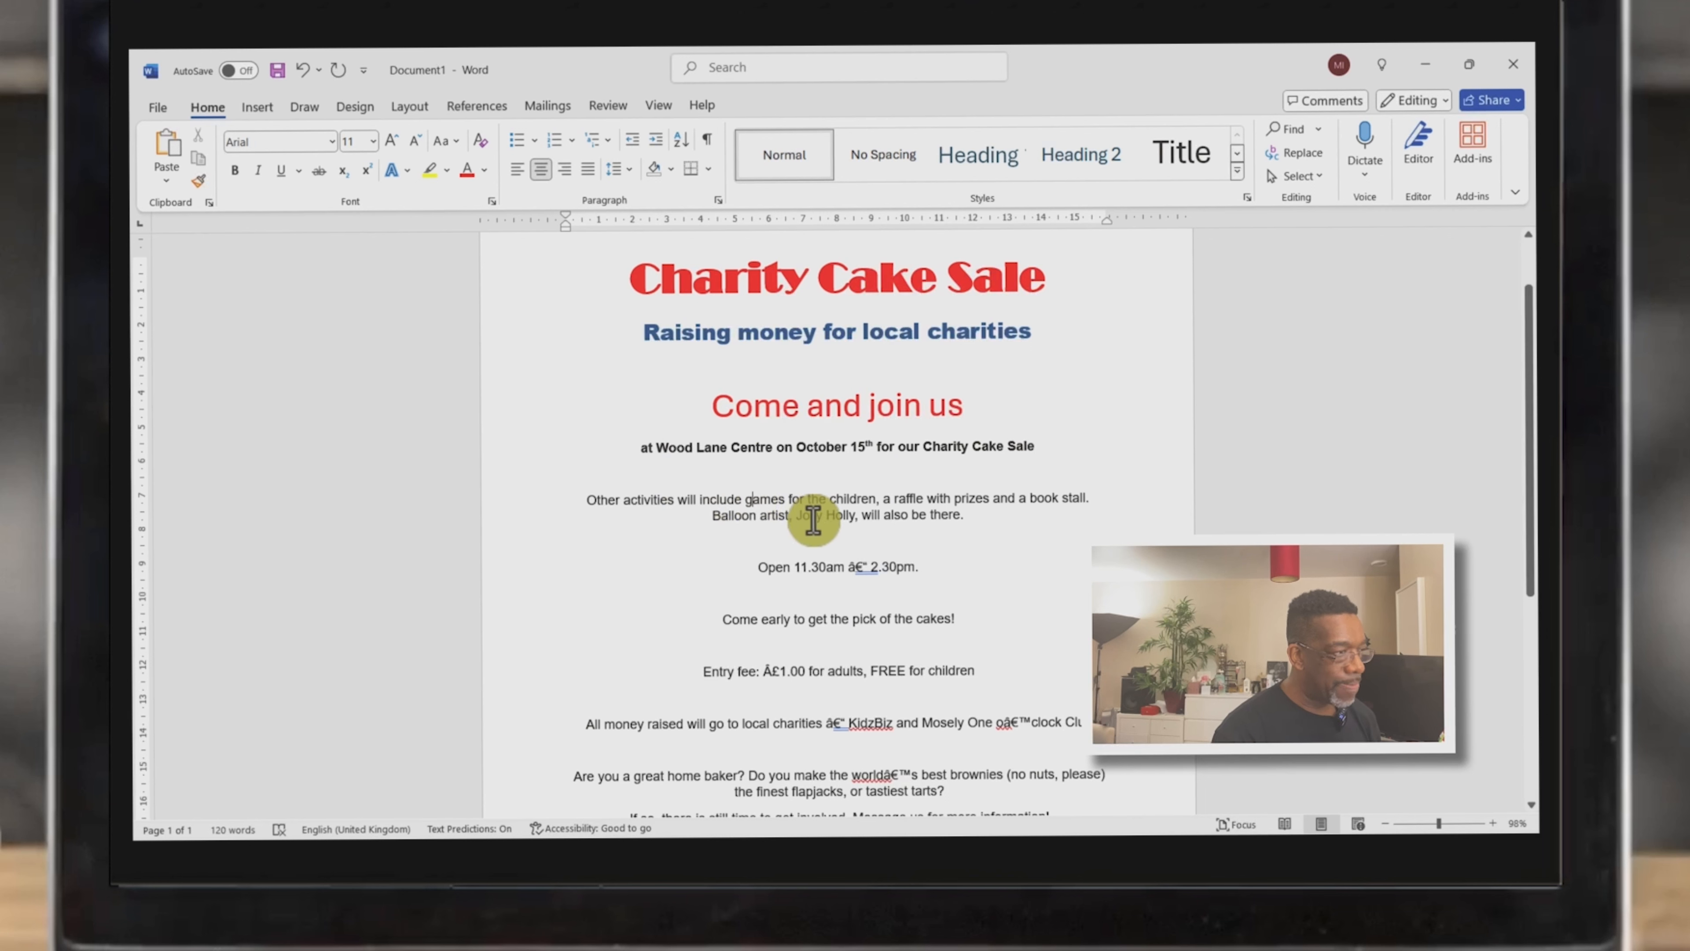
left_click(743, 499)
type(":")
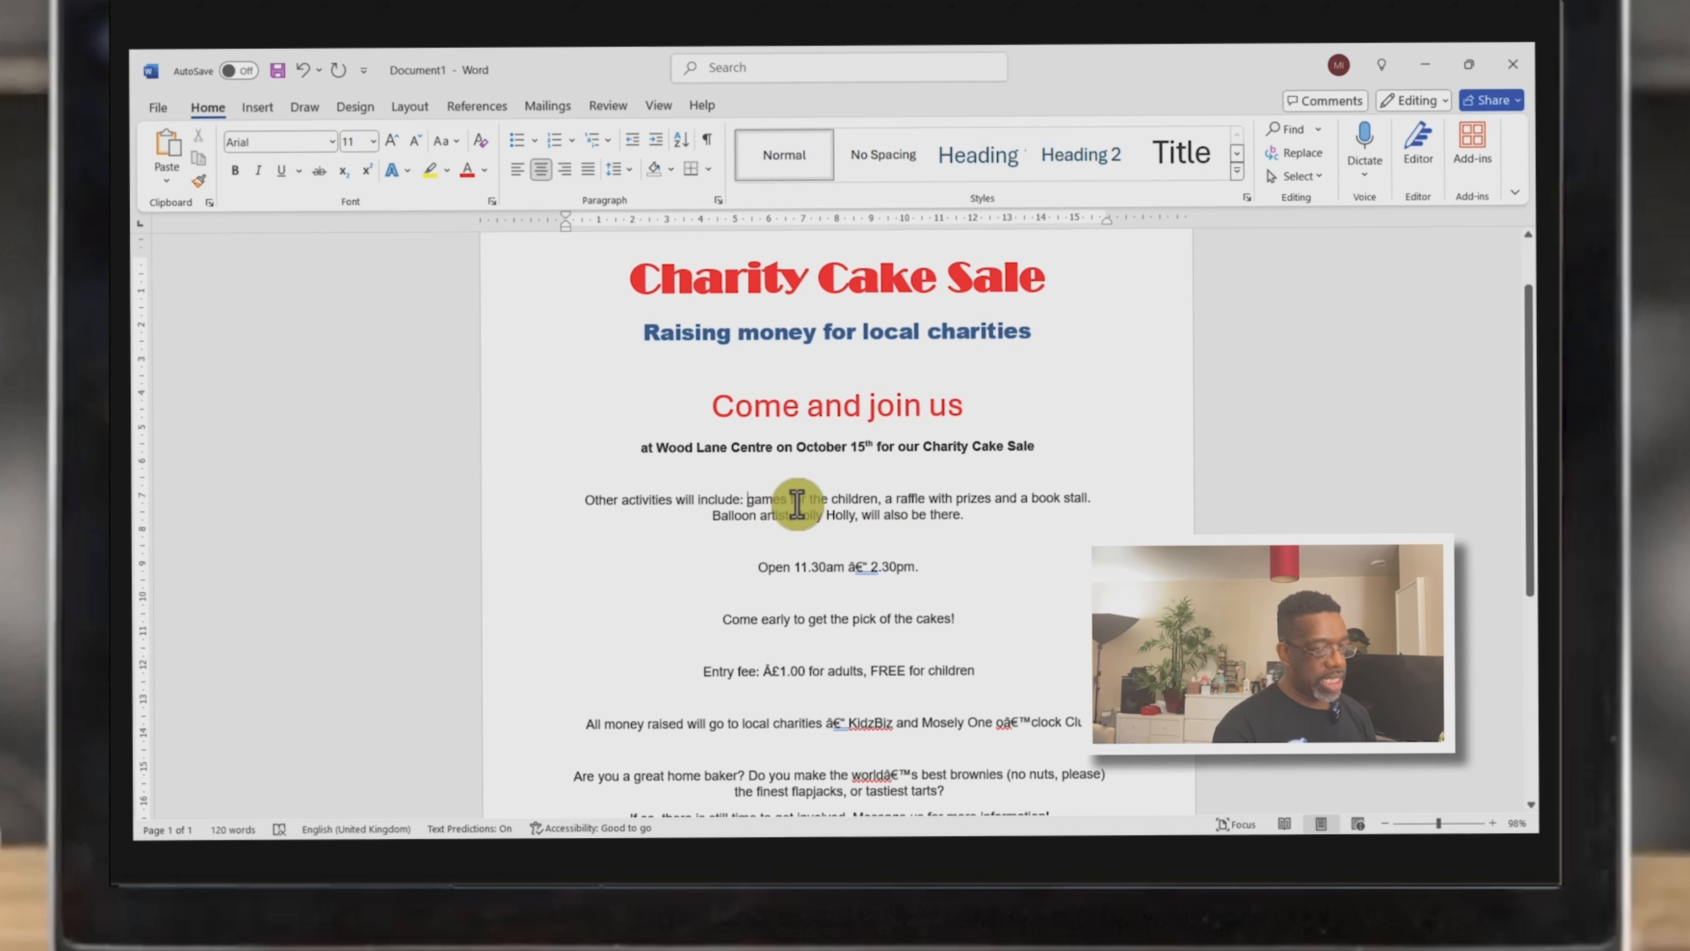
key("Return")
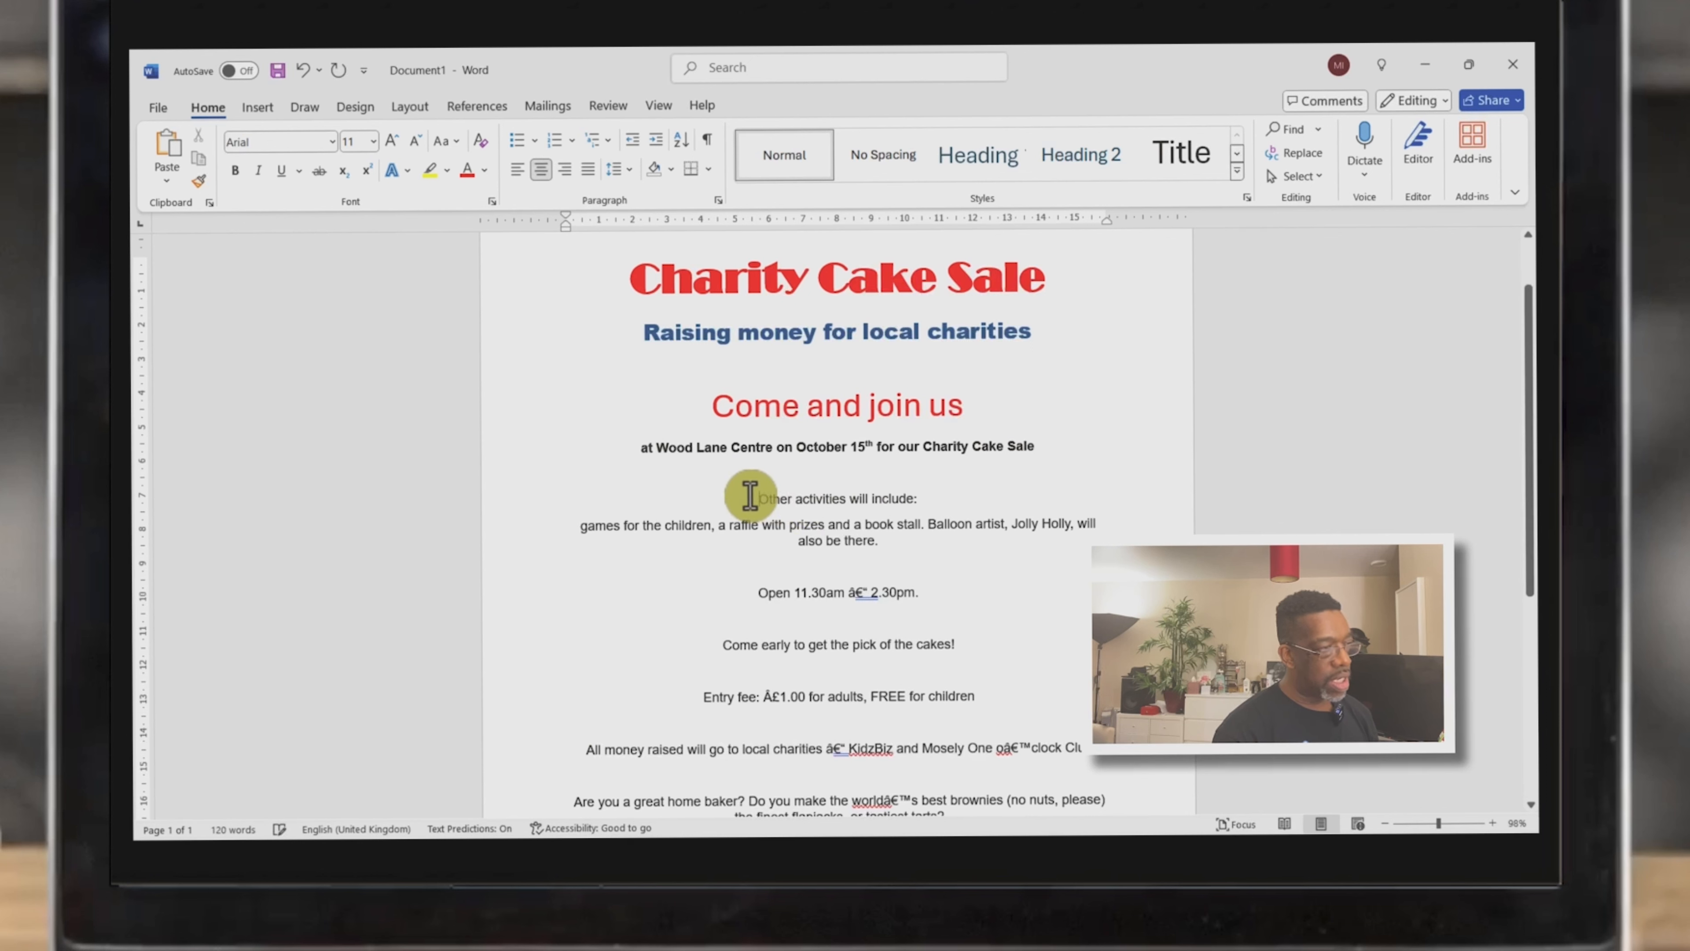
Left-align the "Other activities will include:" line and the activities paragraph below it
left_click_drag(747, 494, 886, 544)
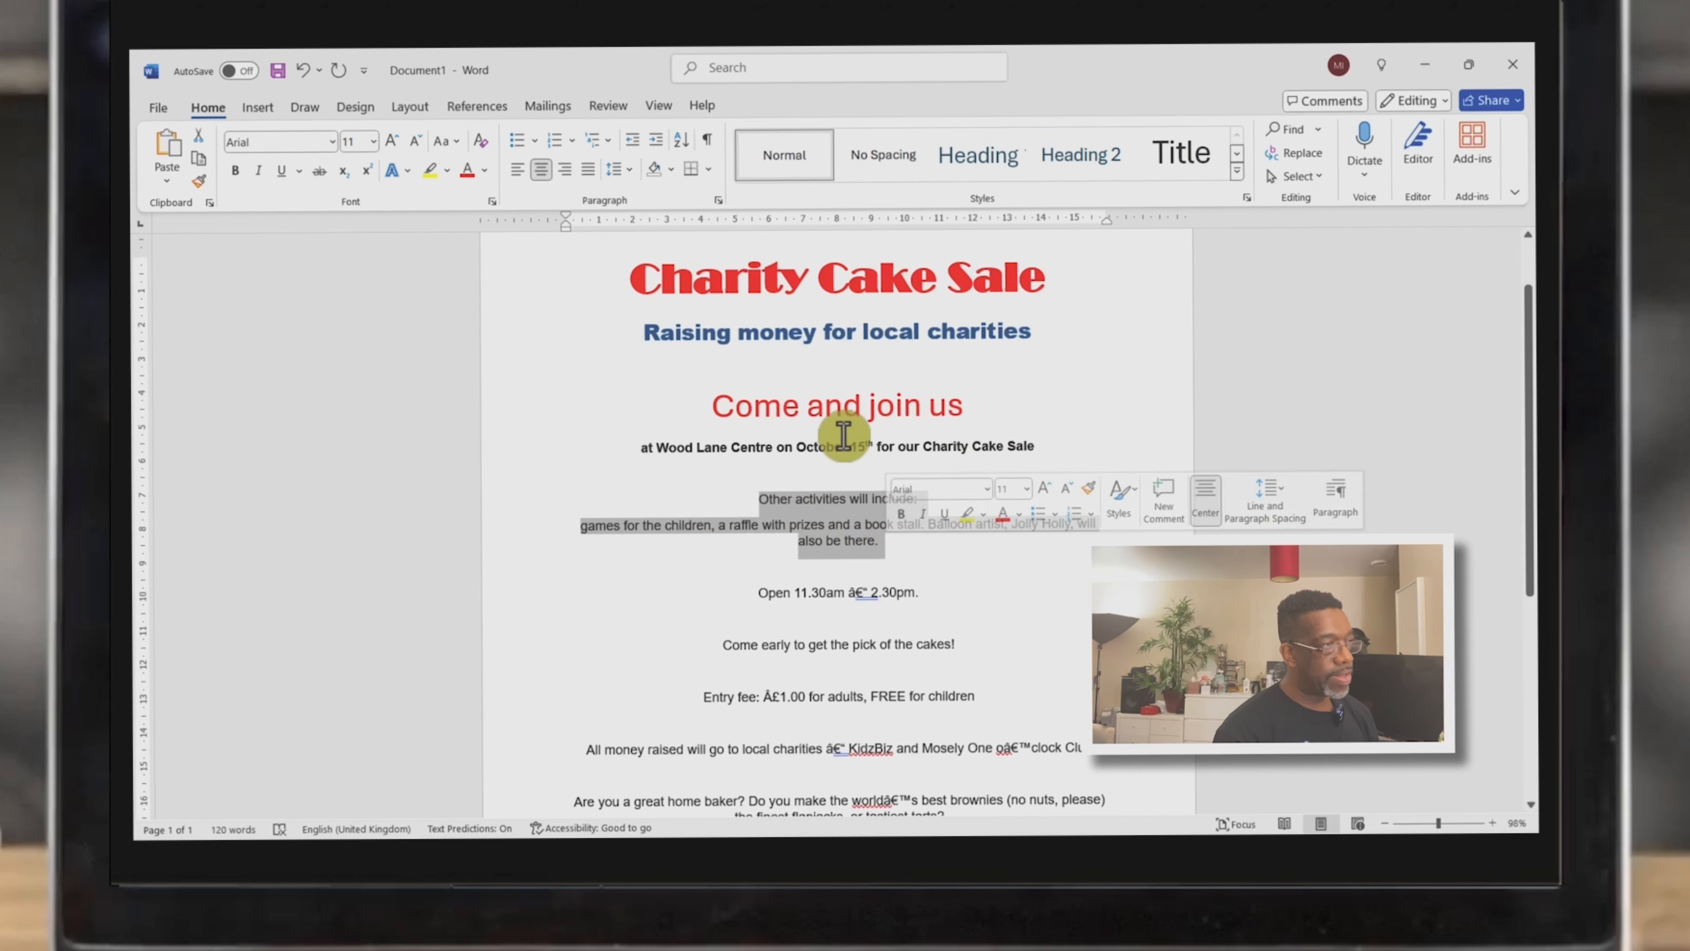
left_click(518, 170)
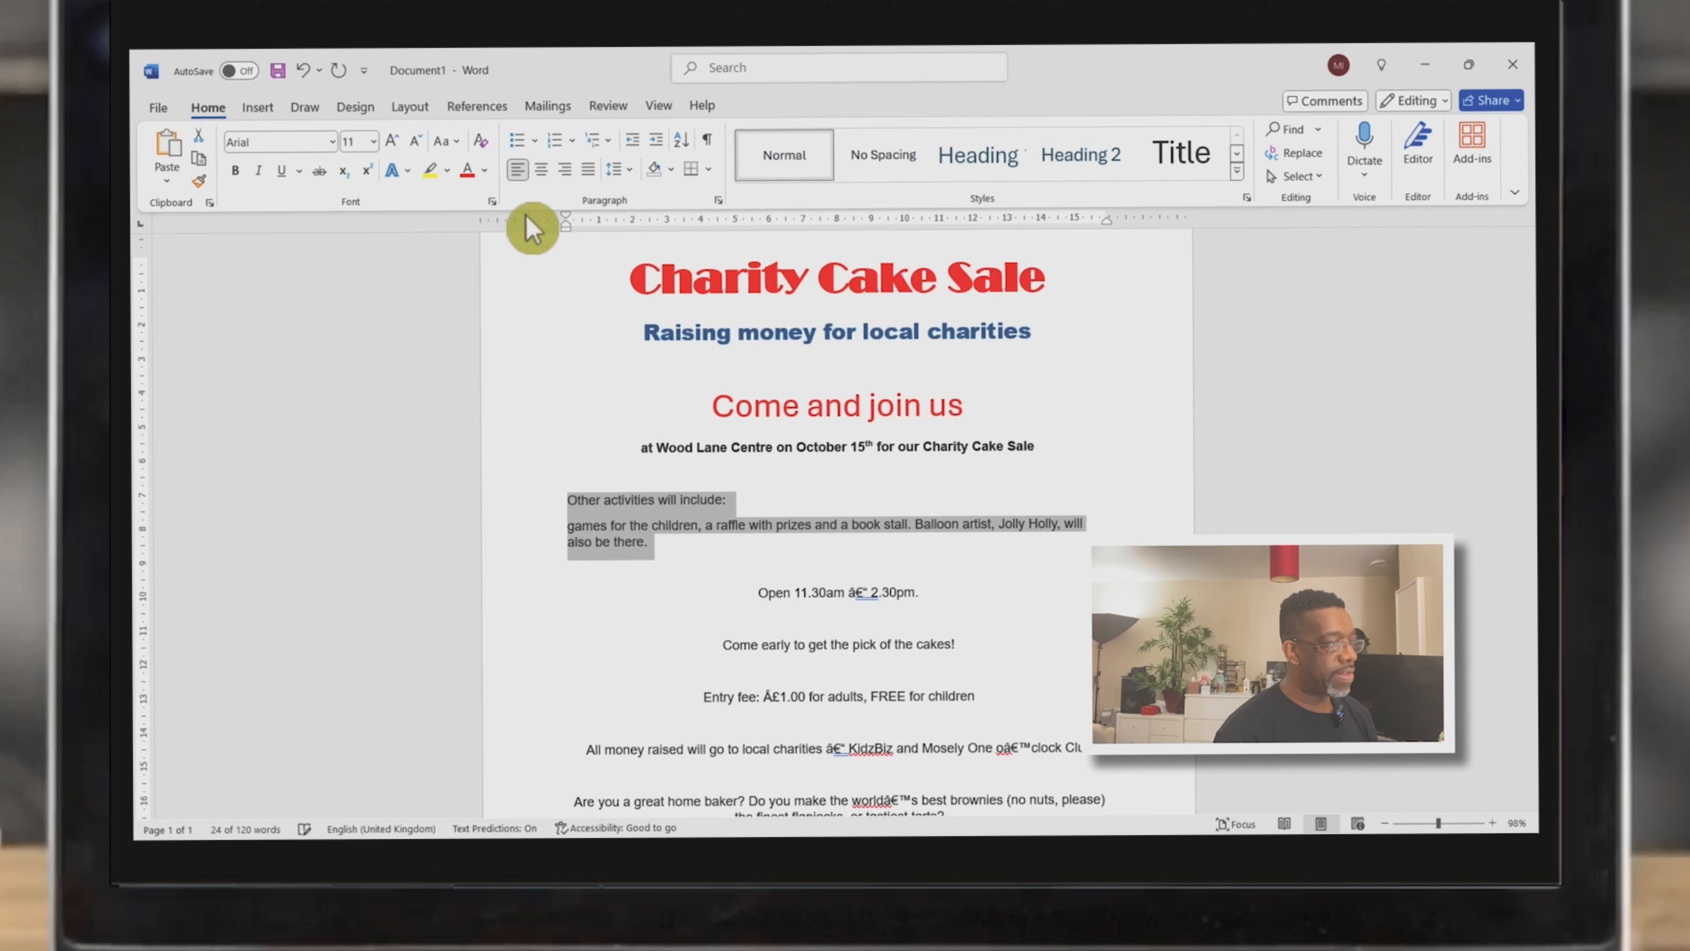
left_click(626, 525)
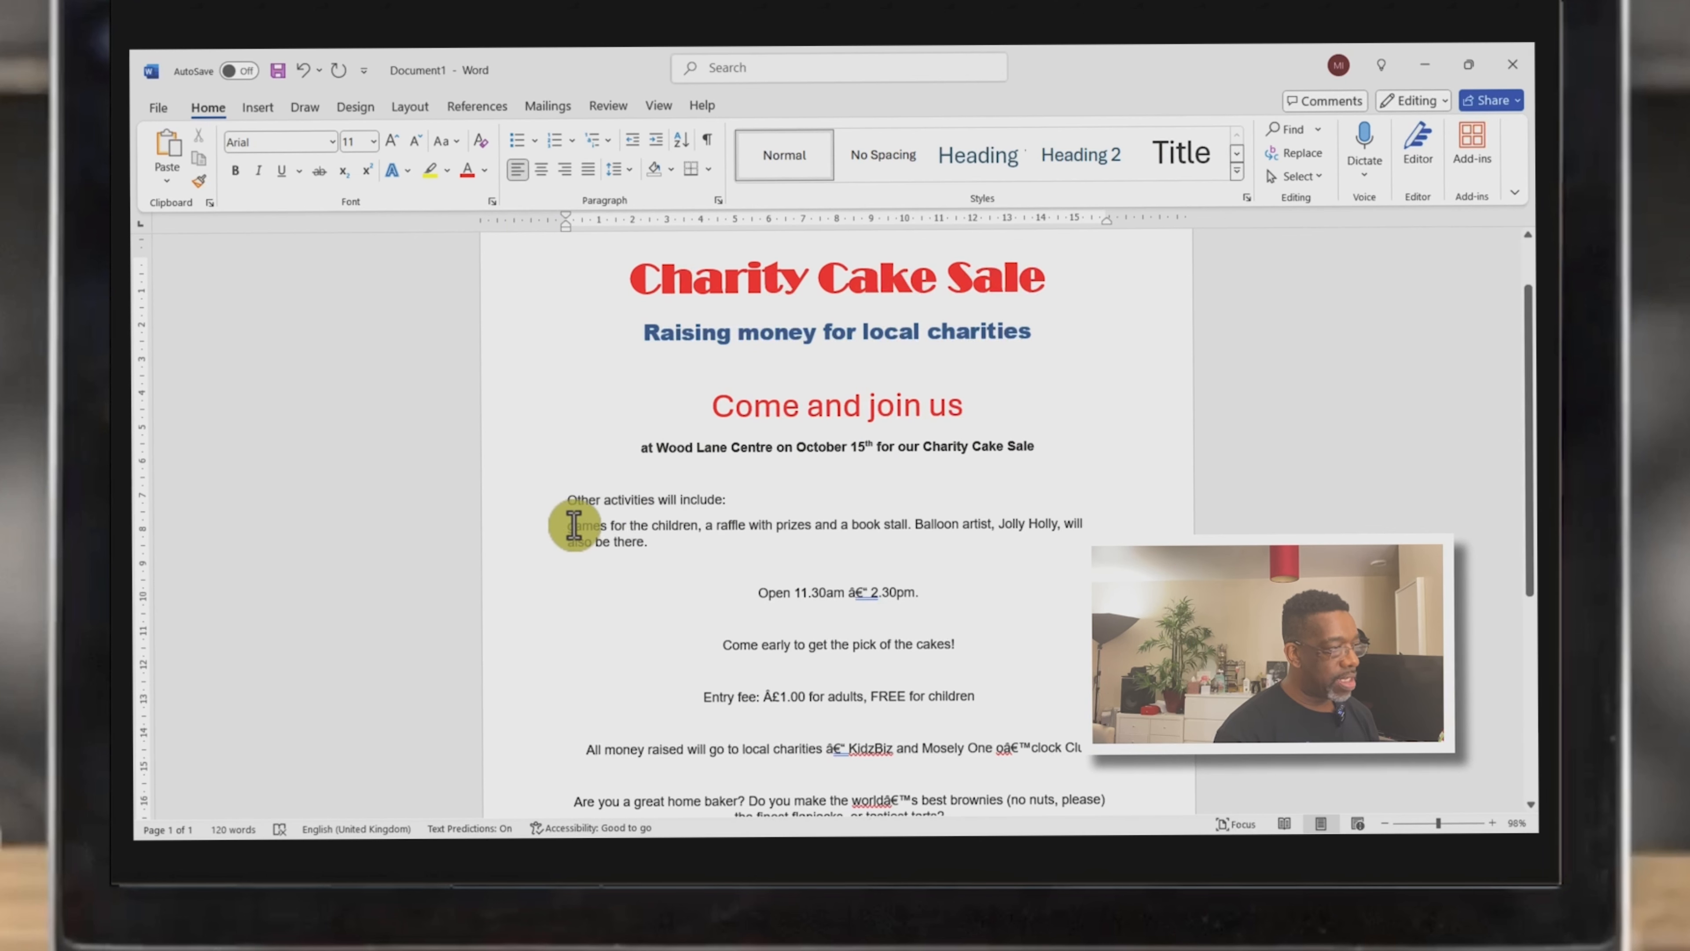
Capitalise "Games for the children" and put it on its own line, removing the comma and "a" that follow
key("Delete")
type("G")
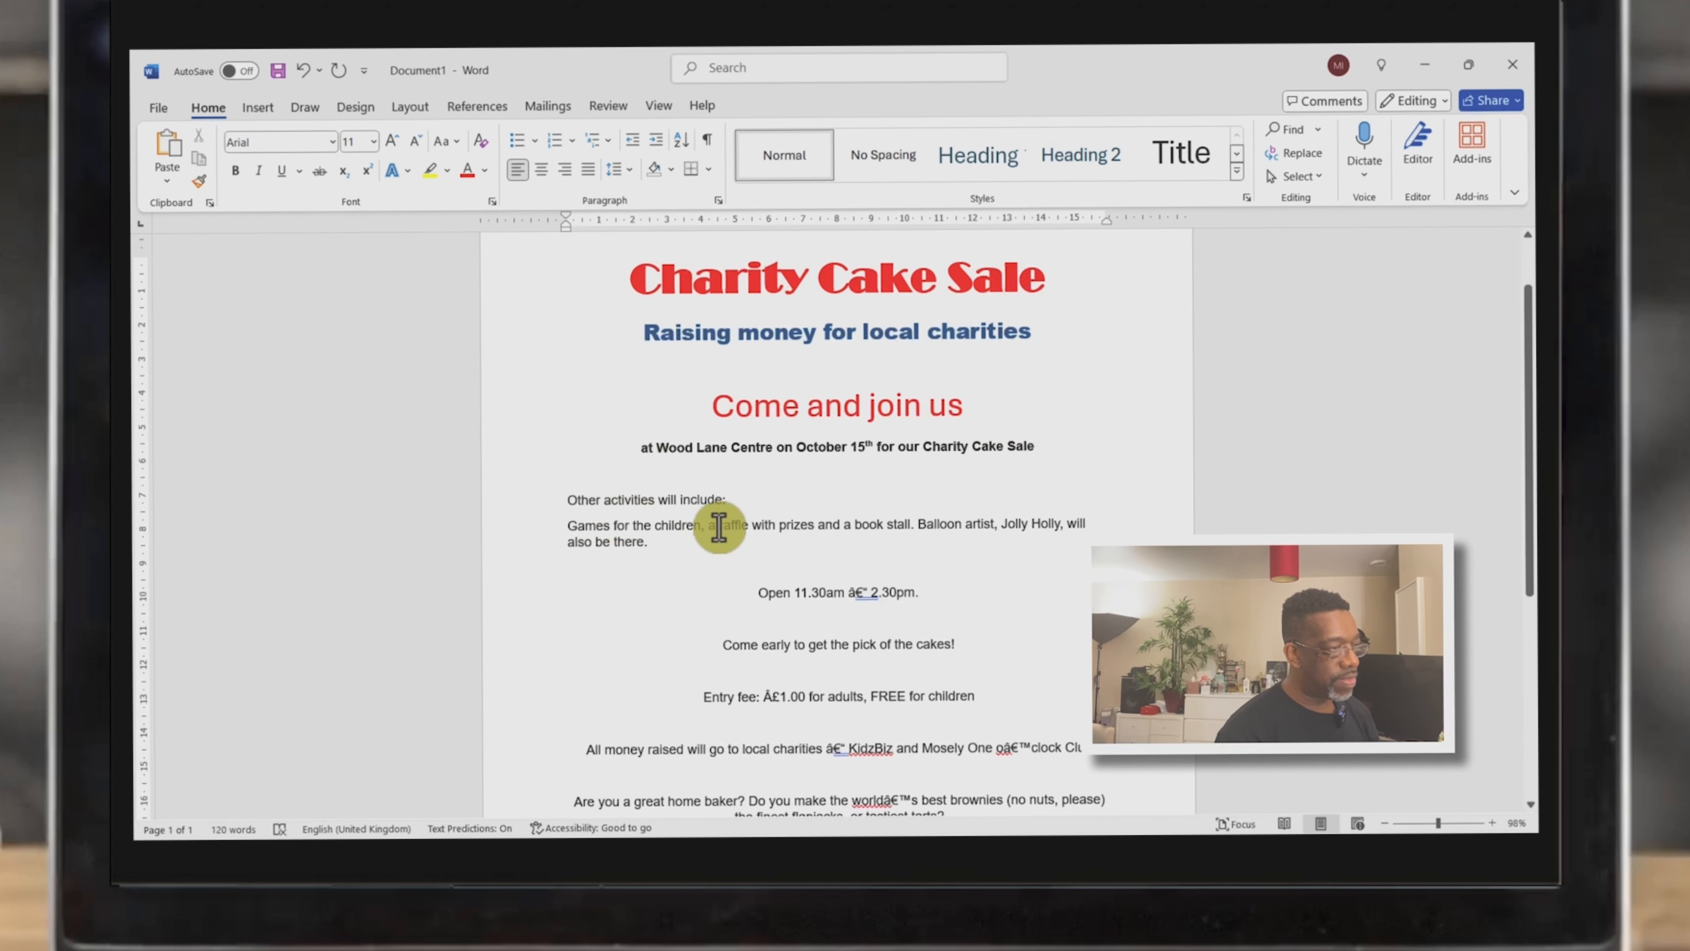
key("BackSpace")
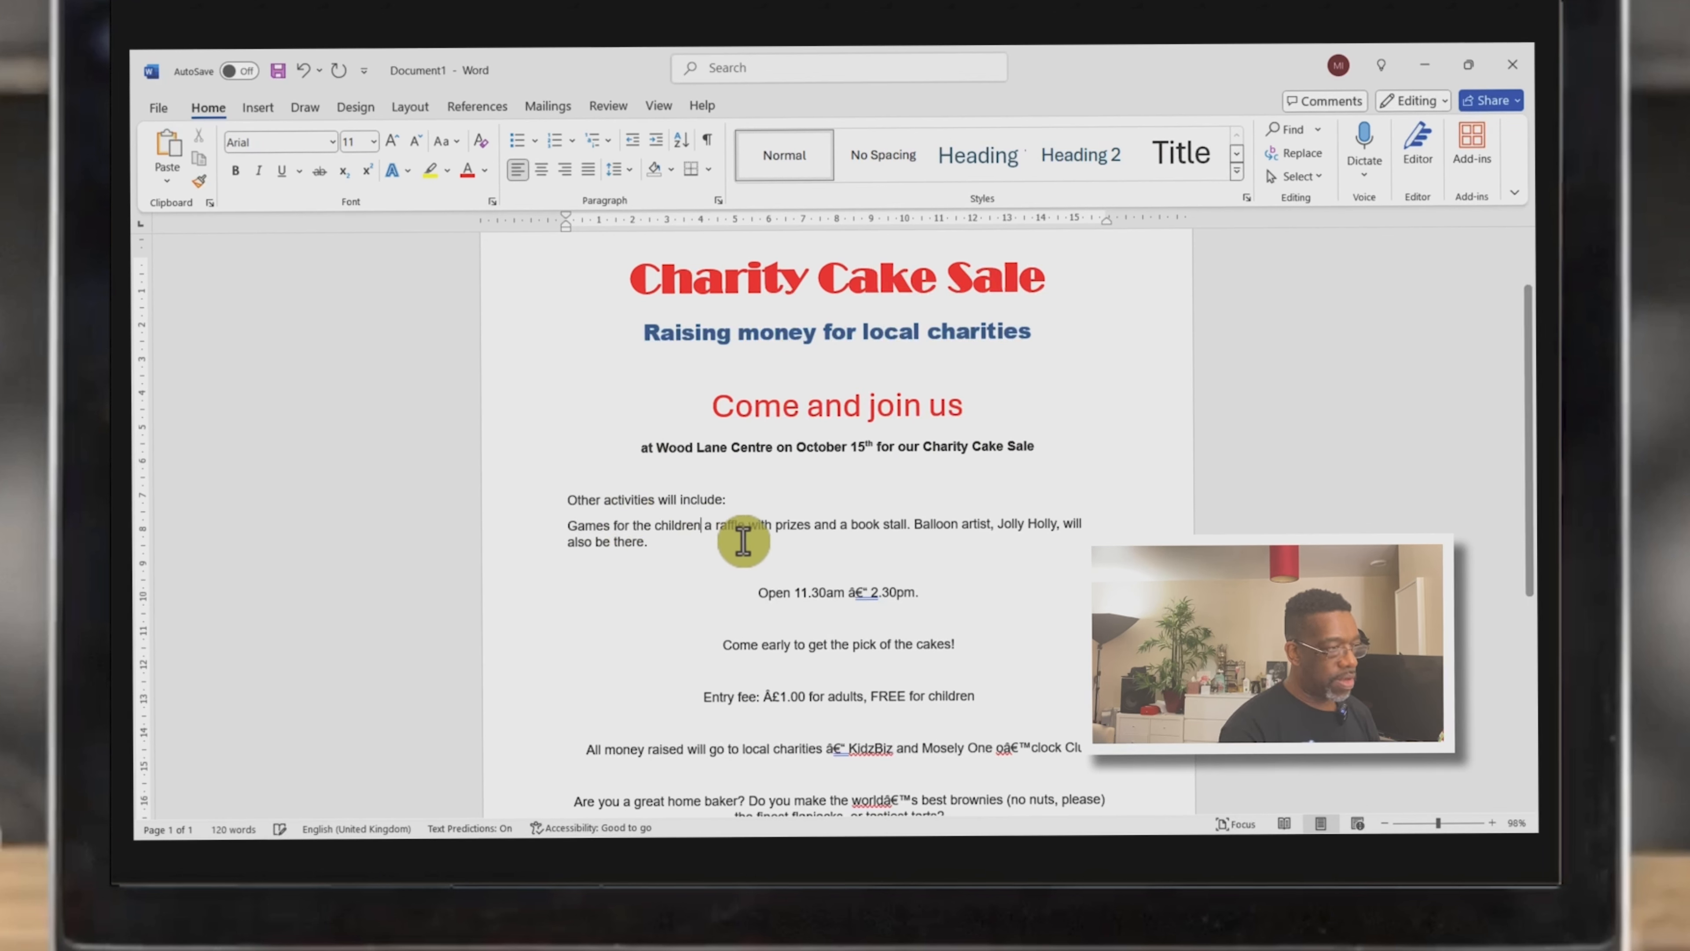
key("Delete")
key("Delete")
key("Return")
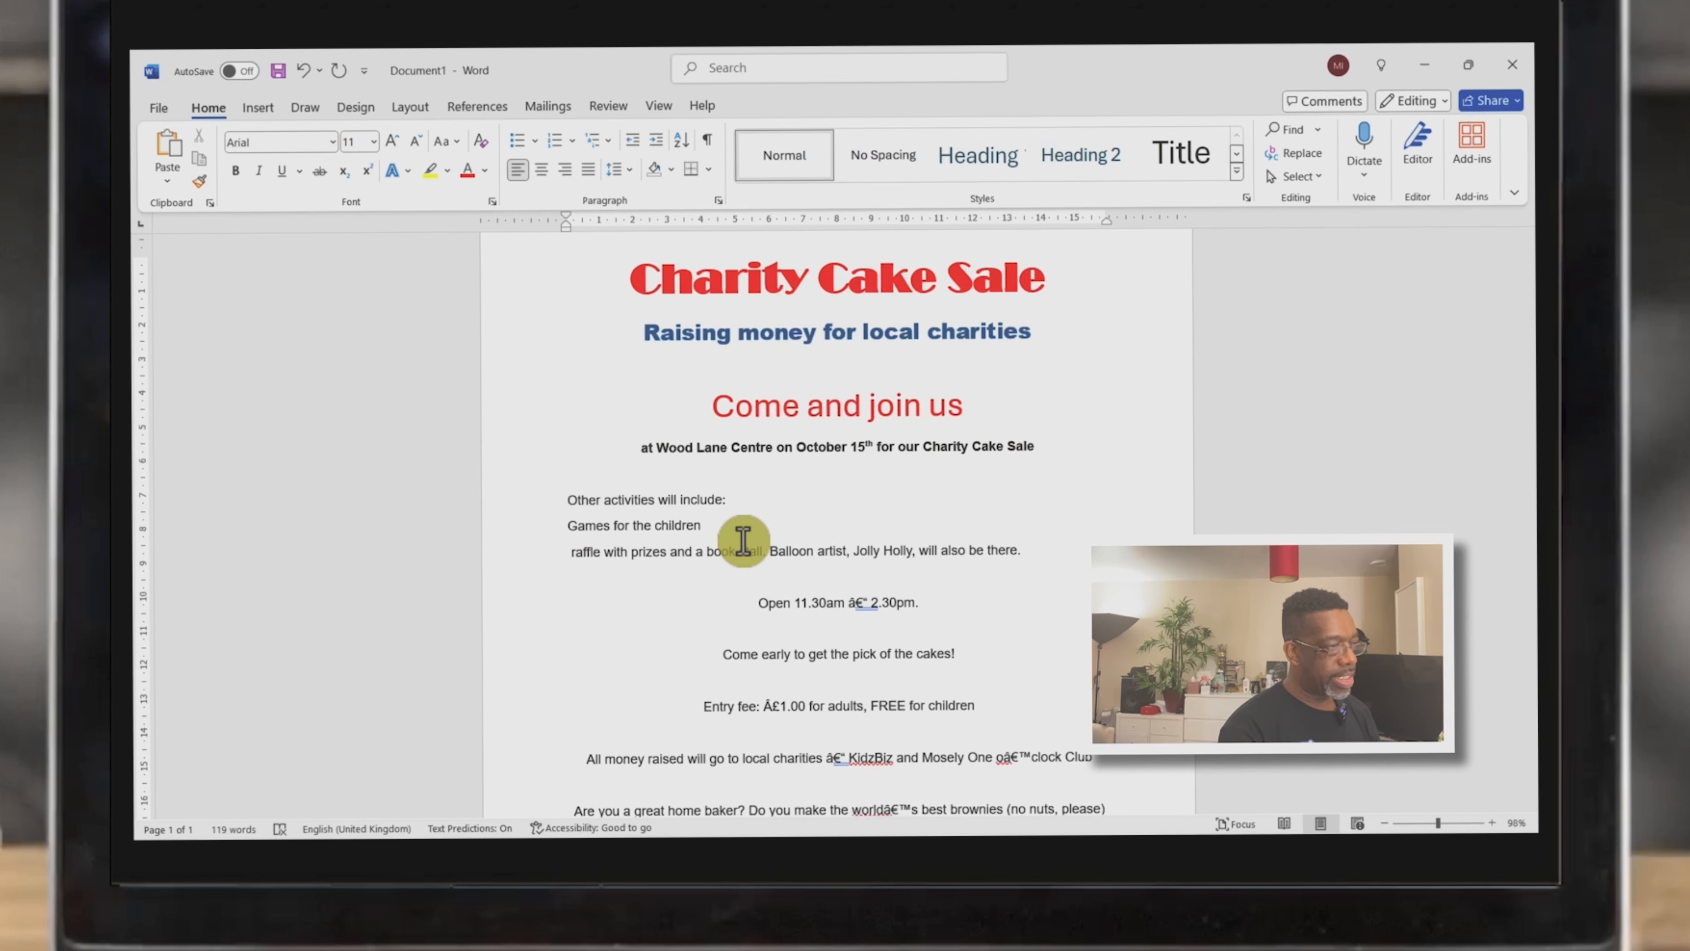
Turn the raffle text into its own line reading "Raffle with prizes", removing "and a" before "book stall"
key("Delete")
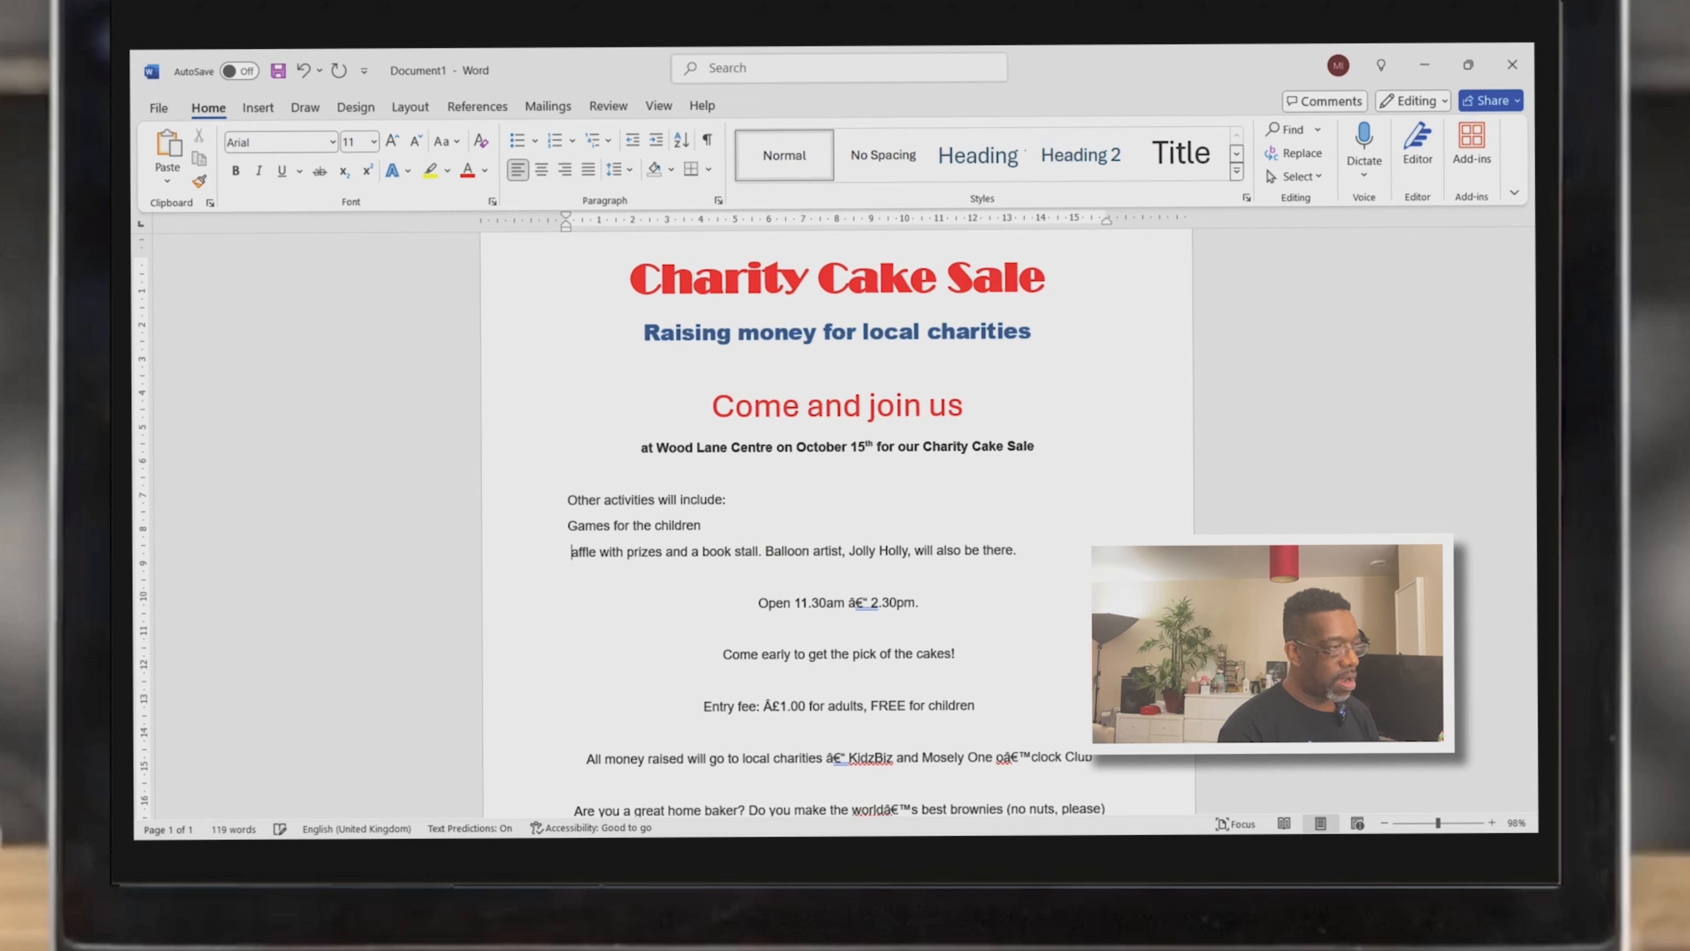
key("BackSpace")
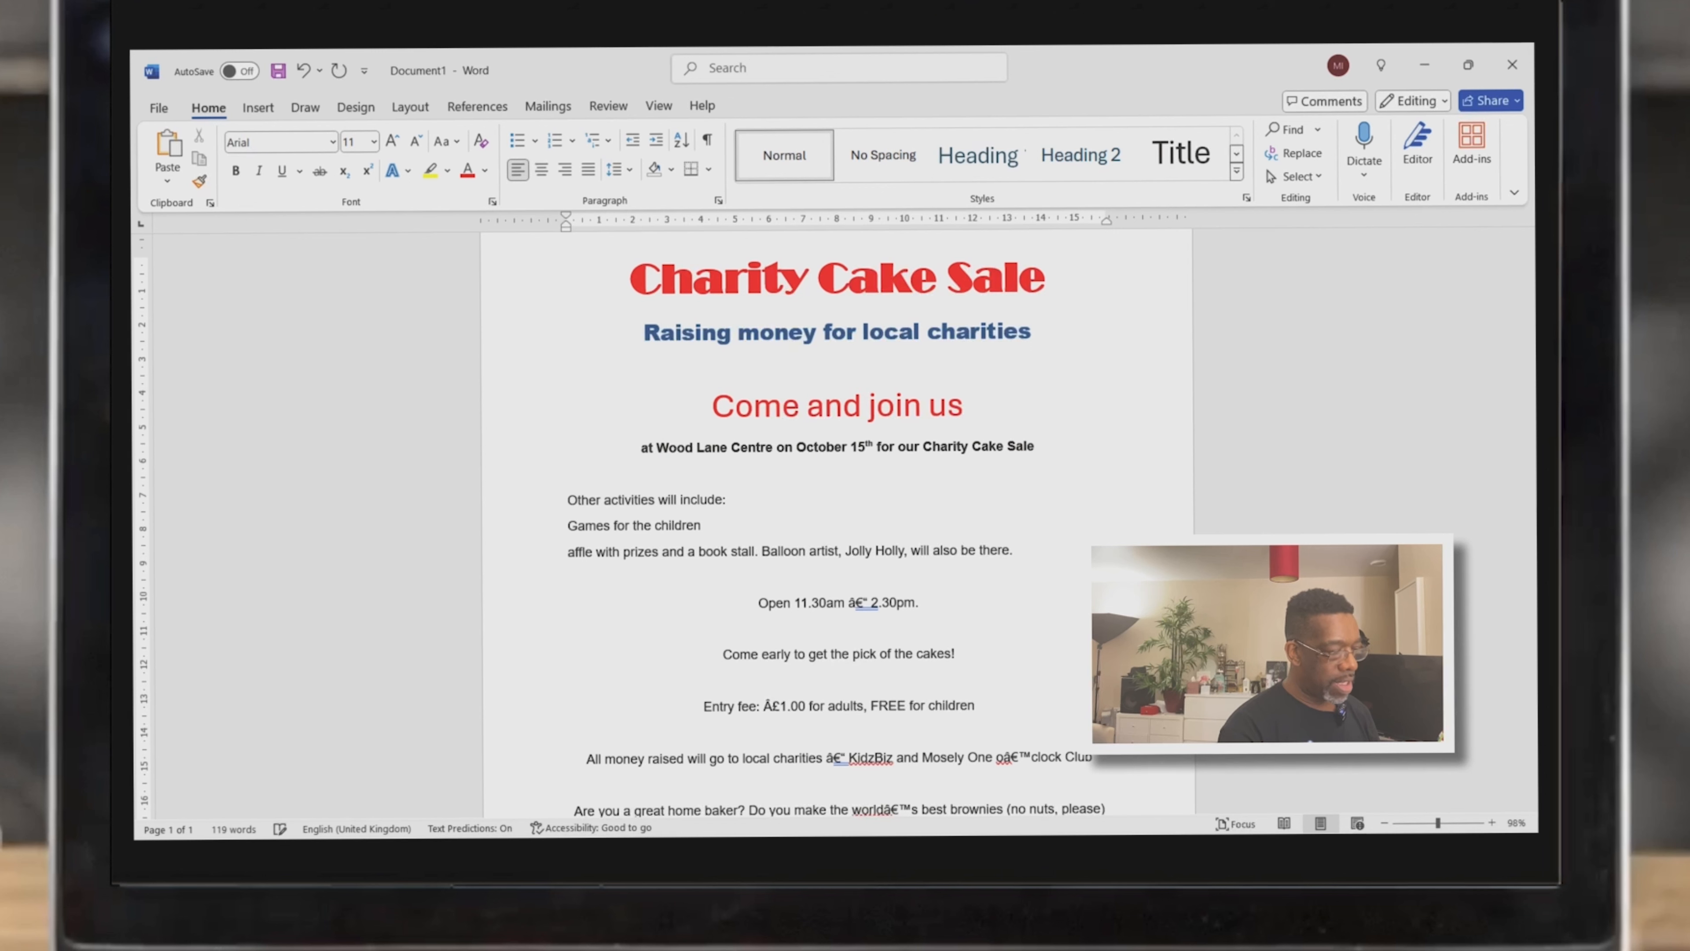
type("R")
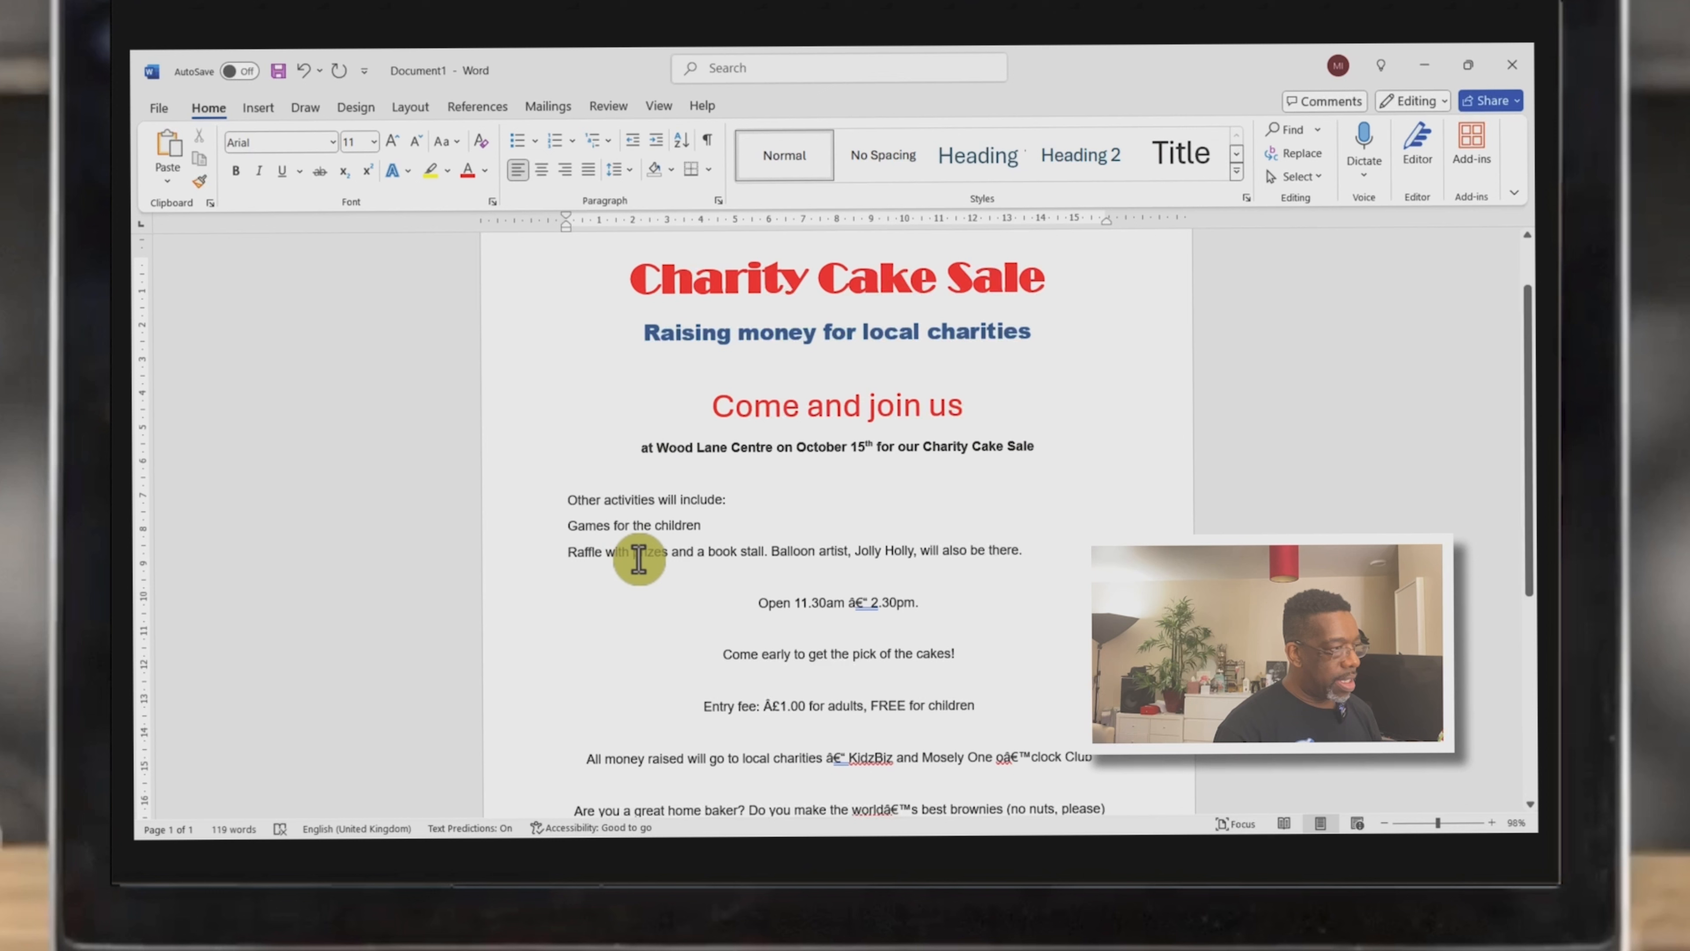
left_click_drag(682, 551, 682, 554)
left_click(698, 562)
key("Delete")
key("BackSpace")
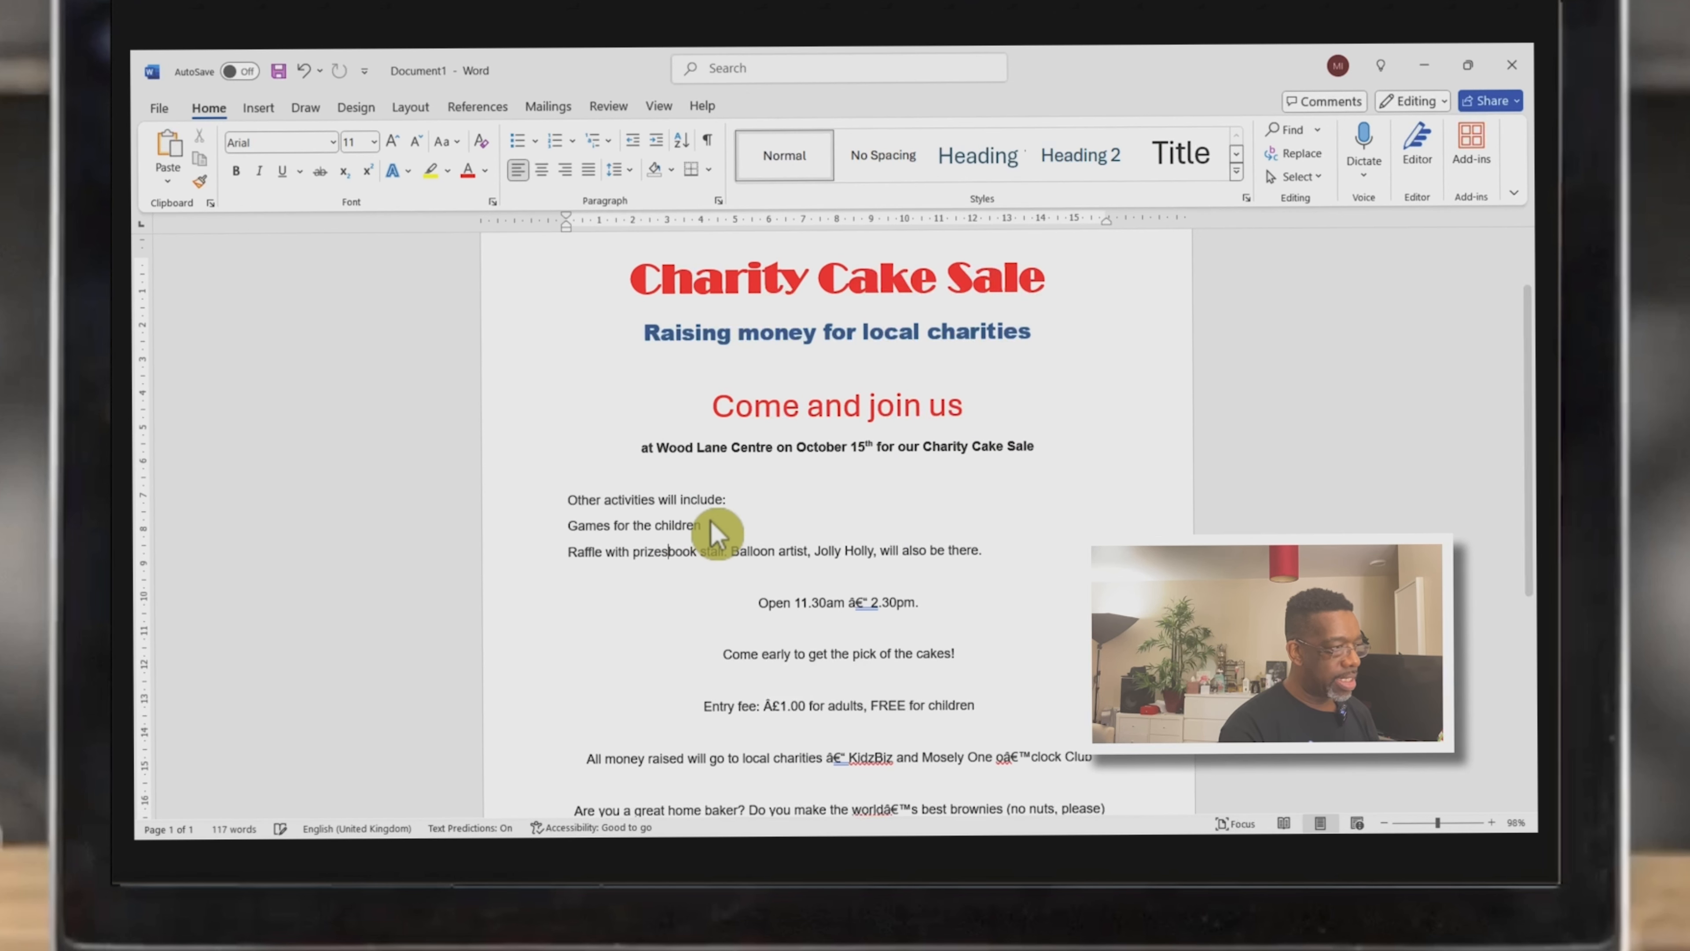
key("Return")
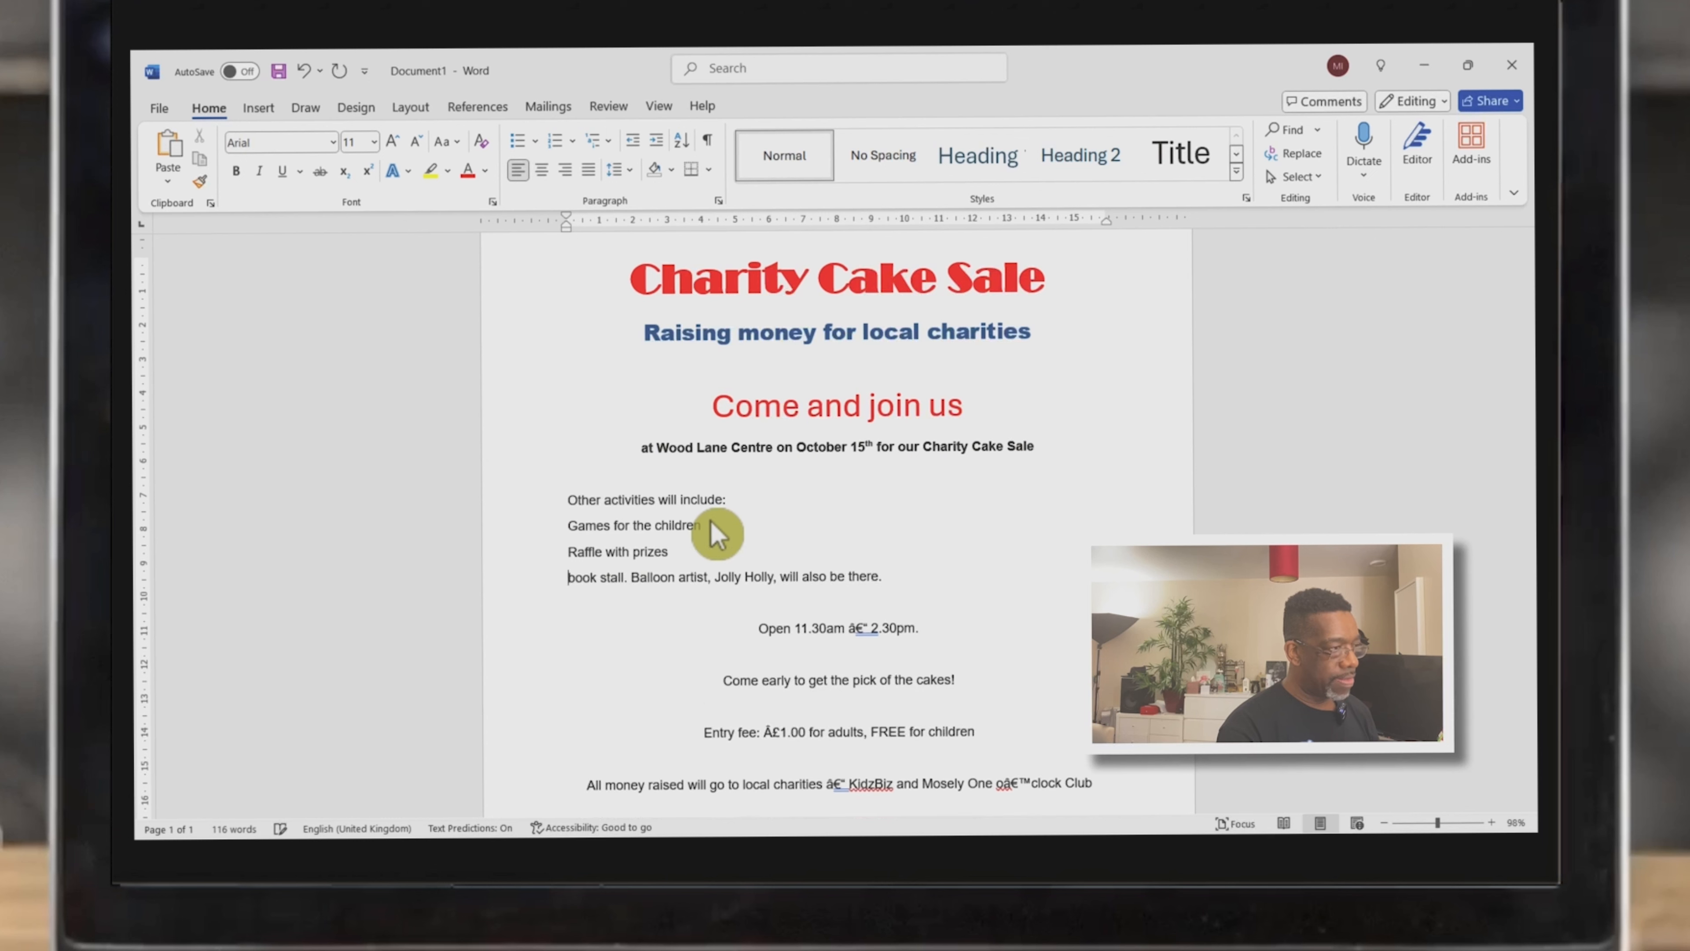
Make "A book stall" its own line without the full stop, with the balloon artist sentence on the line below
type("A")
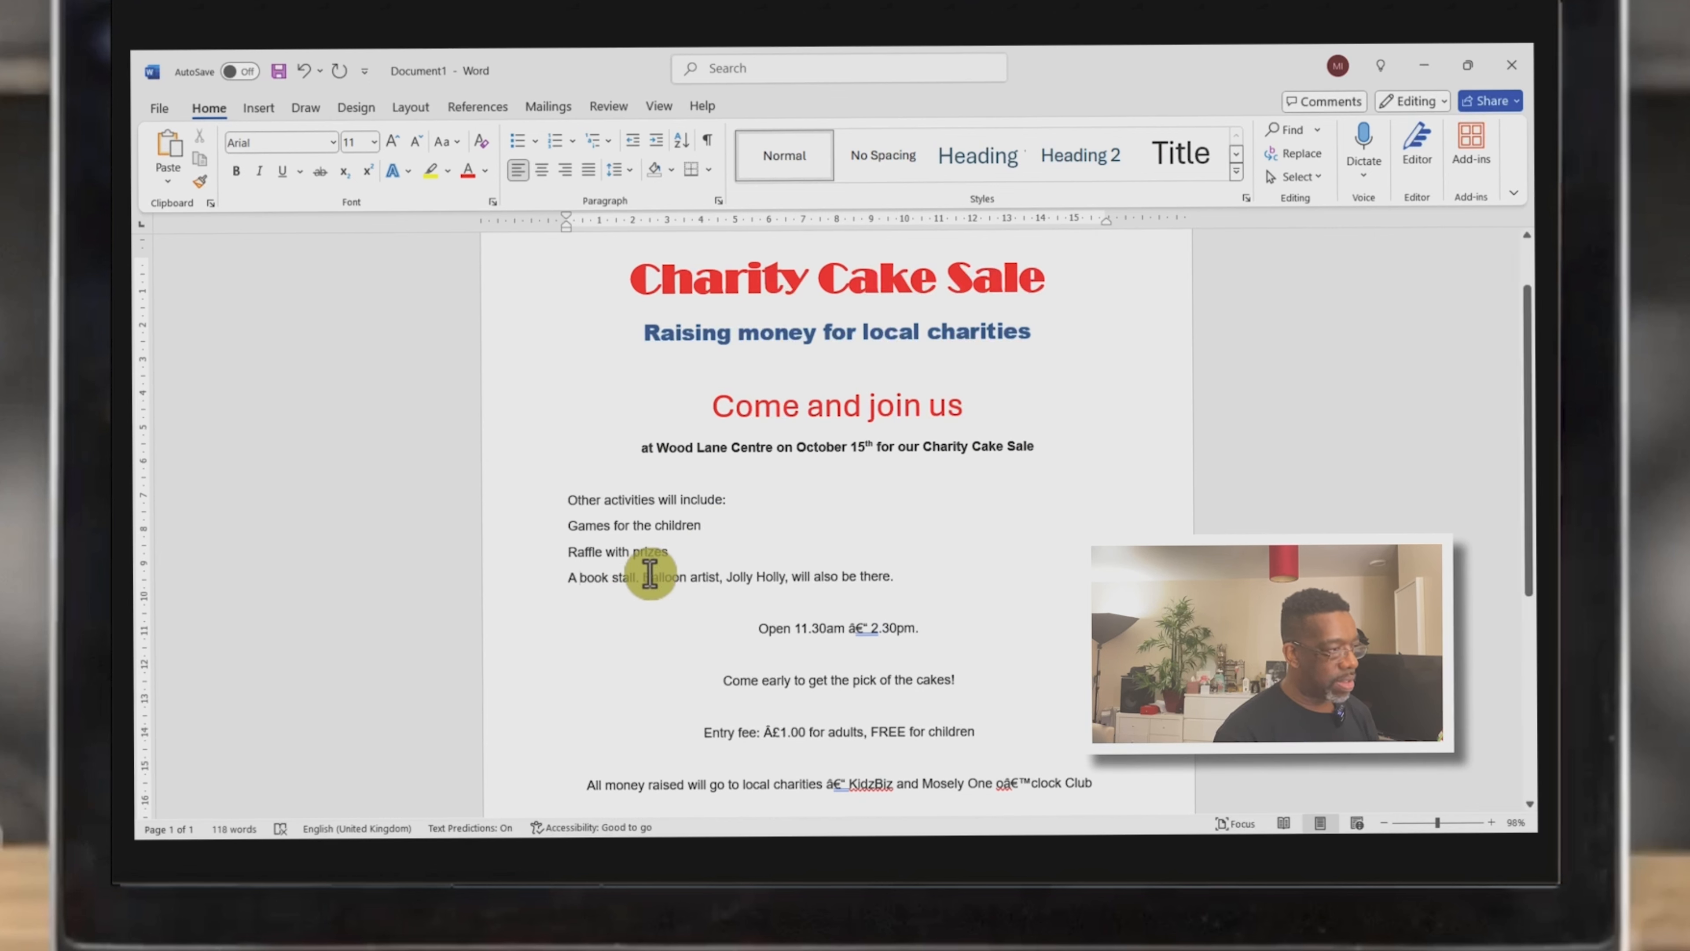
left_click(643, 577)
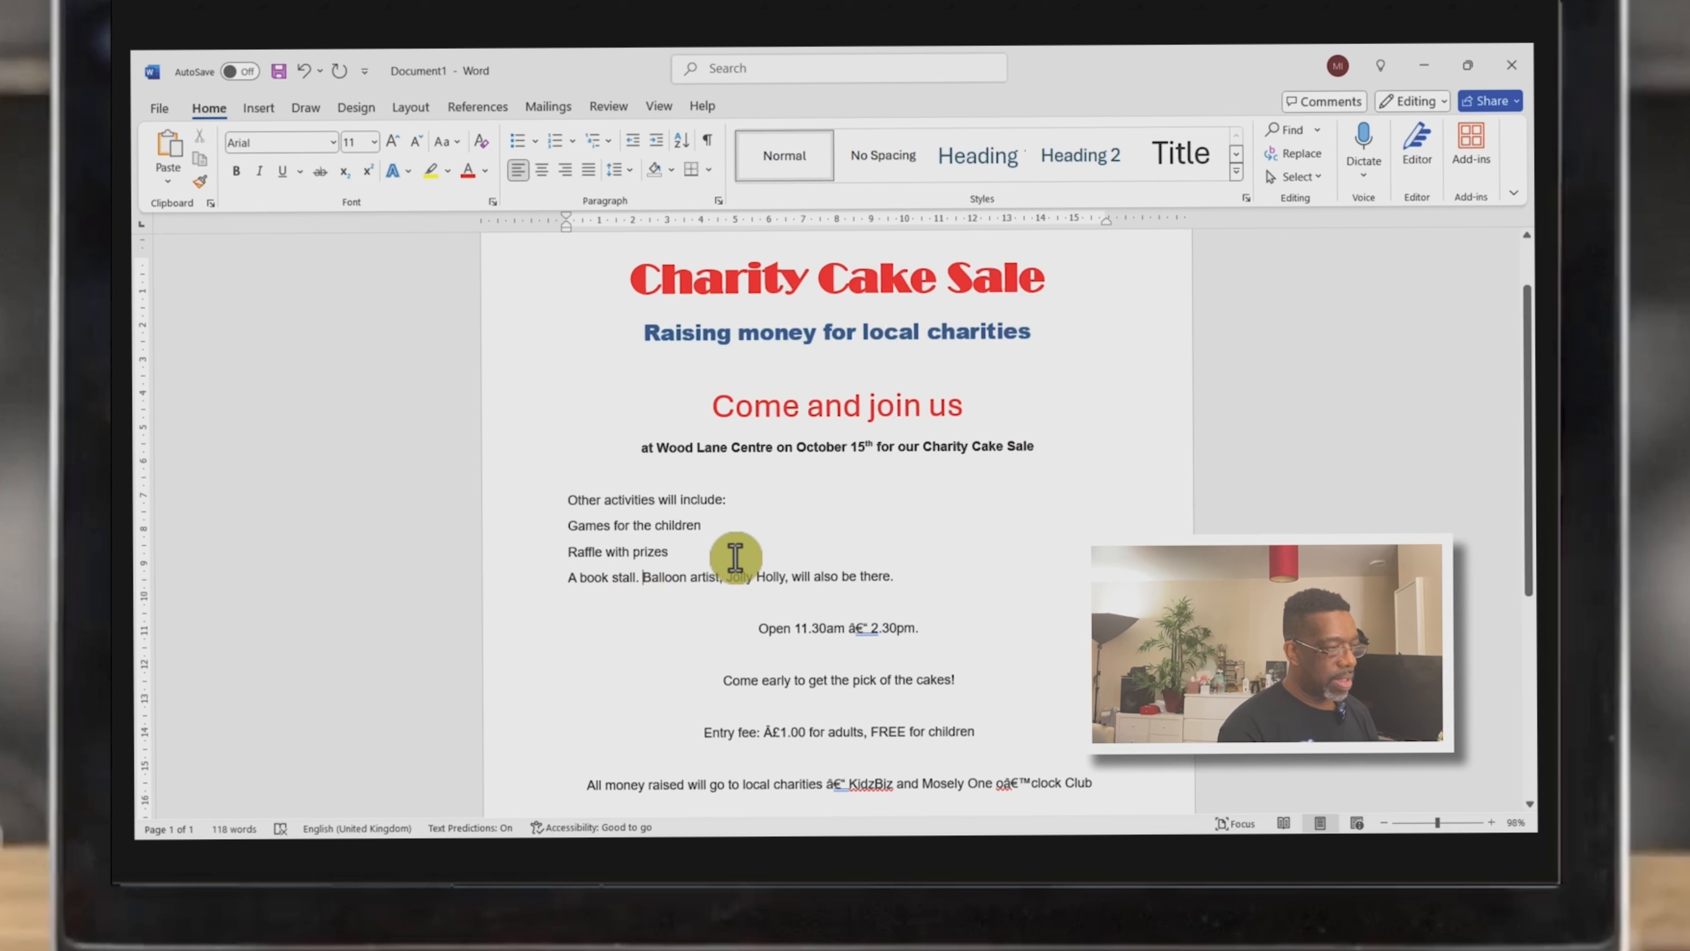
key("BackSpace")
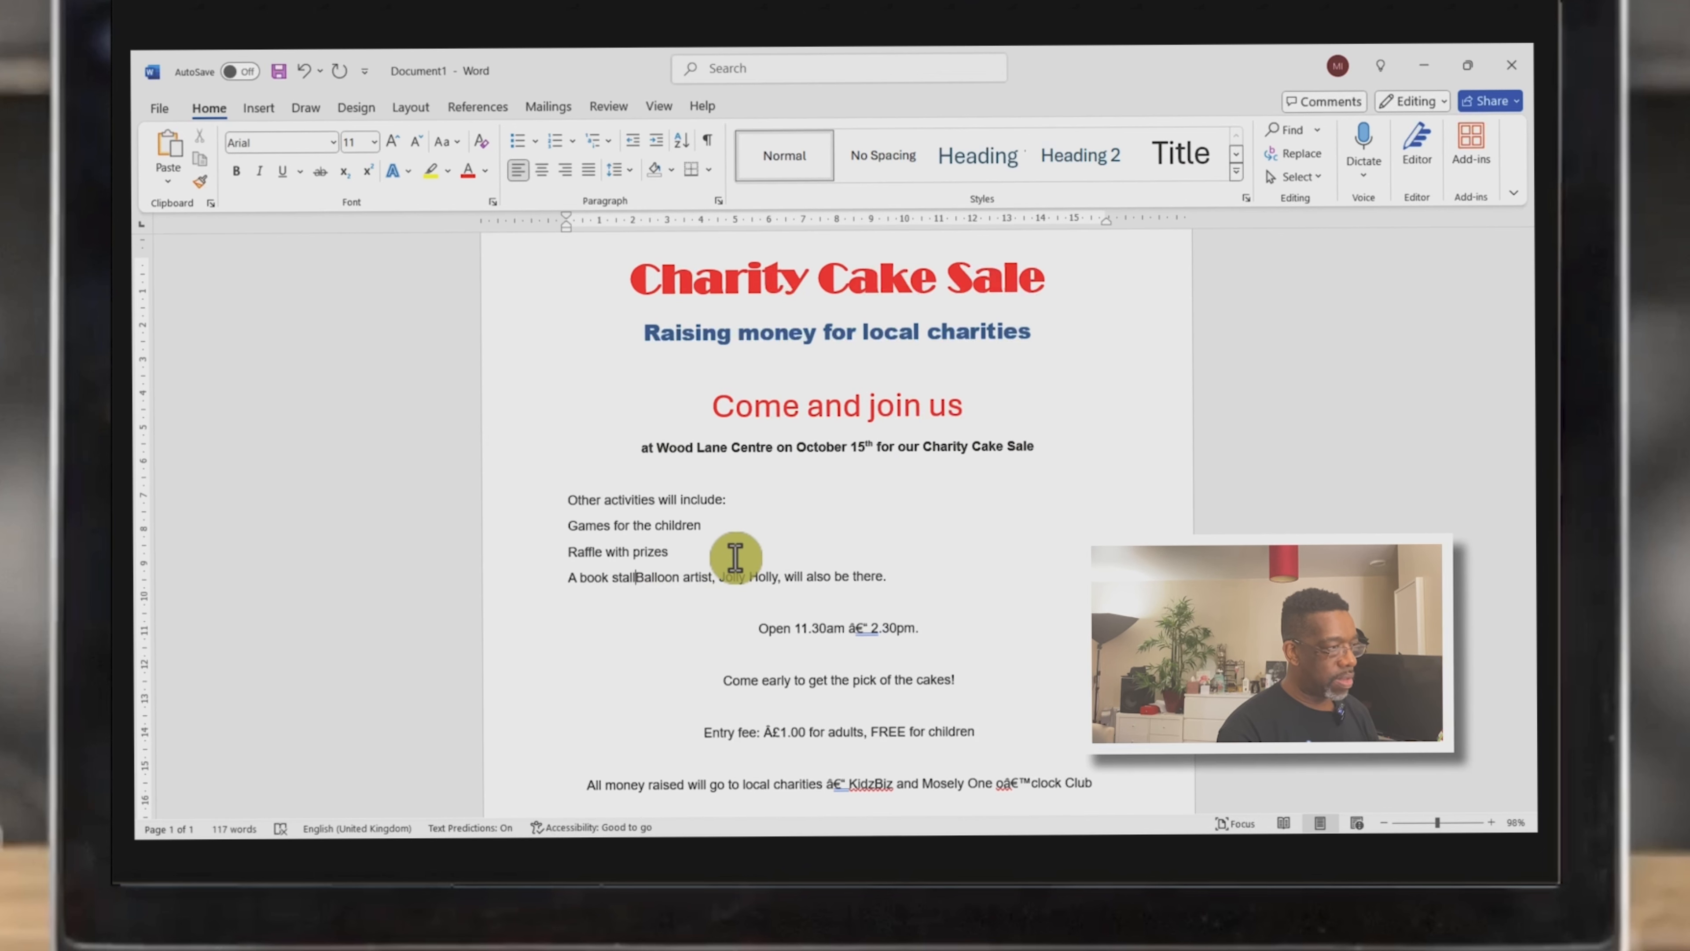
key("Return")
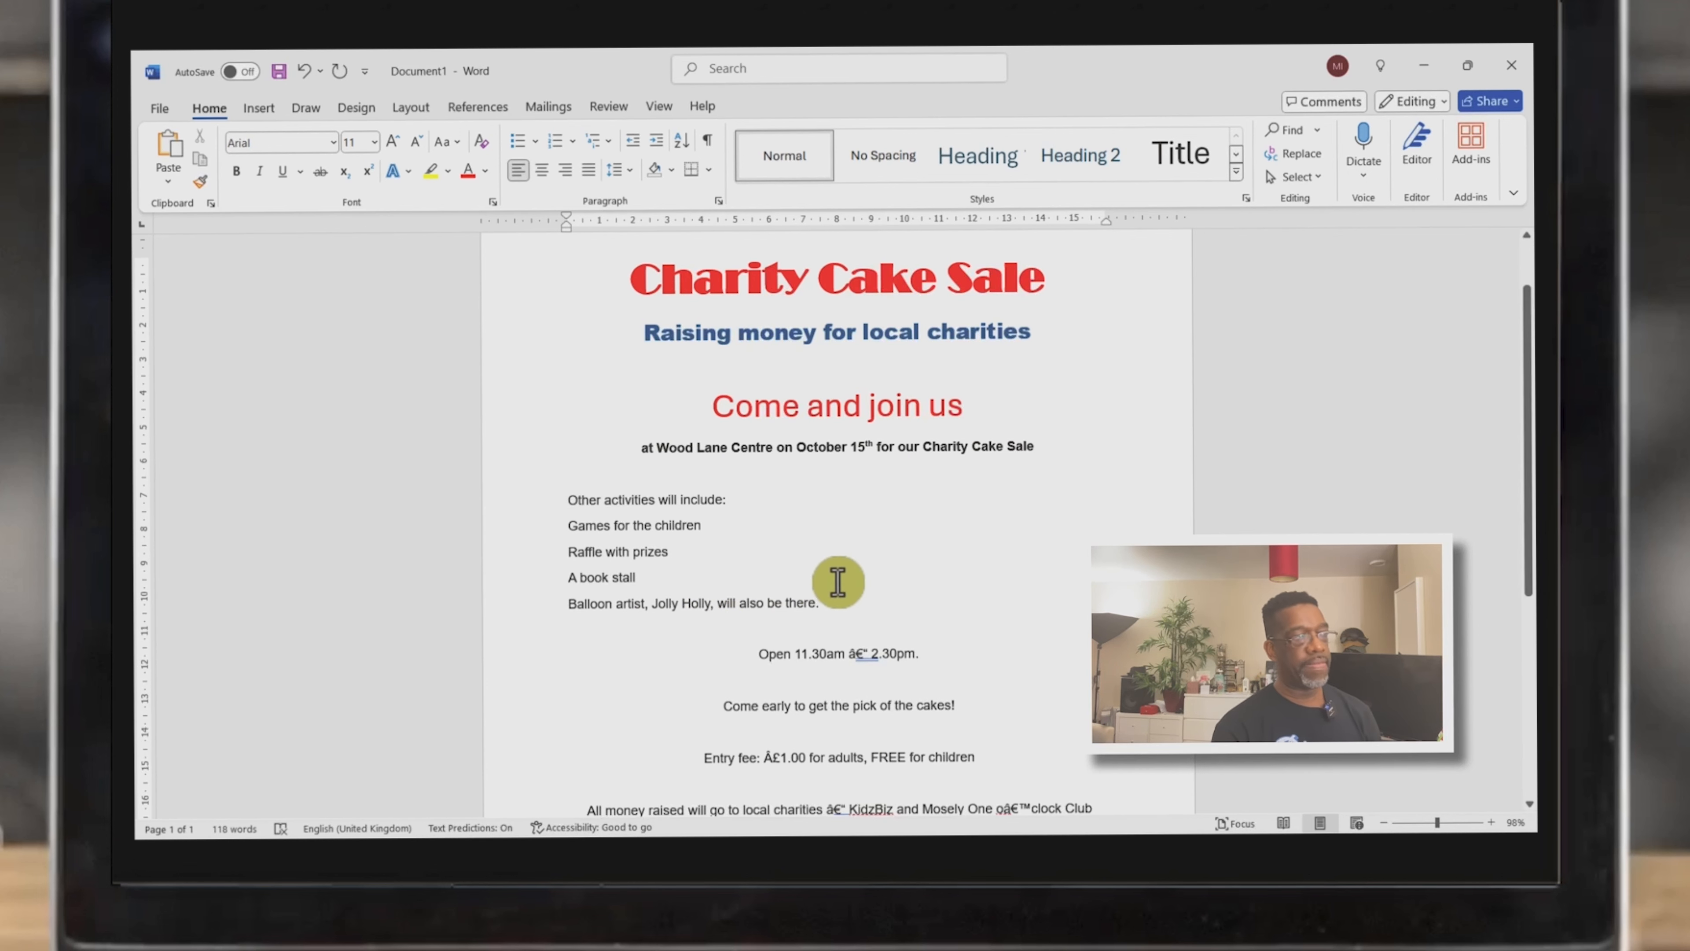
Format the "Other activities will include:" line in standard red, font size 14 and bold
left_click(749, 501)
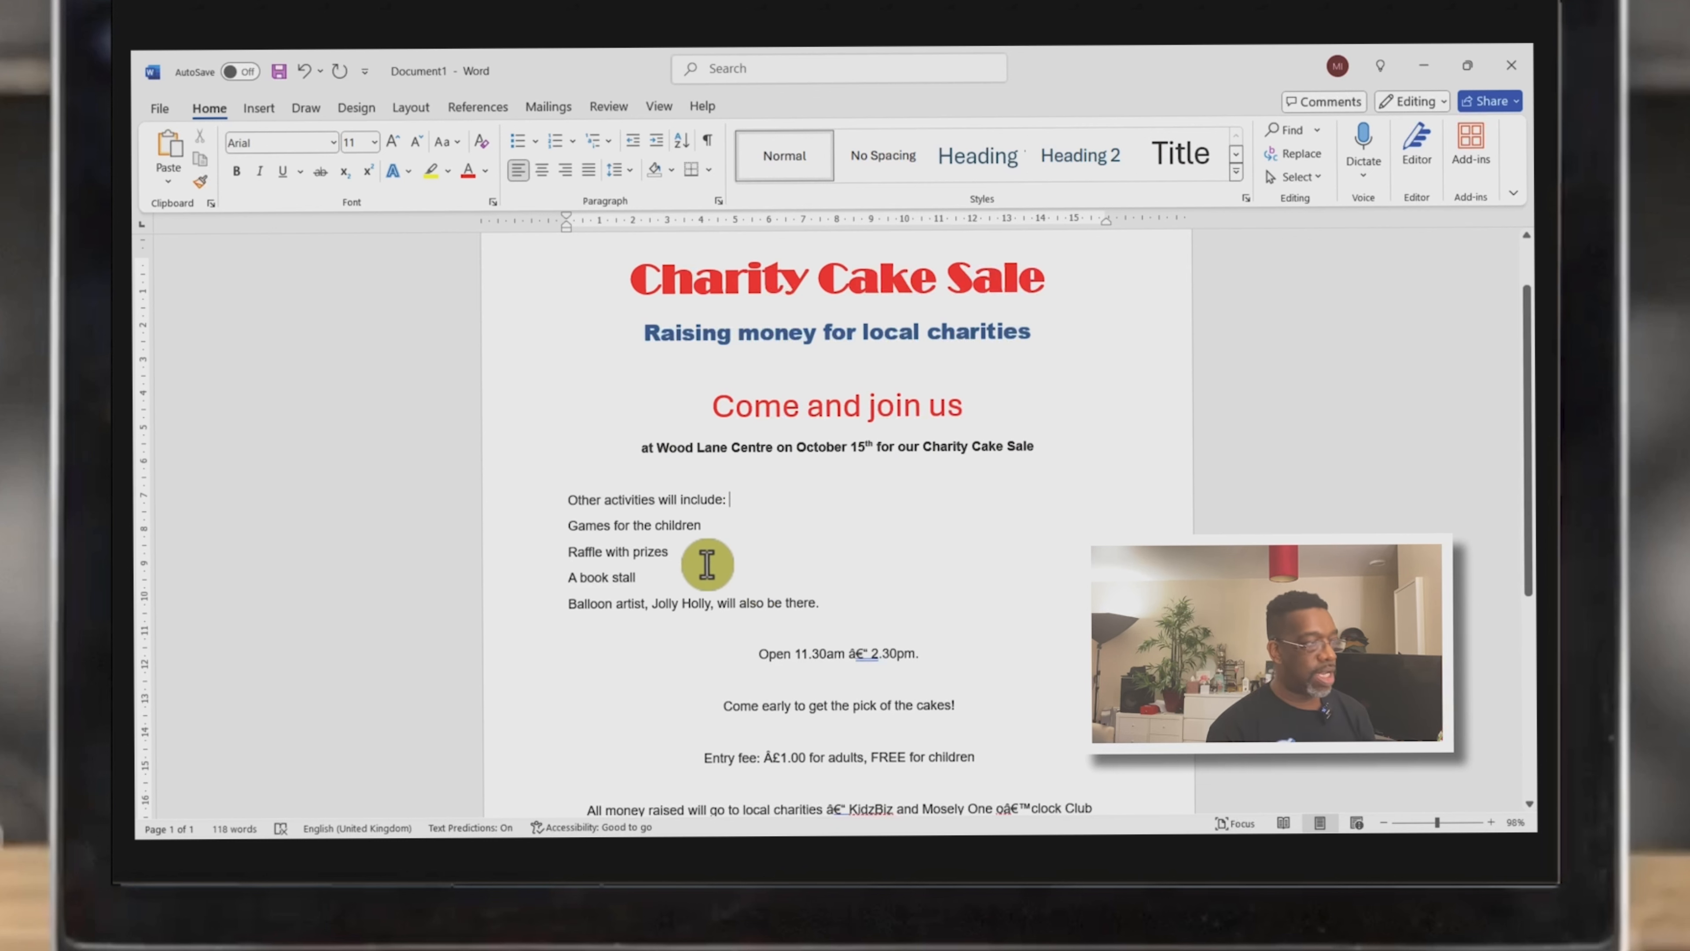
left_click_drag(735, 501, 572, 500)
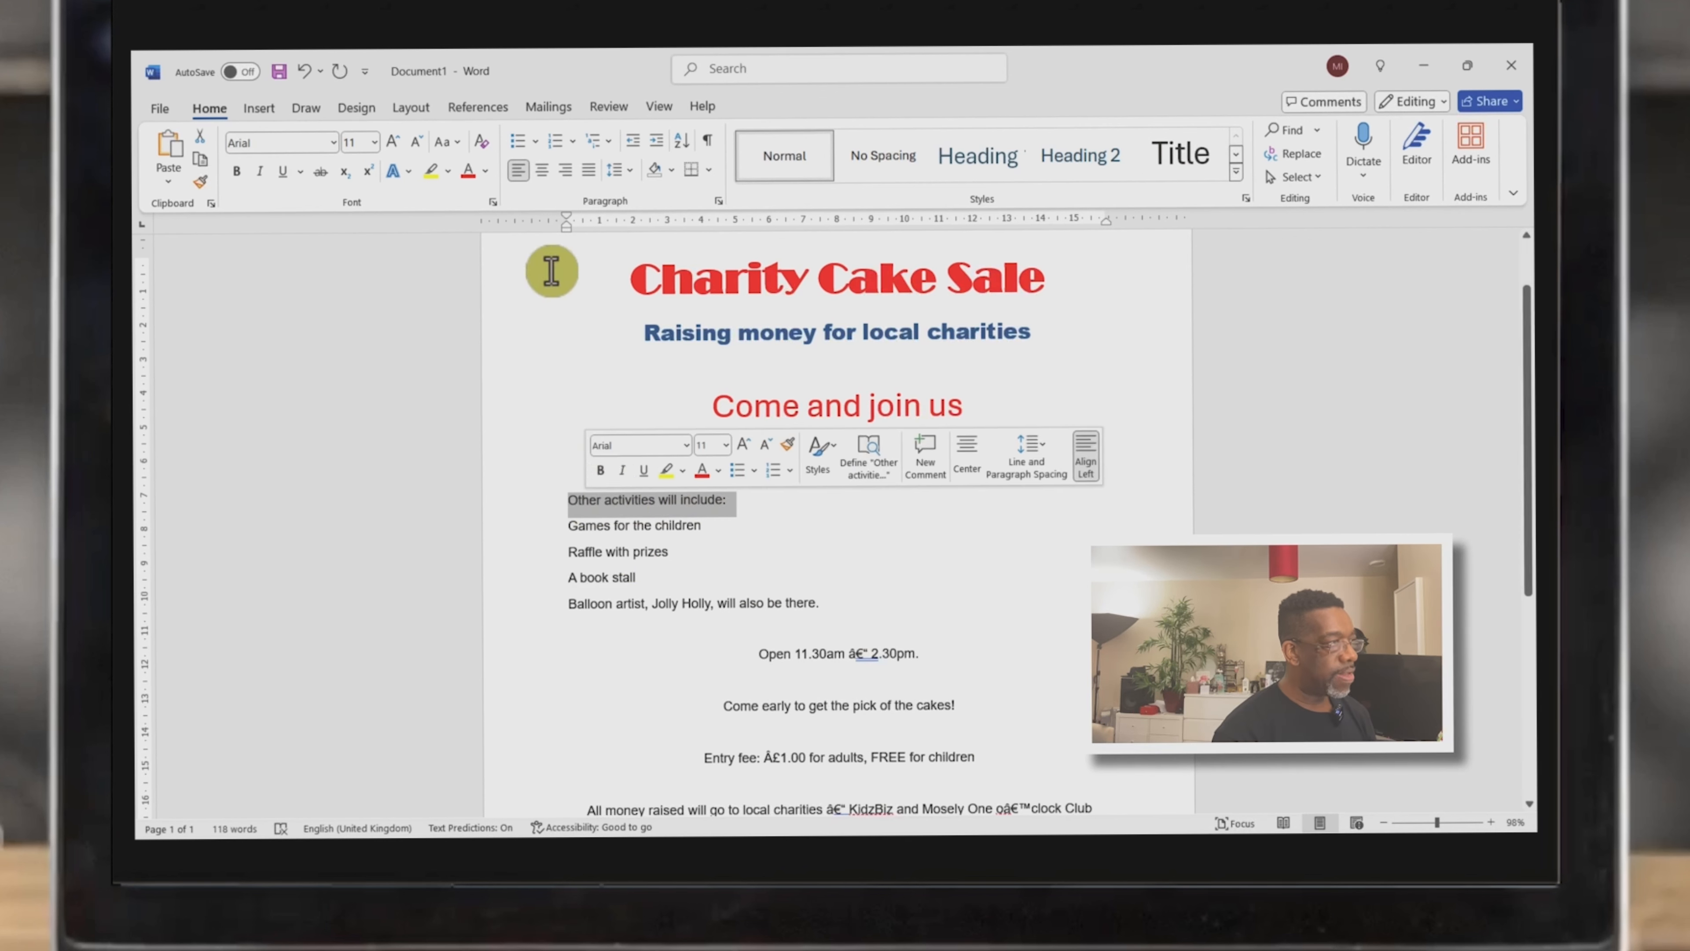
left_click(486, 172)
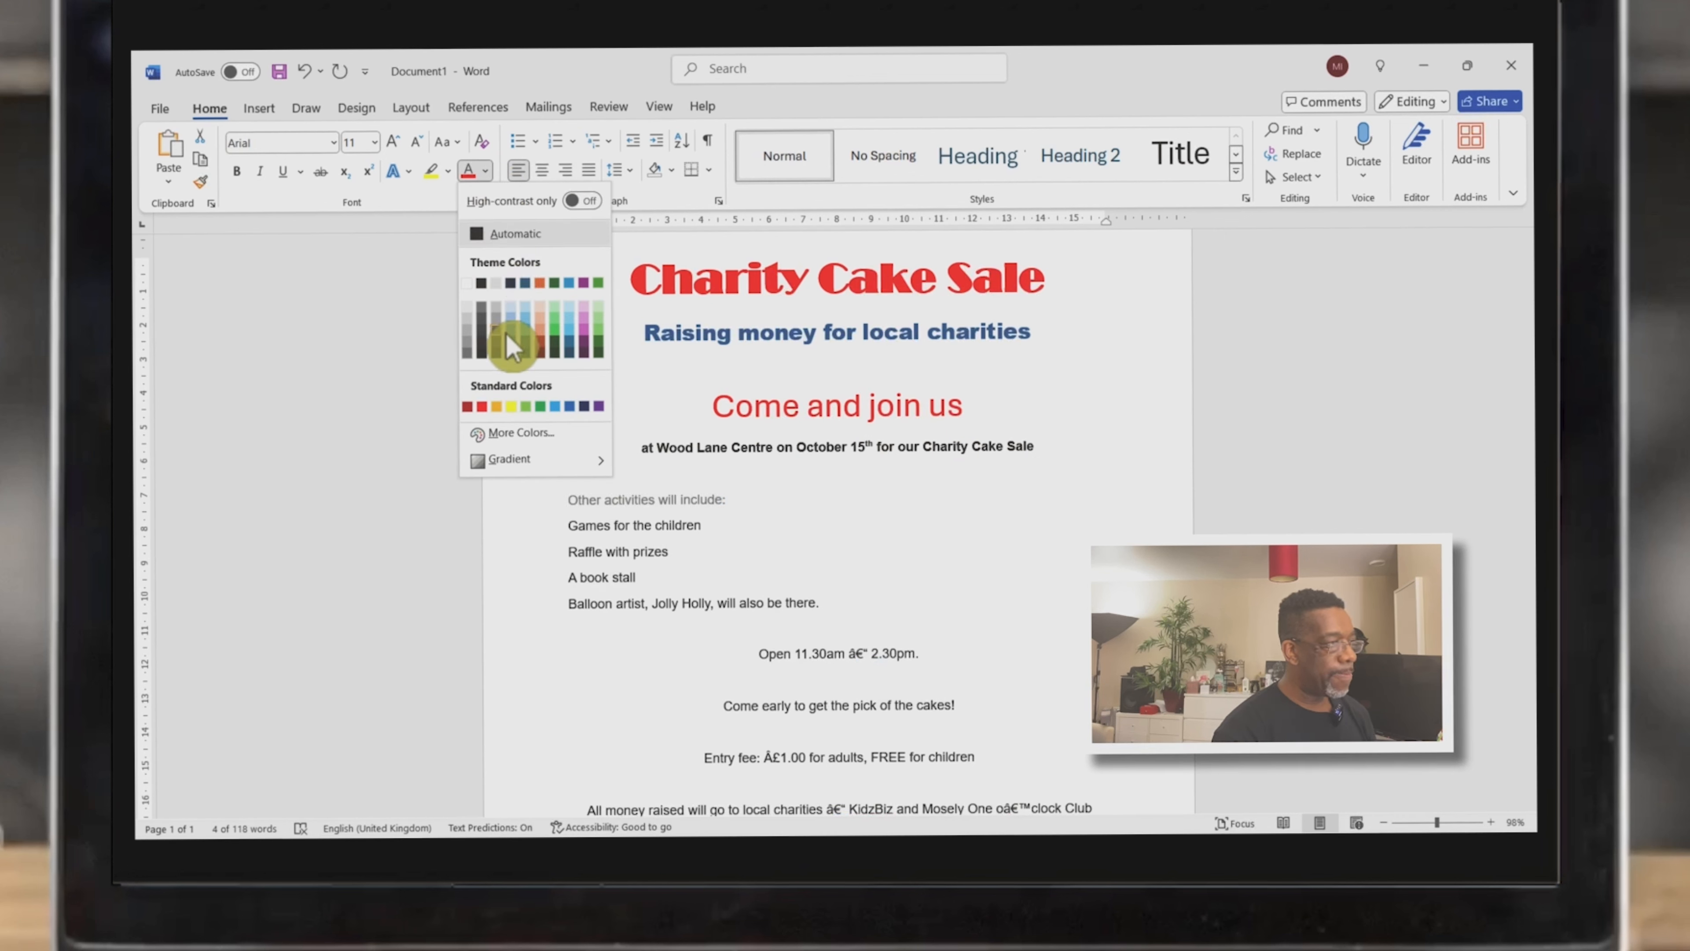
left_click(482, 406)
left_click(391, 141)
left_click(391, 141)
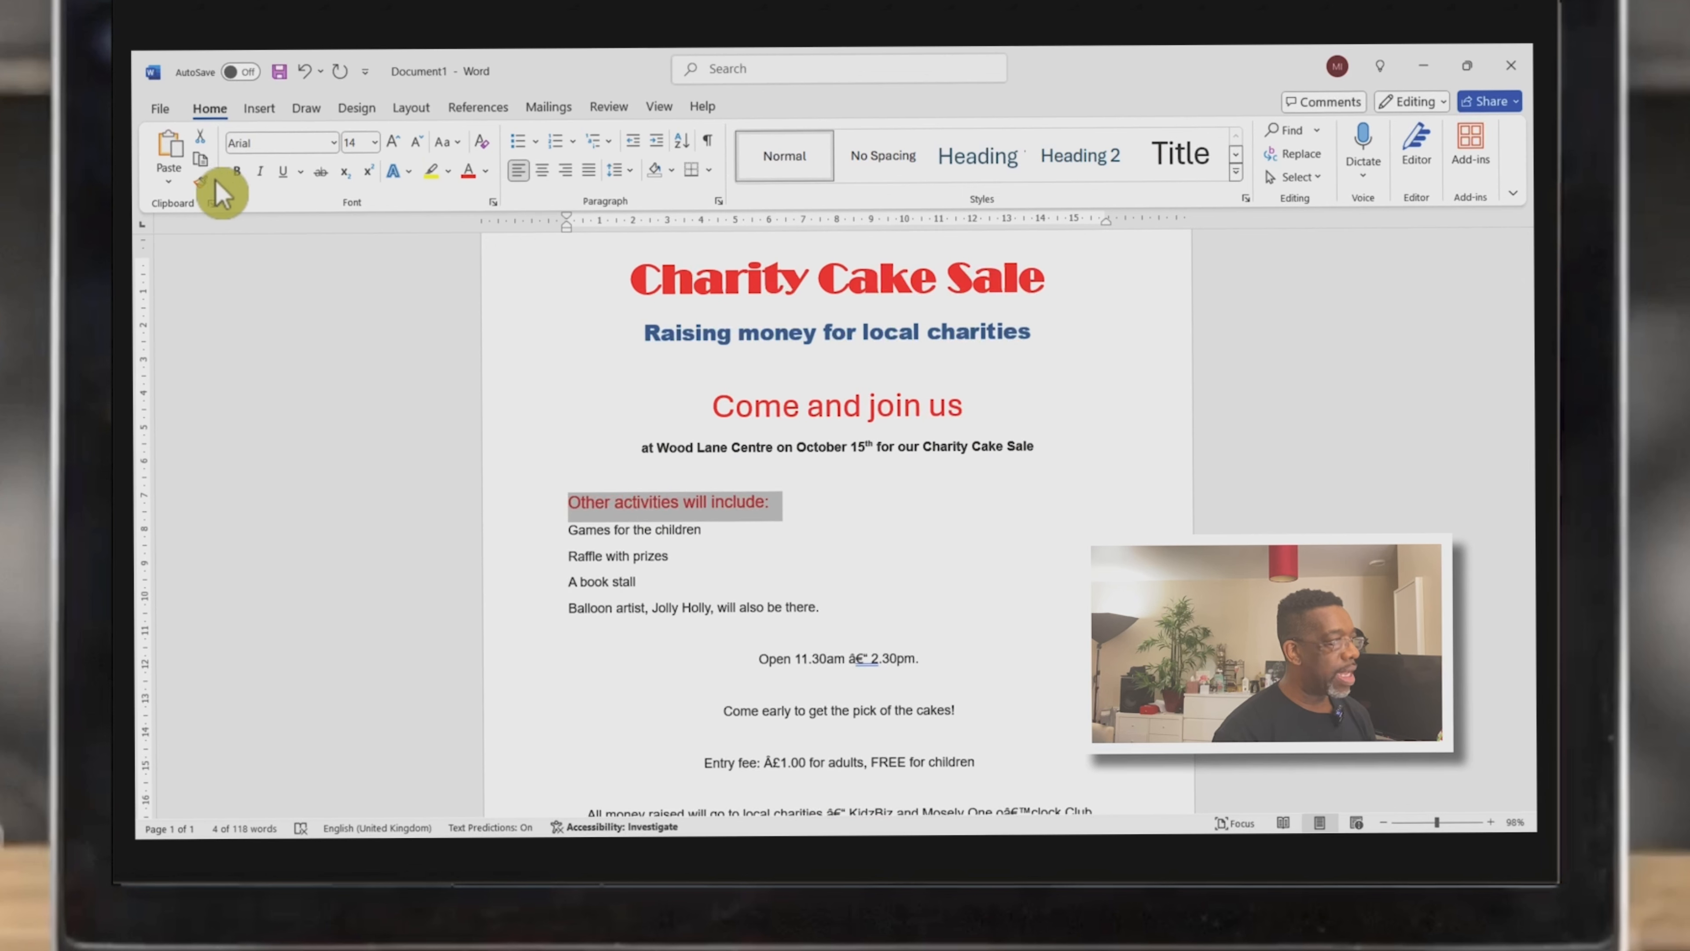
left_click(236, 172)
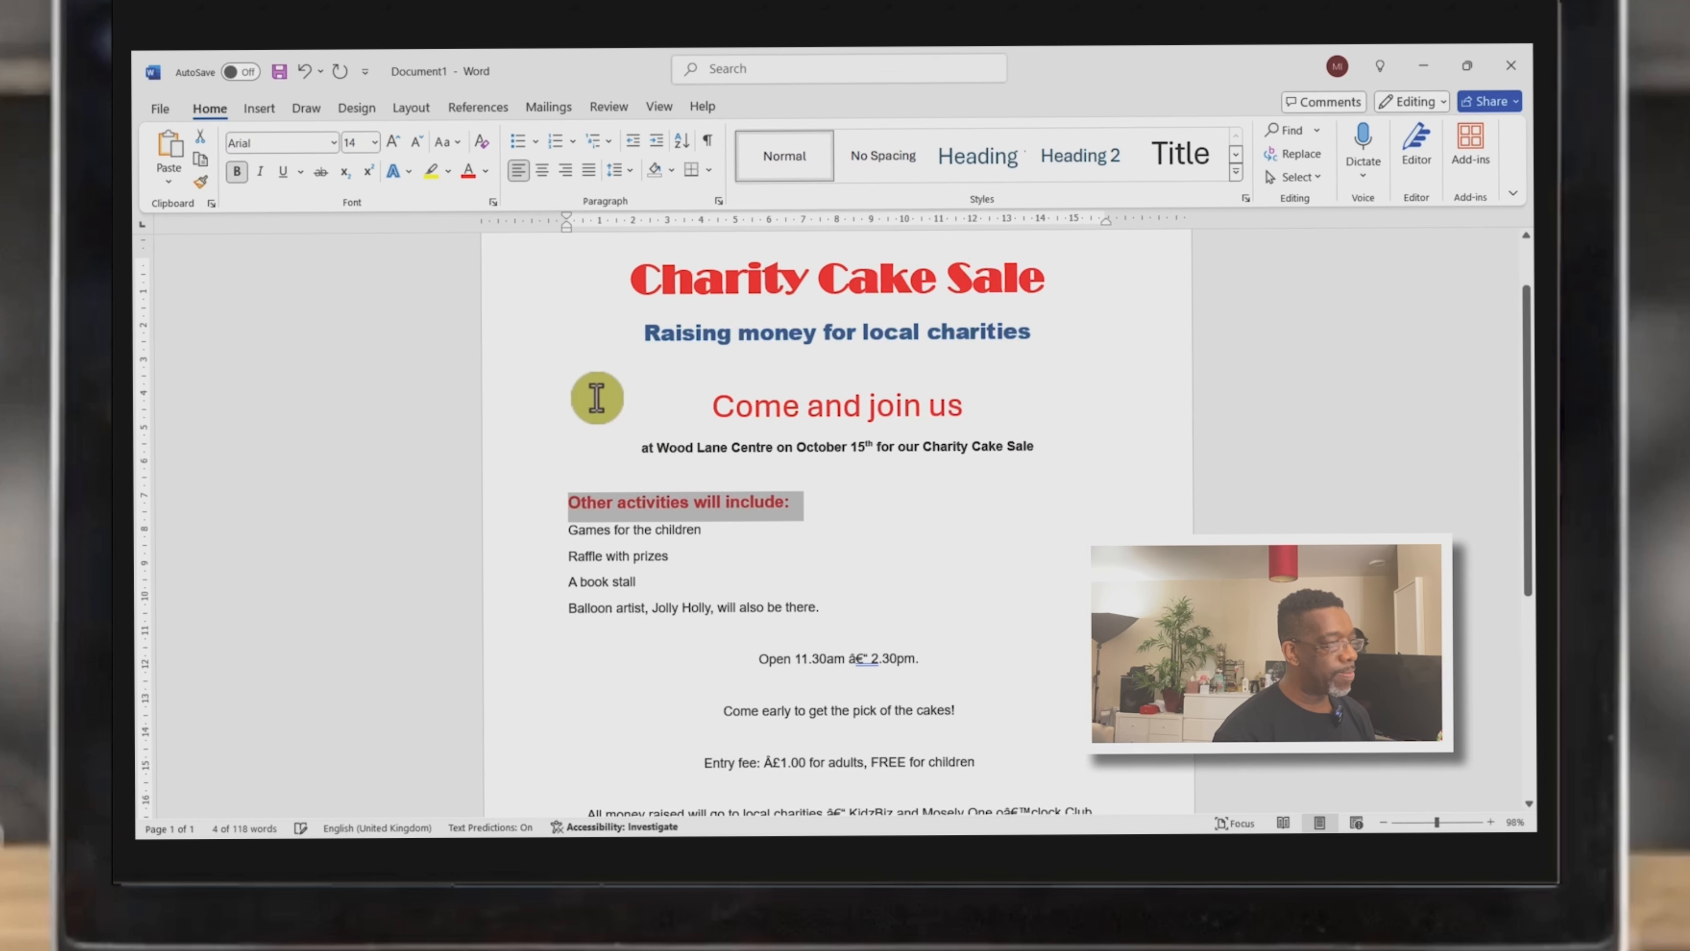
Turn the four activity lines, from "Games for the children" to the balloon artist, into a bulleted list
left_click(673, 538)
left_click_drag(844, 605, 585, 529)
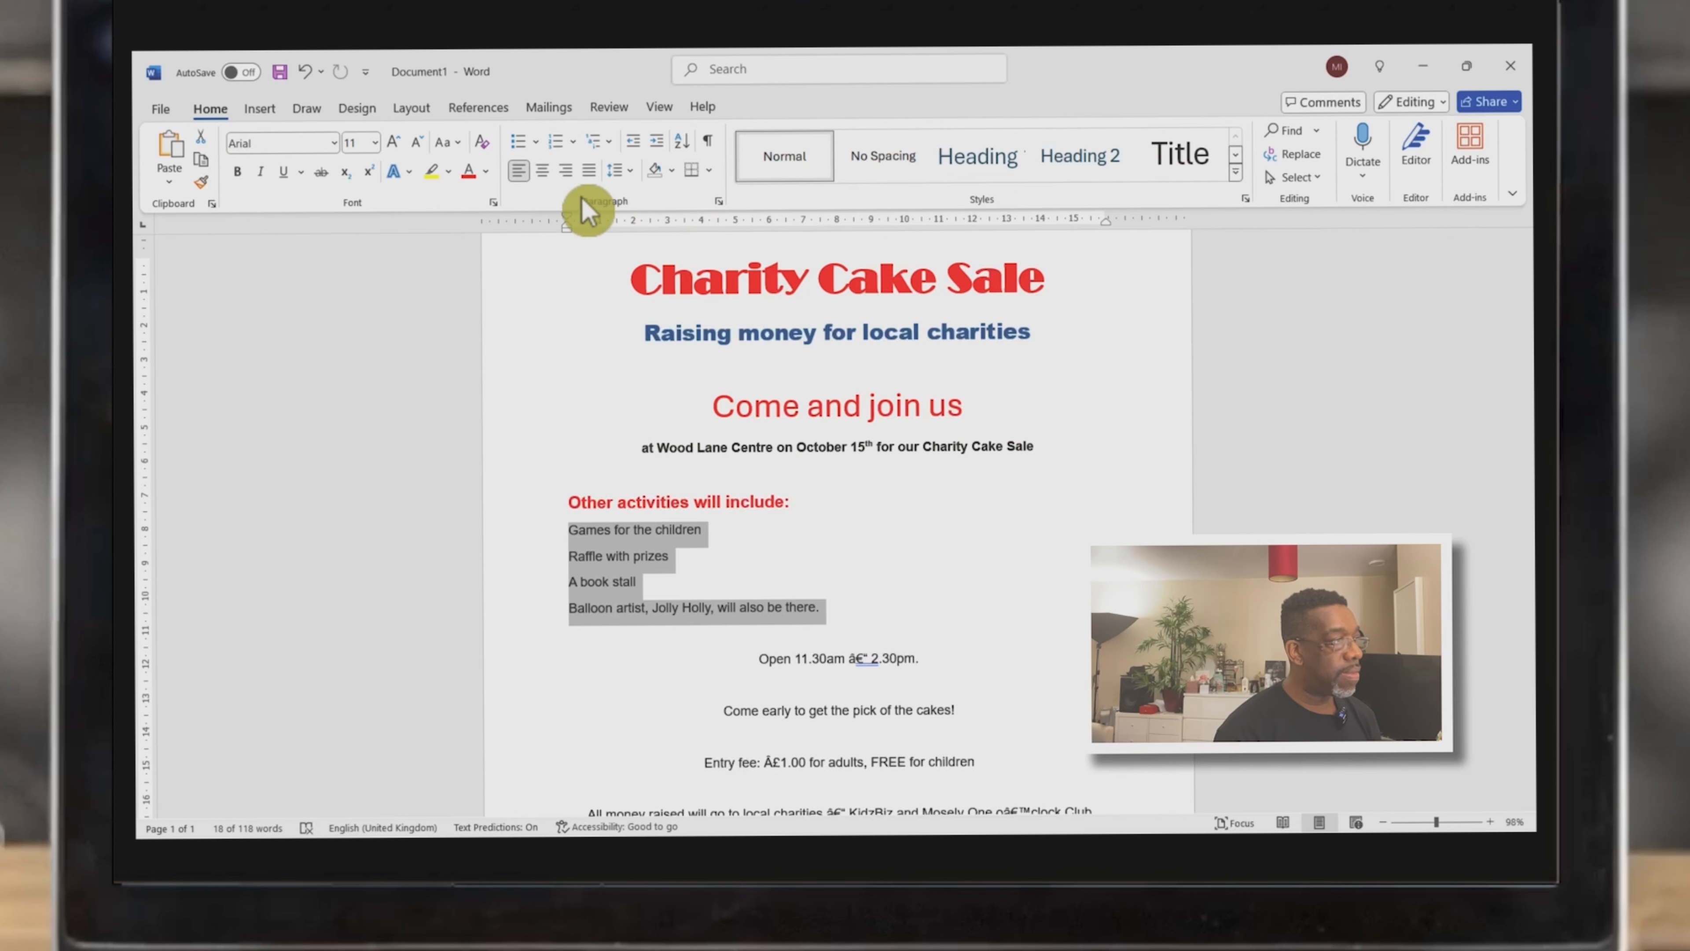
left_click(520, 148)
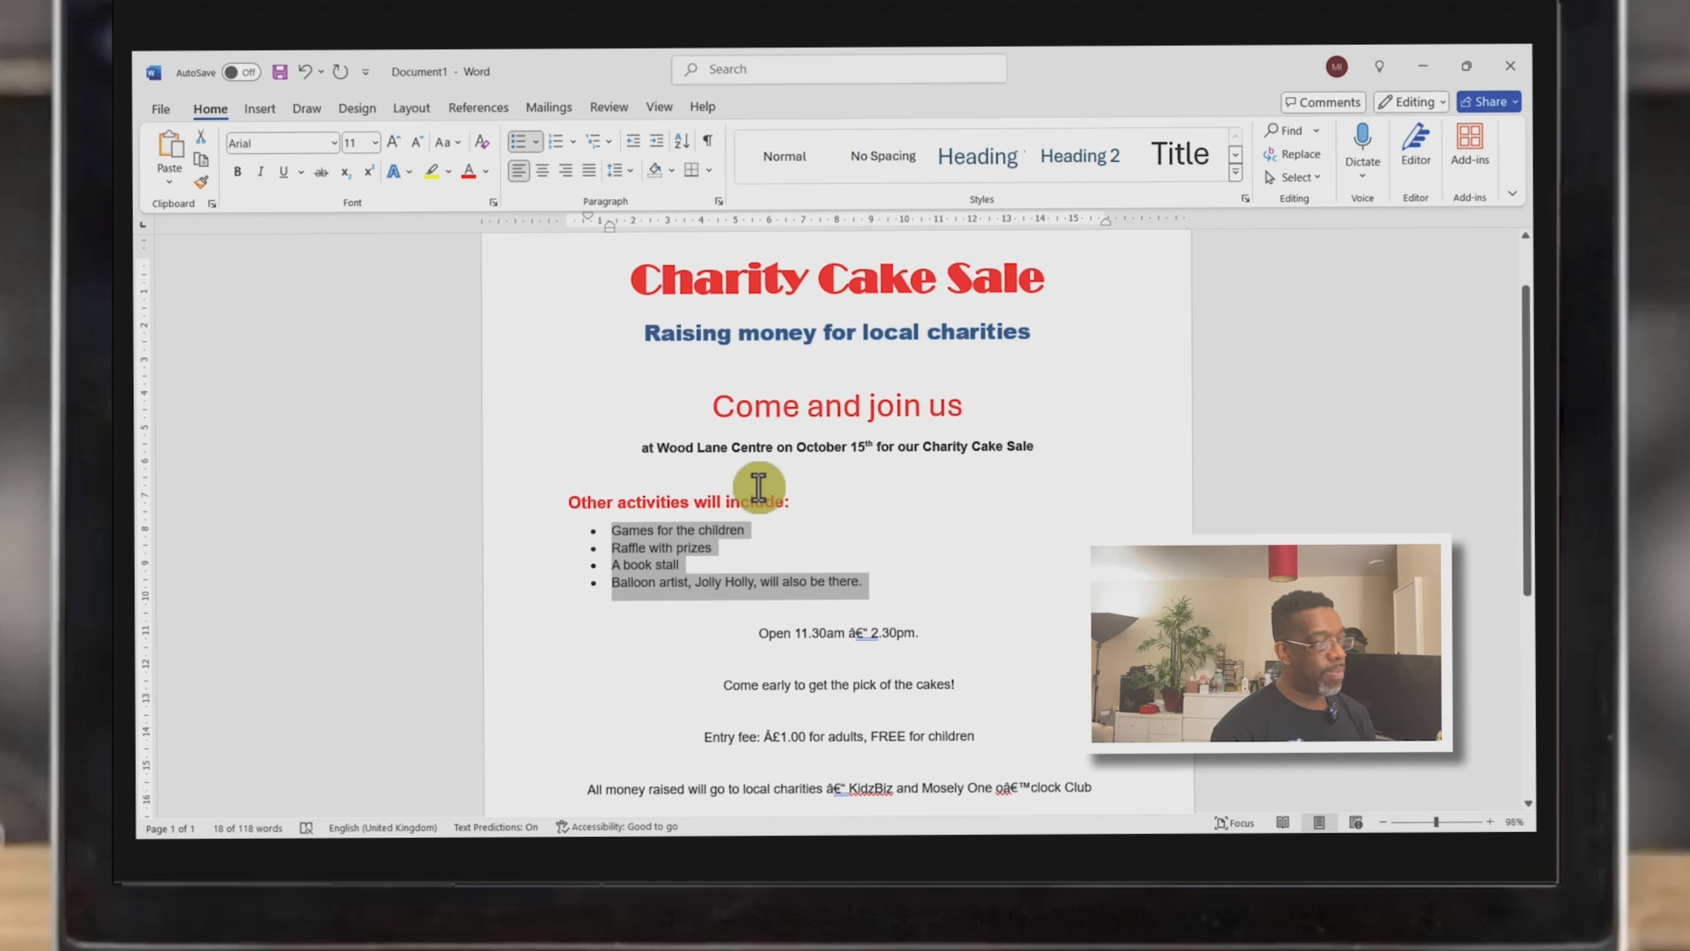
left_click(899, 592)
Replace the garbled characters in the opening-hours line with "until" so it reads "Open 11.30am until 2.30pm."
scroll(913, 641, "down", 1)
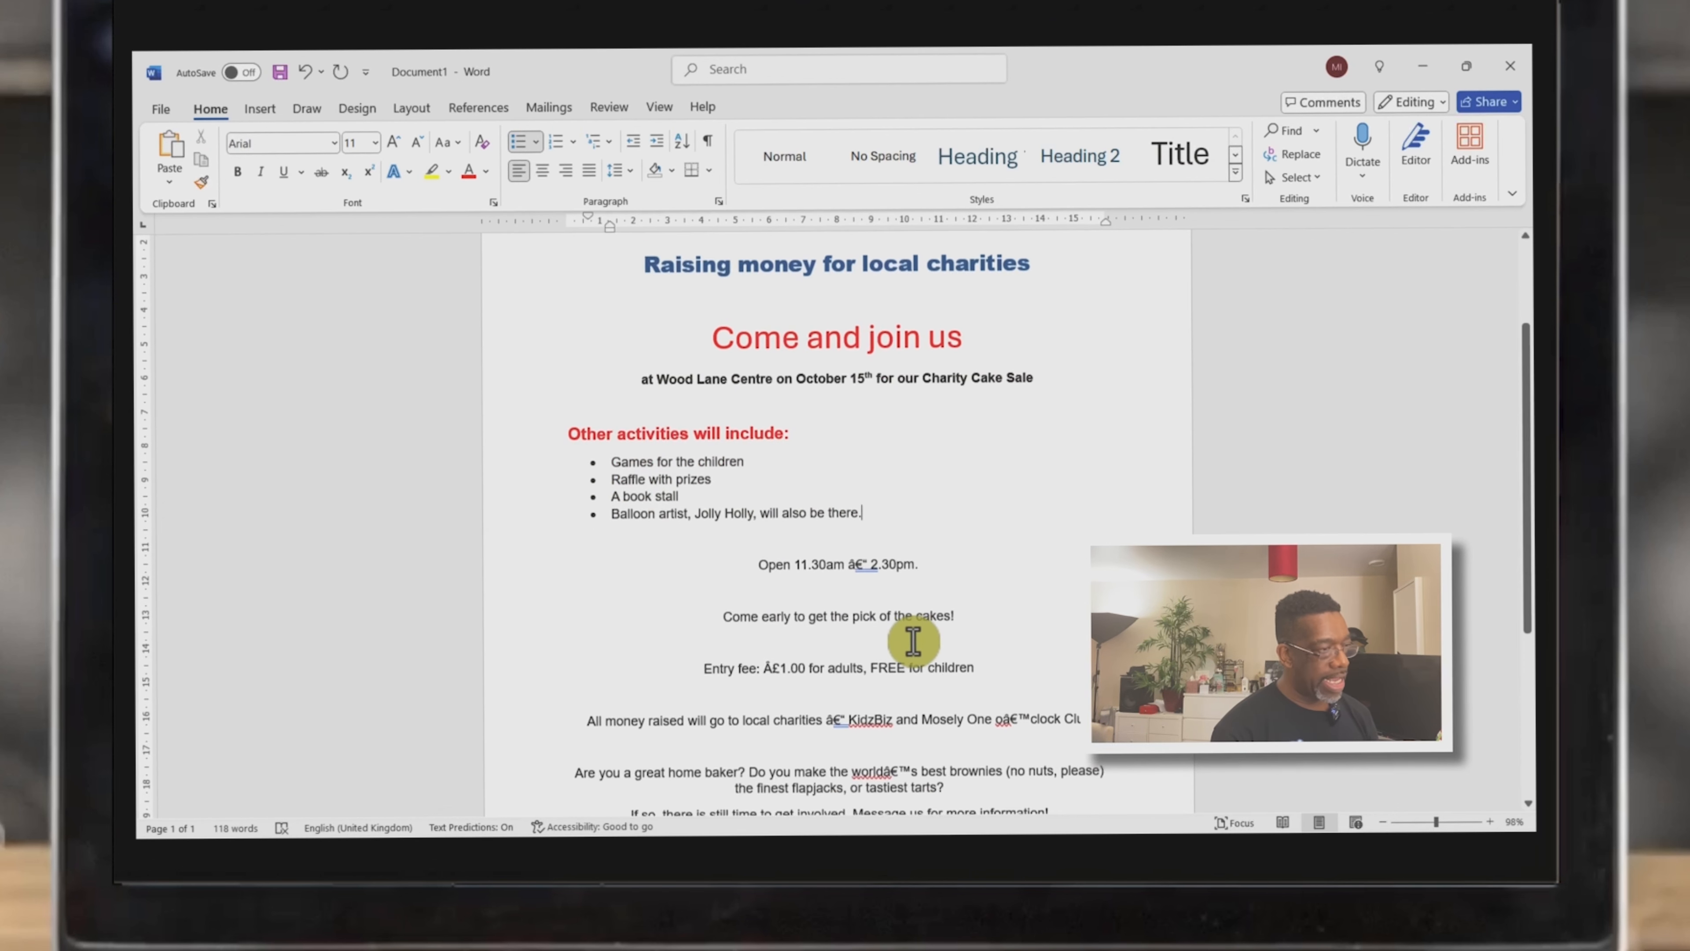
scroll(858, 672, "down", 1)
left_click_drag(760, 507, 928, 508)
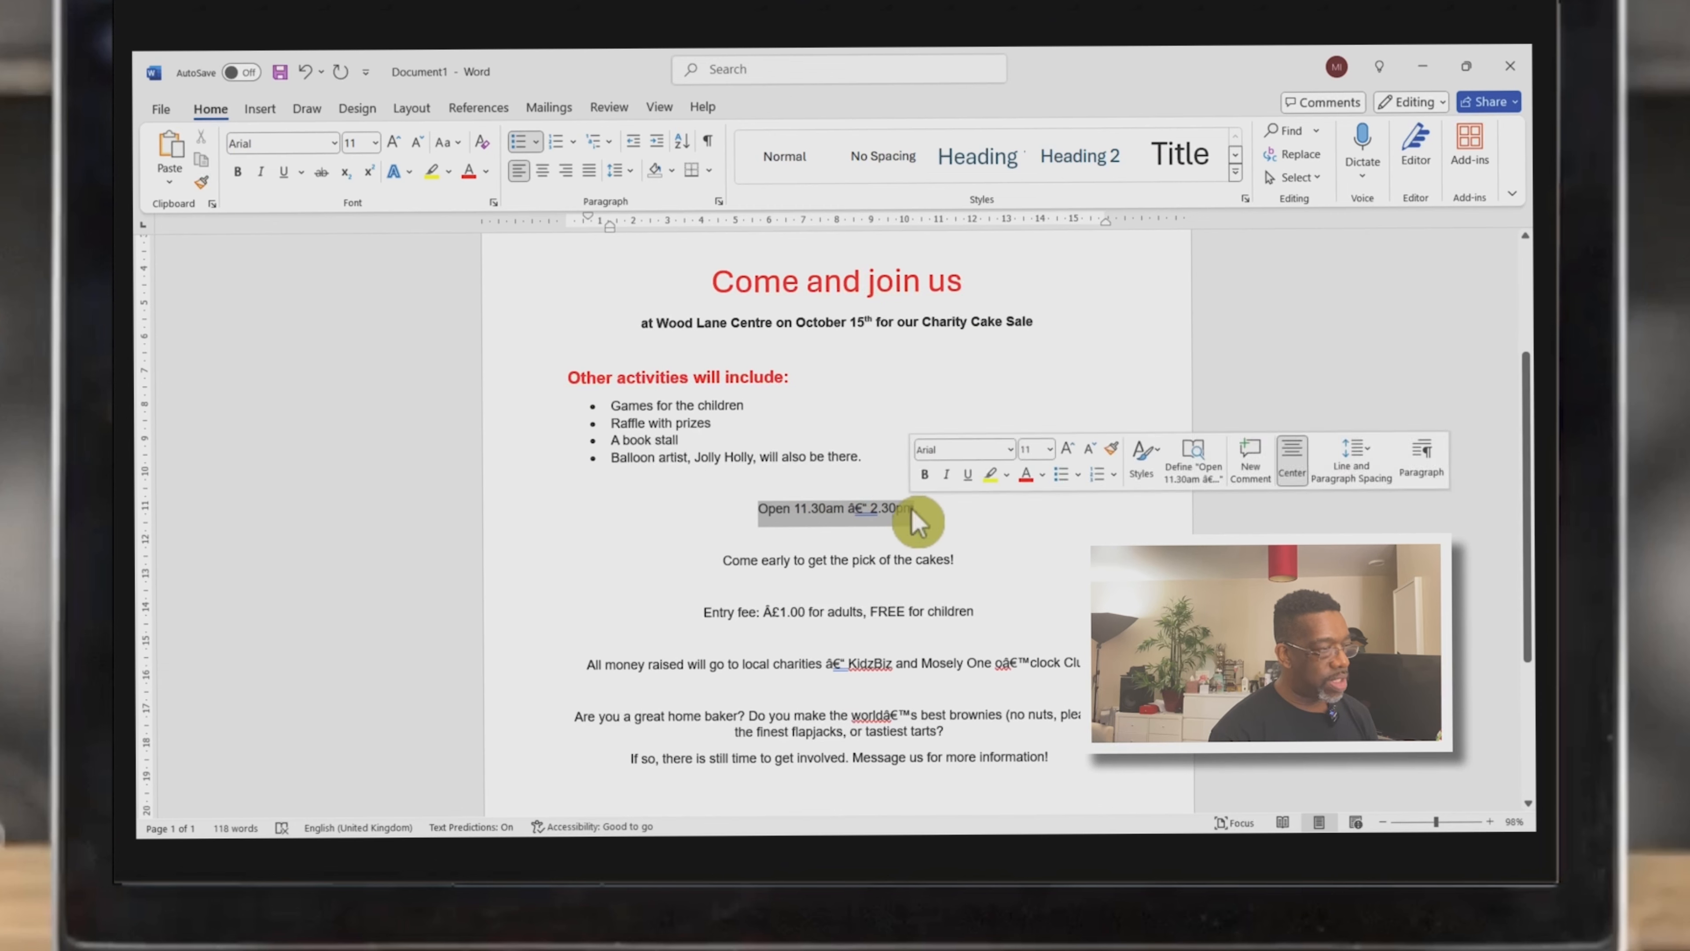
left_click(941, 540)
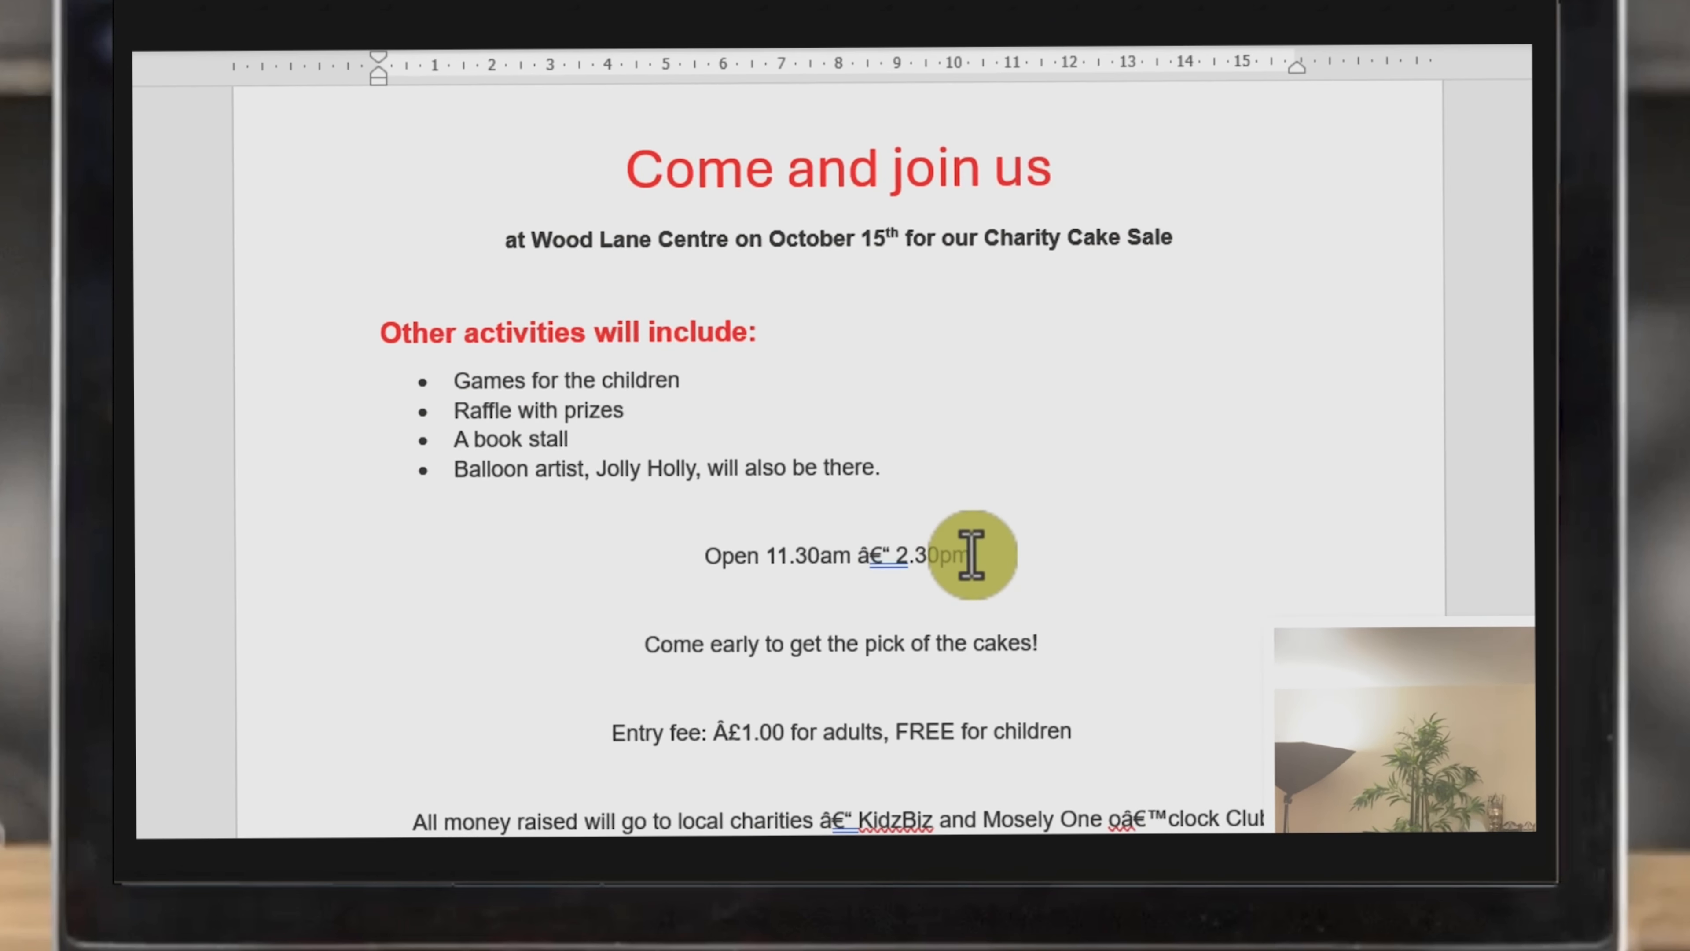
left_click(833, 585)
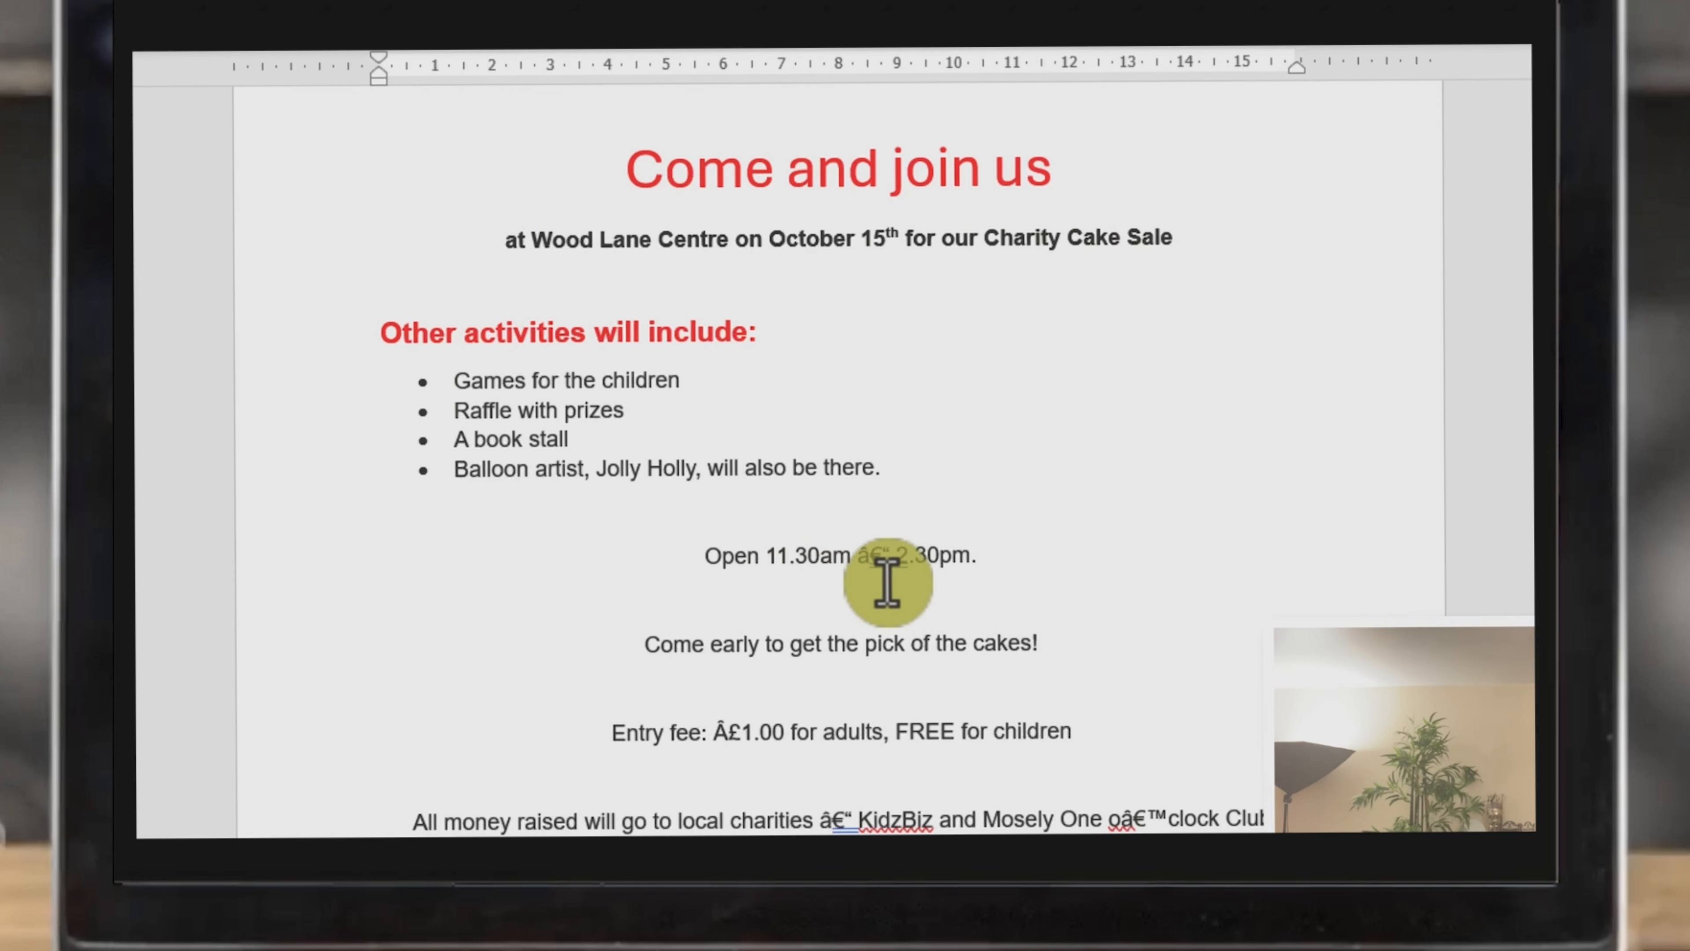
left_click(891, 559)
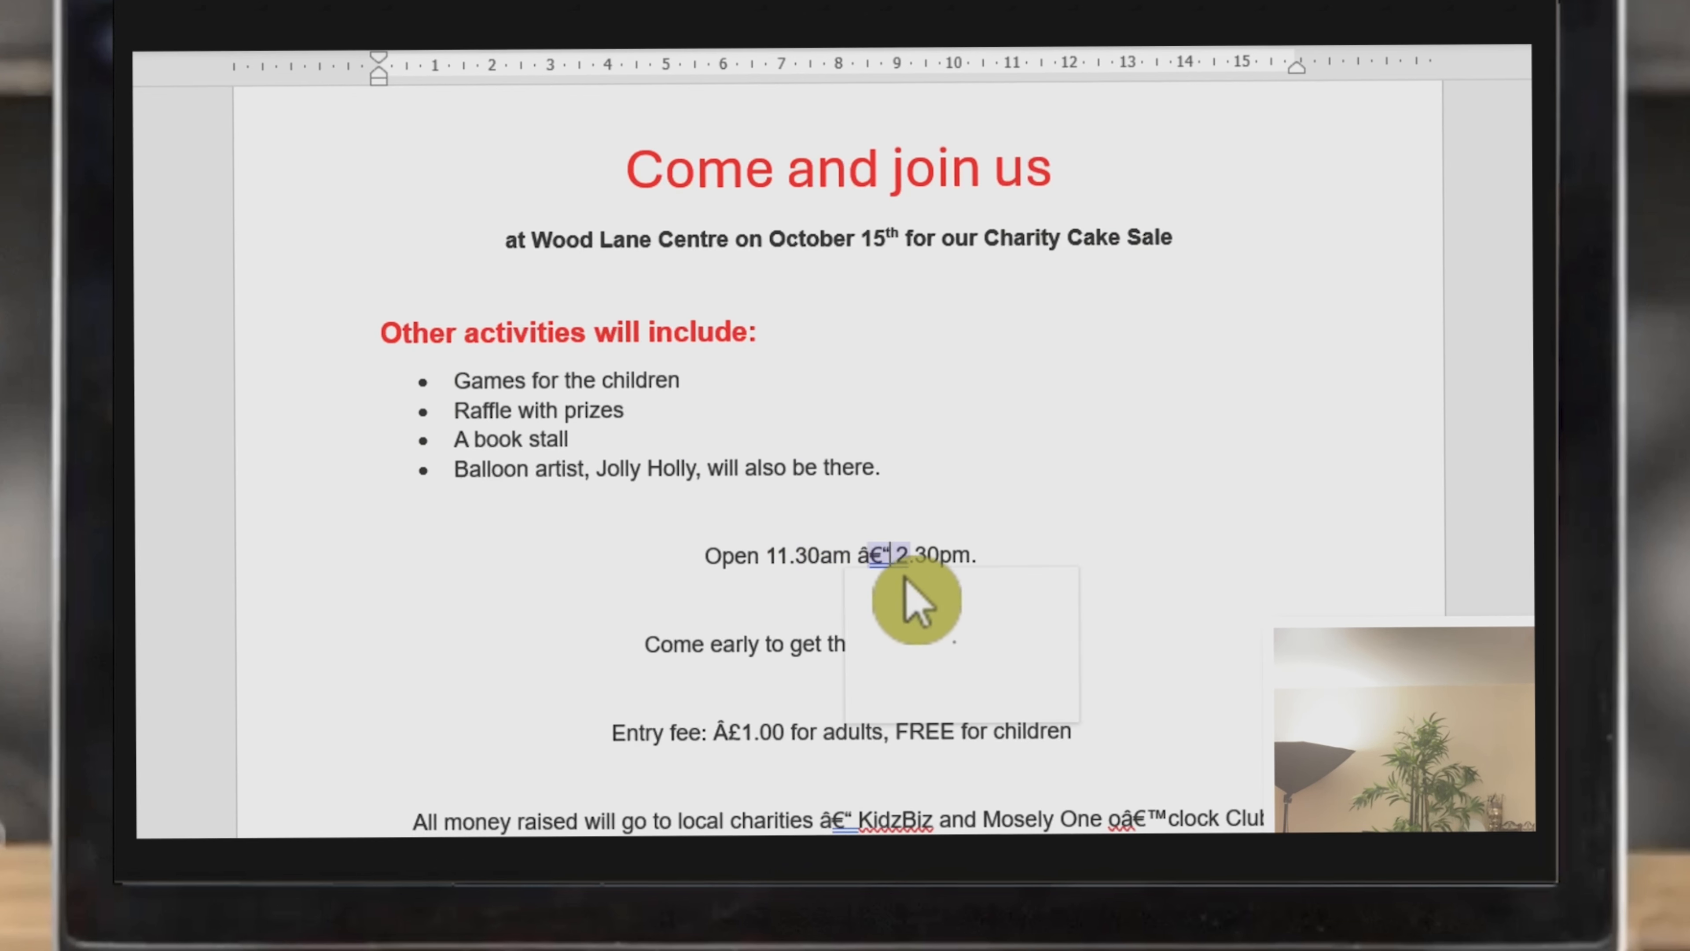
left_click(892, 551)
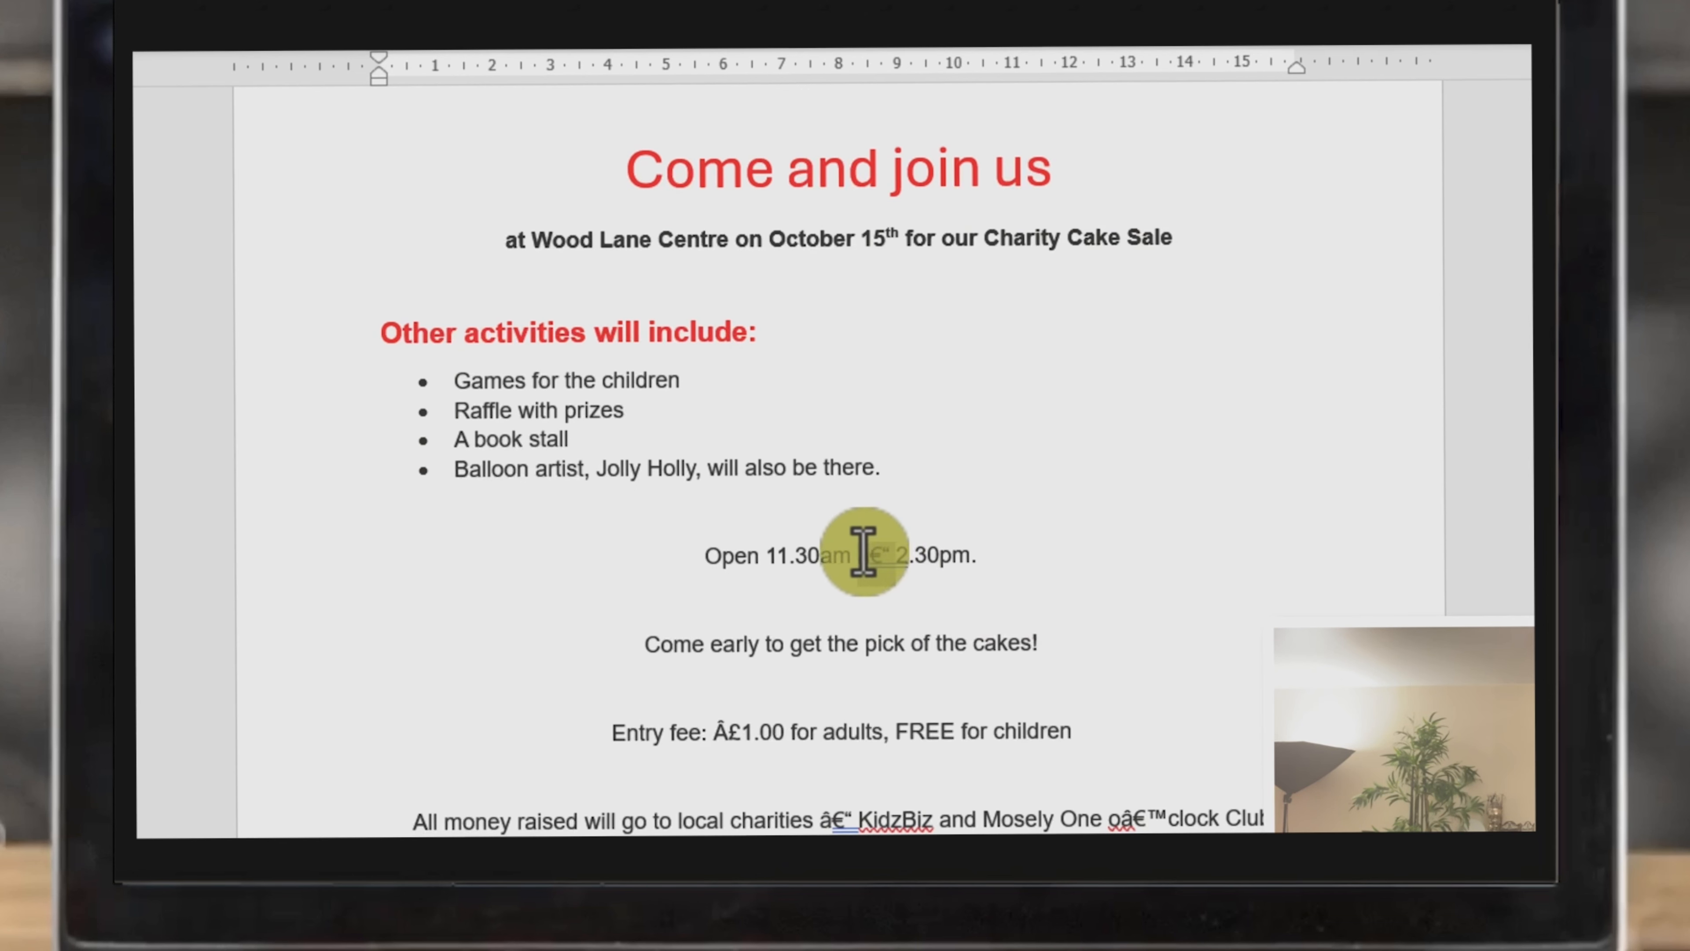
double_click(863, 551)
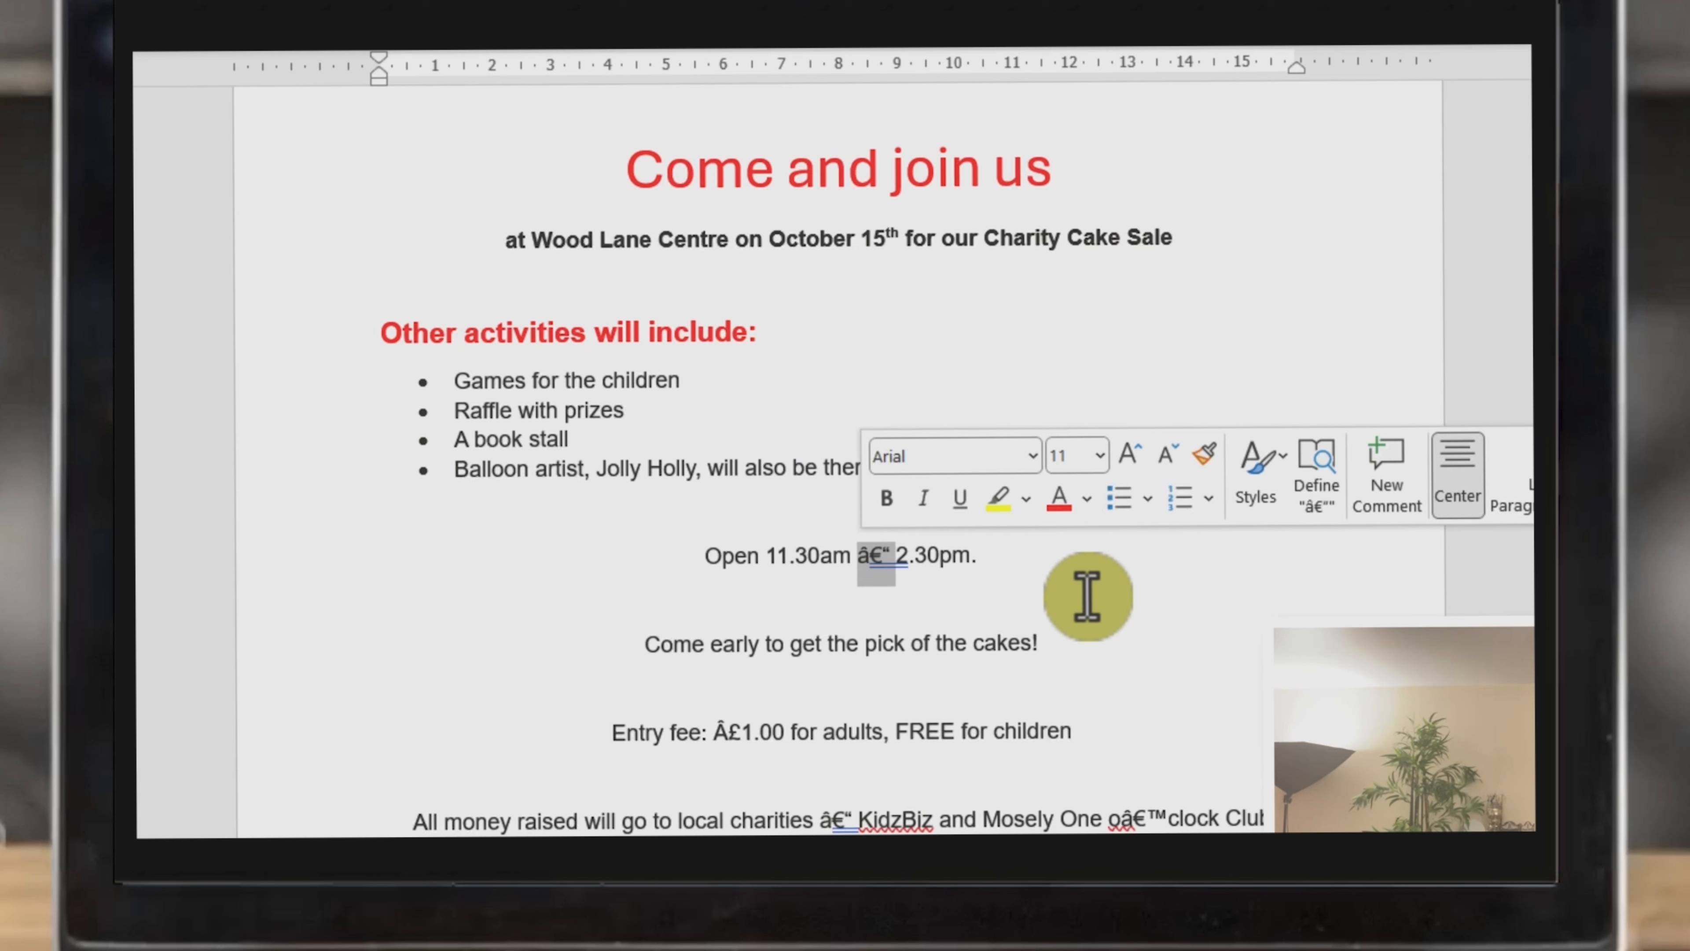
key("Delete")
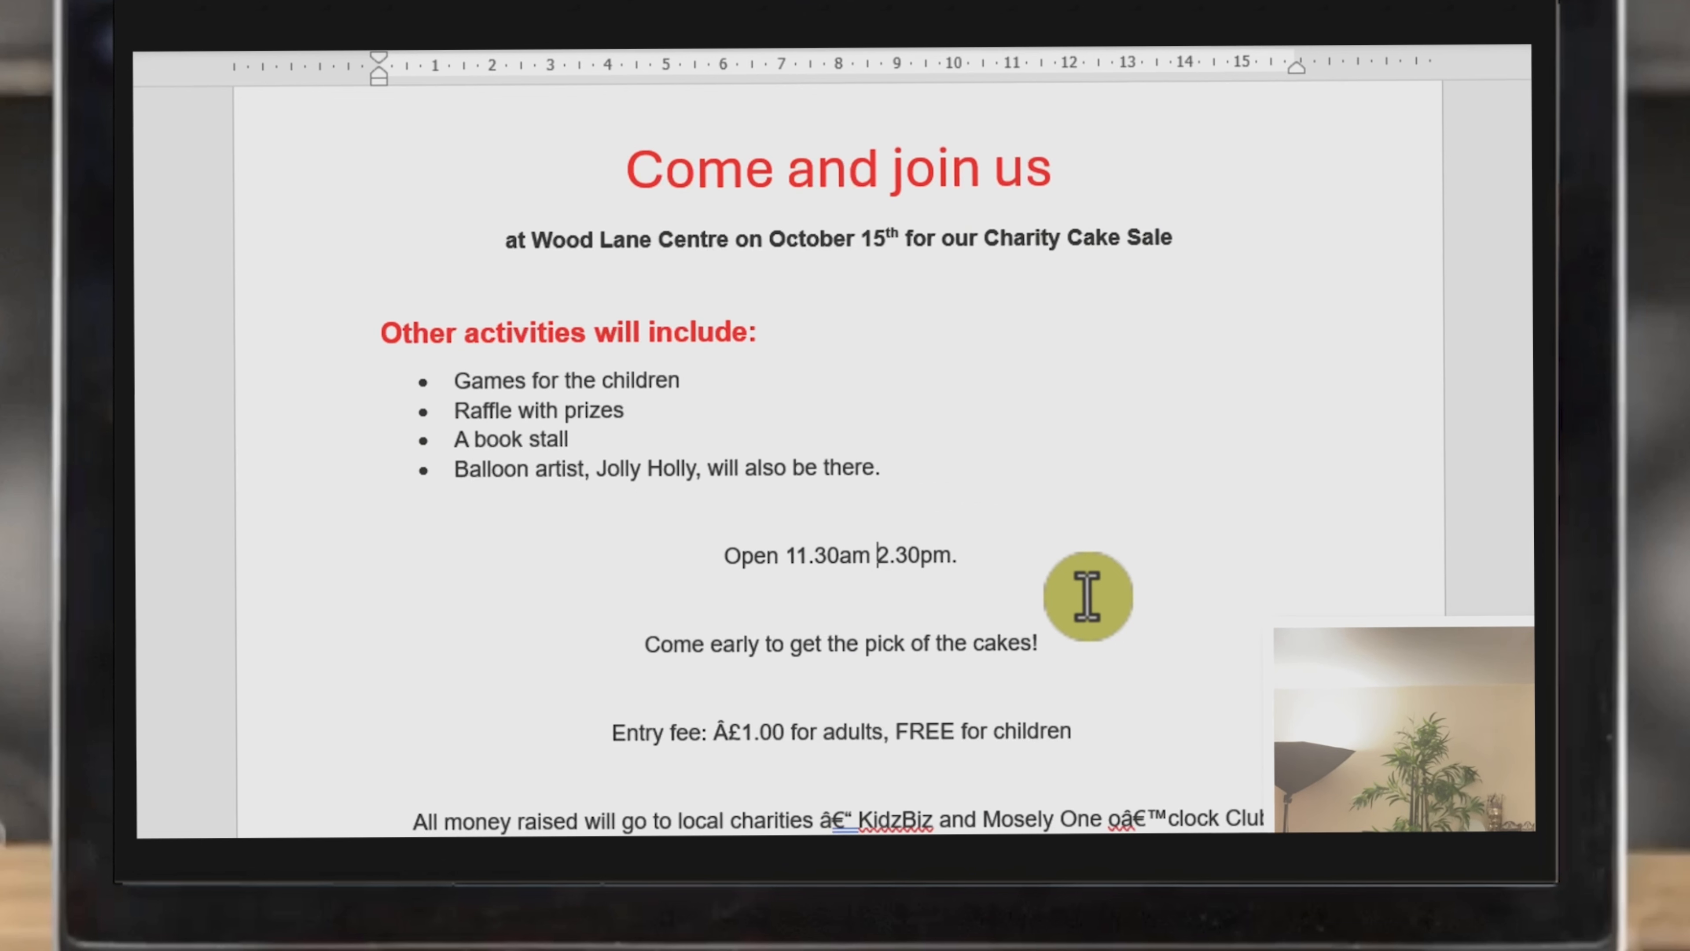
type("until")
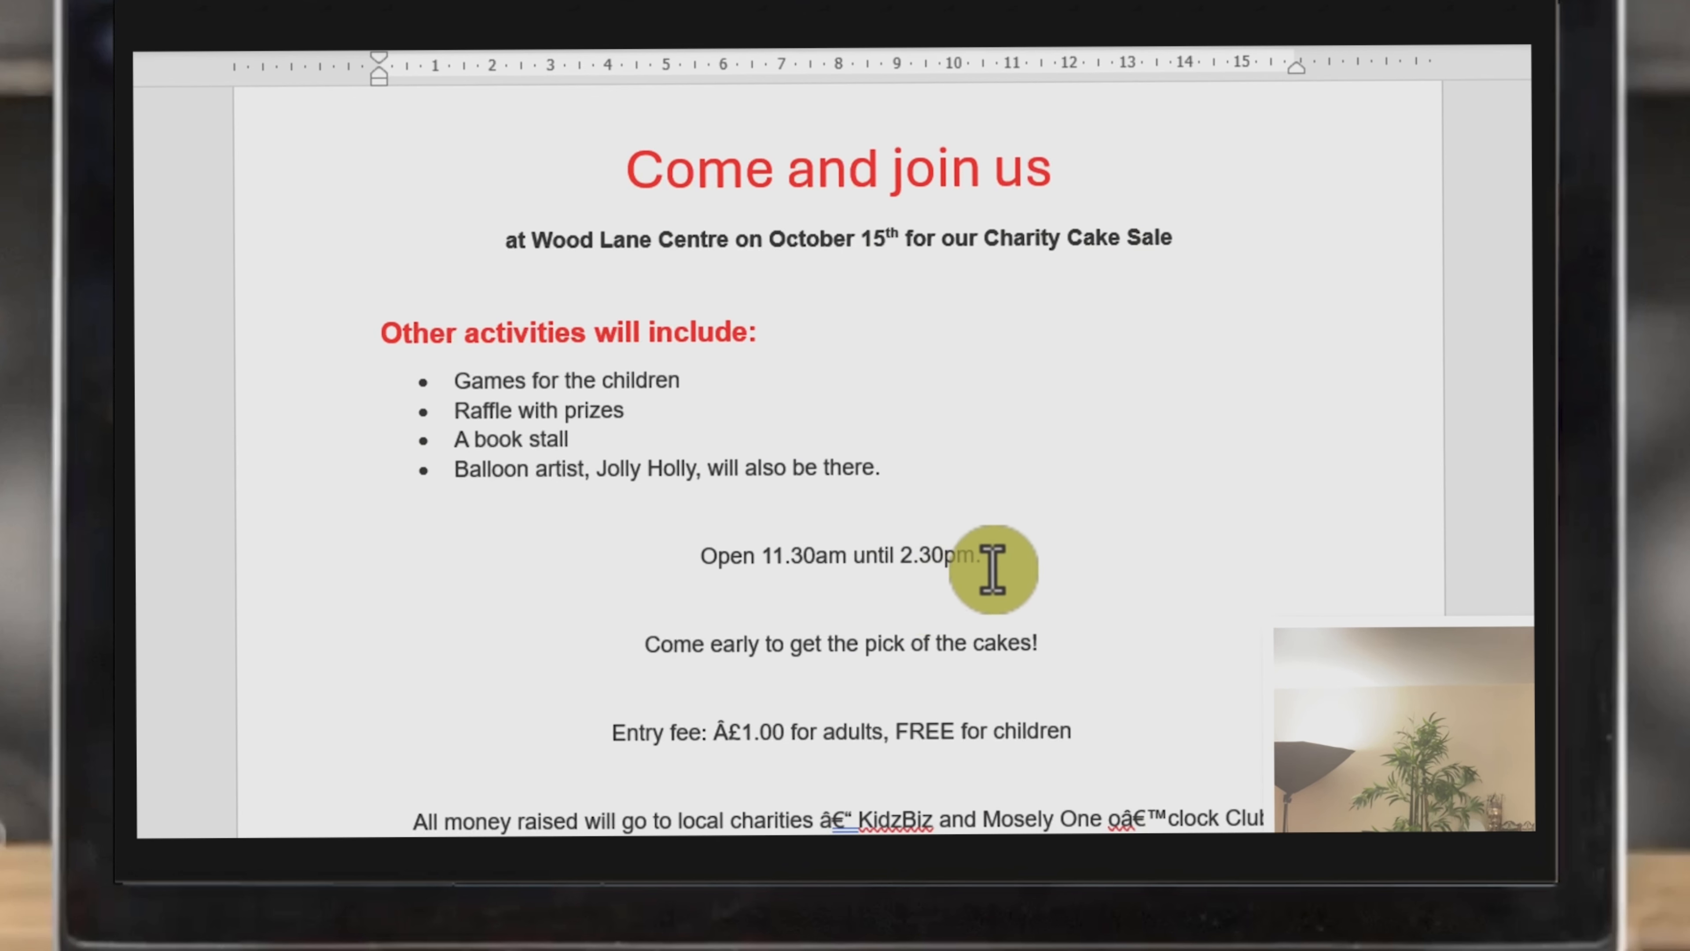
Remove the blank line below the opening hours and enlarge the "Open 11.30am until 2.30pm." line to font size 20
left_click(945, 597)
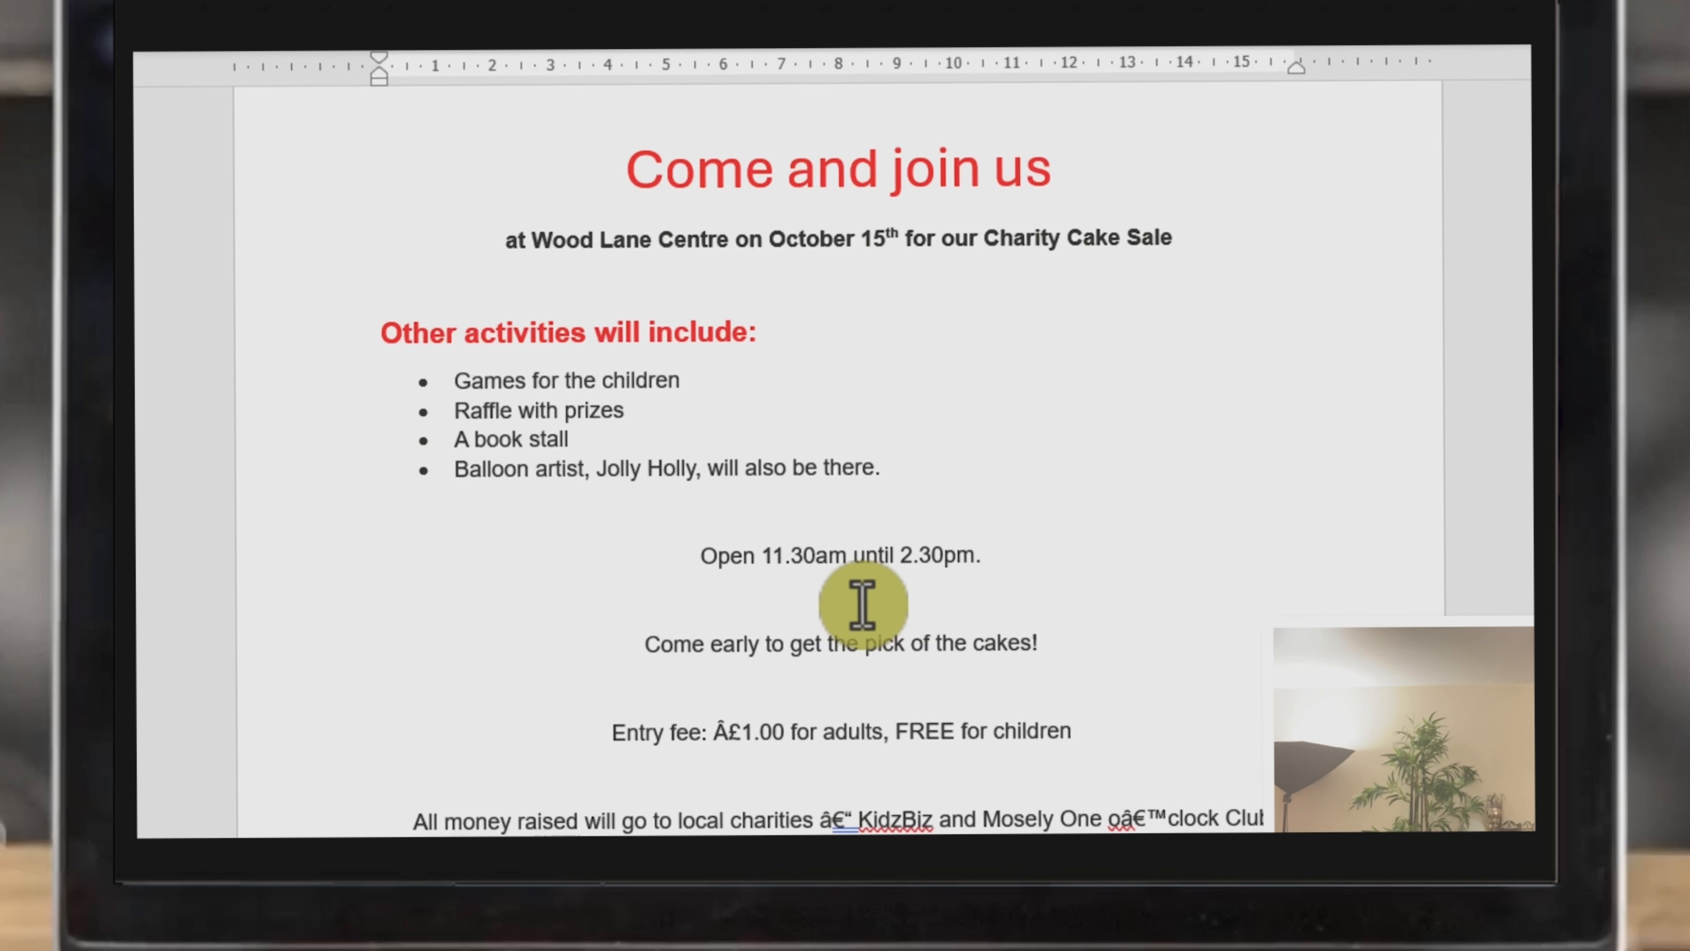
key("Delete")
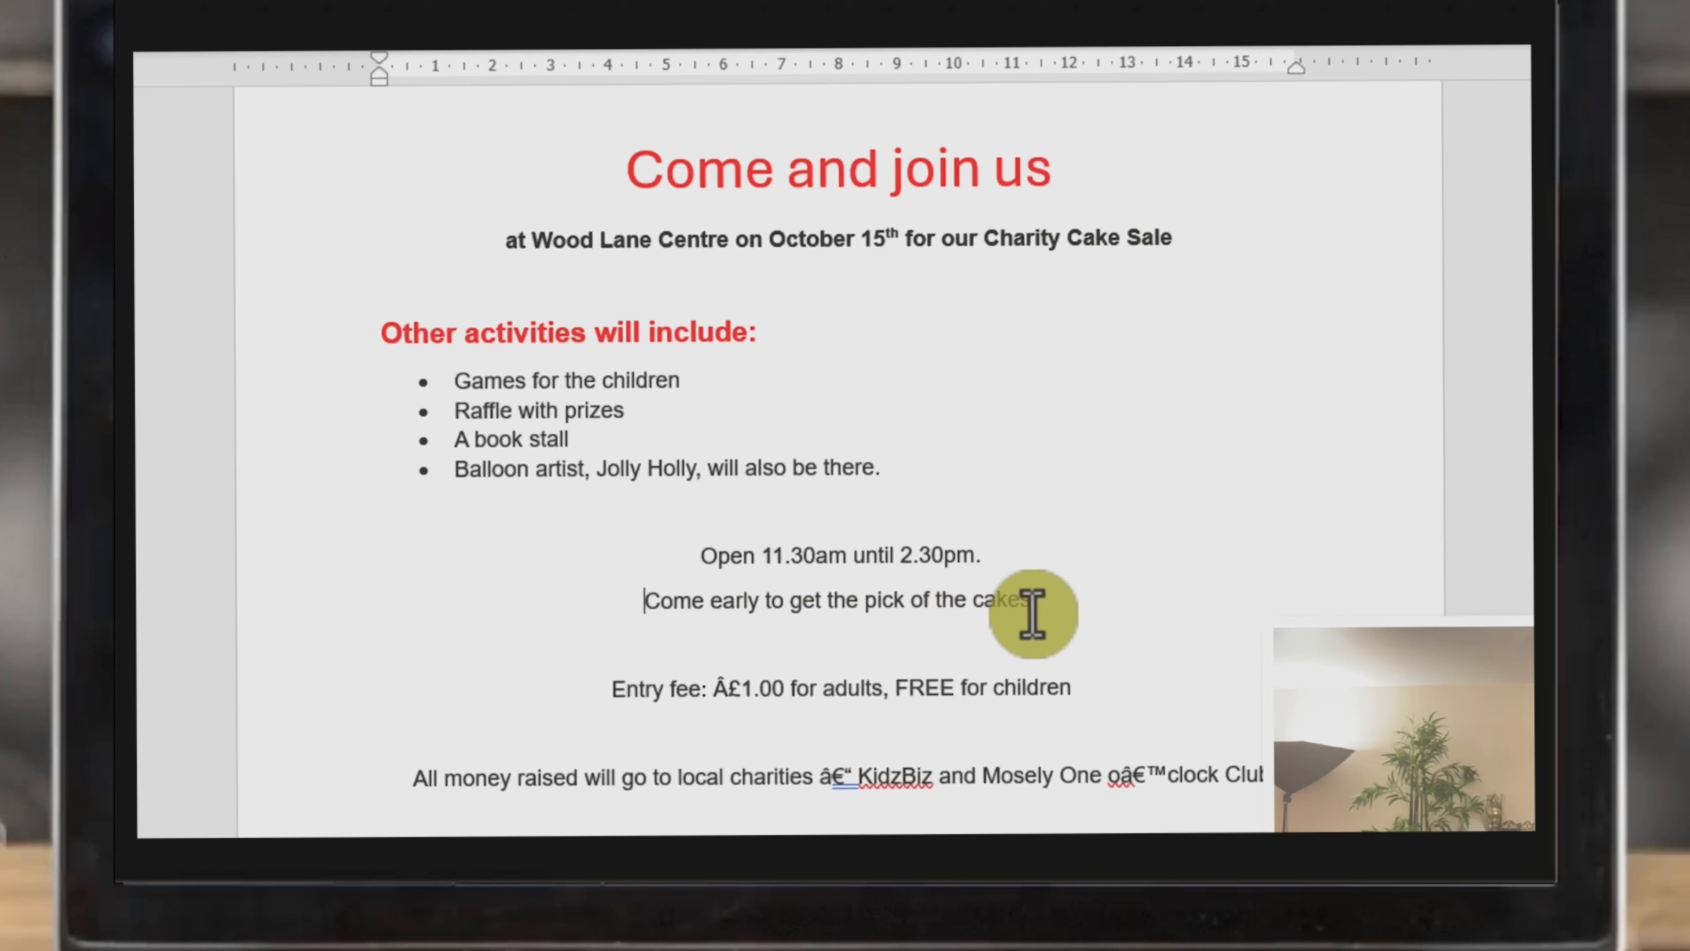
left_click_drag(992, 562, 715, 562)
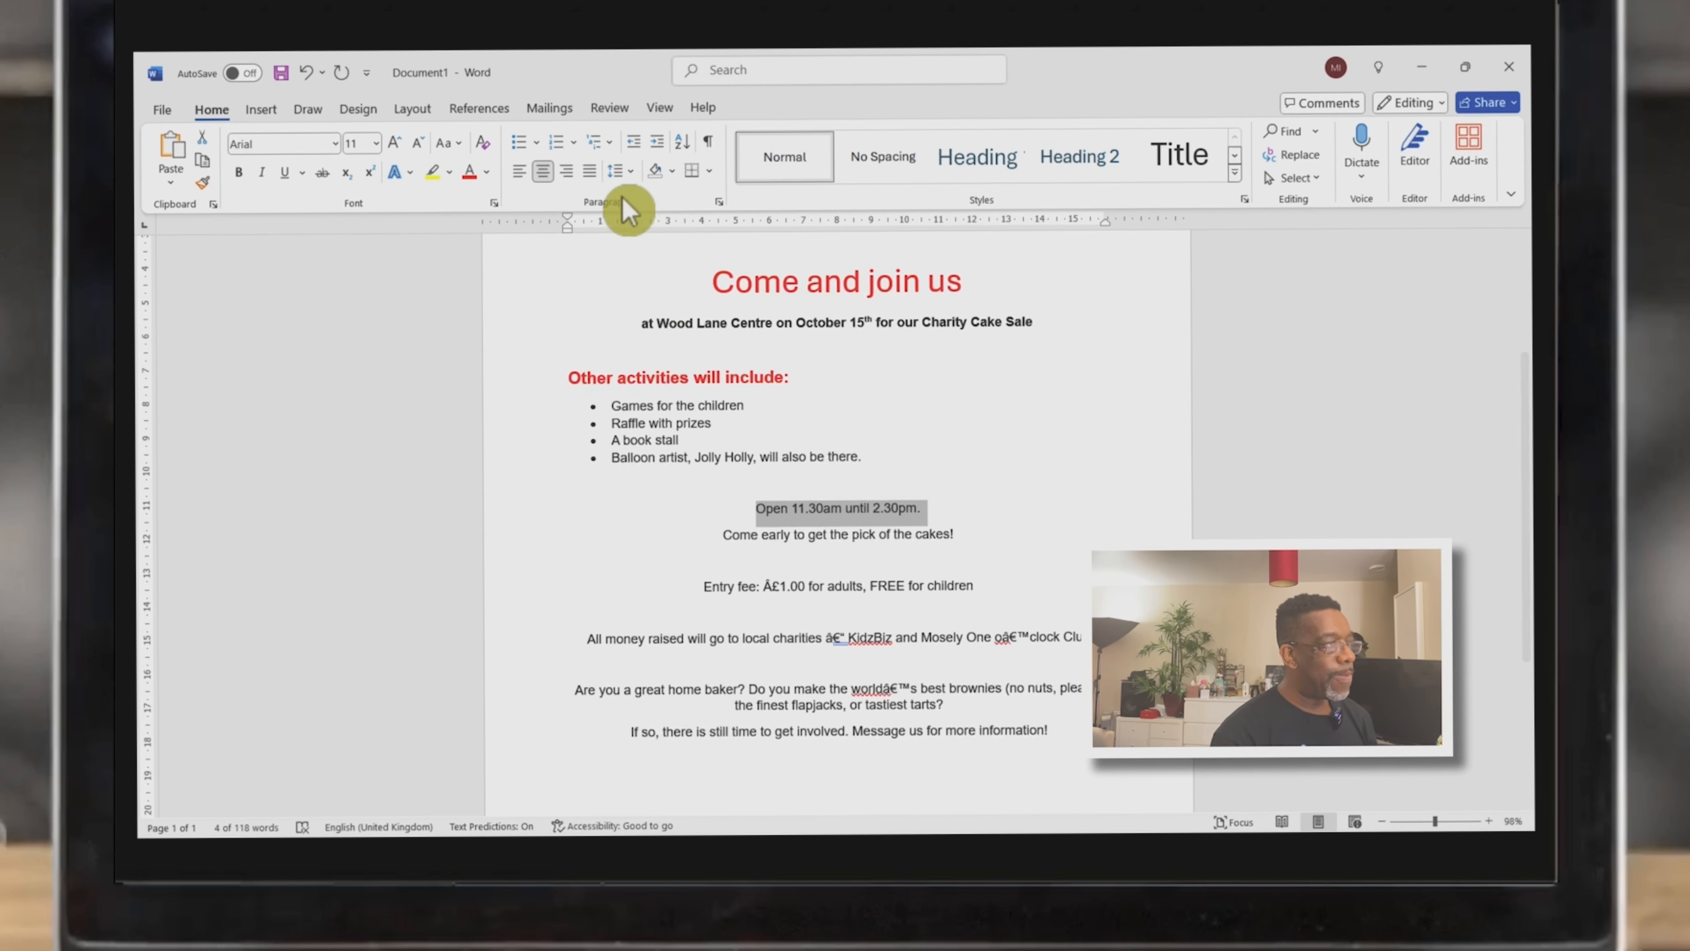
left_click(394, 144)
left_click(393, 143)
left_click(394, 144)
left_click(393, 144)
left_click(394, 144)
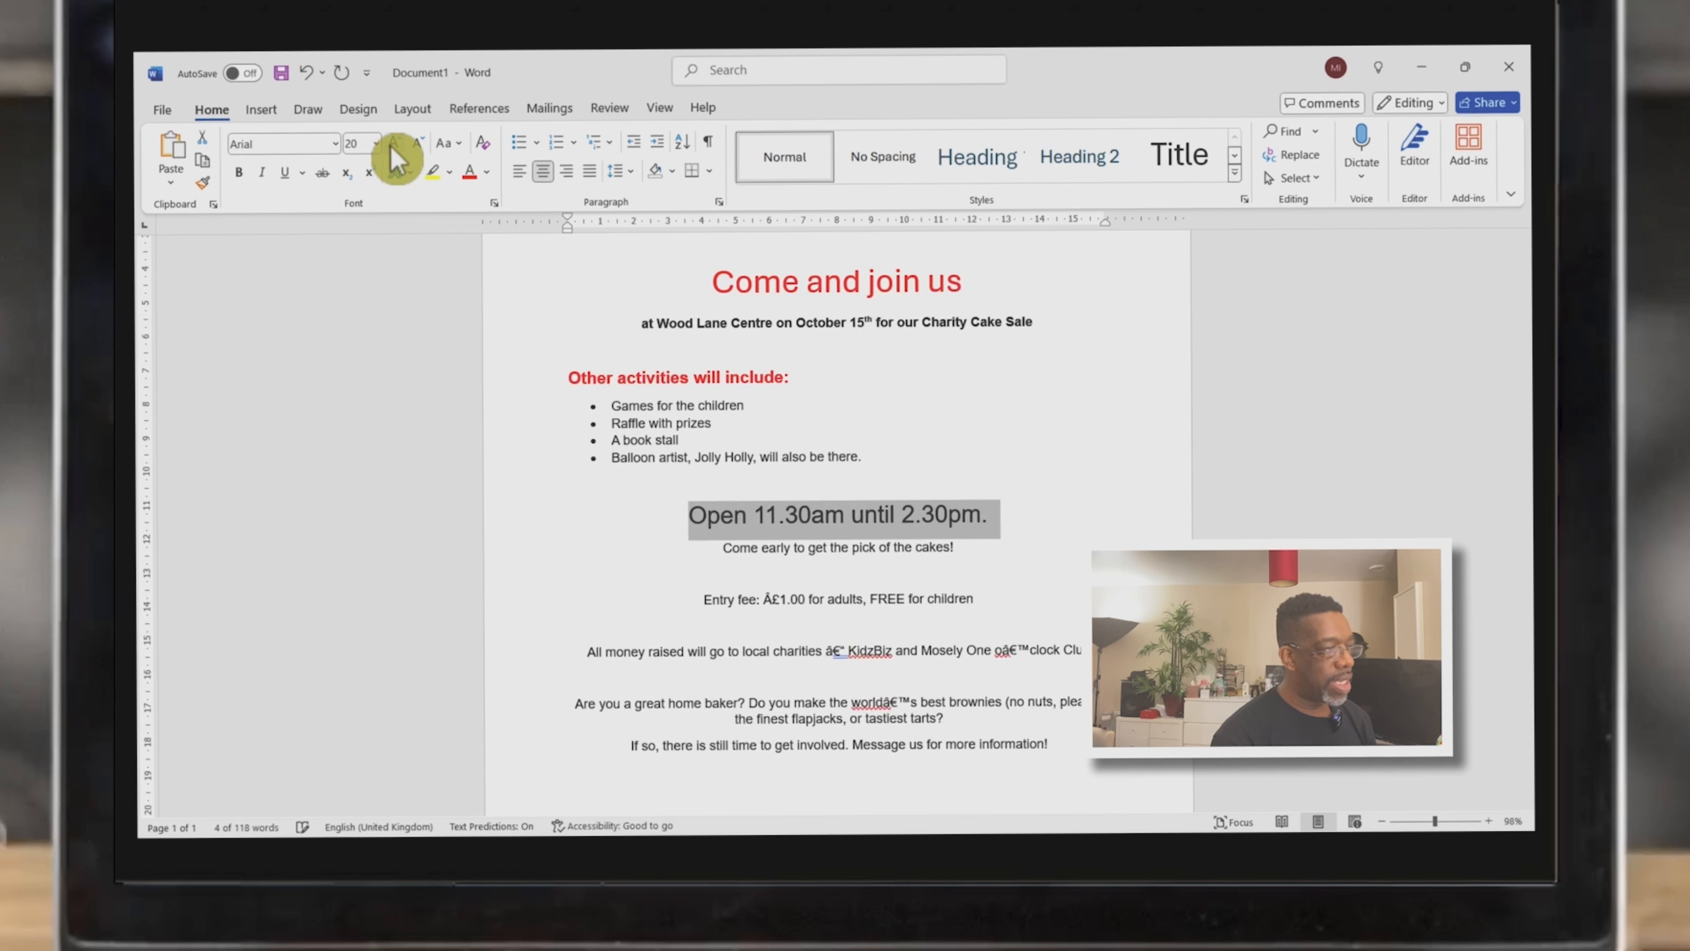
Enlarge the "Come early to get the pick of the cakes!" line to font size 14
left_click(963, 548)
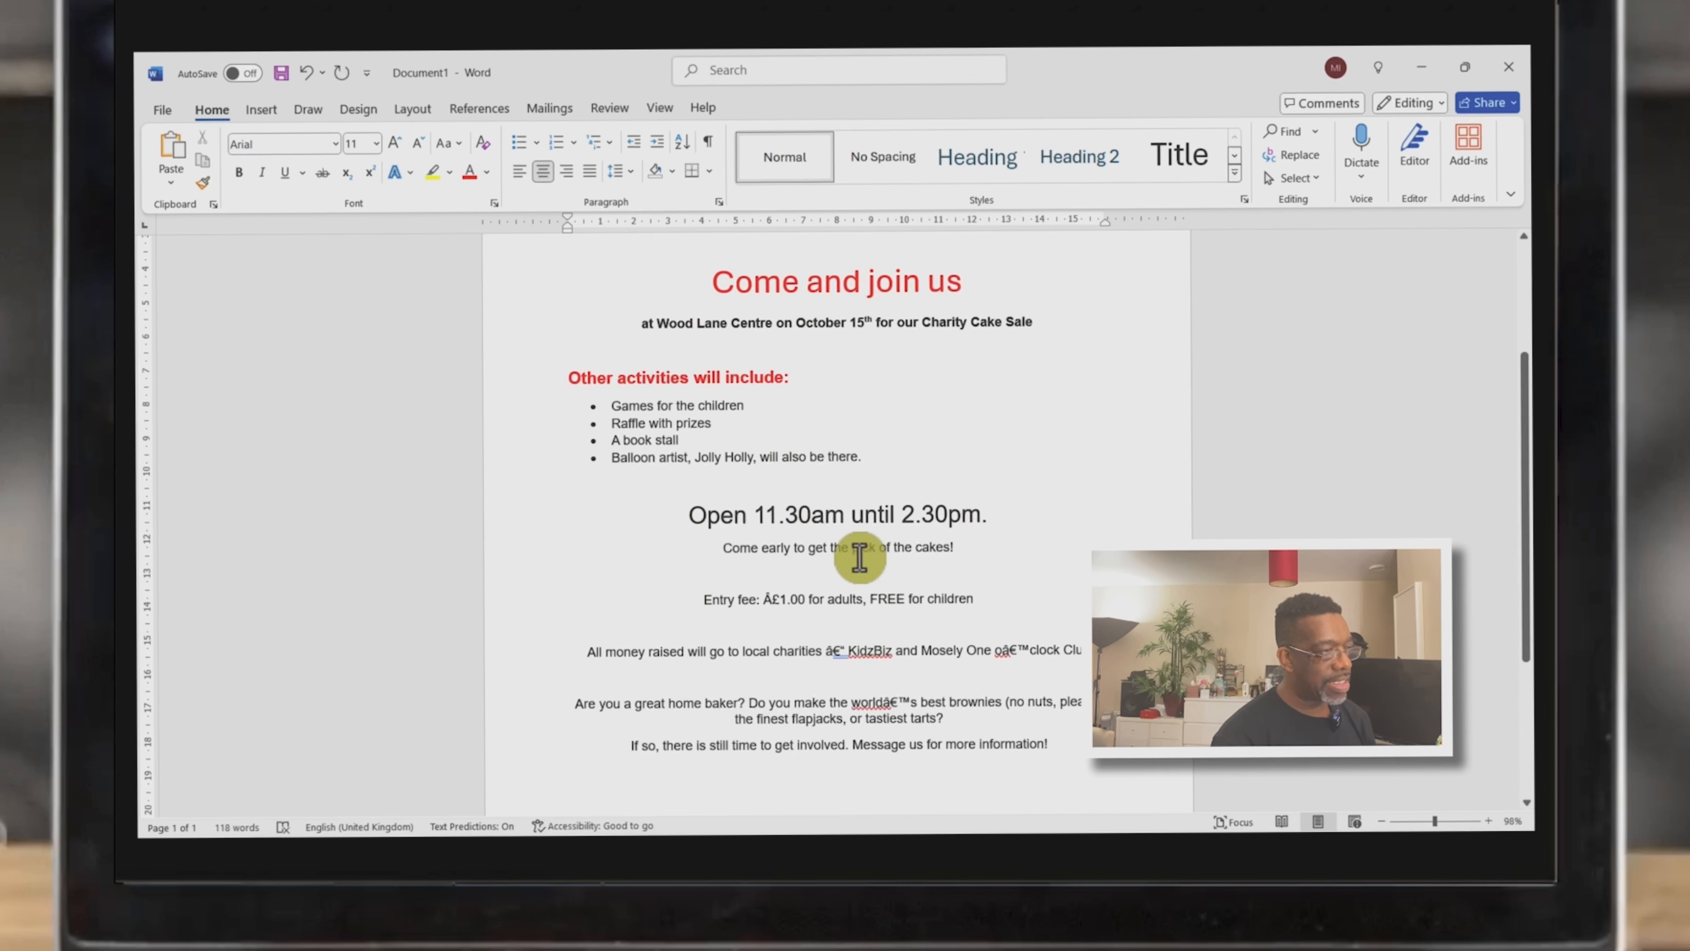
left_click_drag(963, 546, 721, 547)
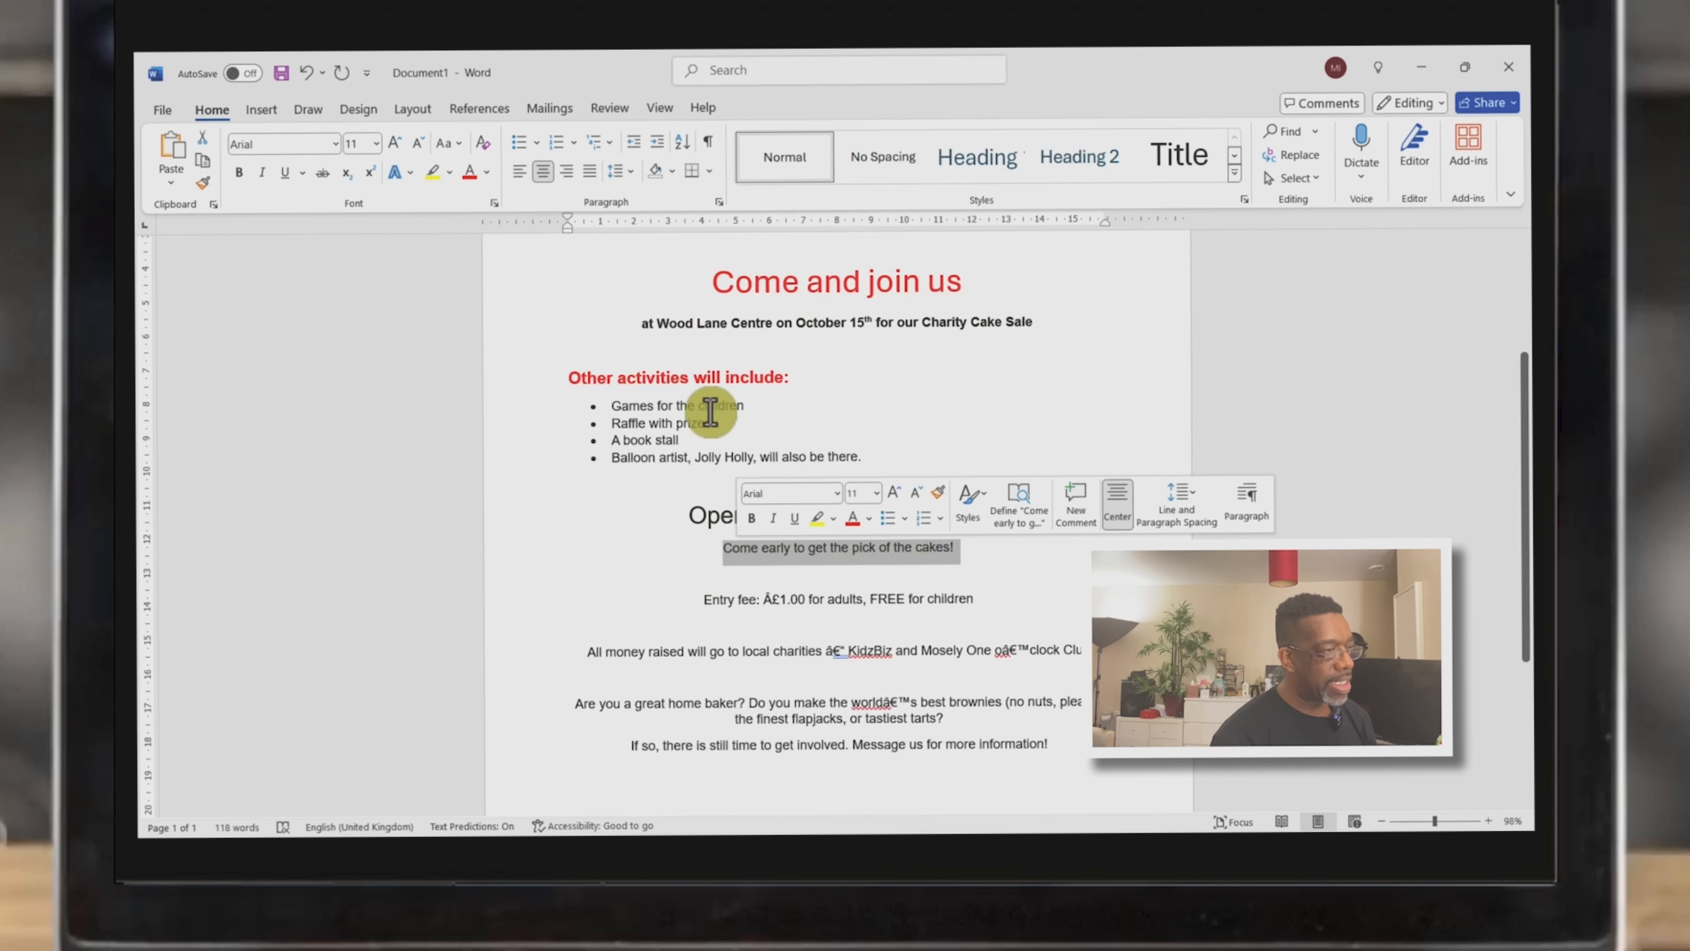
left_click(394, 142)
left_click(394, 143)
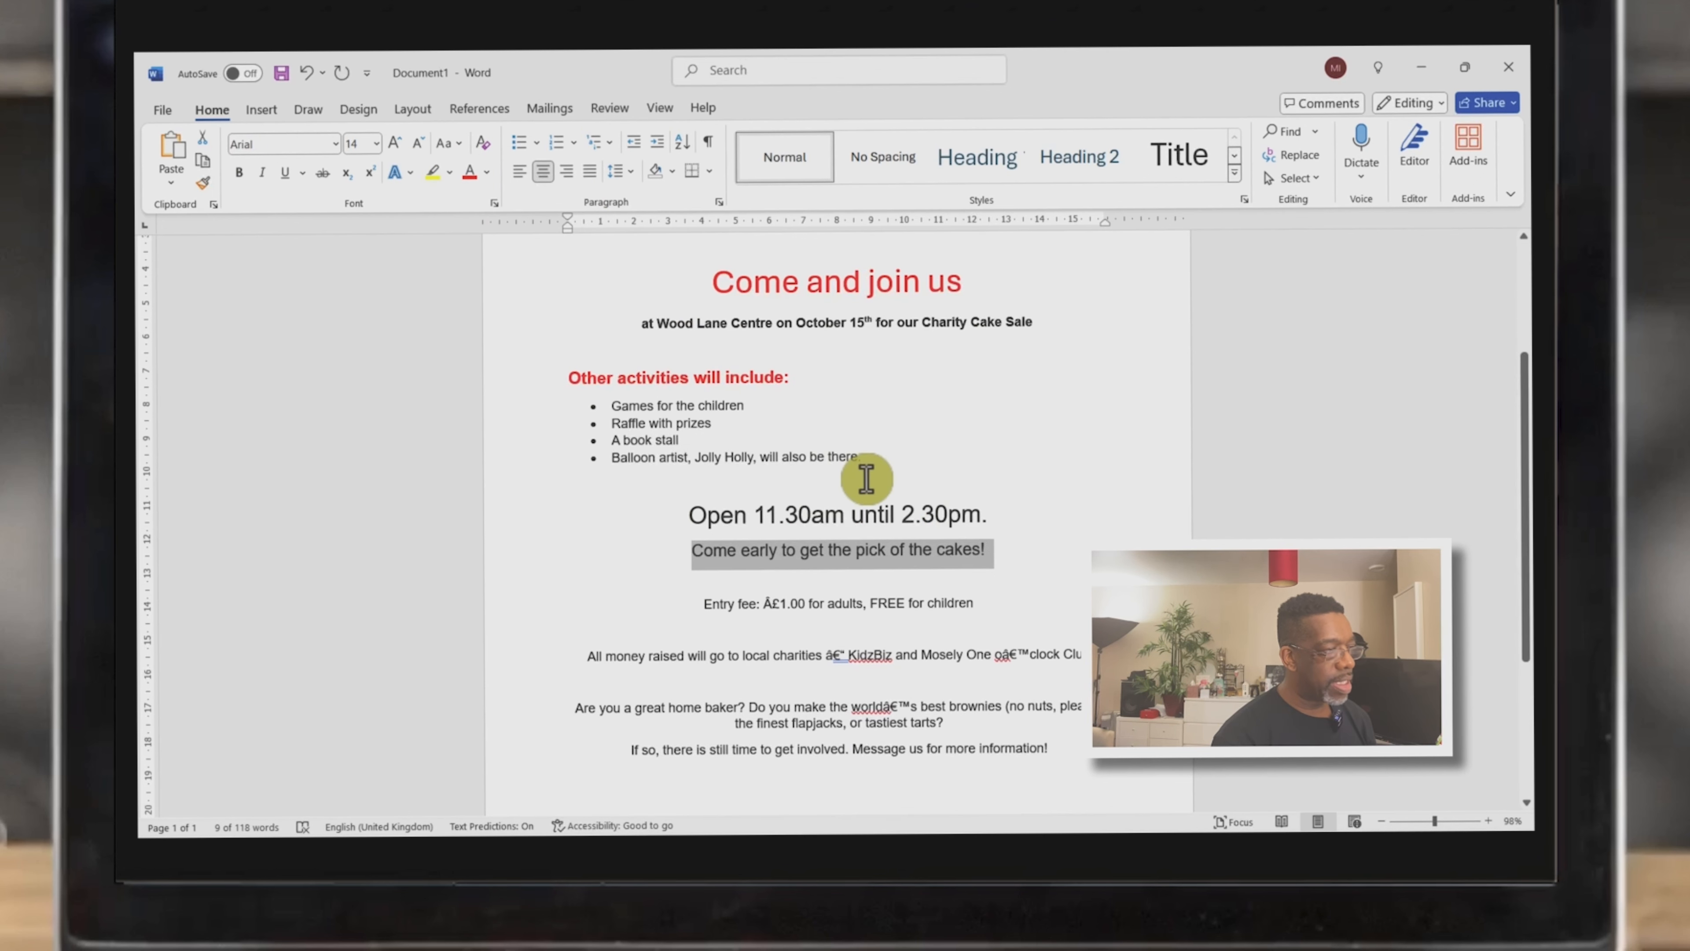
Format the "Open 11.30am until 2.30pm." line in dark blue and bold
left_click_drag(1001, 515, 712, 518)
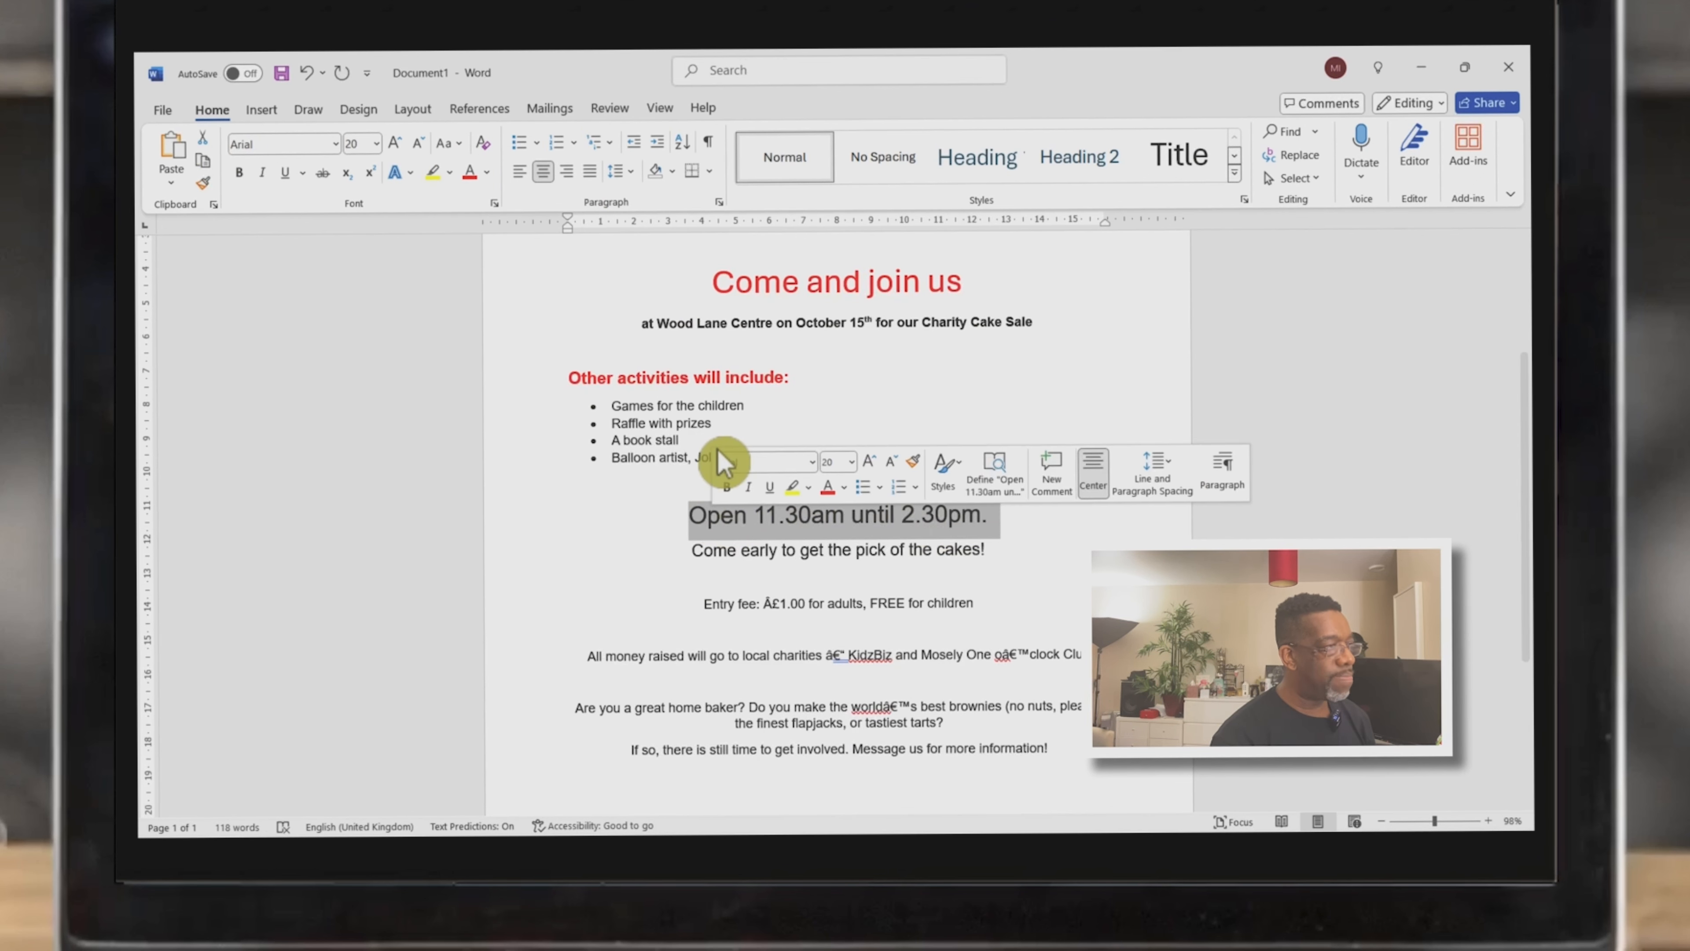
left_click(488, 175)
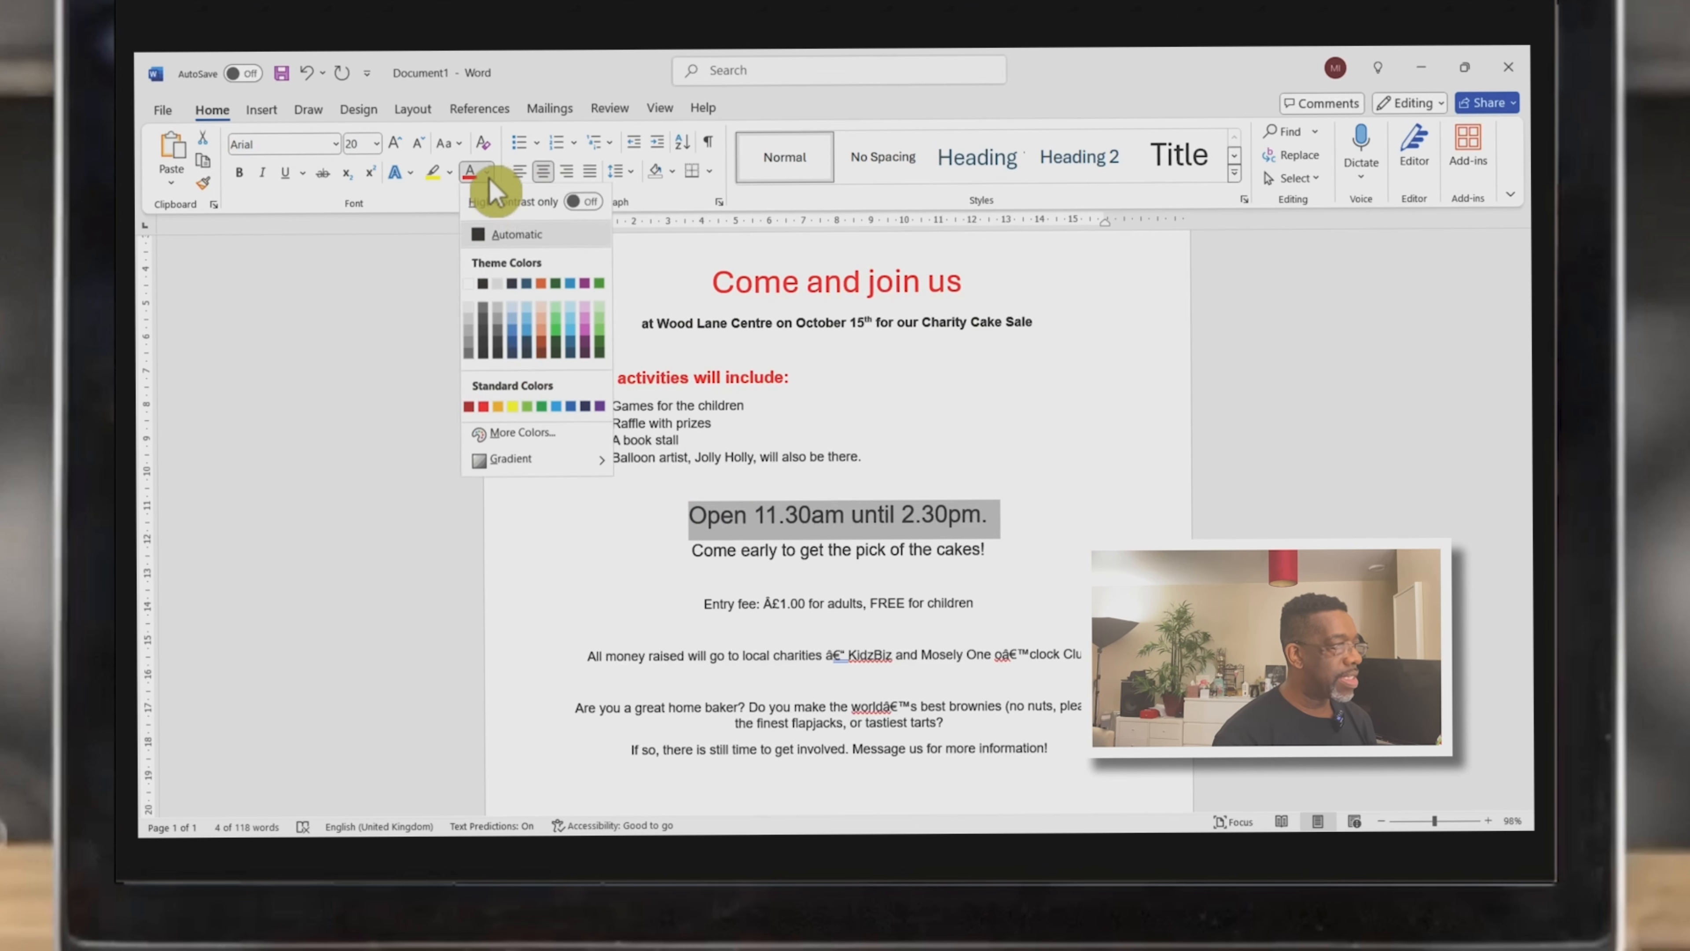
left_click(515, 344)
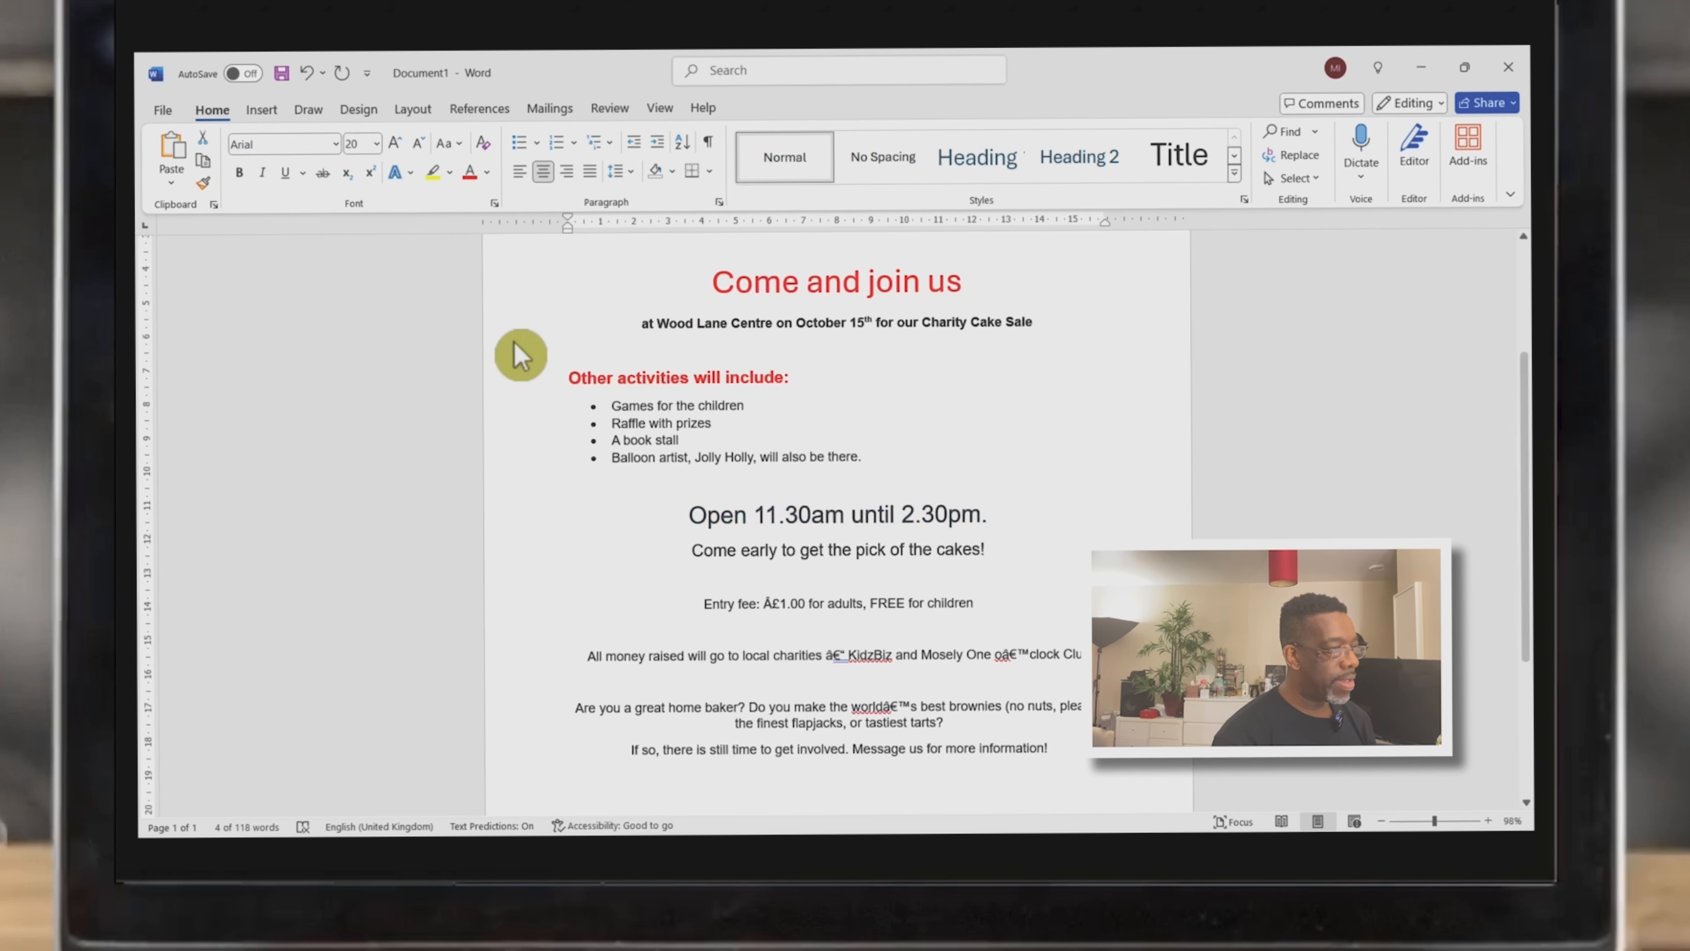
left_click(239, 173)
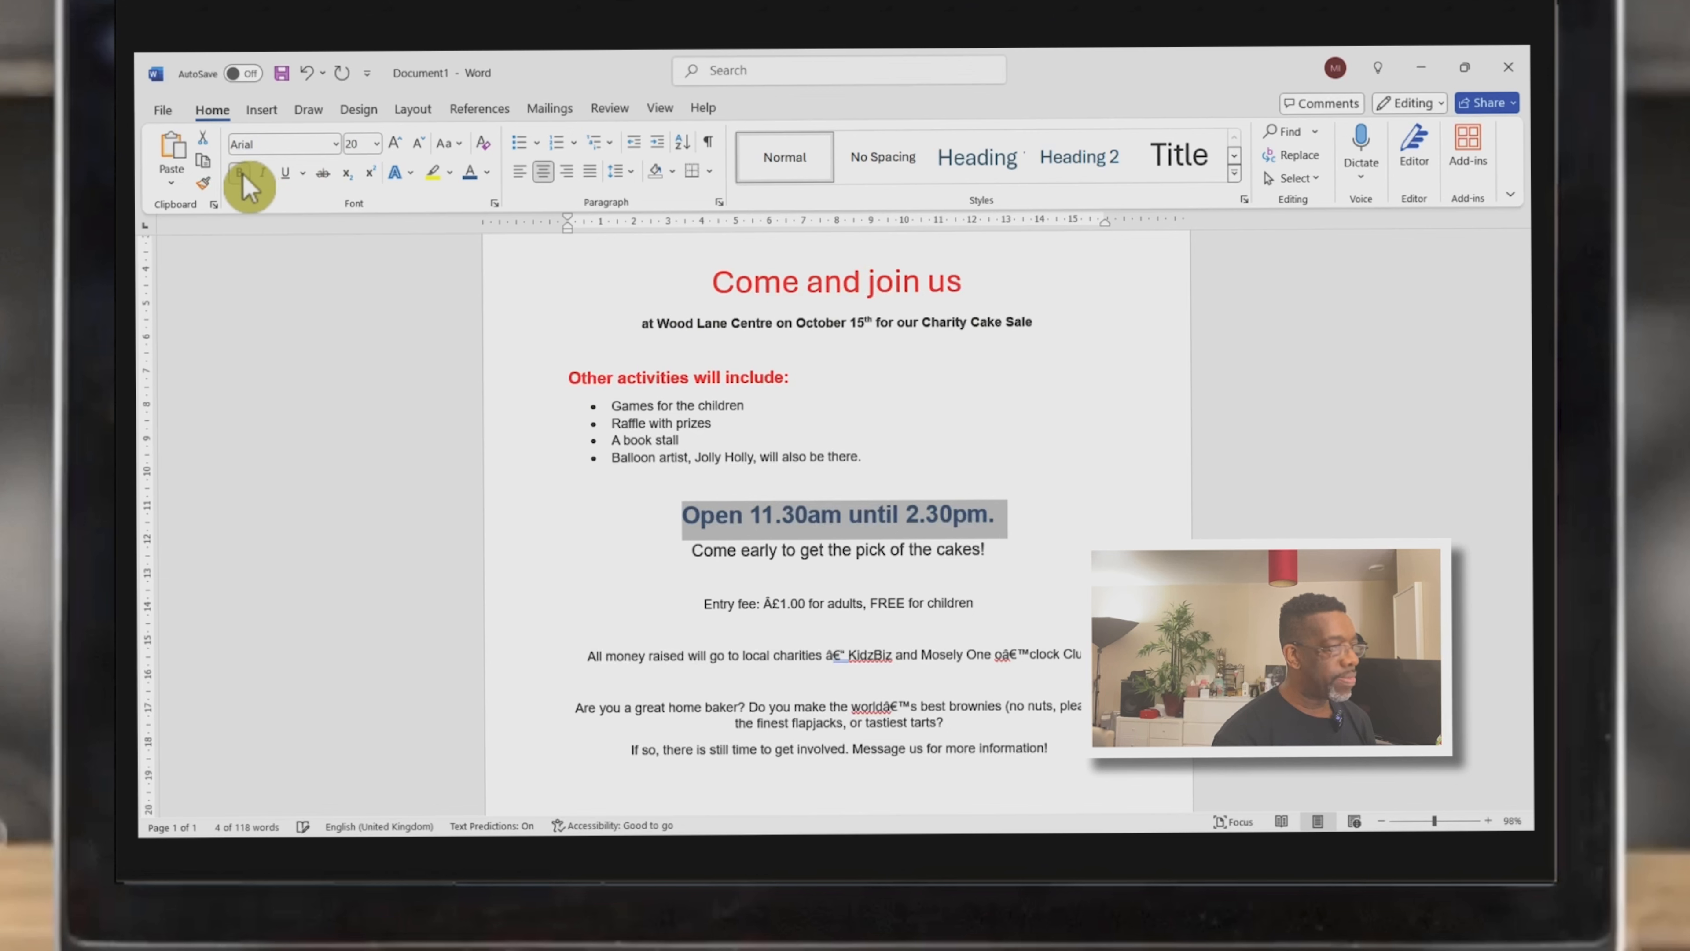
left_click(1021, 488)
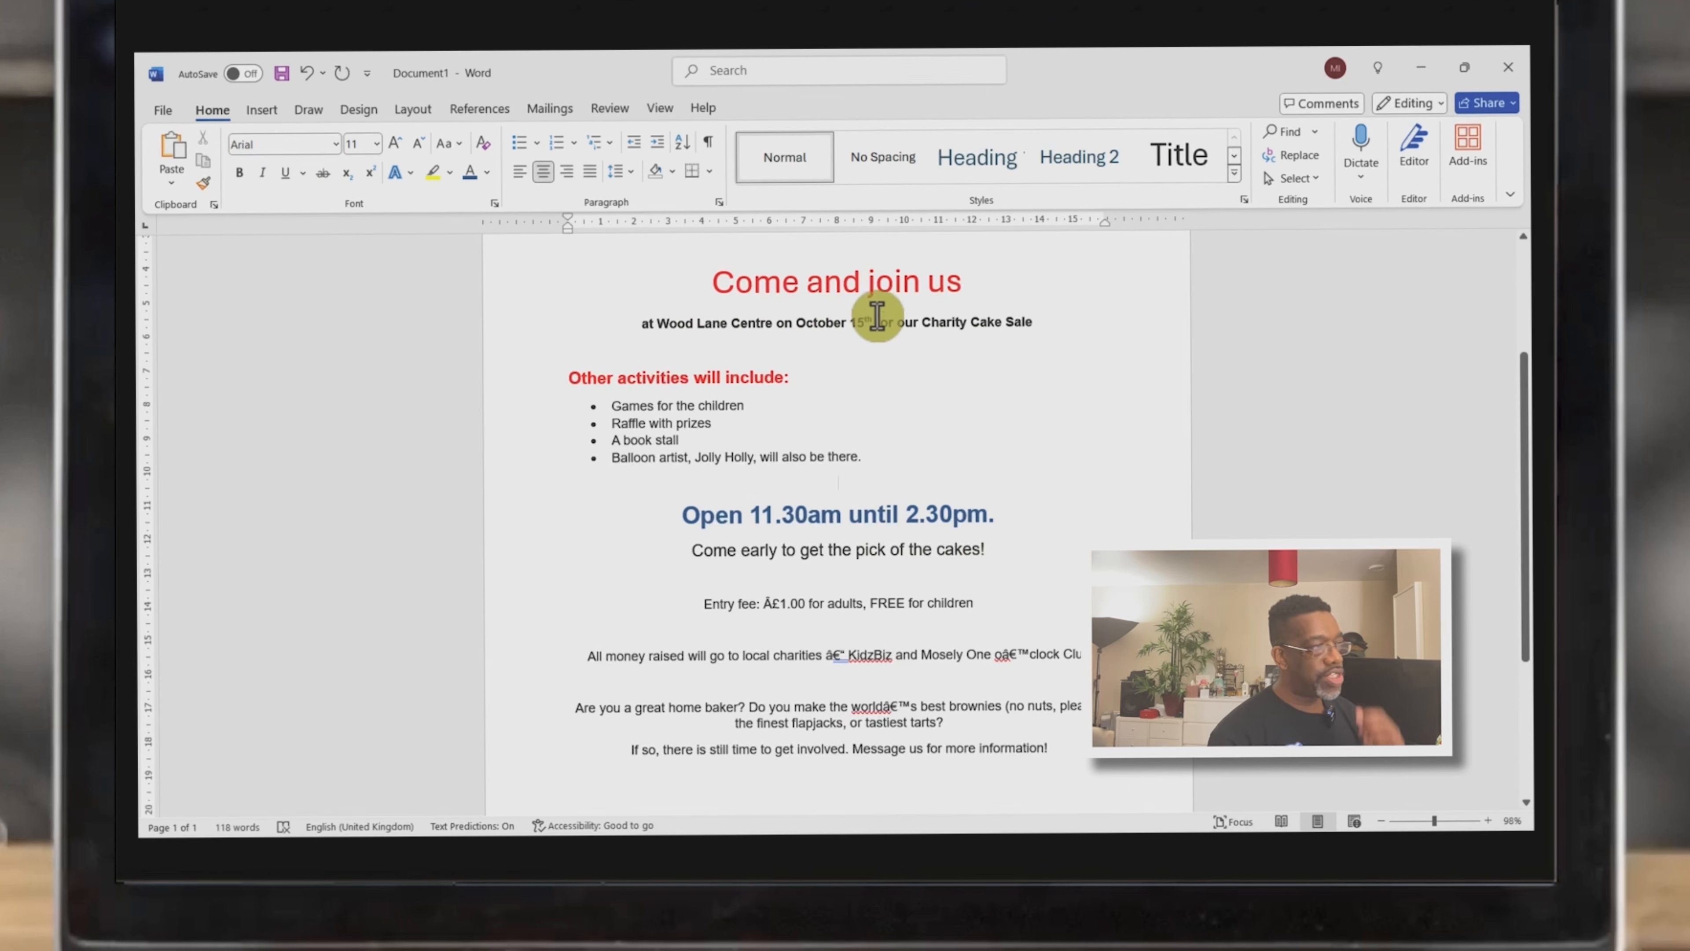
Delete the stray "Â" before the price in the entry fee line so it reads "Entry fee: £1.00 for adults, FREE for children"
scroll(902, 407, "up", 3)
scroll(898, 413, "down", 4)
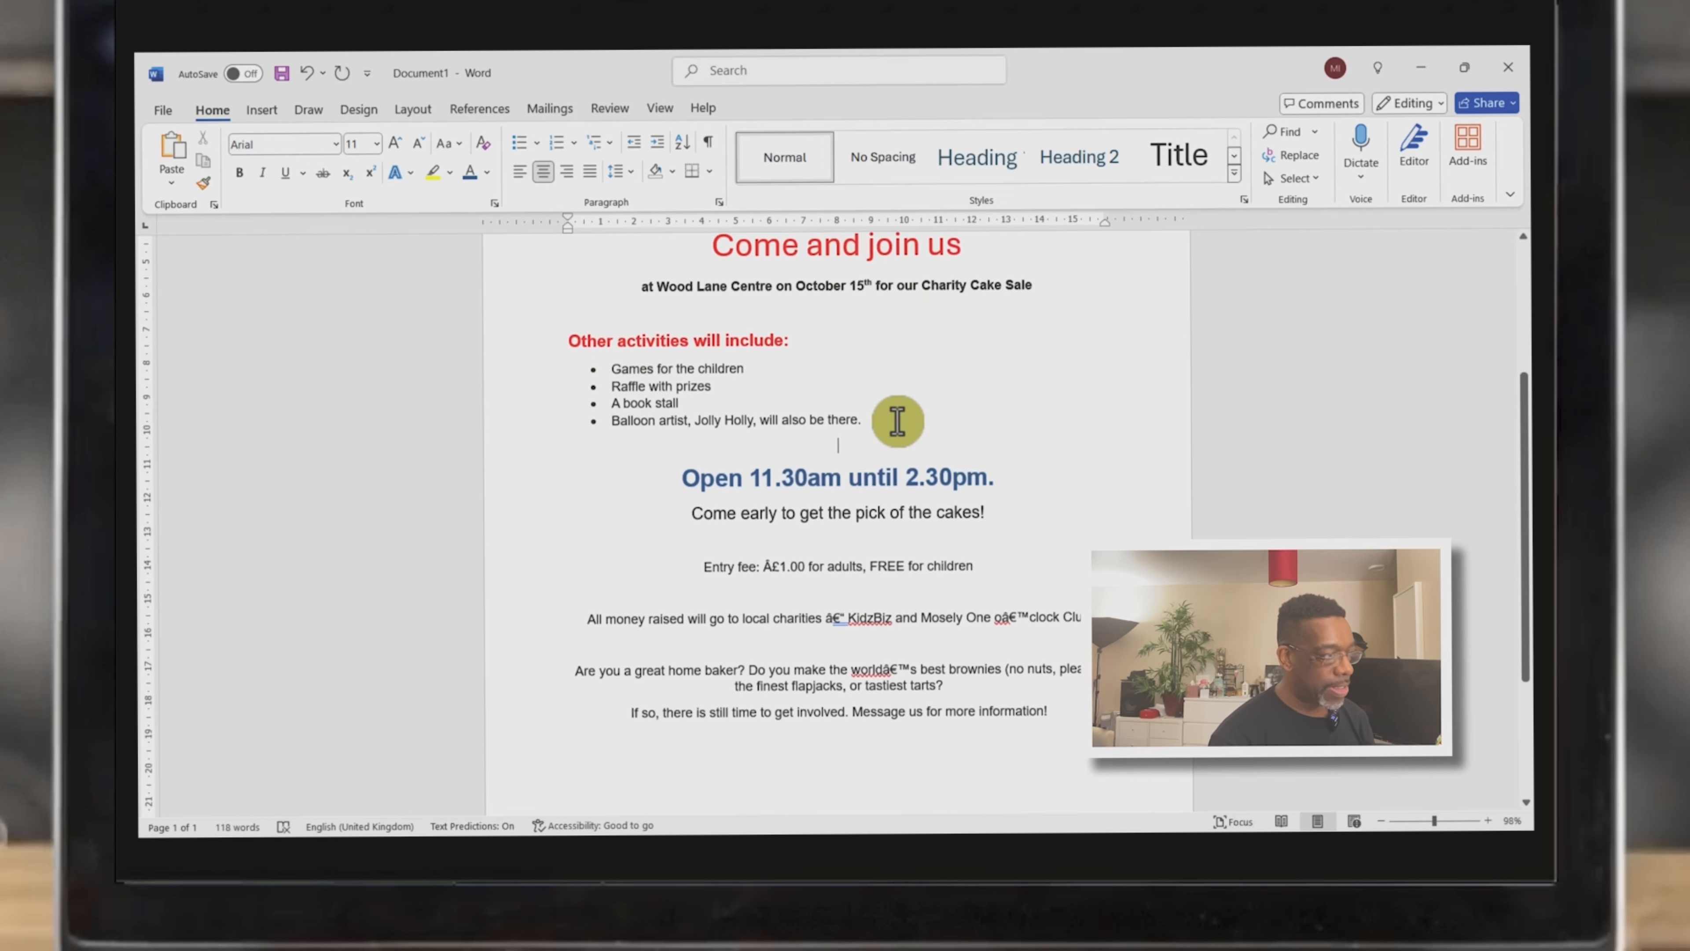
scroll(845, 529, "down", 2)
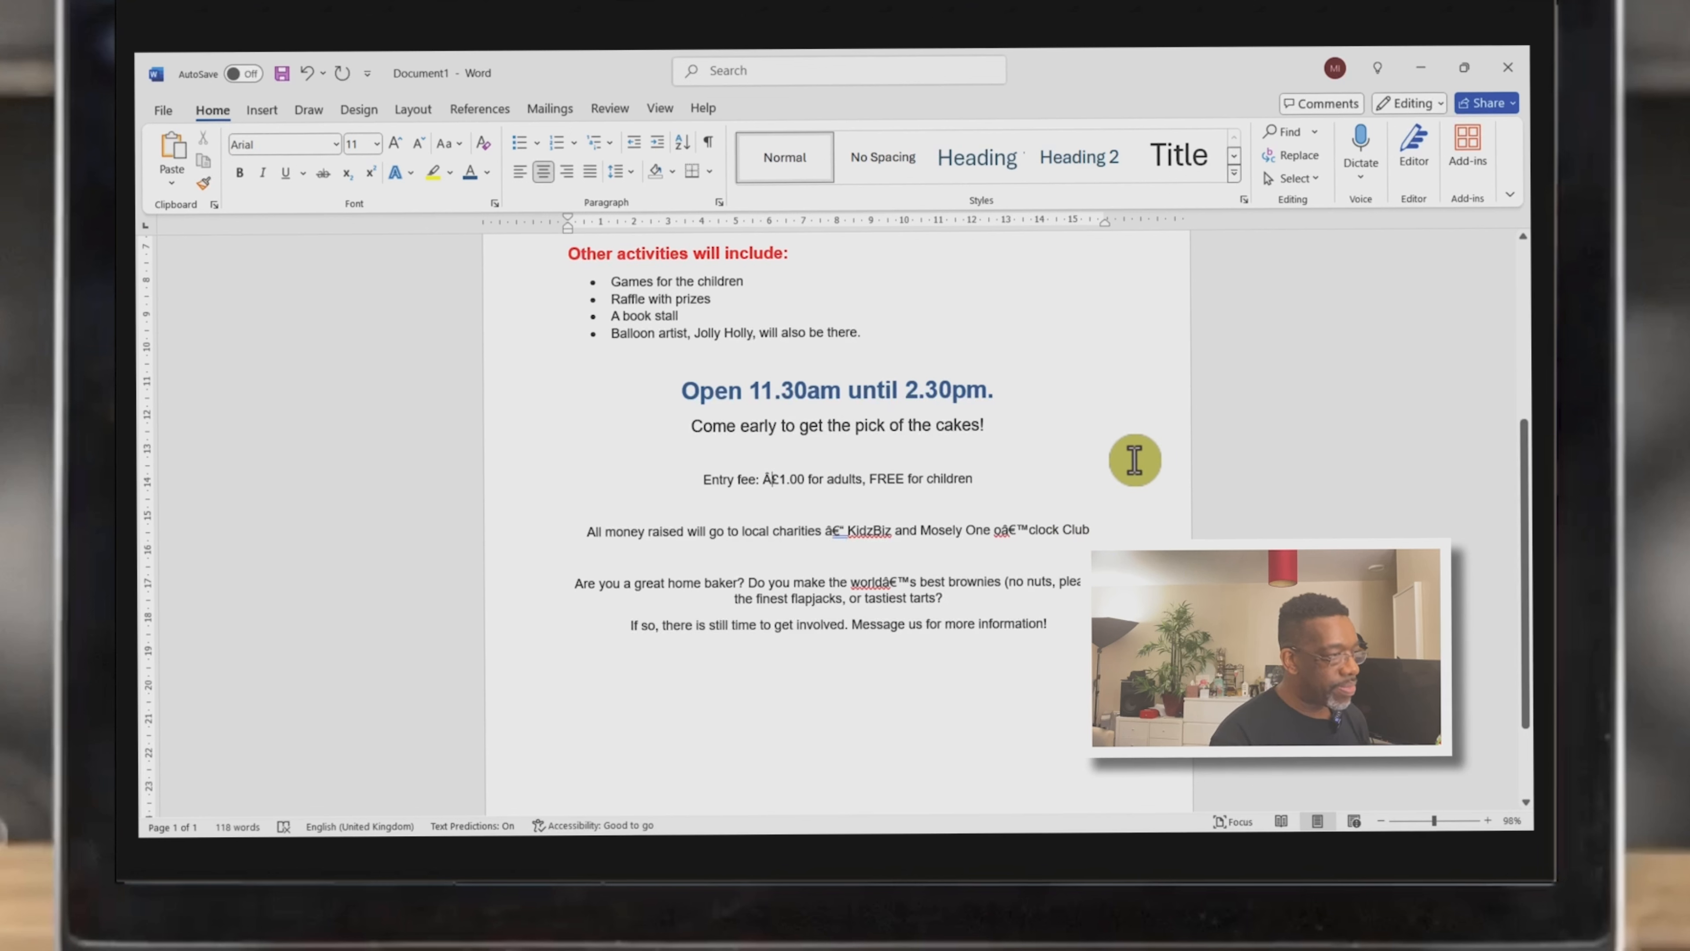
key("BackSpace")
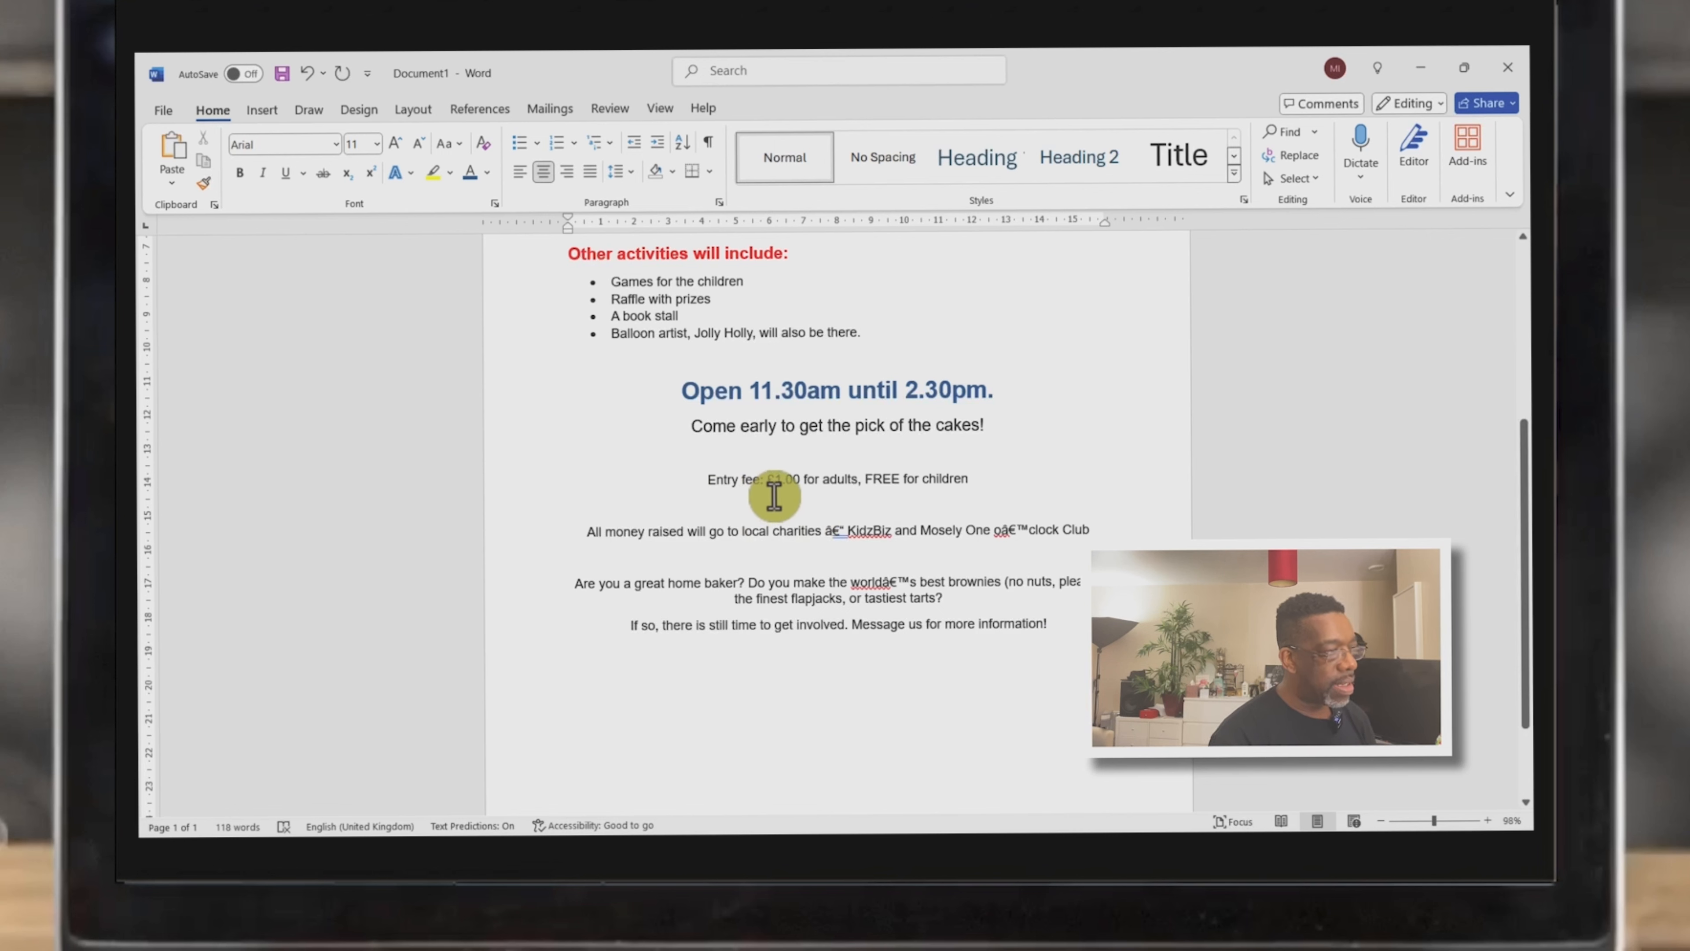
left_click(864, 479)
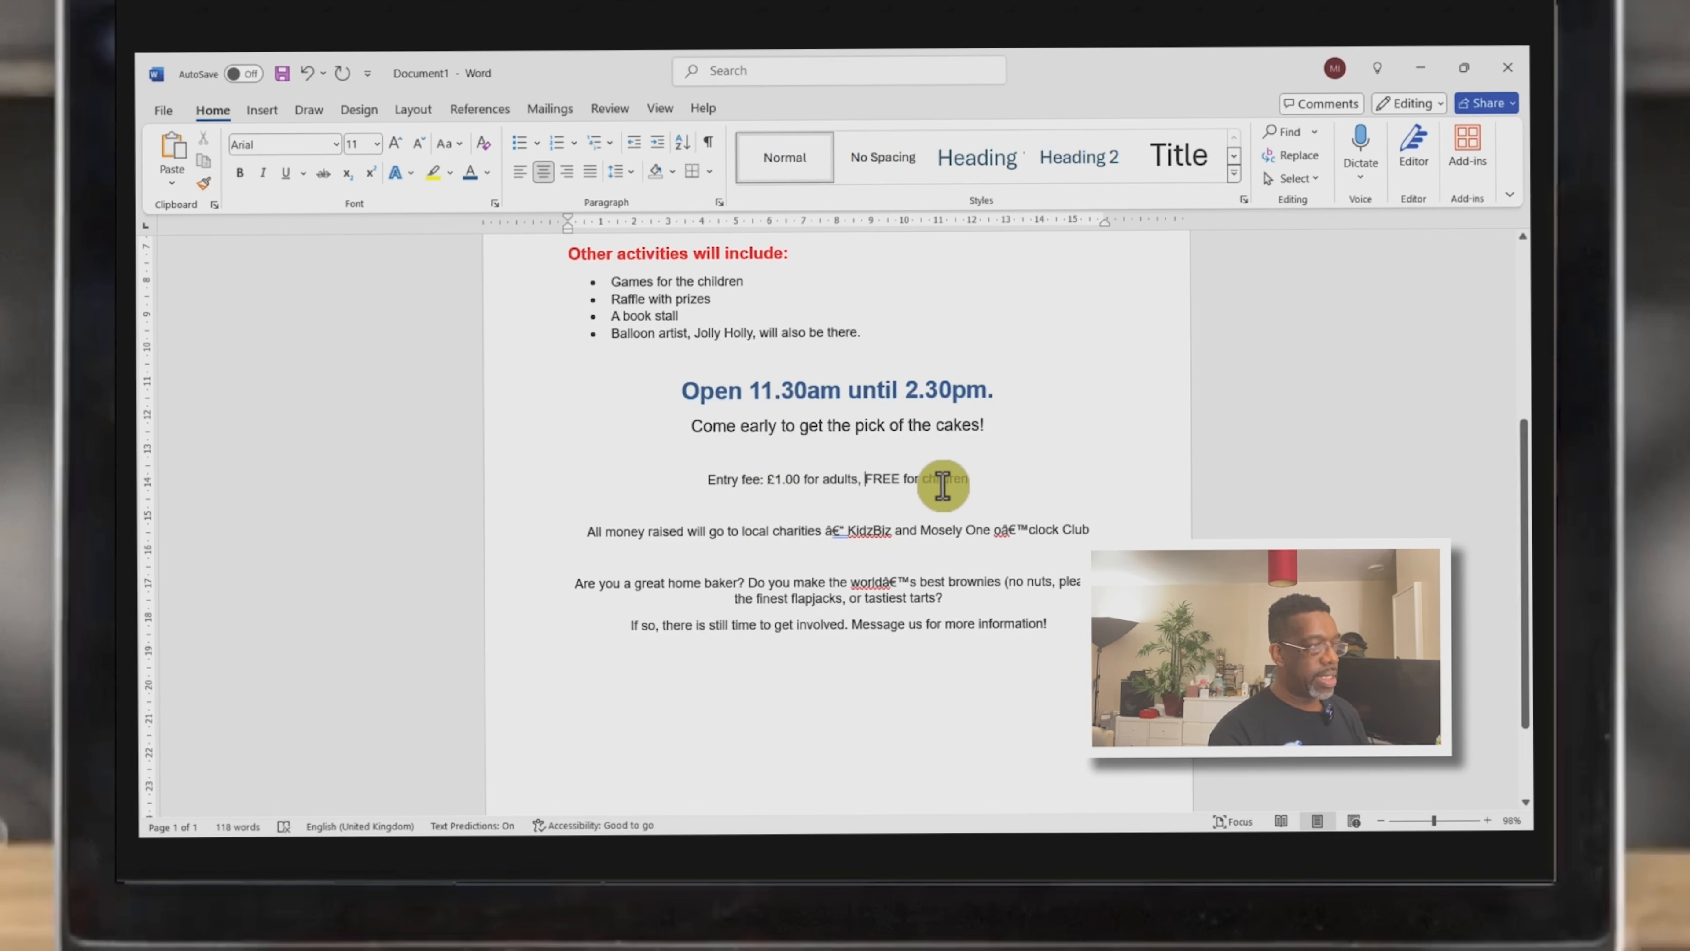
key("BackSpace")
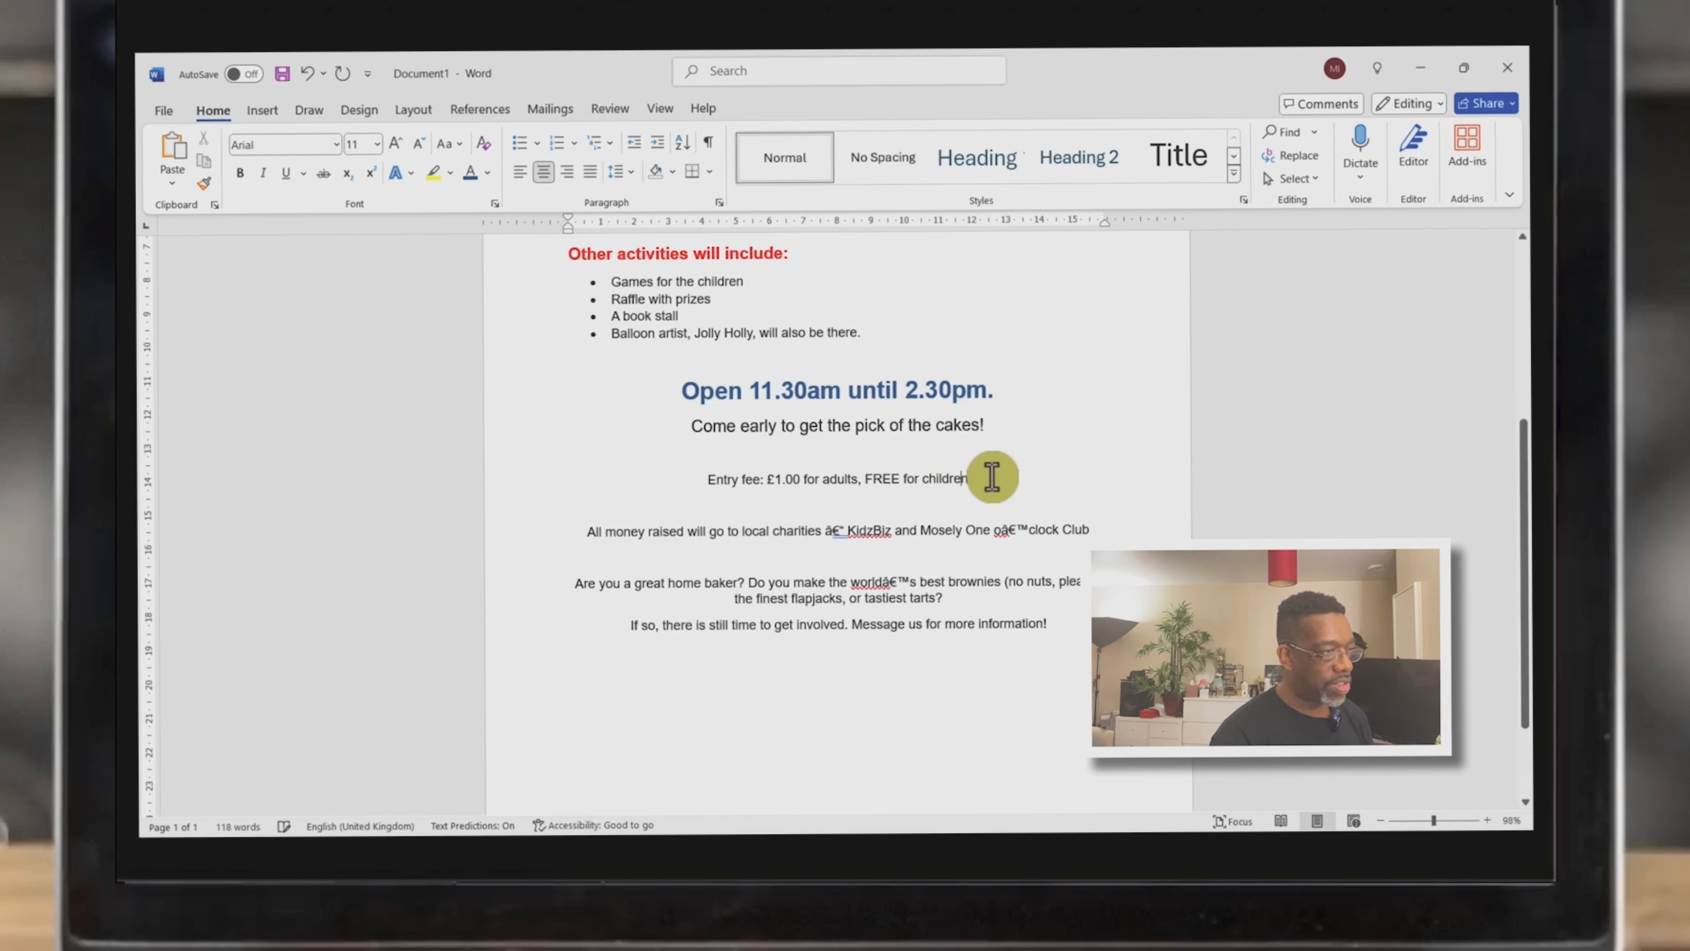
key("Tab")
Make the entry fee line bold and enlarge it to font size 14
left_click_drag(937, 478, 702, 476)
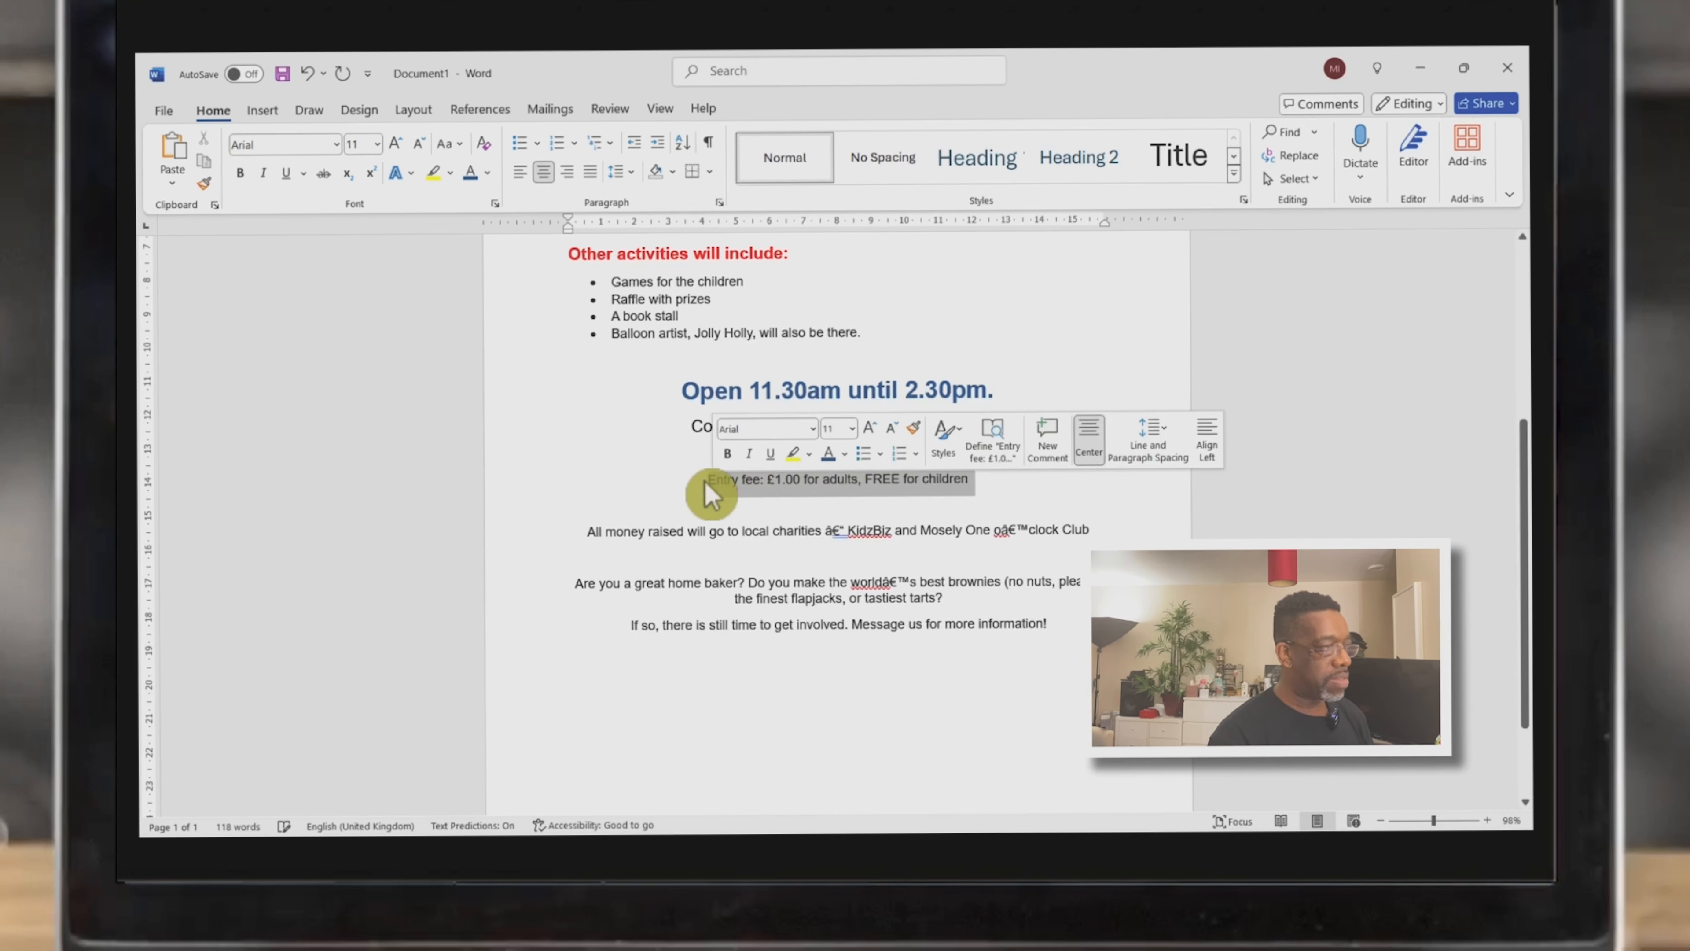
left_click(241, 174)
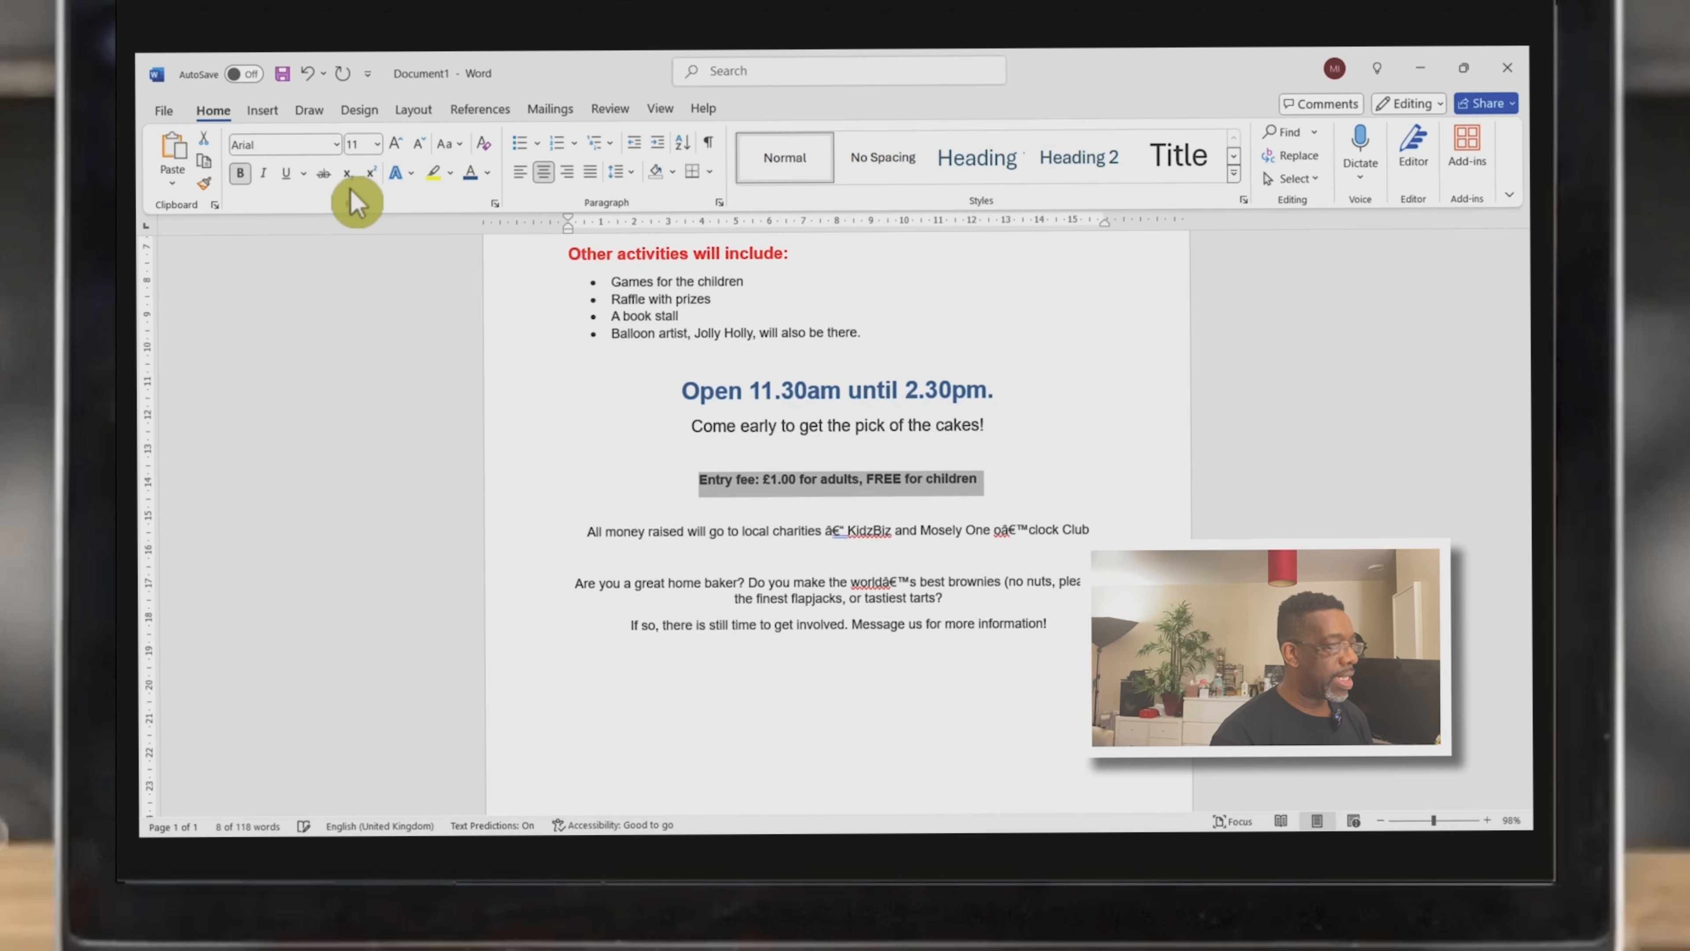
left_click(395, 144)
left_click(394, 145)
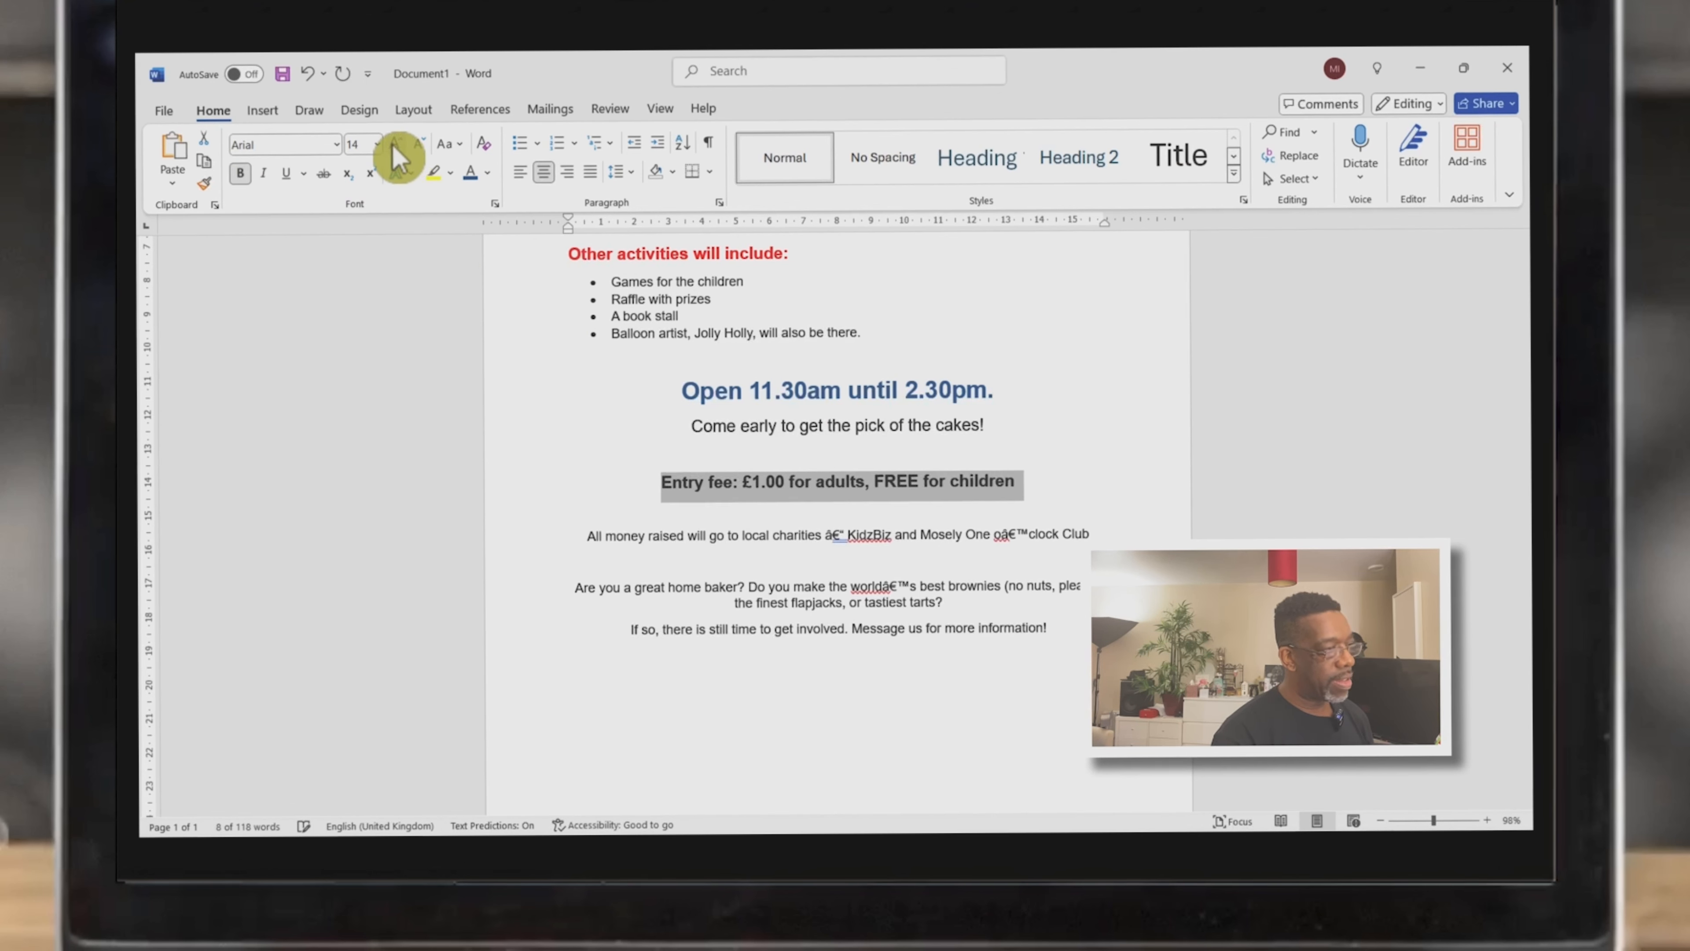
left_click(611, 510)
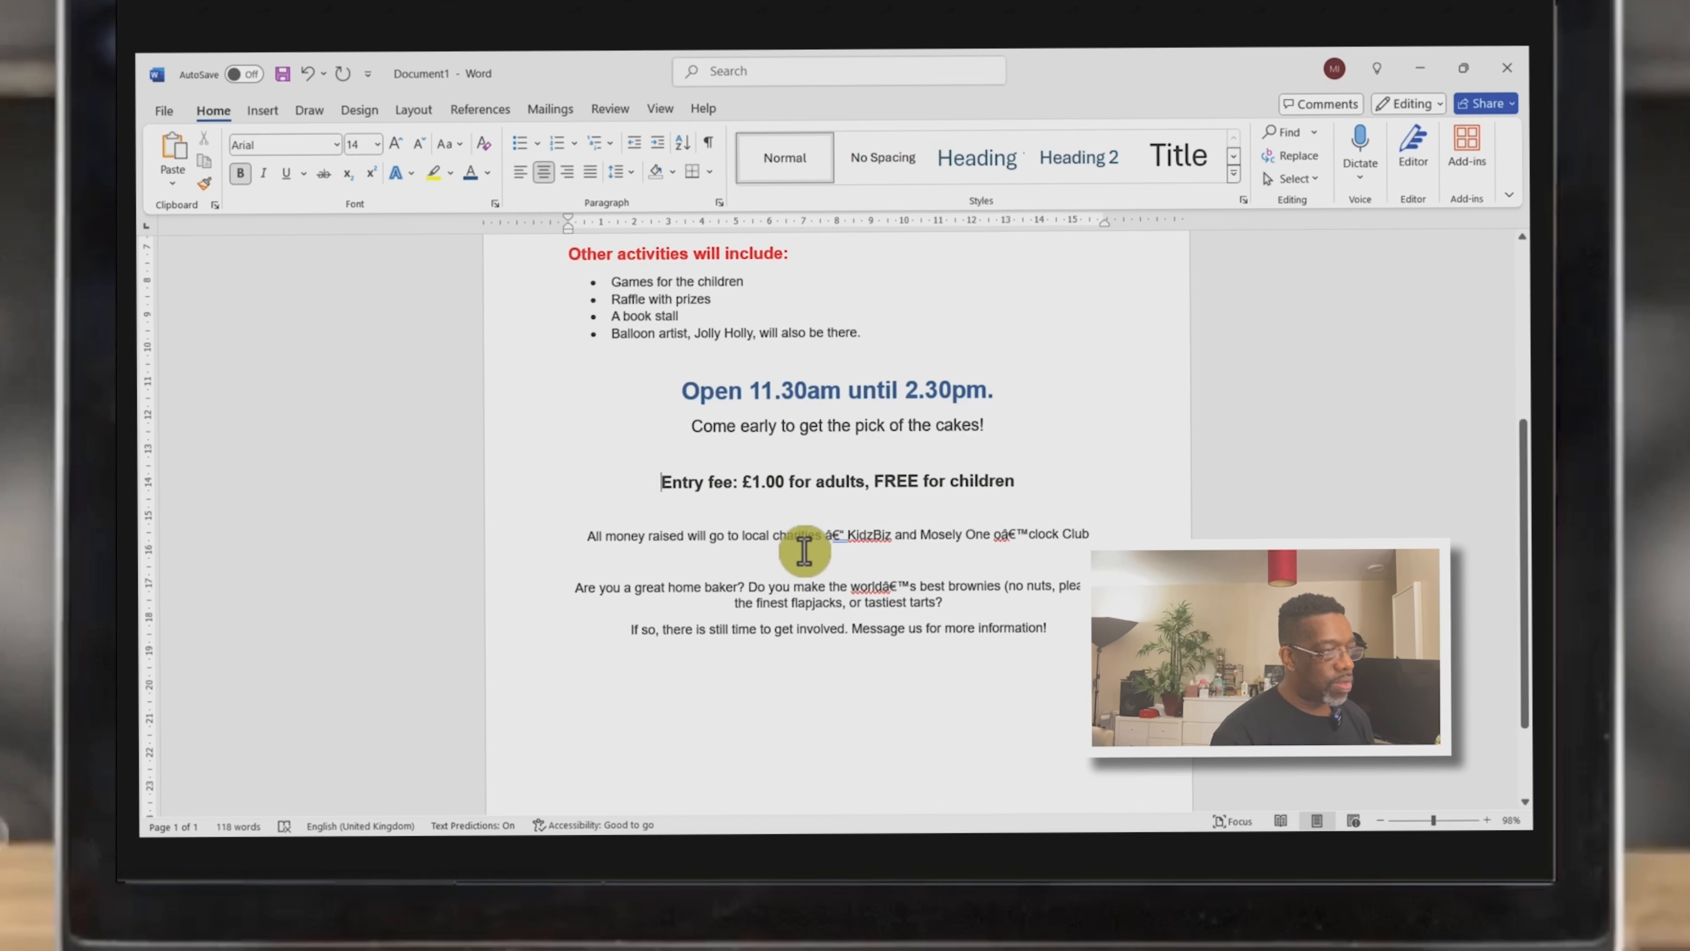
Remove the garbled characters and the space before "KidzBiz" in the charities line, keeping only an opening quotation mark
left_click(842, 538)
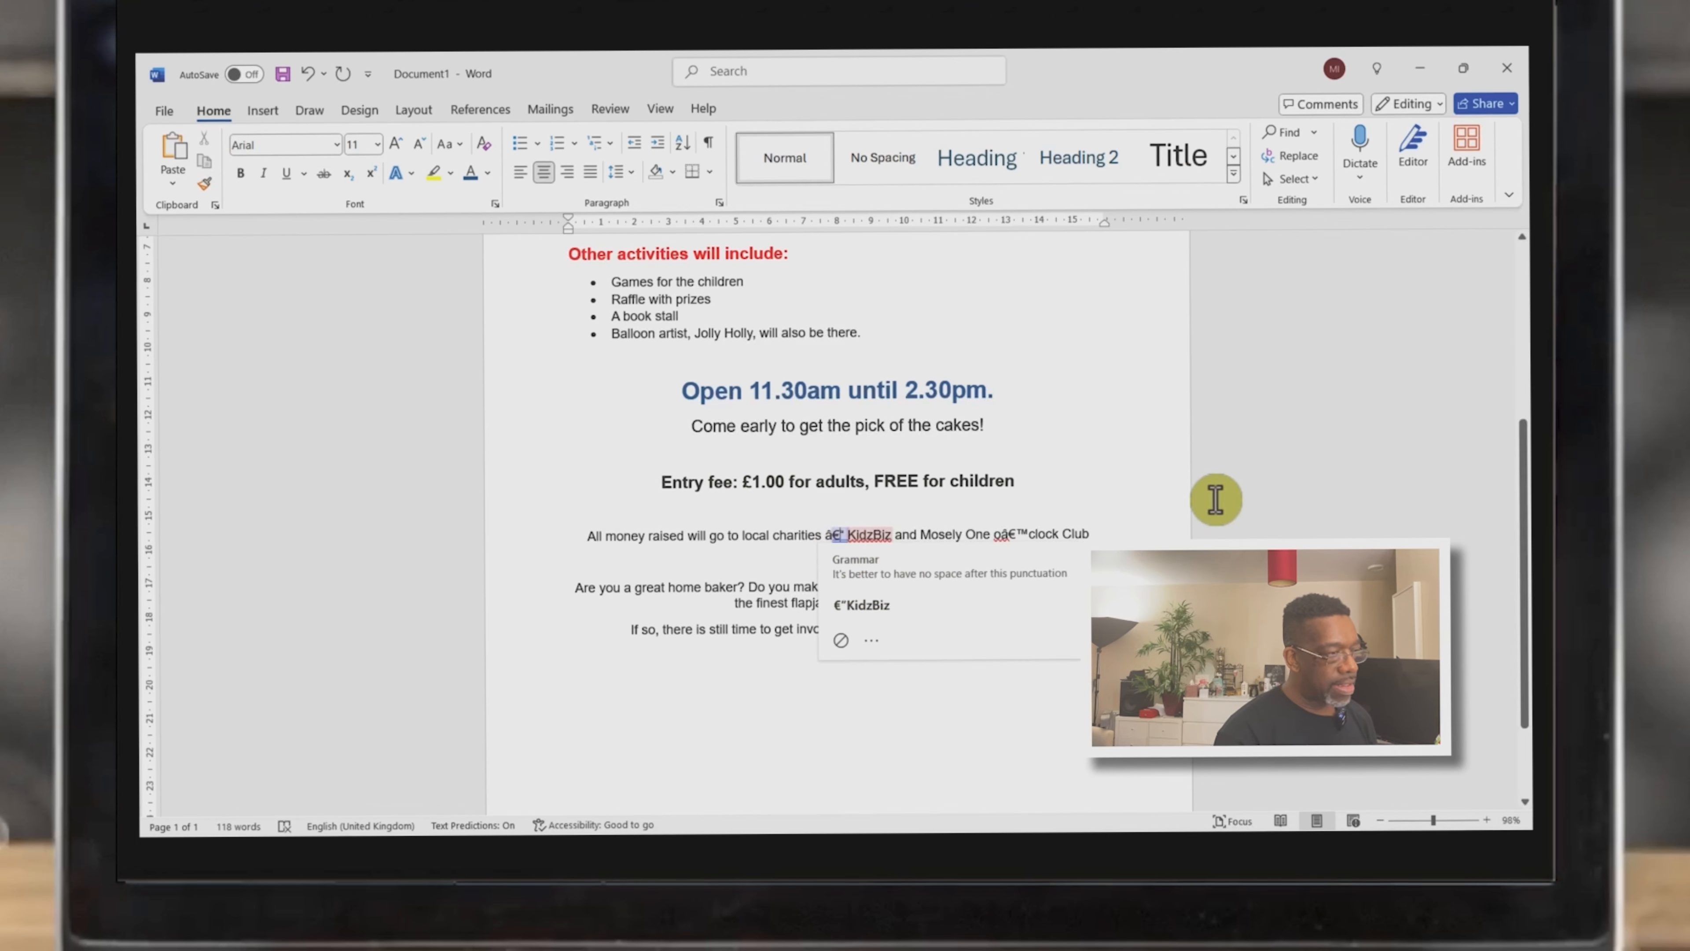
key("BackSpace")
key("BackSpace")
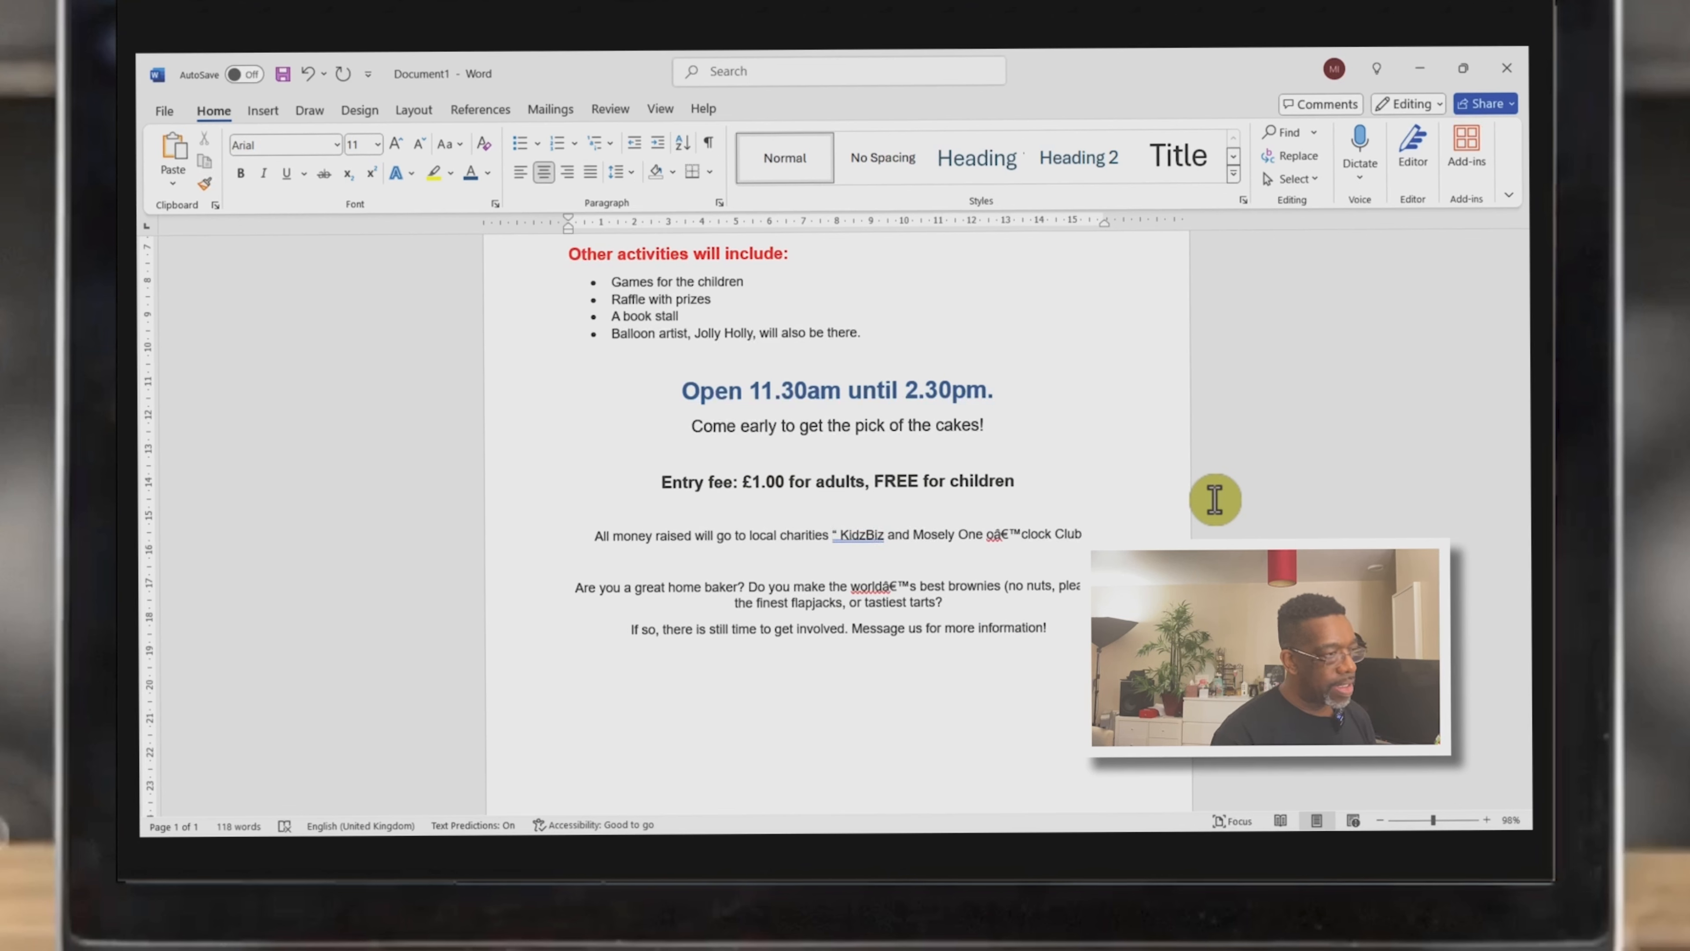
double_click(849, 536)
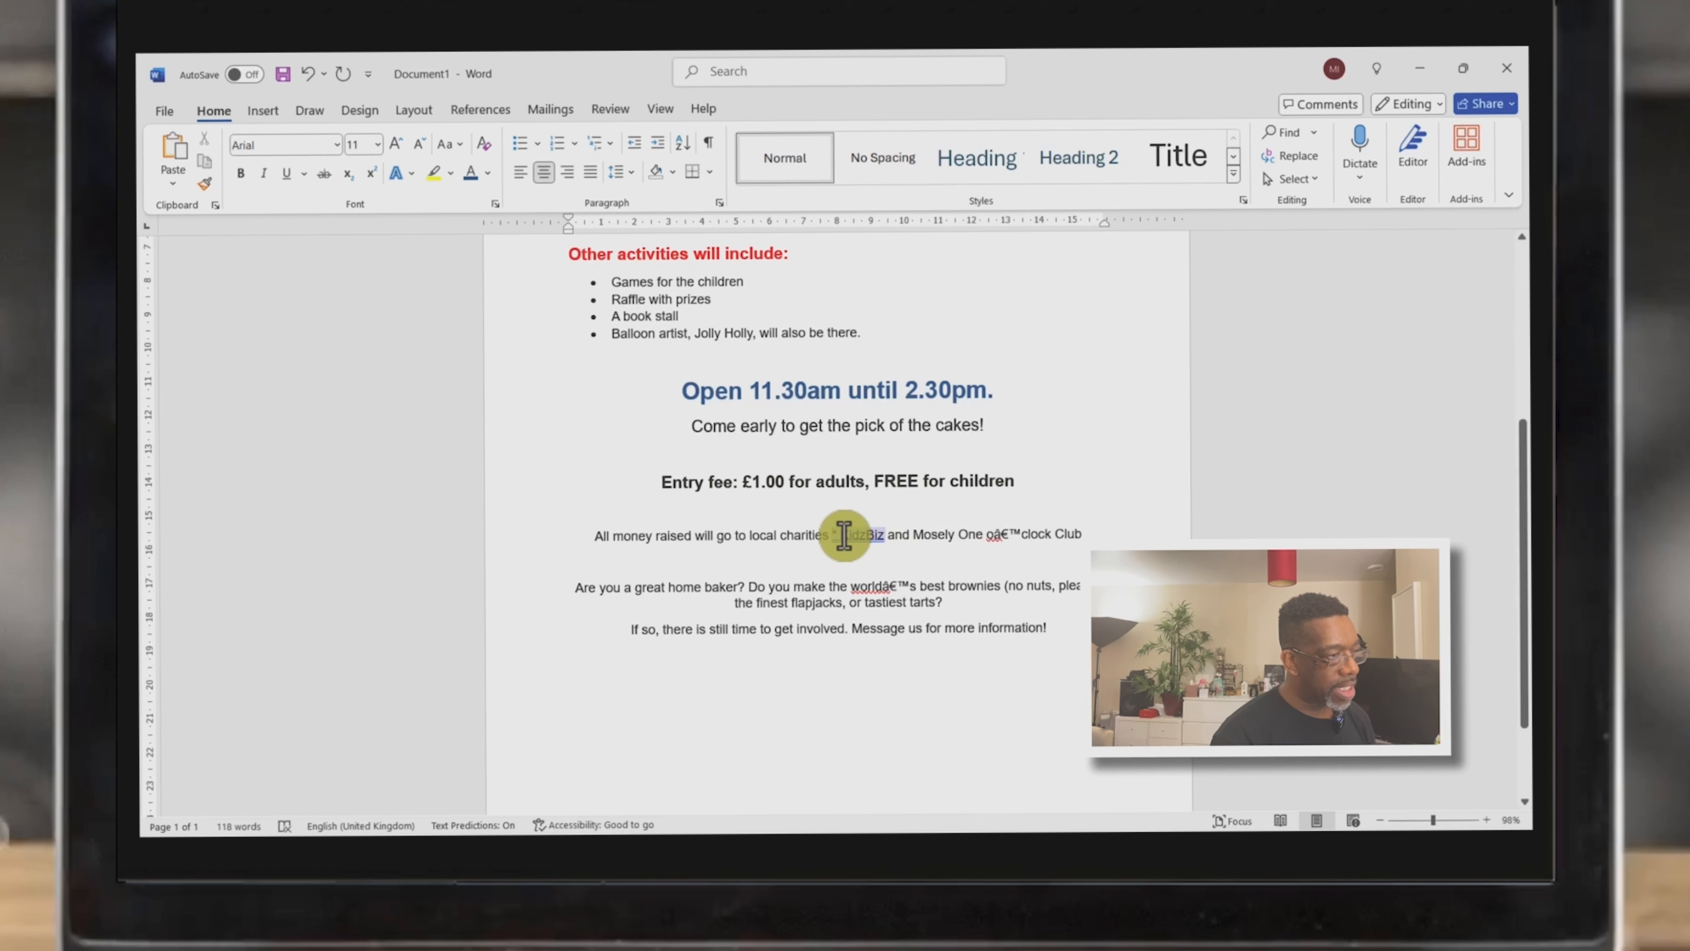
left_click(843, 536)
key("BackSpace")
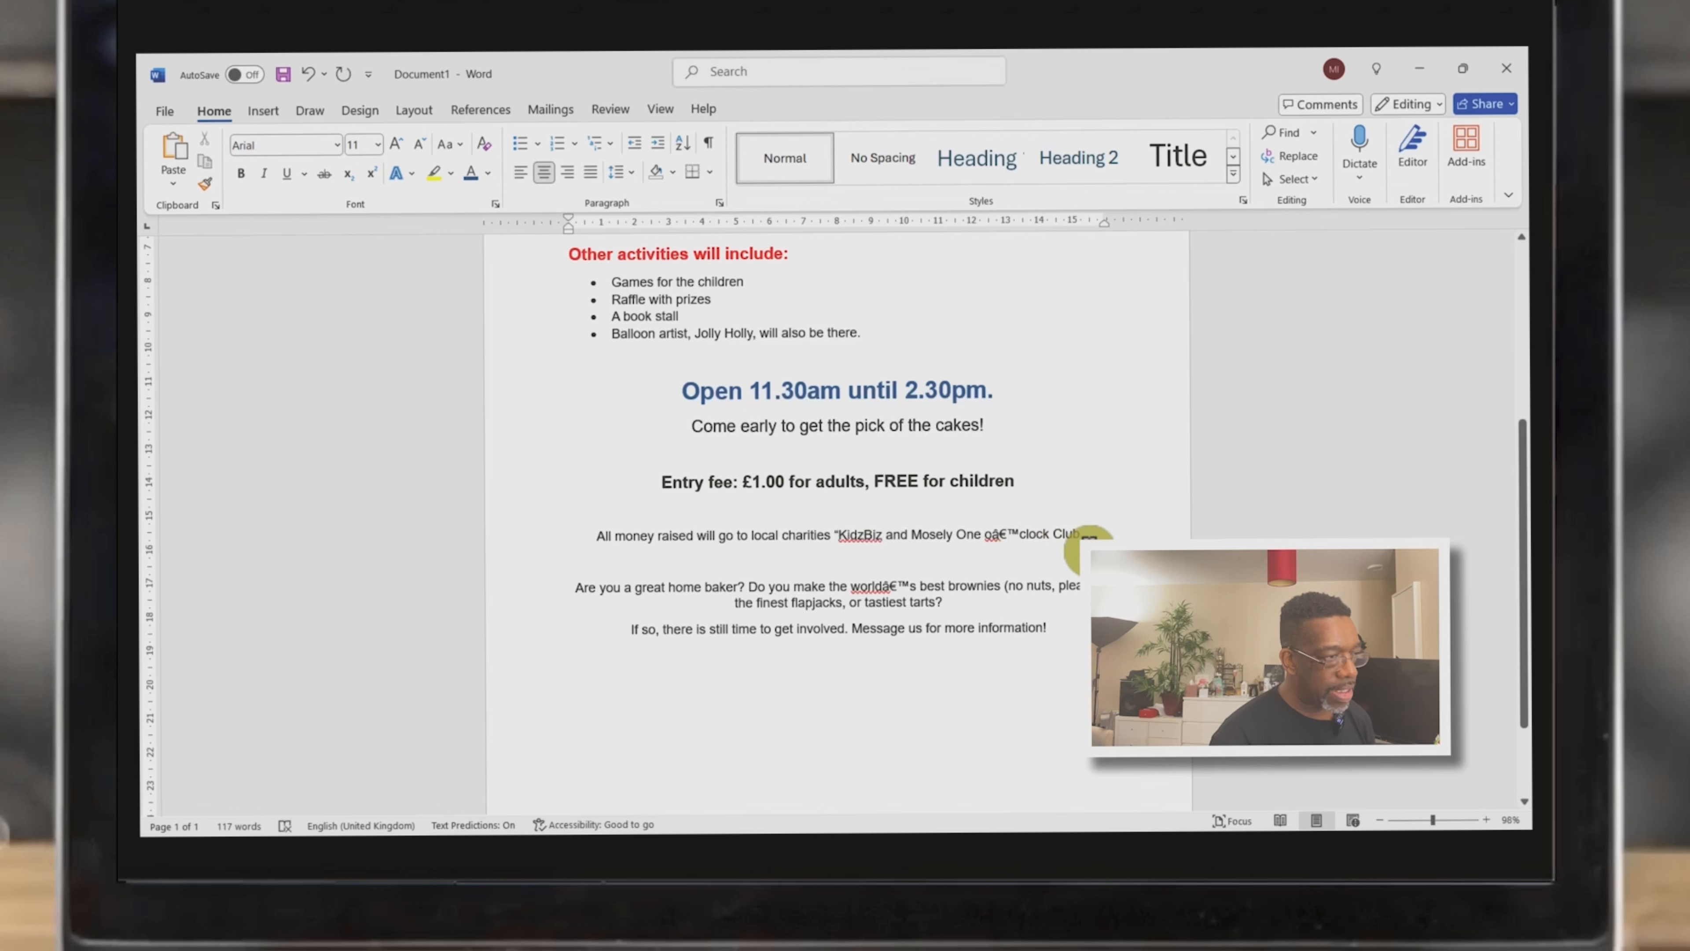
Replace the garbled characters in "o'clock" with an apostrophe and add a closing quotation mark after "Club"
key("BackSpace")
key("BackSpace")
key("BackSpace")
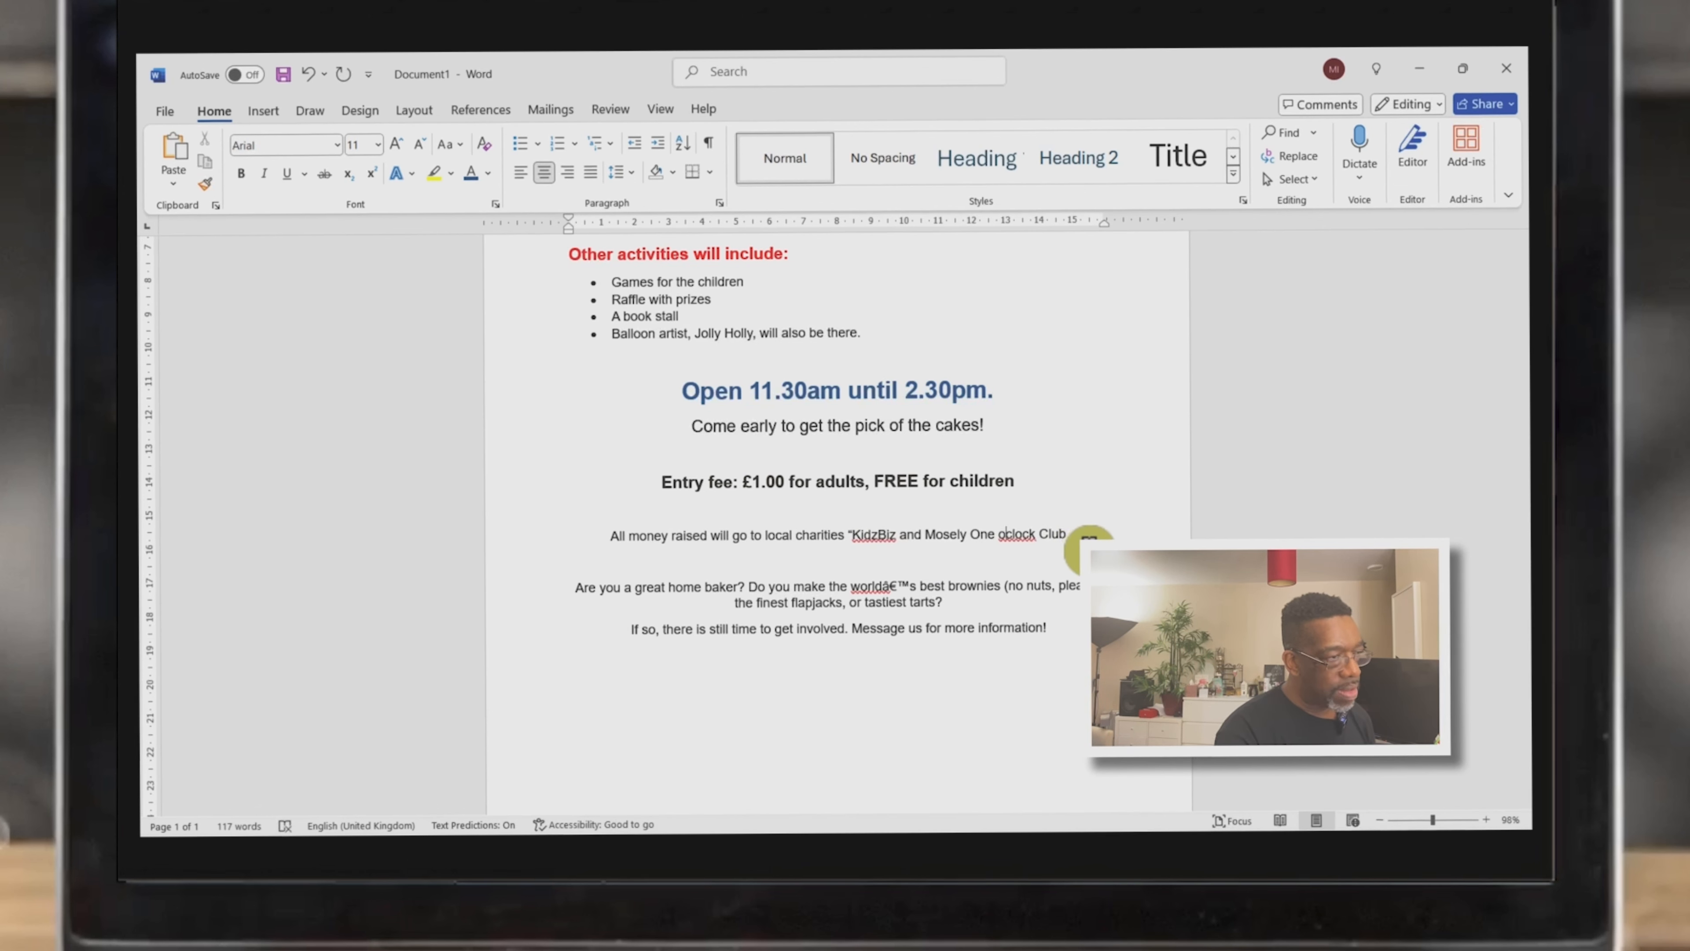
type("'")
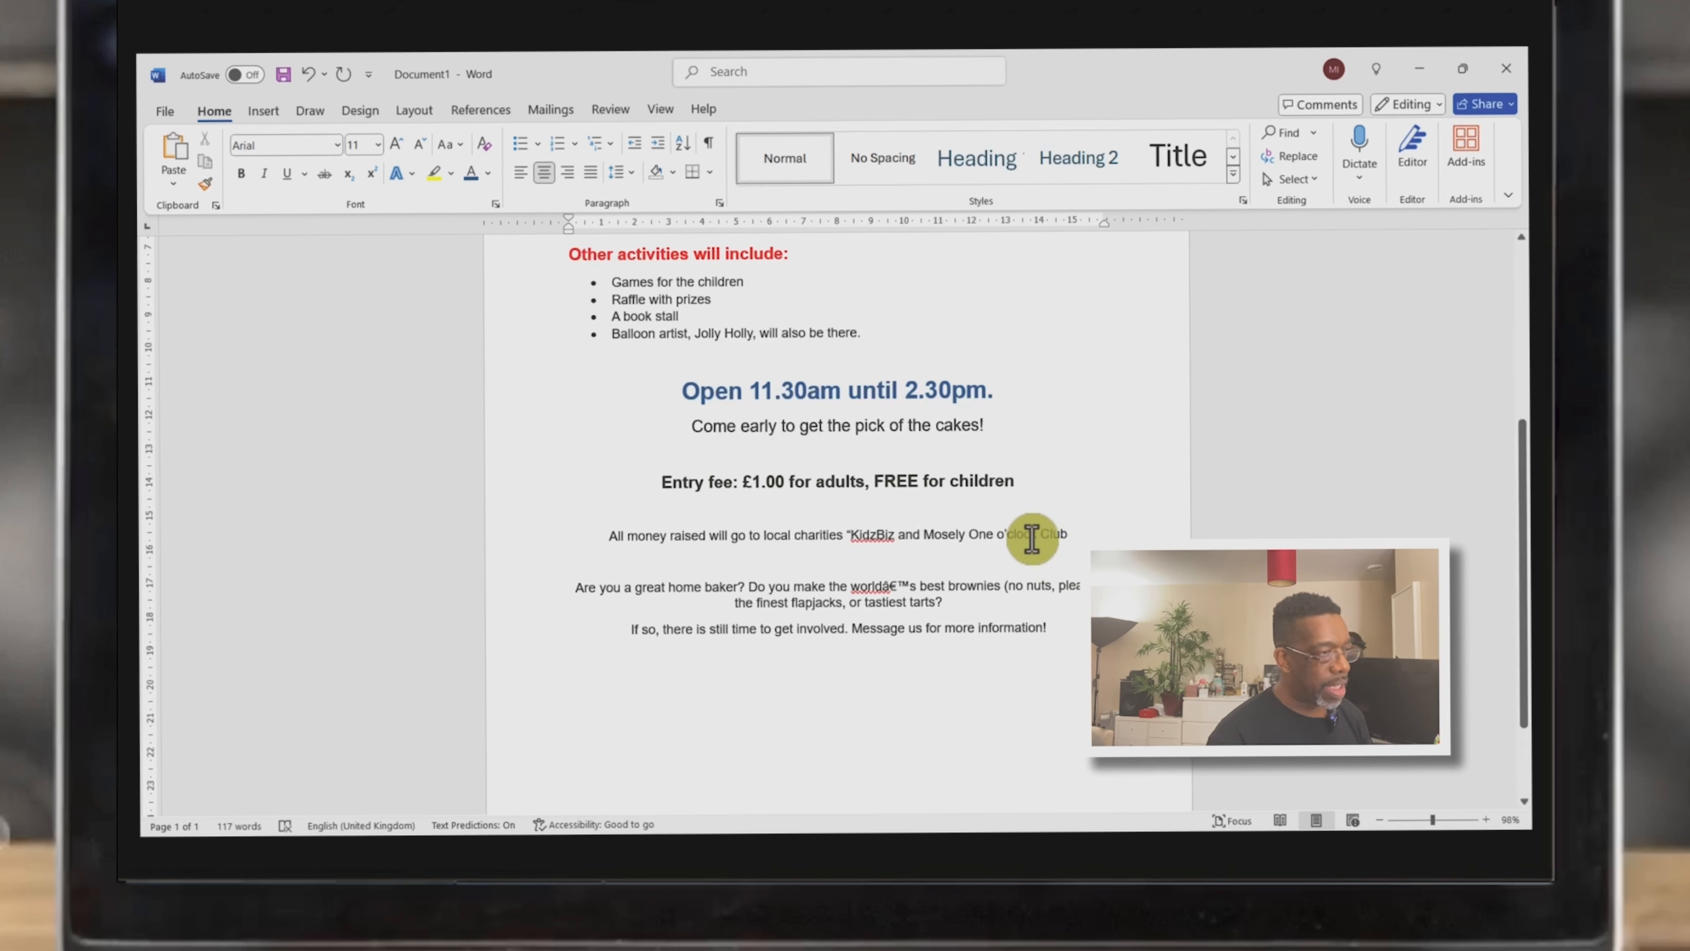
left_click(1072, 531)
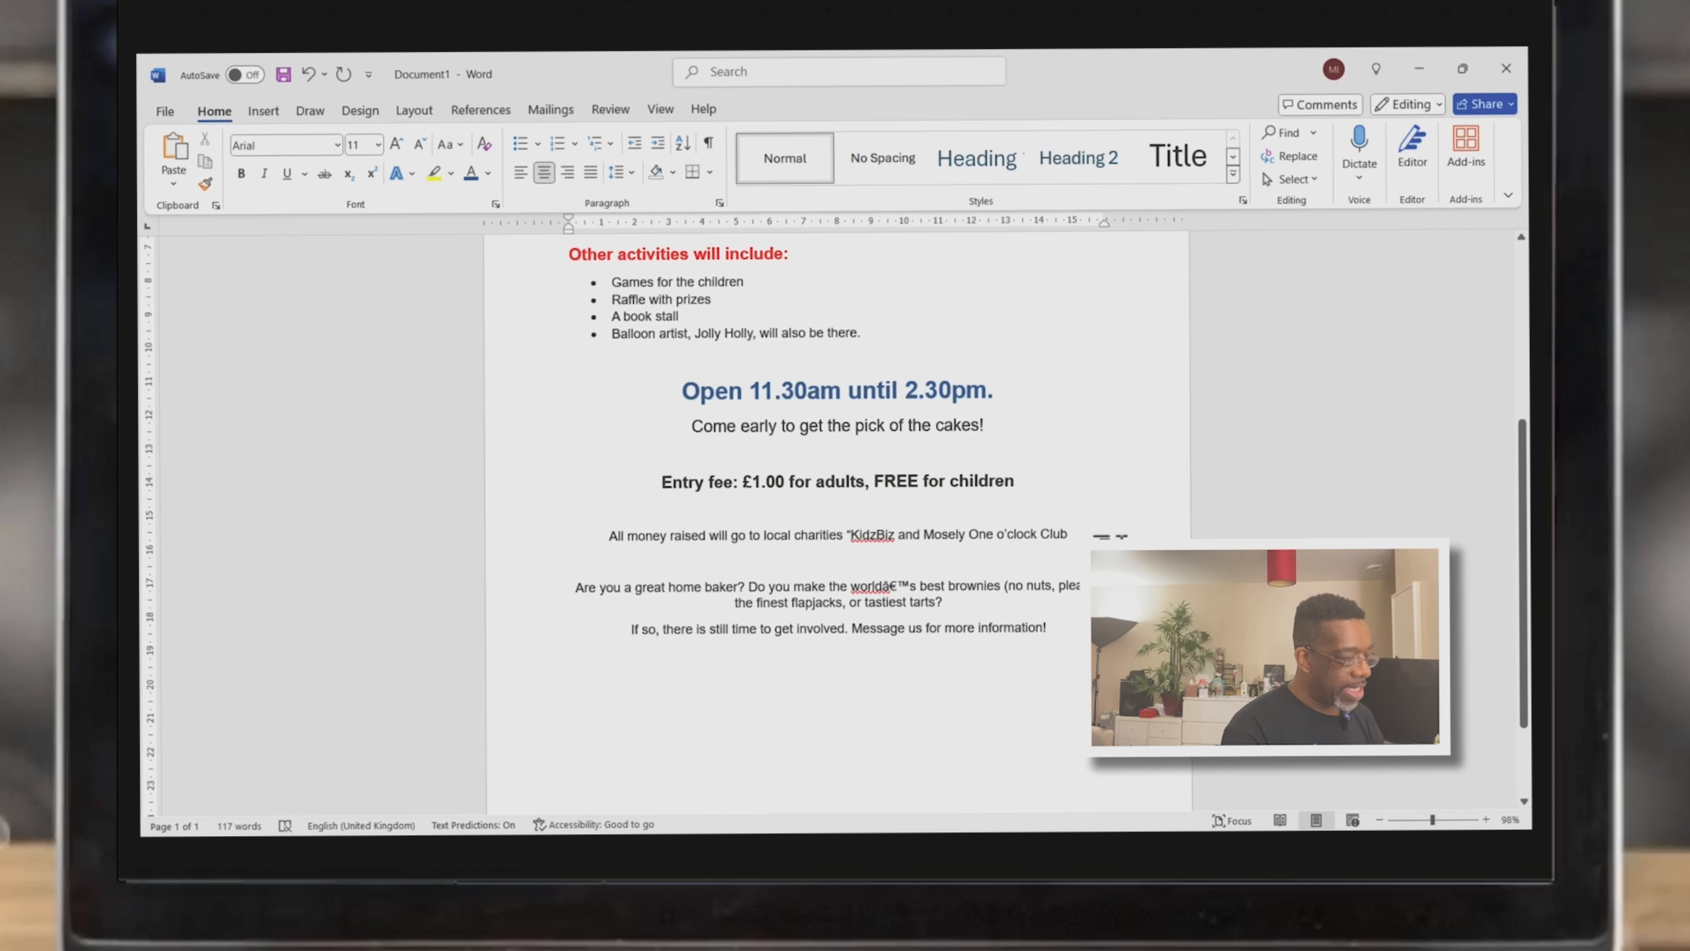
type("\"")
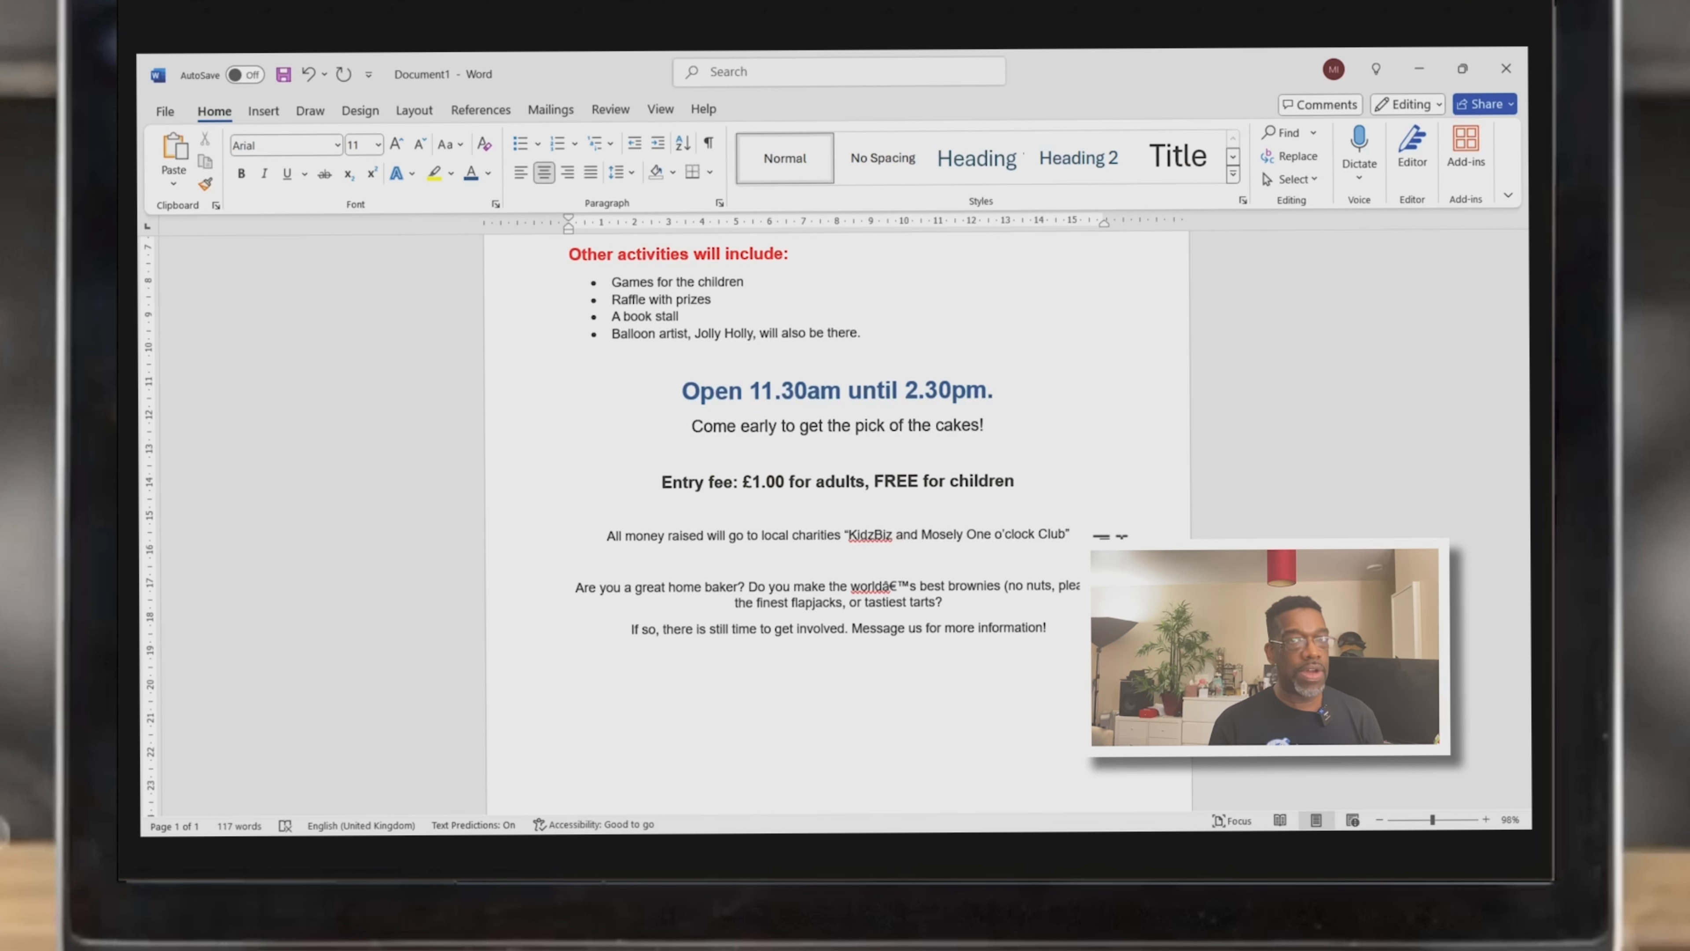
right_click(840, 534)
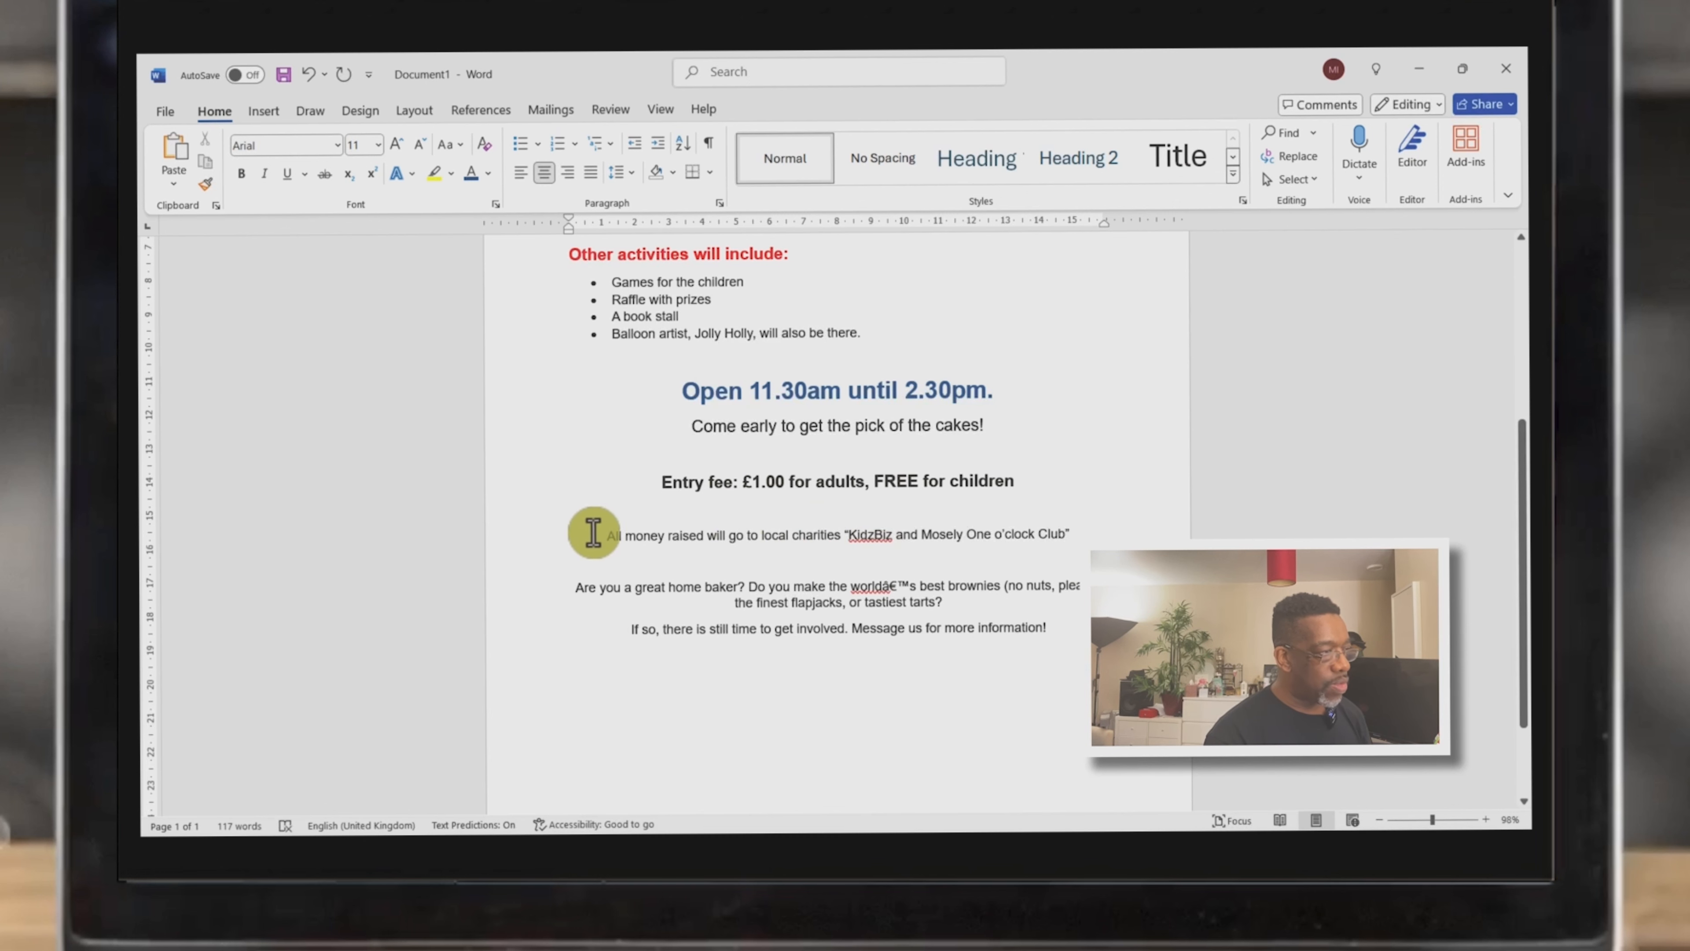
left_click(839, 536)
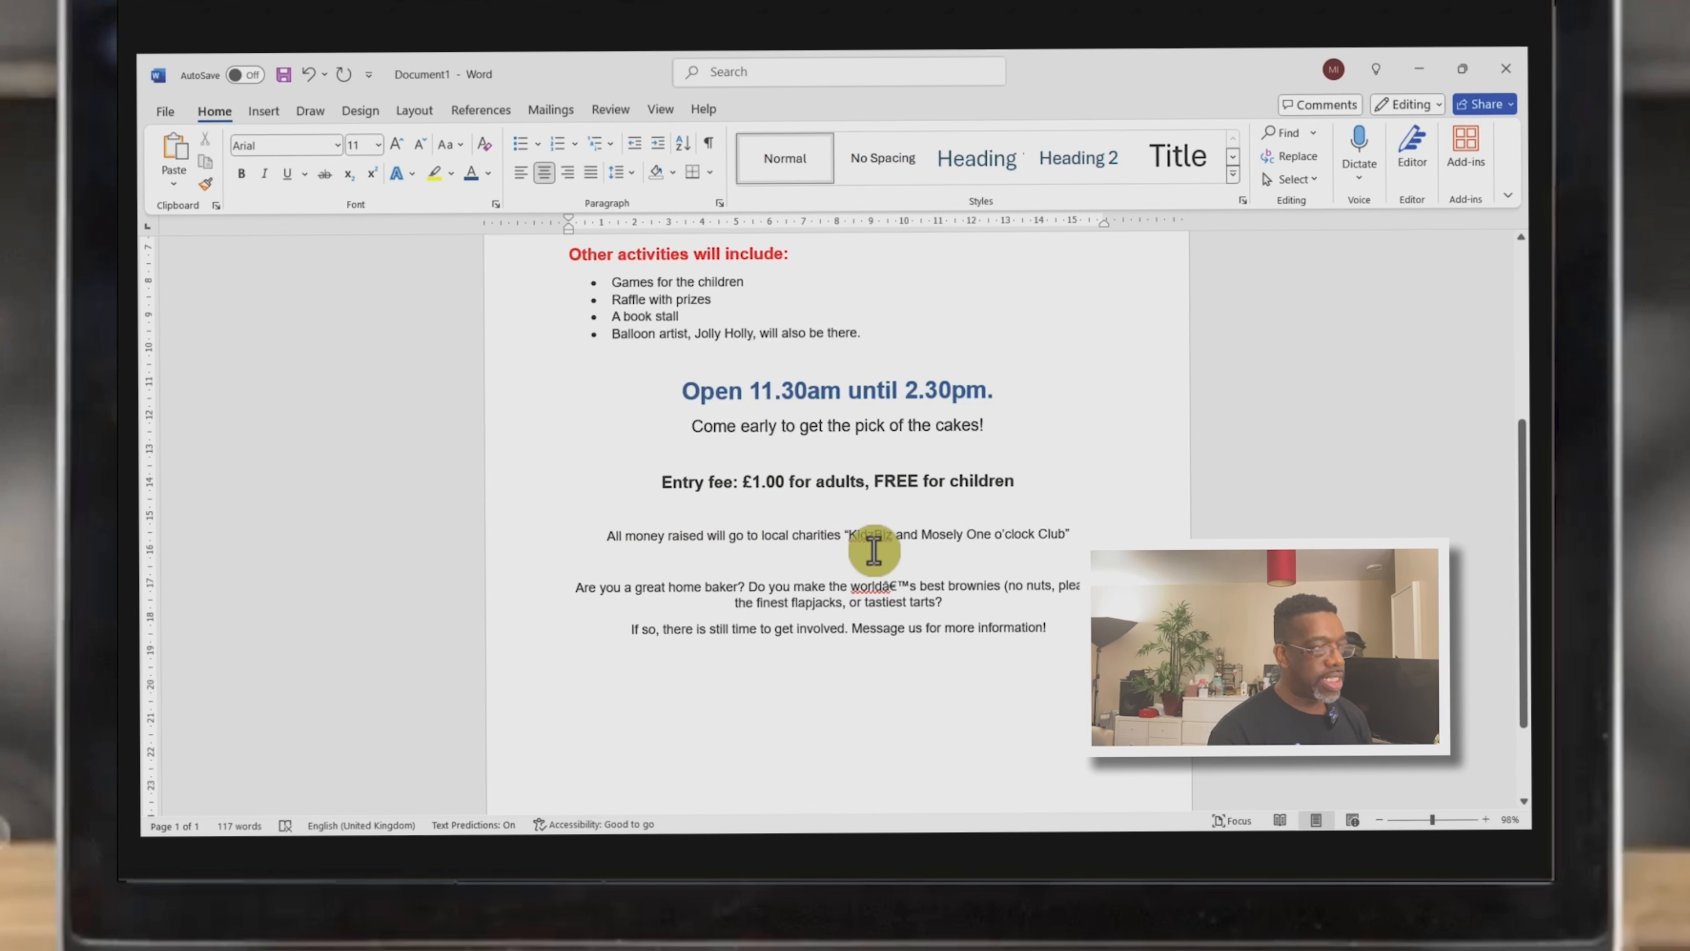